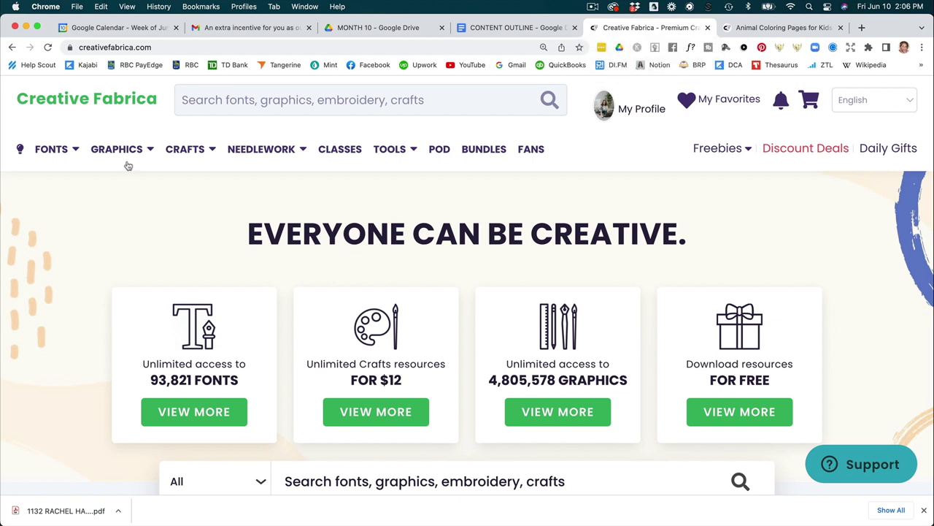
# - Search the Creative Fabrica POD product library for 'cat'
pyautogui.moveTo(136, 151)
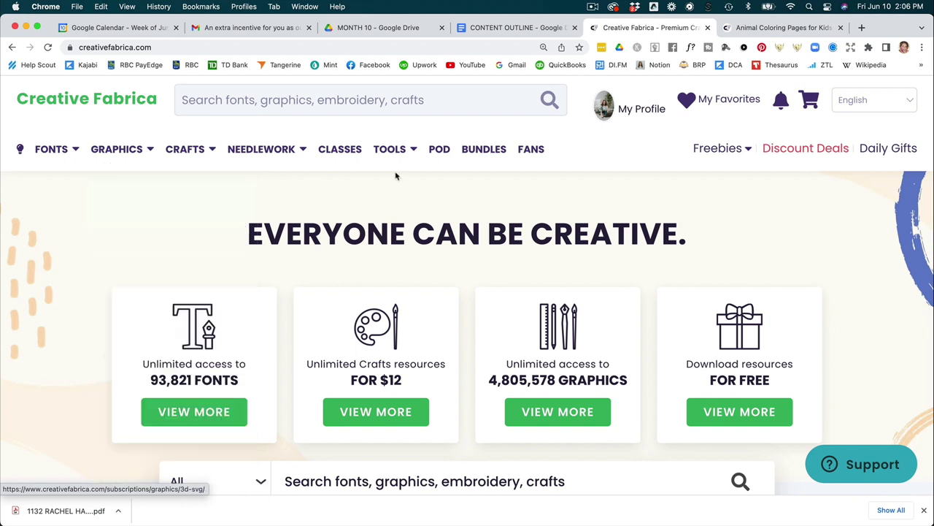
pyautogui.click(439, 152)
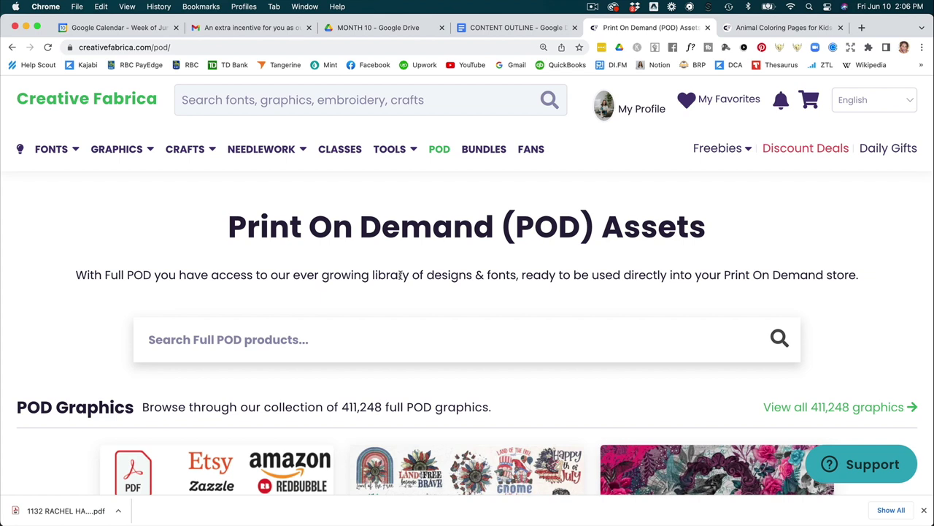
pyautogui.click(308, 335)
pyautogui.write('cat')
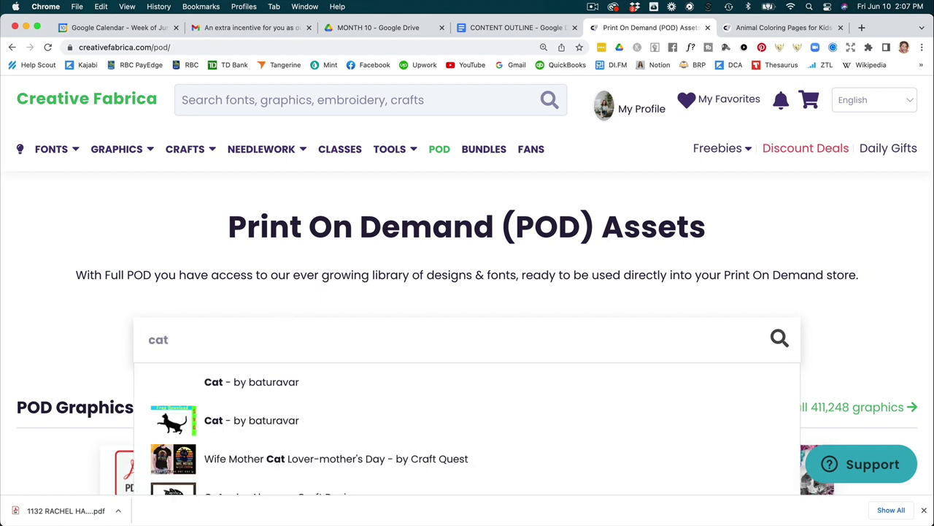
pyautogui.press('Return')
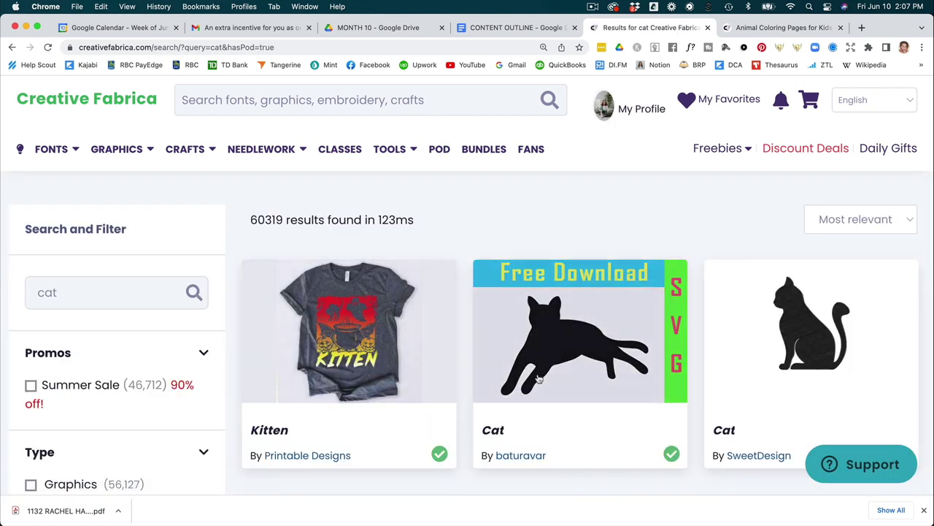
# - Browse the cat results, then open the Adult Coloring Pages & Books category
pyautogui.scroll(-8, 538, 378)
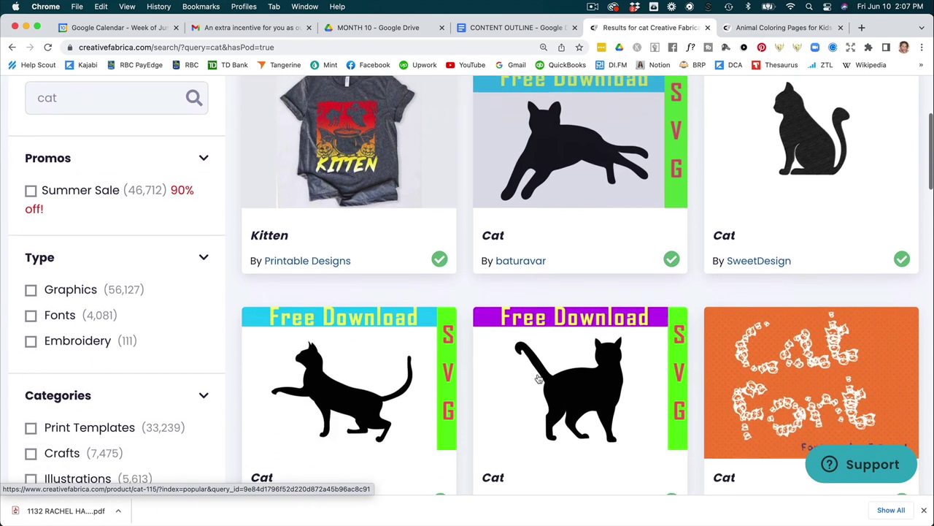
pyautogui.scroll(-5, 538, 378)
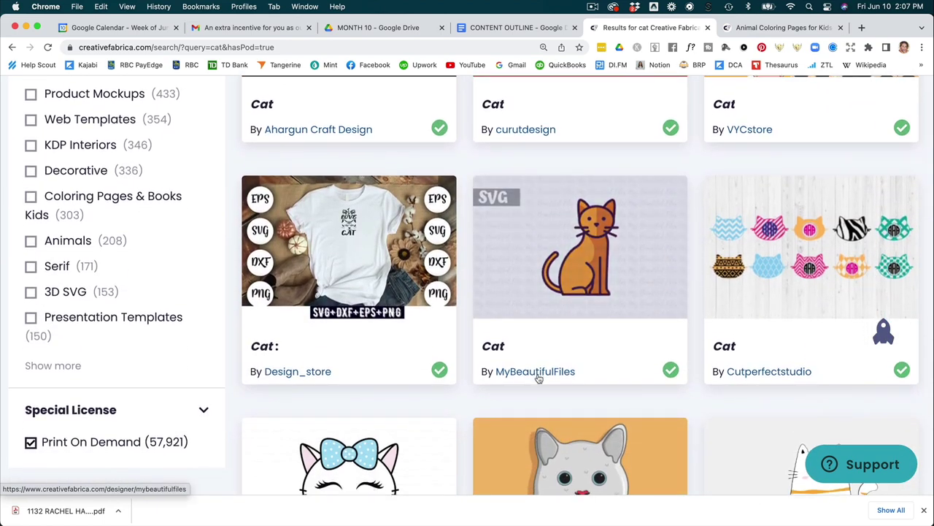
pyautogui.scroll(-4, 551, 375)
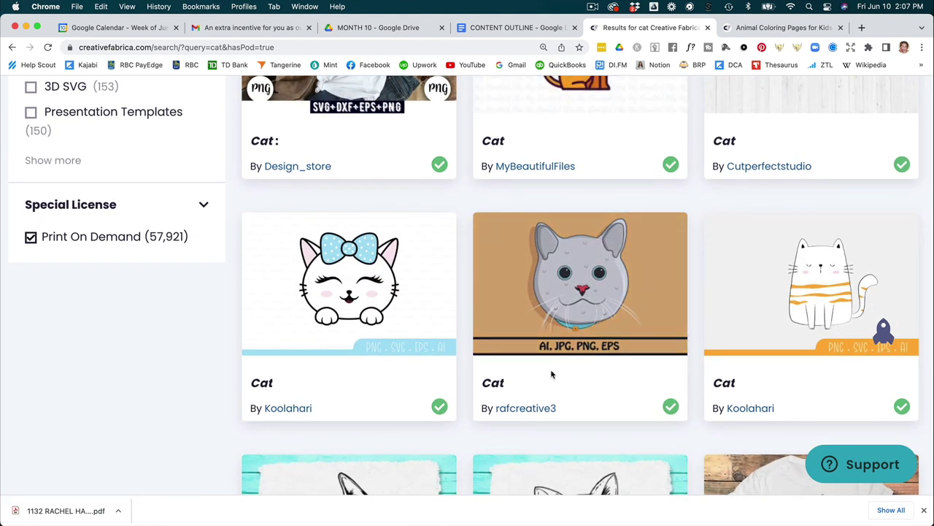
pyautogui.scroll(-5, 551, 374)
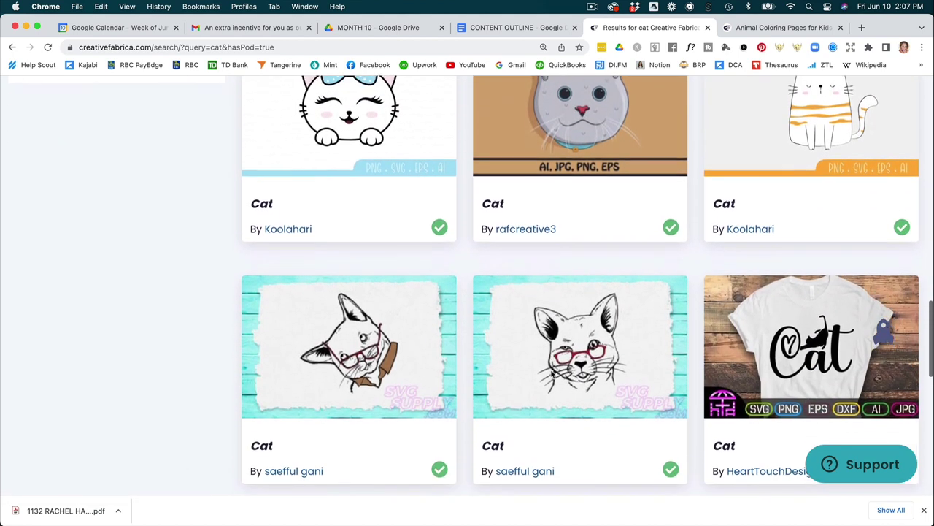
pyautogui.scroll(-5, 553, 374)
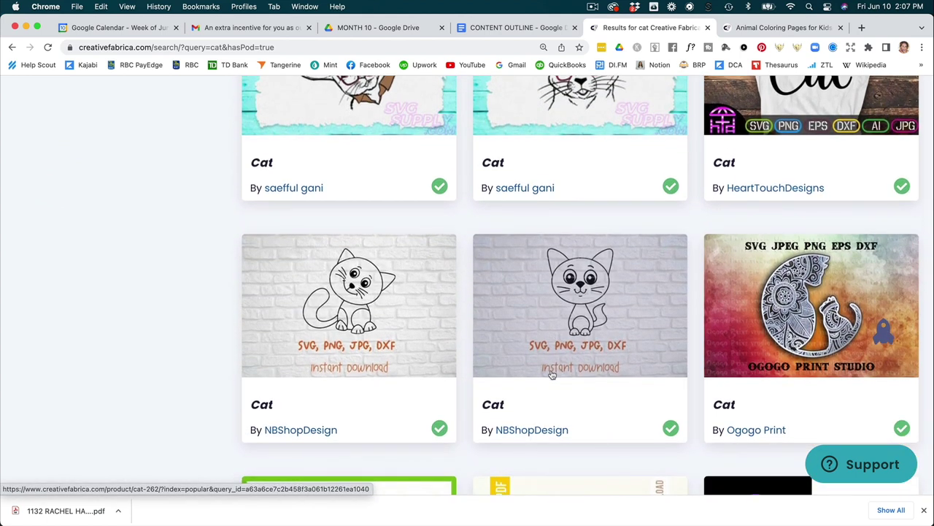
pyautogui.scroll(-5, 553, 375)
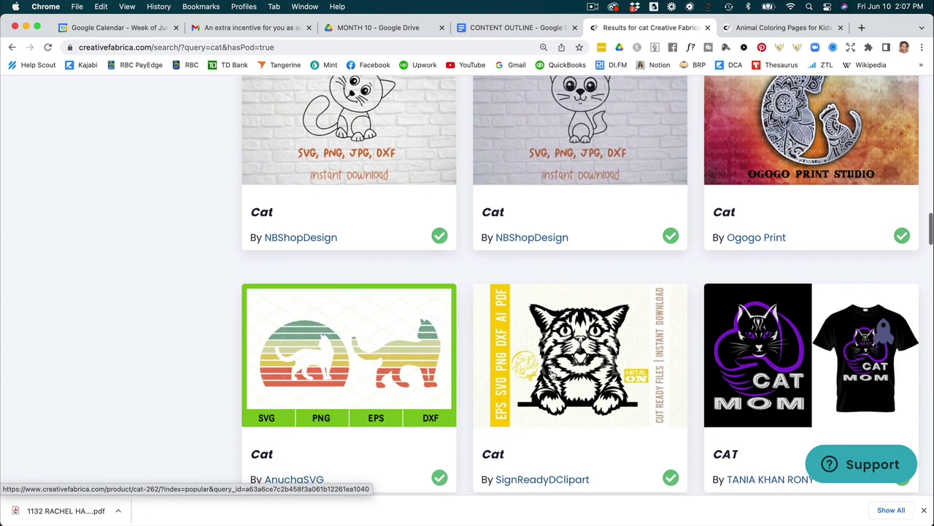
pyautogui.scroll(-13, 553, 374)
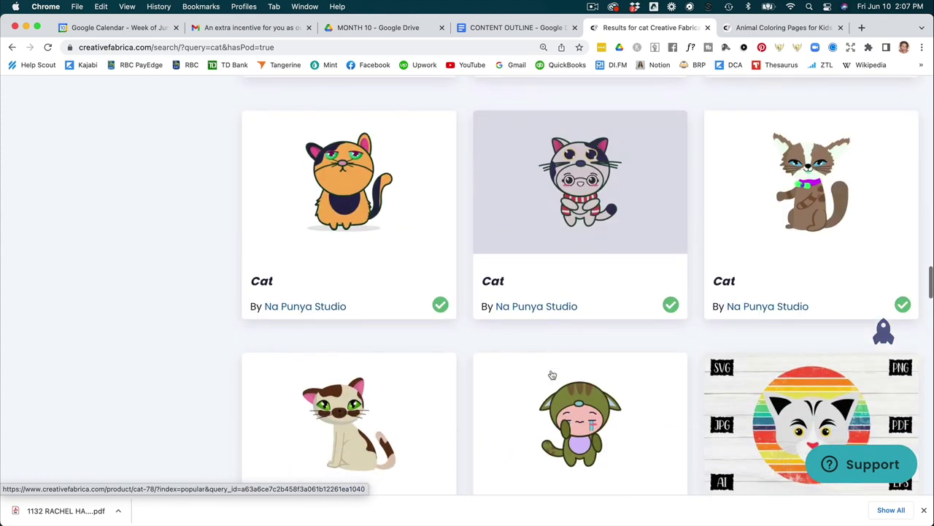
pyautogui.scroll(-6, 552, 374)
pyautogui.scroll(7, 553, 375)
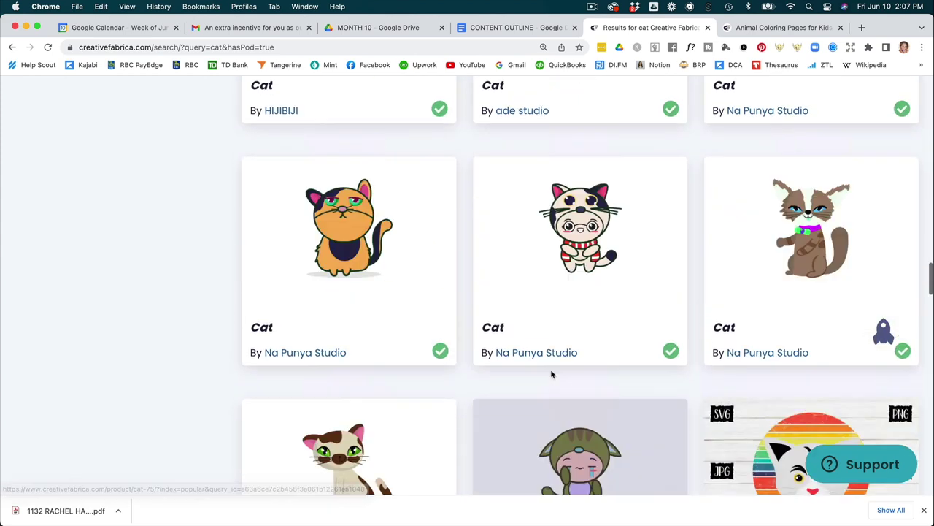
pyautogui.scroll(15, 553, 374)
pyautogui.moveTo(155, 165)
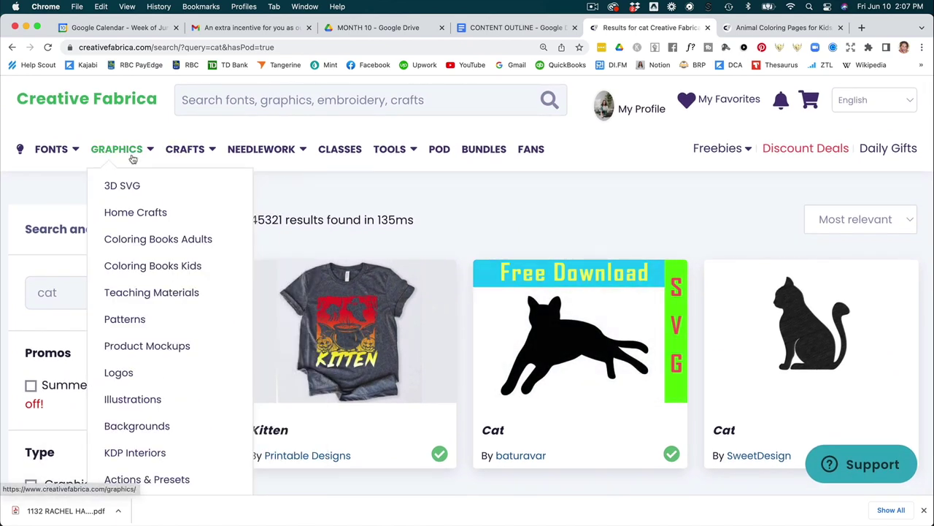
pyautogui.click(134, 239)
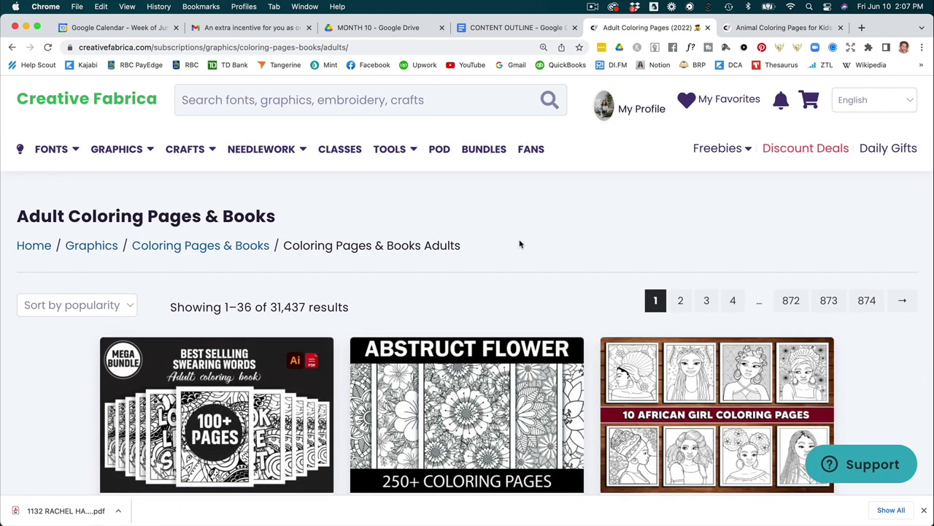
# - Open the 100+ Flower Adult Book Page KDP Interior product from the category grid
pyautogui.scroll(-1, 521, 240)
pyautogui.scroll(-10, 520, 244)
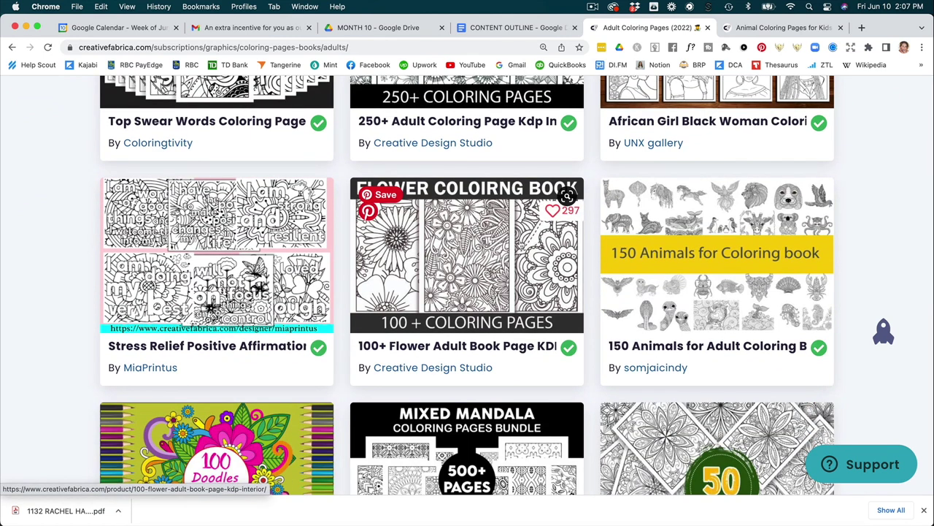
pyautogui.click(502, 272)
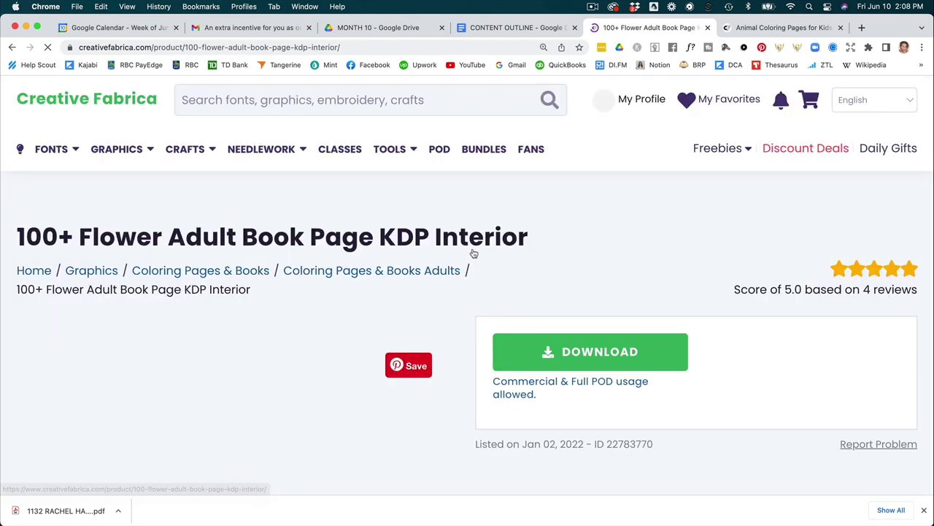
pyautogui.scroll(-3, 473, 252)
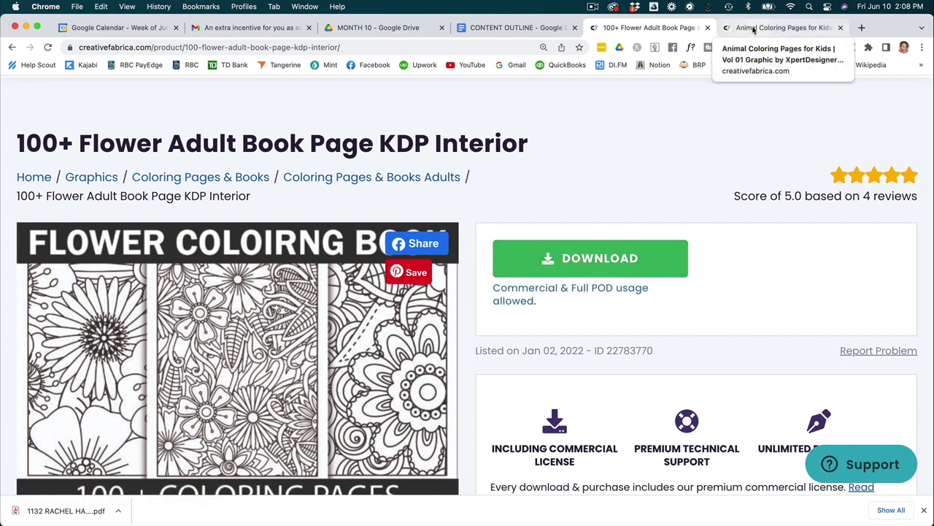
# - Review the Animal Coloring Pages for Kids | Vol 01 description and file details
pyautogui.click(753, 29)
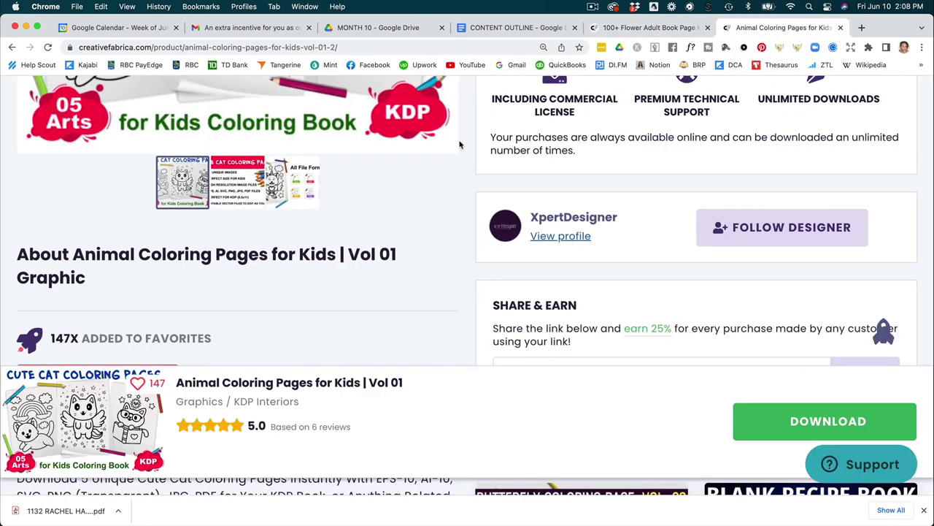
pyautogui.scroll(10, 460, 144)
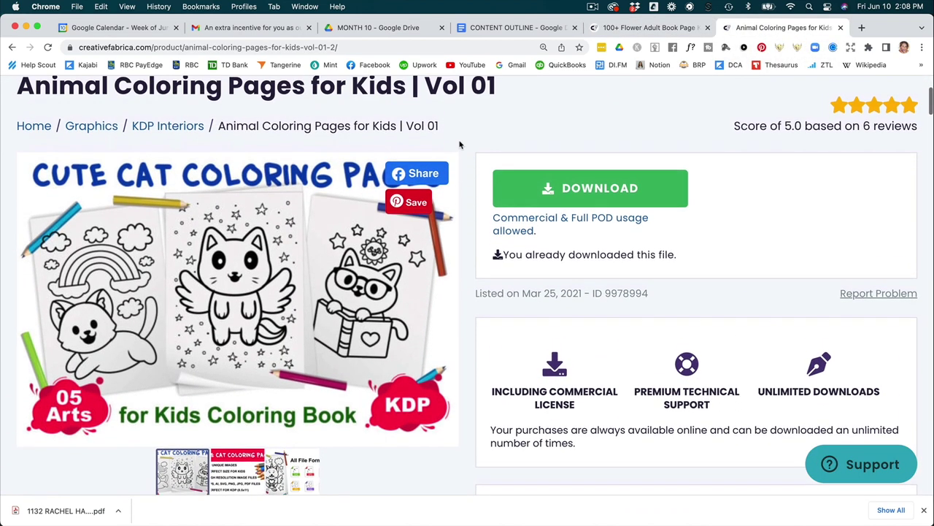
pyautogui.scroll(-1, 460, 145)
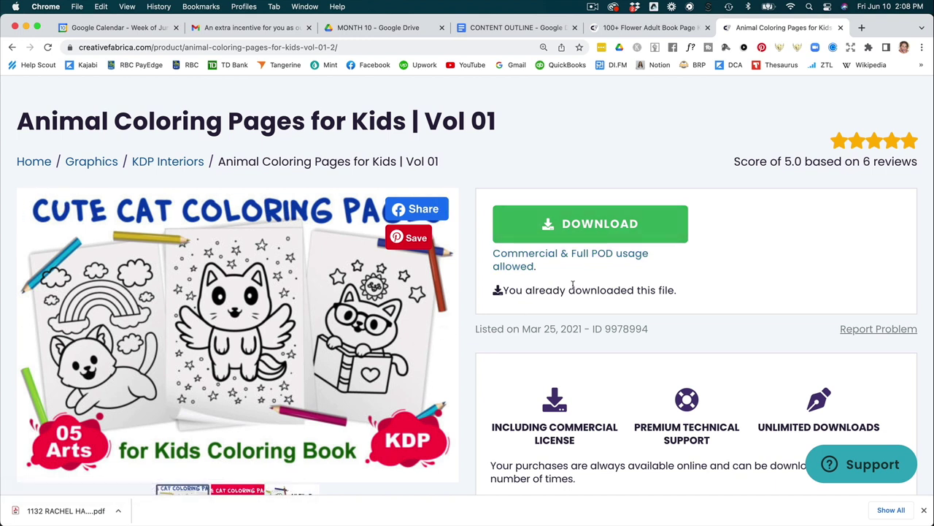
pyautogui.scroll(-3, 573, 285)
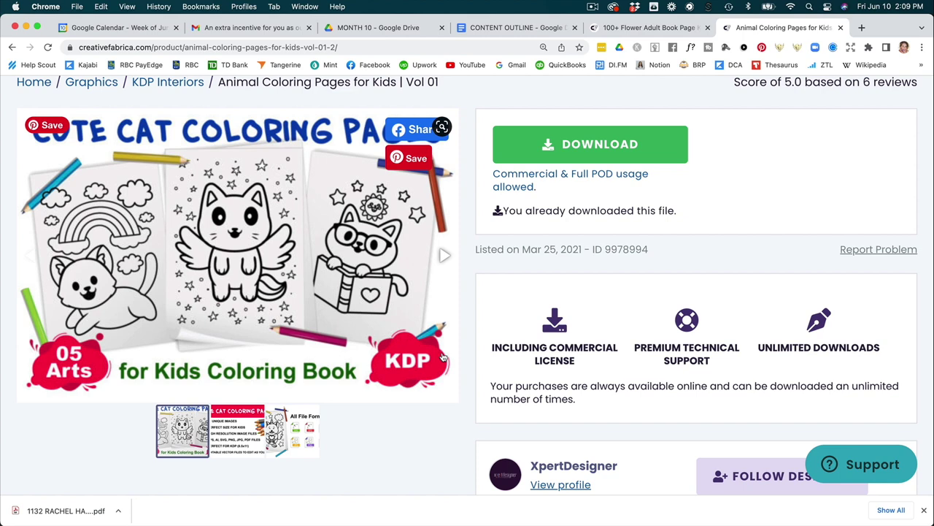
pyautogui.scroll(-5, 442, 356)
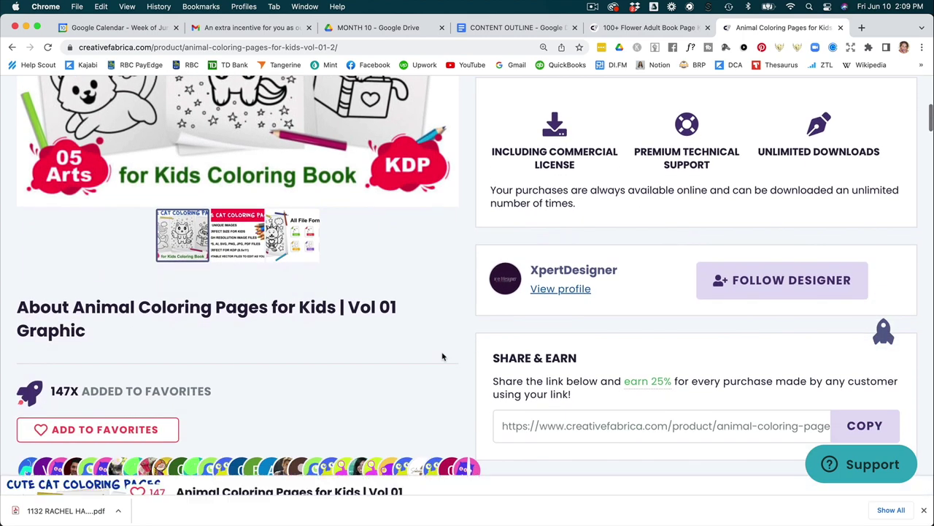
pyautogui.scroll(-7, 442, 356)
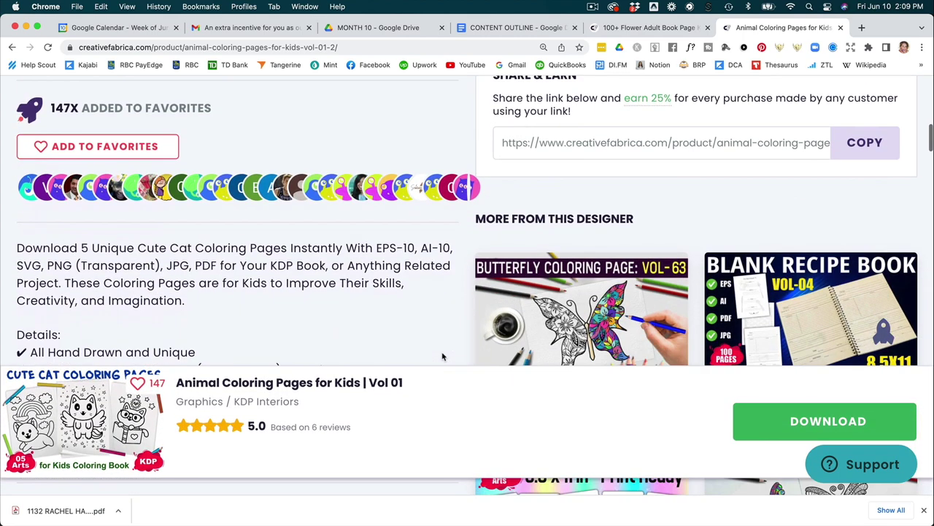
pyautogui.scroll(-5, 442, 356)
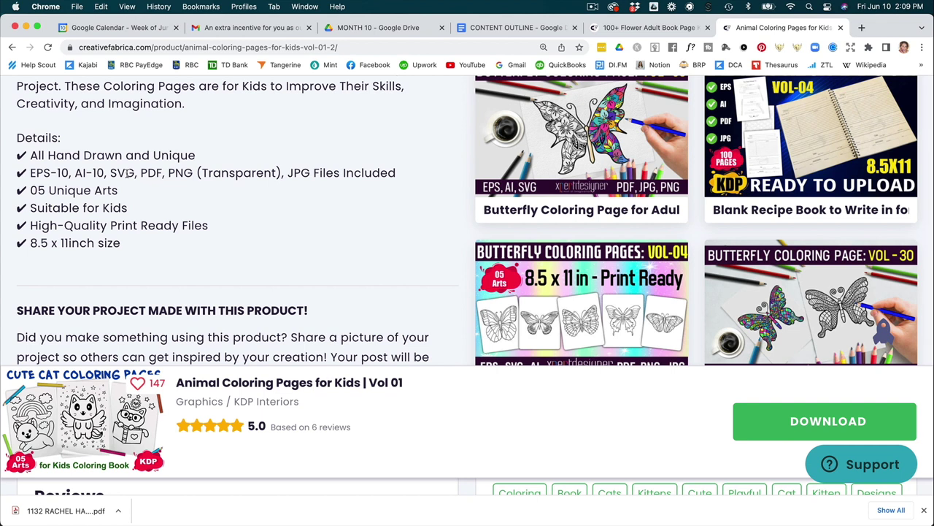
pyautogui.scroll(15, 128, 173)
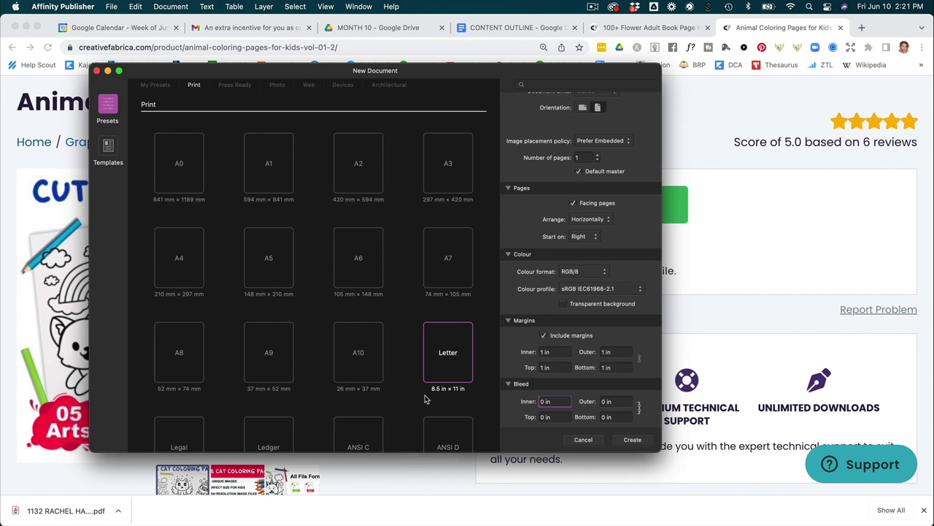
# - Turn off Facing pages for the new Letter document
pyautogui.scroll(-1, 425, 399)
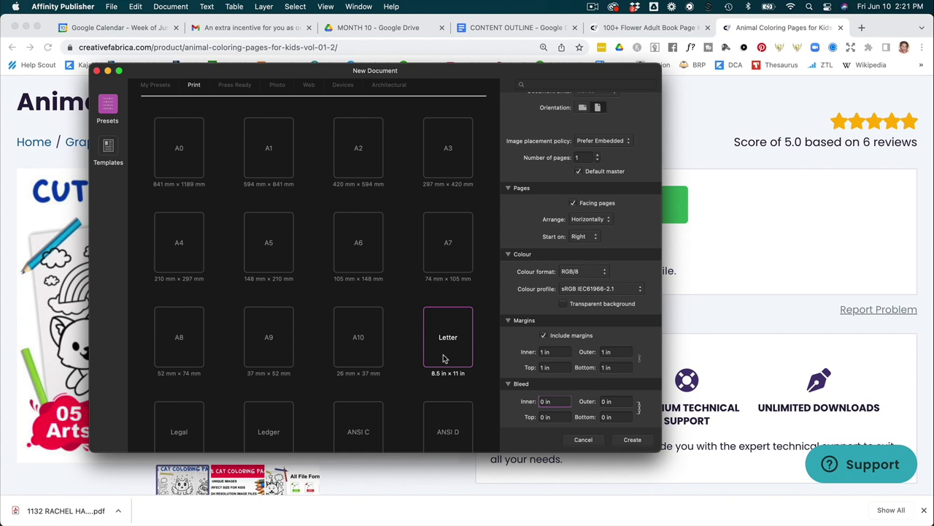
pyautogui.scroll(3, 584, 252)
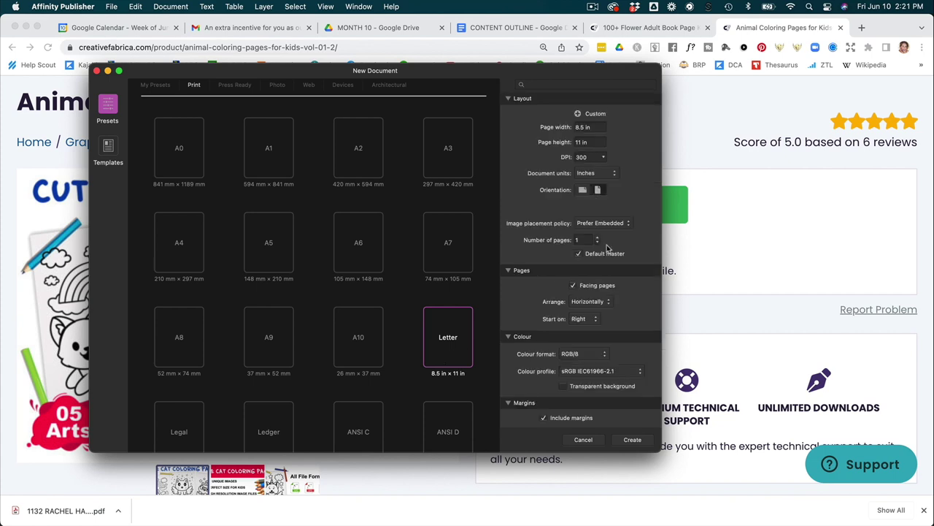
pyautogui.scroll(-1, 606, 248)
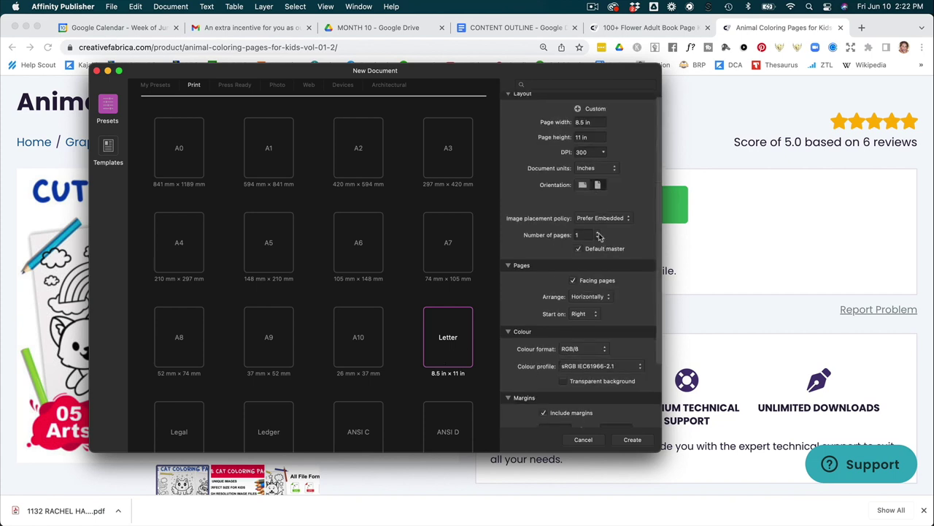
pyautogui.scroll(3, 597, 234)
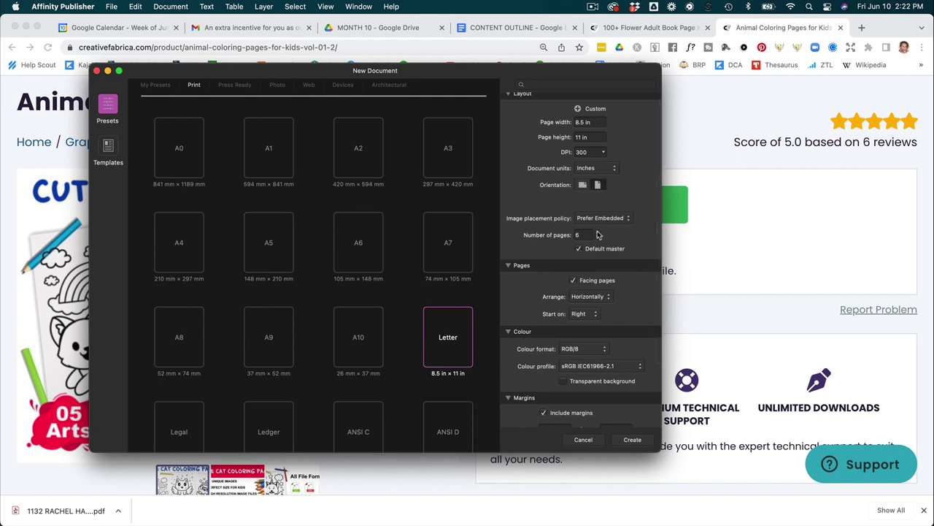
pyautogui.scroll(-3, 626, 287)
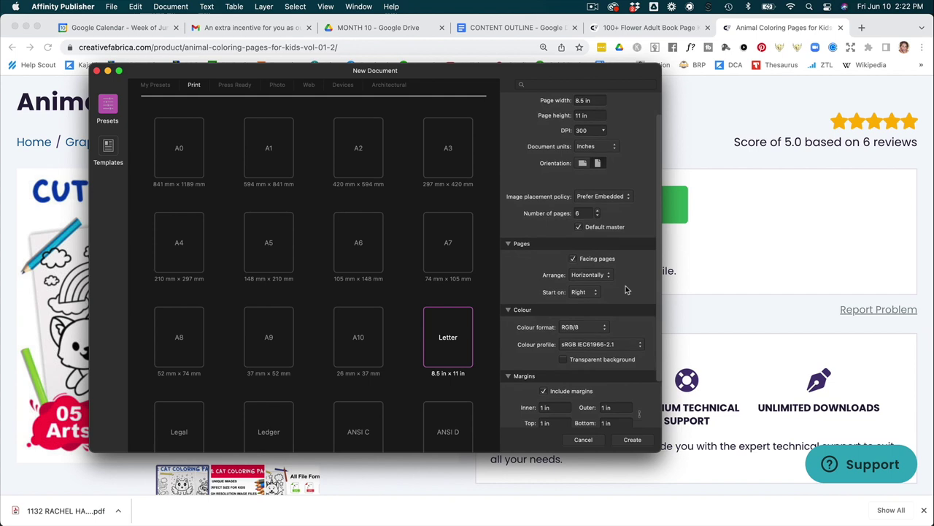
pyautogui.click(574, 260)
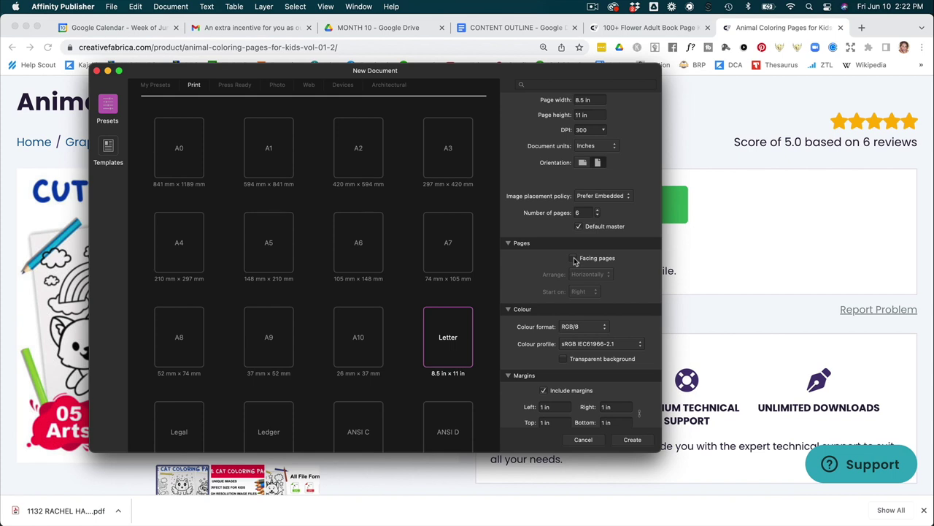
# - Set every margin to 0.75 in and create the document
pyautogui.scroll(-3, 574, 261)
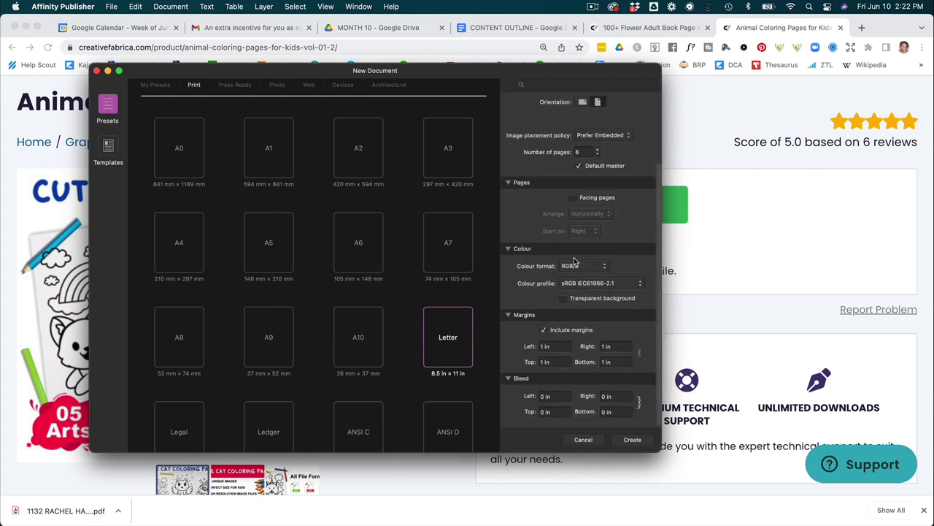
pyautogui.click(564, 351)
pyautogui.write('.75')
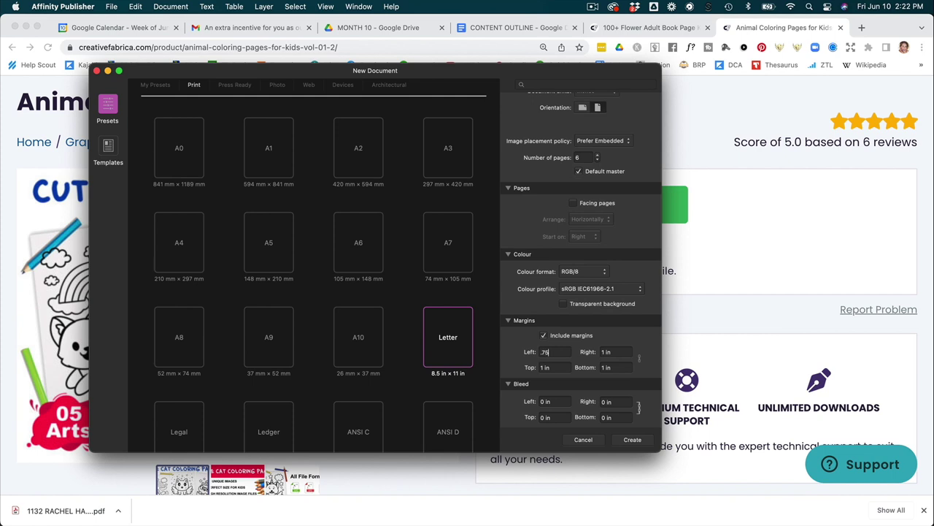
pyautogui.press('Tab')
pyautogui.click(560, 352)
pyautogui.write('.75')
pyautogui.press('Tab')
pyautogui.write('.75')
pyautogui.press('Tab')
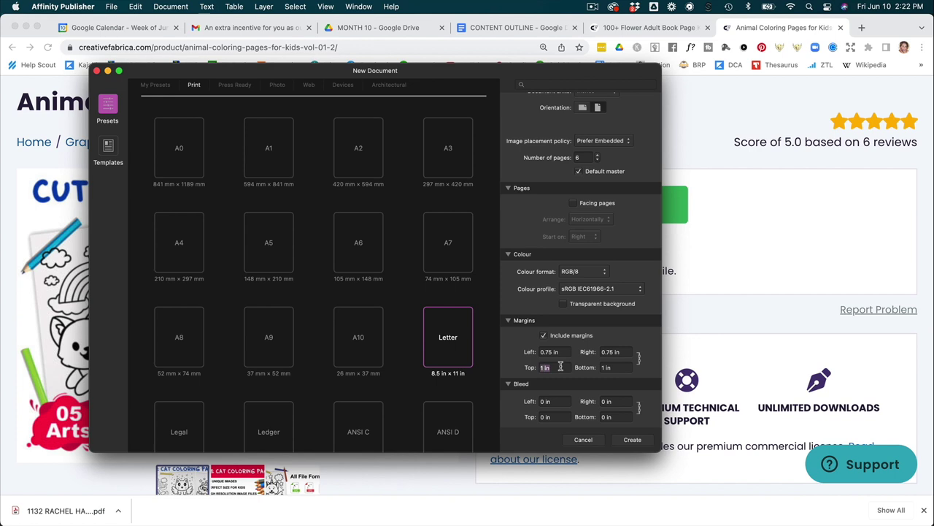
pyautogui.write('.75')
pyautogui.press('Tab')
pyautogui.scroll(-2, 544, 385)
pyautogui.click(632, 439)
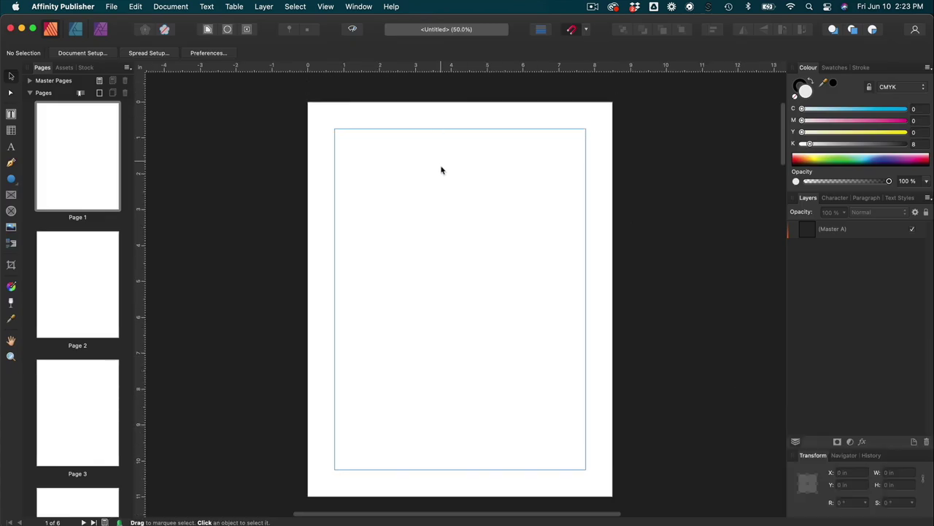
# - Place the first Cat Coloring EPS file across page 1
pyautogui.doubleClick(93, 154)
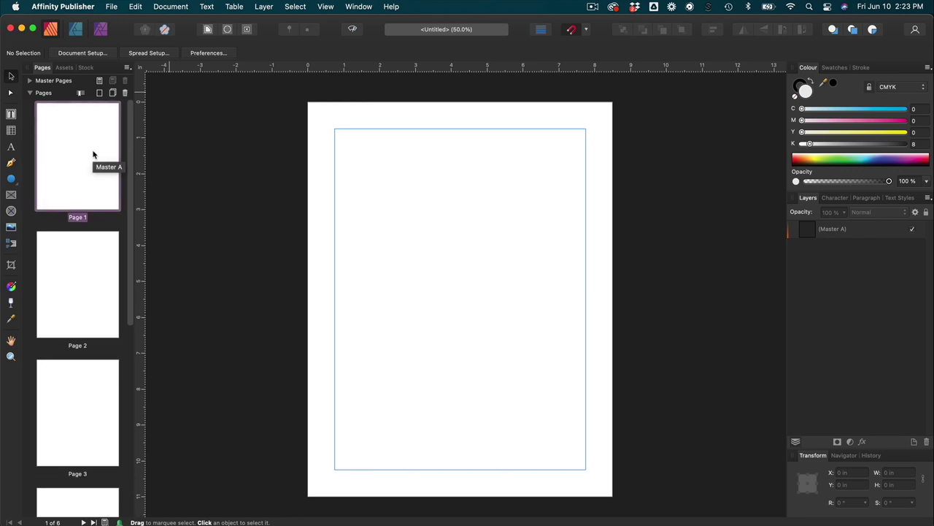
pyautogui.click(111, 7)
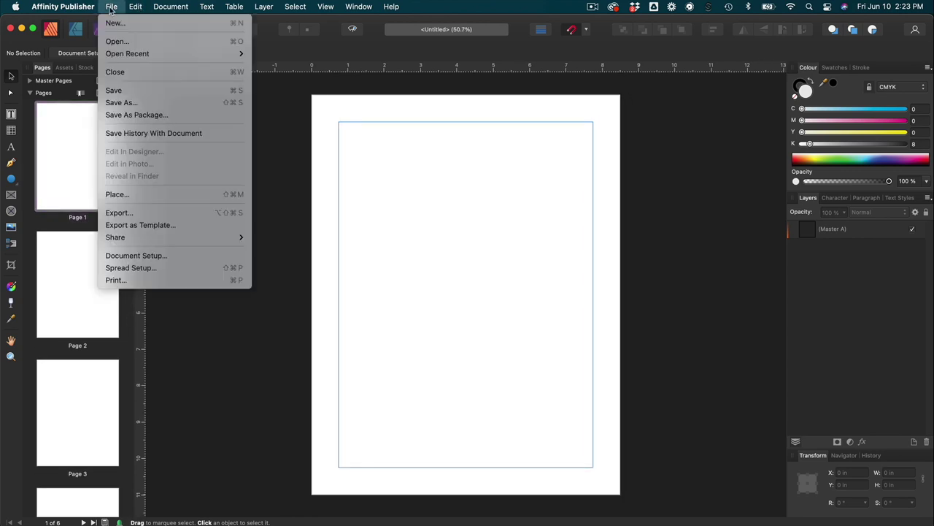
pyautogui.click(126, 196)
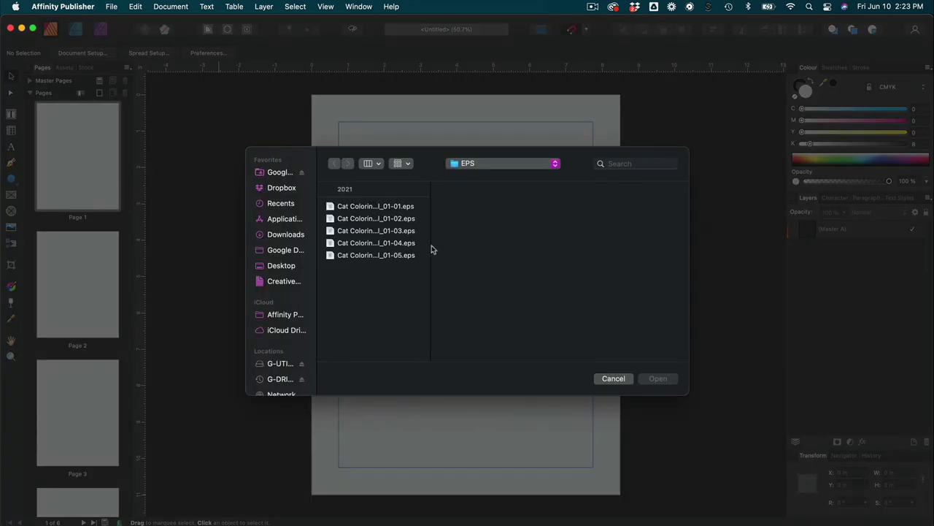
pyautogui.click(363, 208)
pyautogui.press('Return')
pyautogui.moveTo(339, 122); pyautogui.dragTo(619, 490)
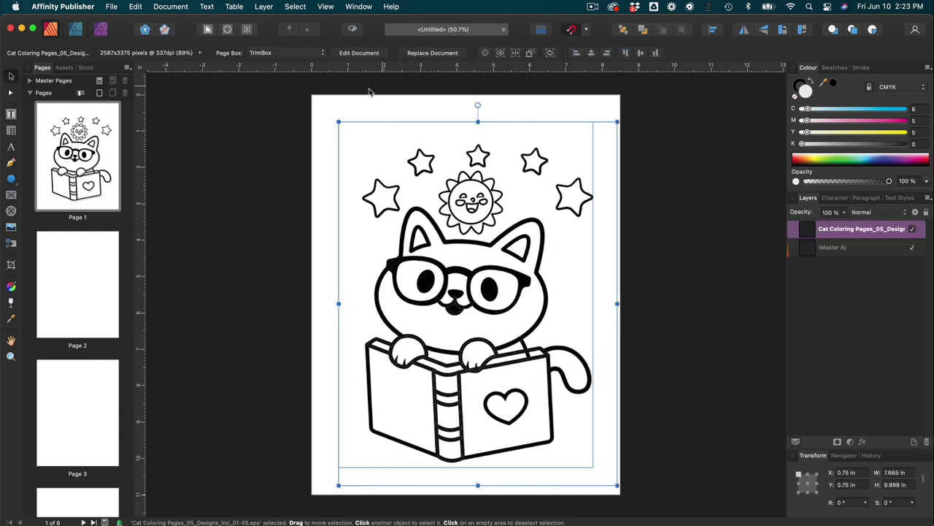
pyautogui.click(645, 312)
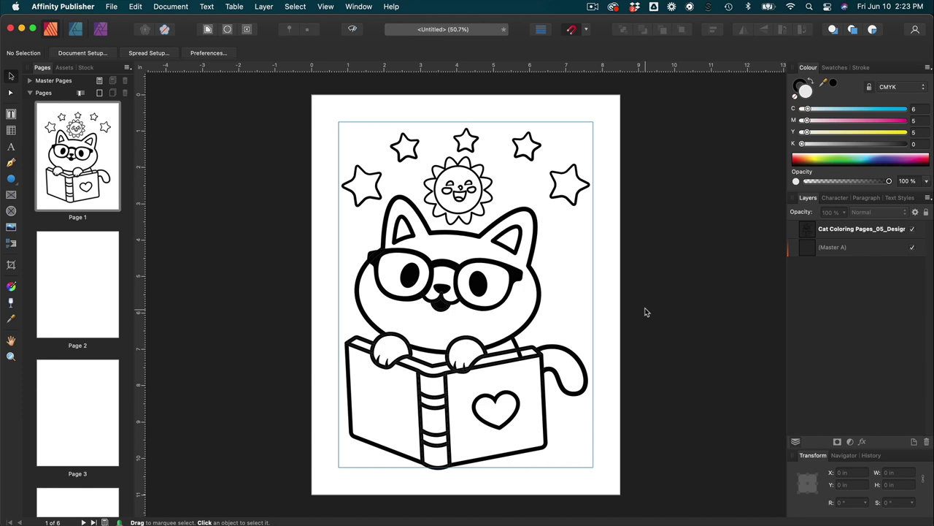
# - Zoom in to check the cat's line detail, then open the placed image for editing
pyautogui.press('super+equal')
pyautogui.press('super+equal')
pyautogui.press('super+equal')
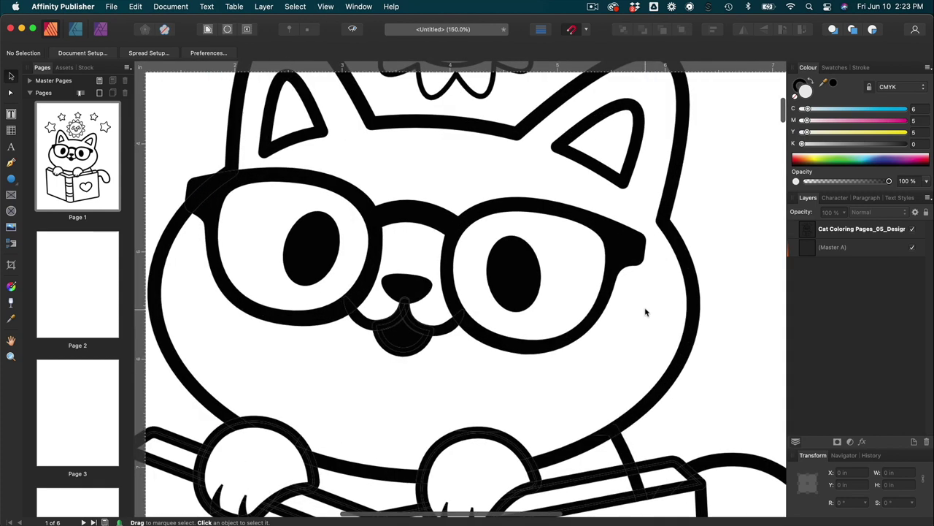
pyautogui.scroll(-5, 645, 312)
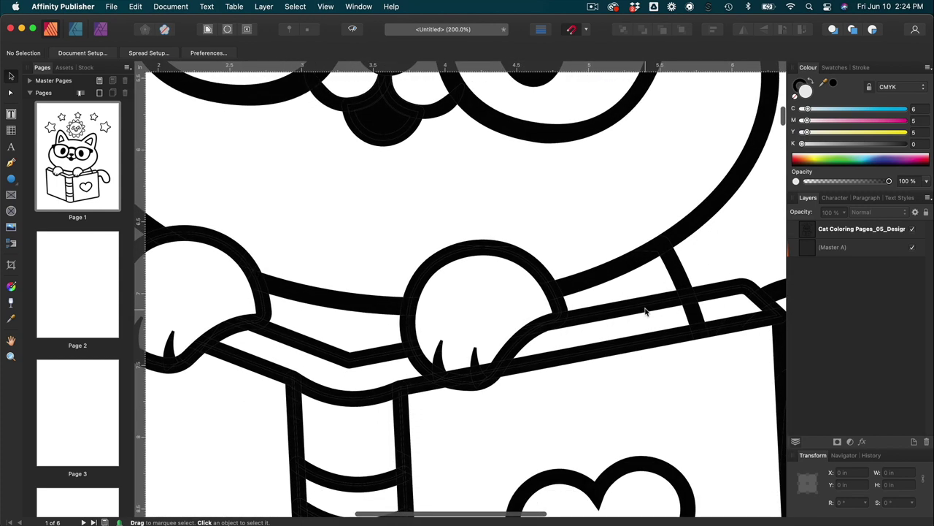
pyautogui.hscroll(5, 645, 313)
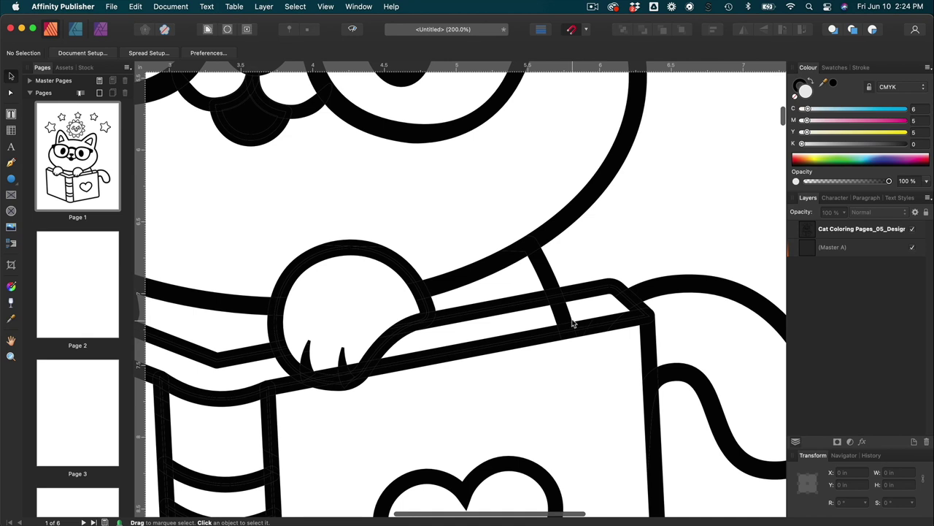
pyautogui.press('super+minus')
pyautogui.press('super+minus')
pyautogui.press('super+minus')
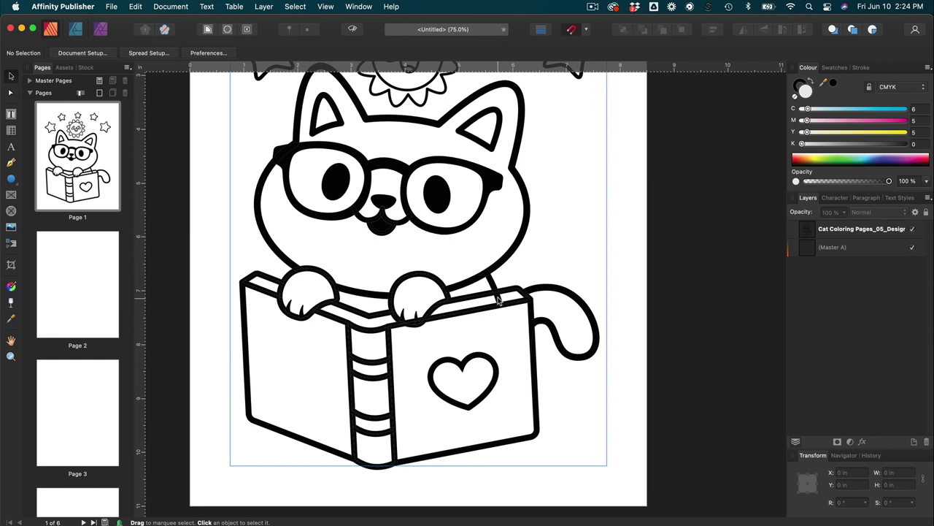
pyautogui.press('super+plus')
pyautogui.press('super+plus')
pyautogui.press('super+plus')
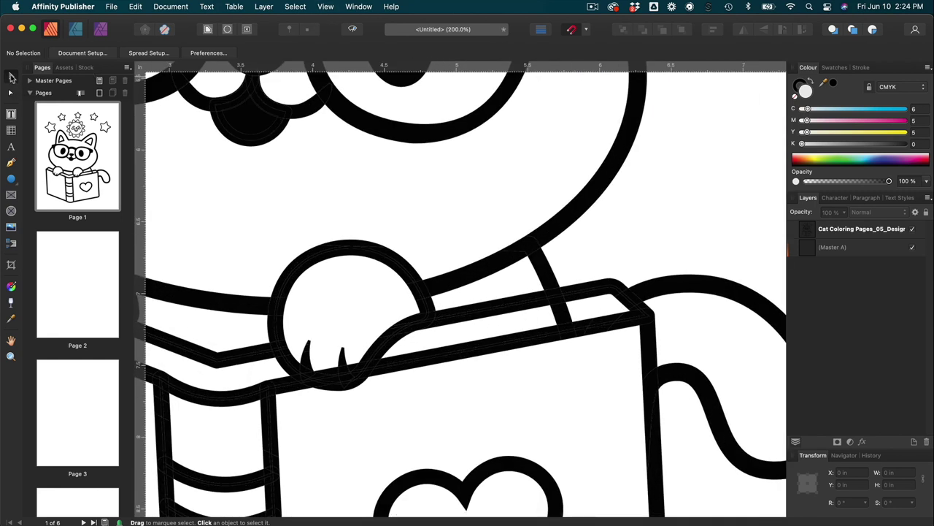
pyautogui.click(561, 313)
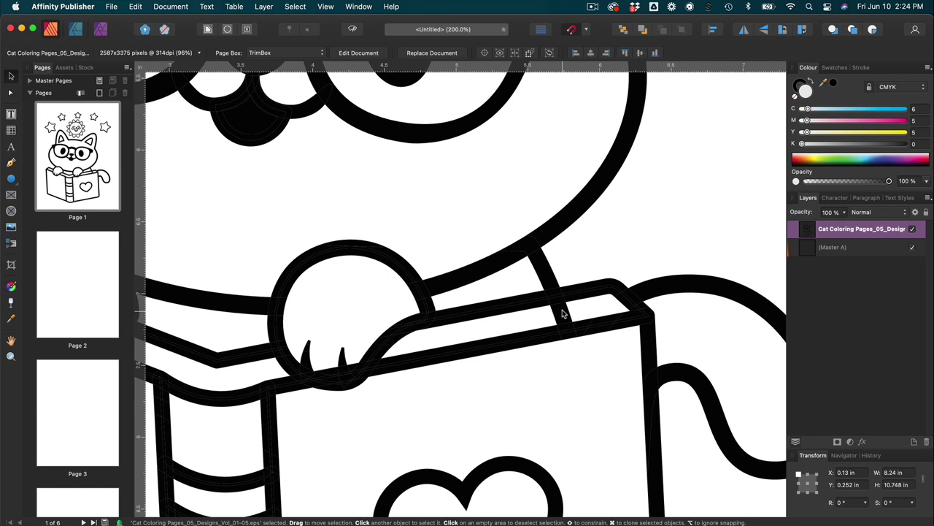
pyautogui.doubleClick(562, 314)
# - Inspect individual curves of the embedded cat artwork, such as the tail and head outline
pyautogui.click(544, 360)
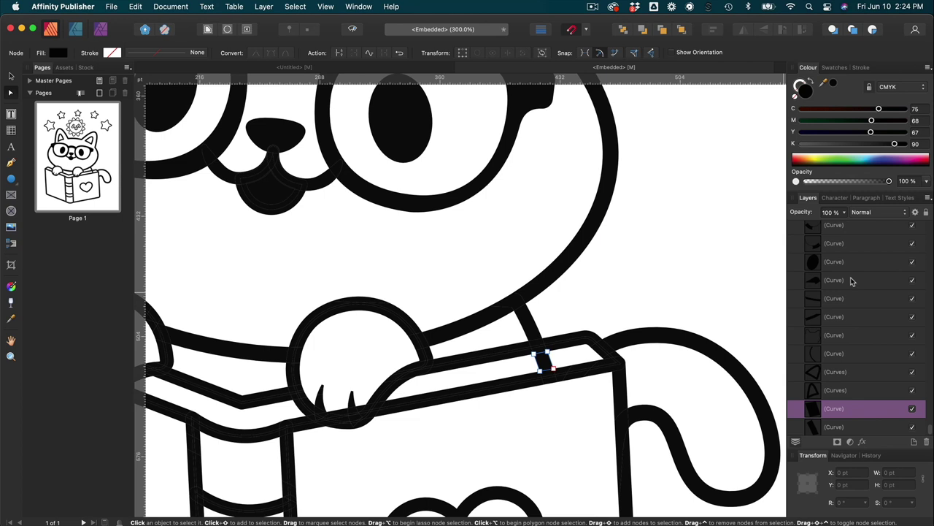
pyautogui.scroll(3, 851, 282)
pyautogui.scroll(5, 852, 282)
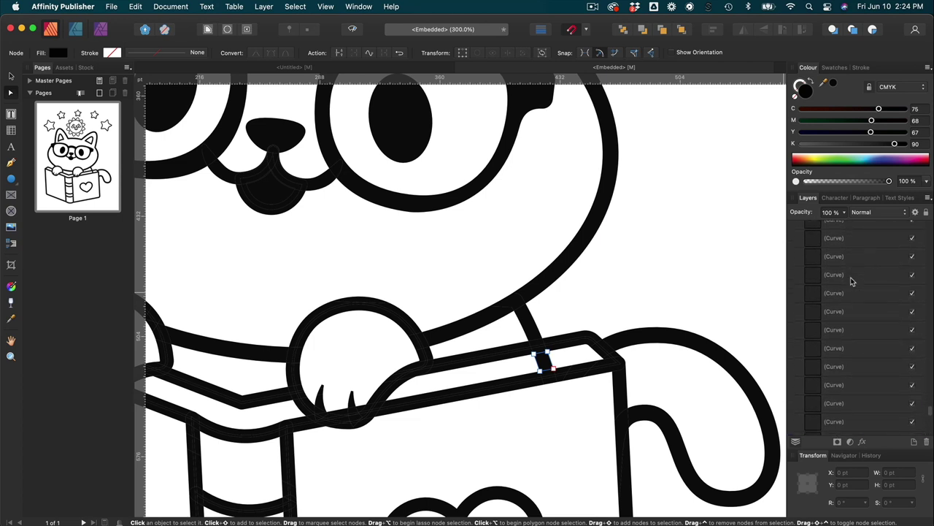
pyautogui.scroll(5, 852, 282)
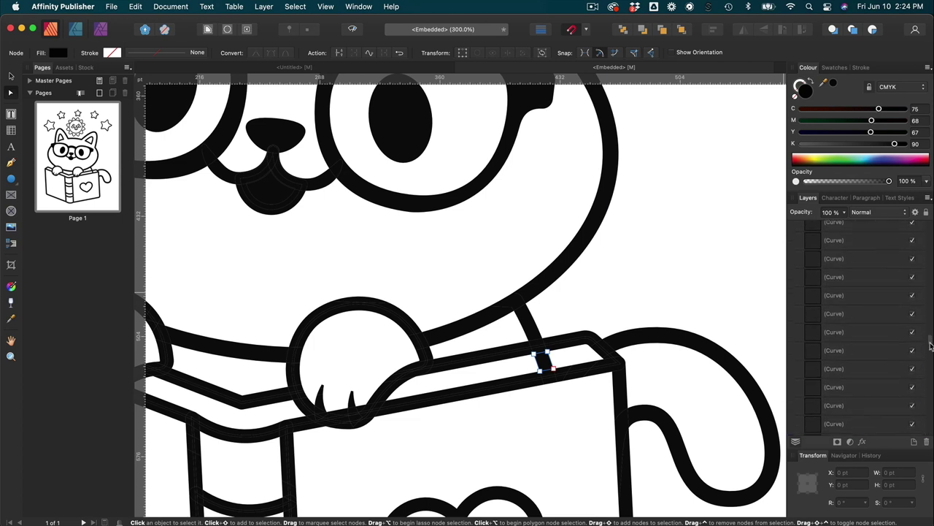
pyautogui.scroll(3, 851, 282)
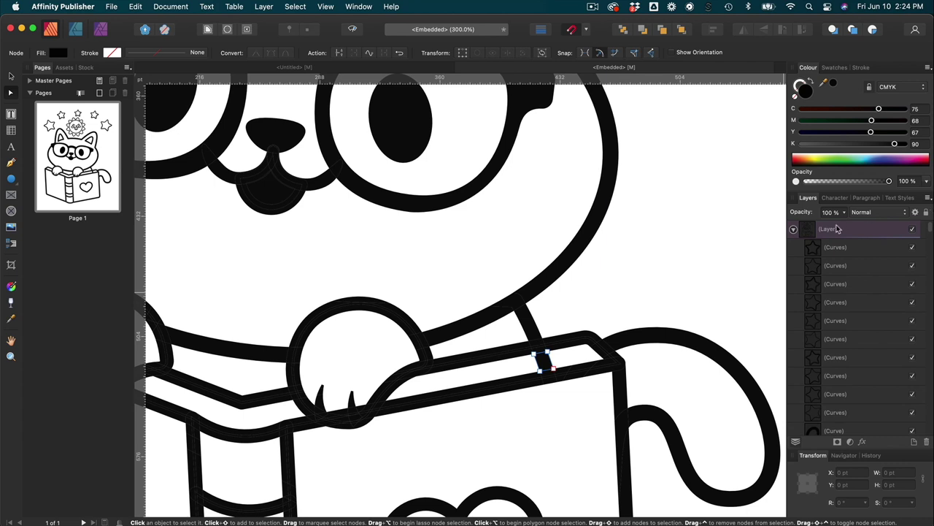
pyautogui.click(794, 230)
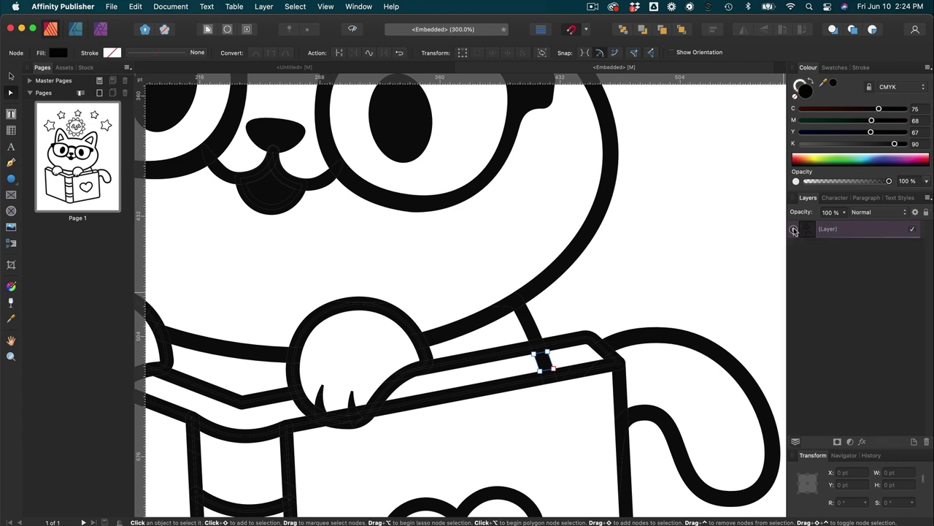
pyautogui.click(794, 230)
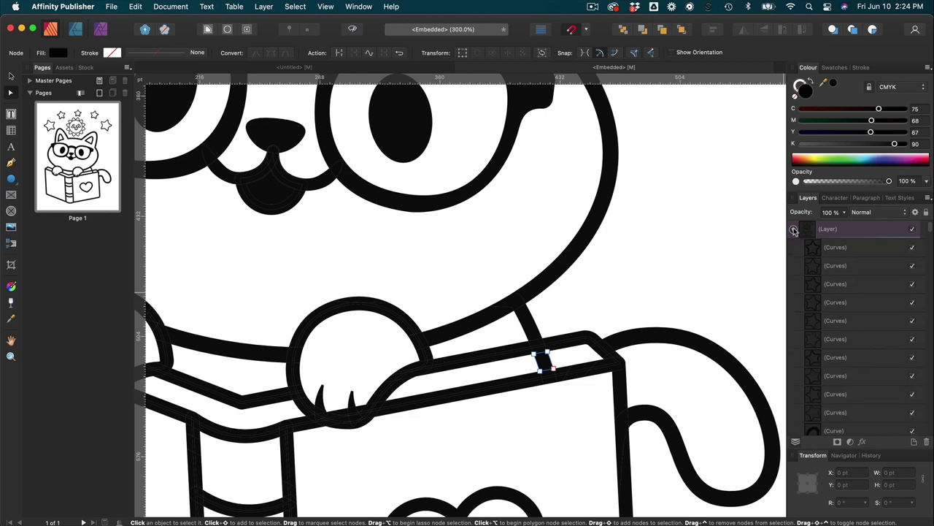
pyautogui.click(684, 341)
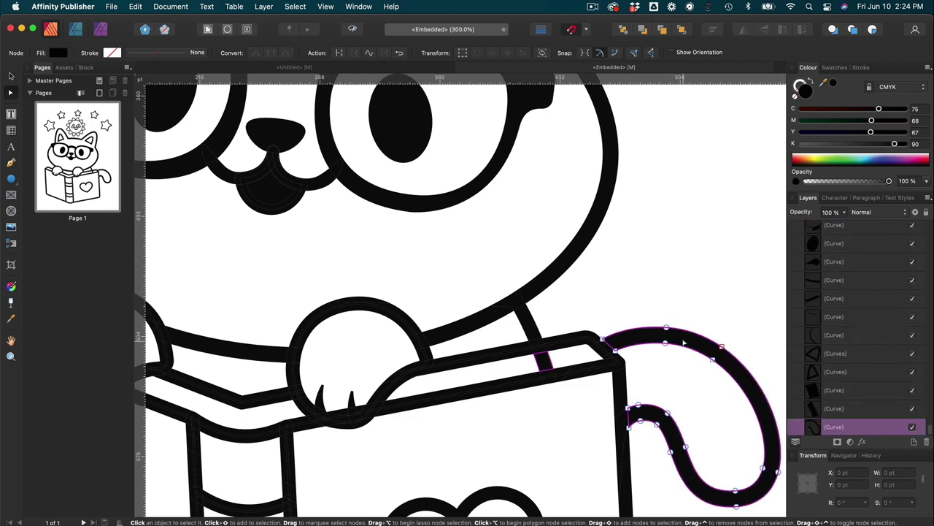
pyautogui.click(562, 264)
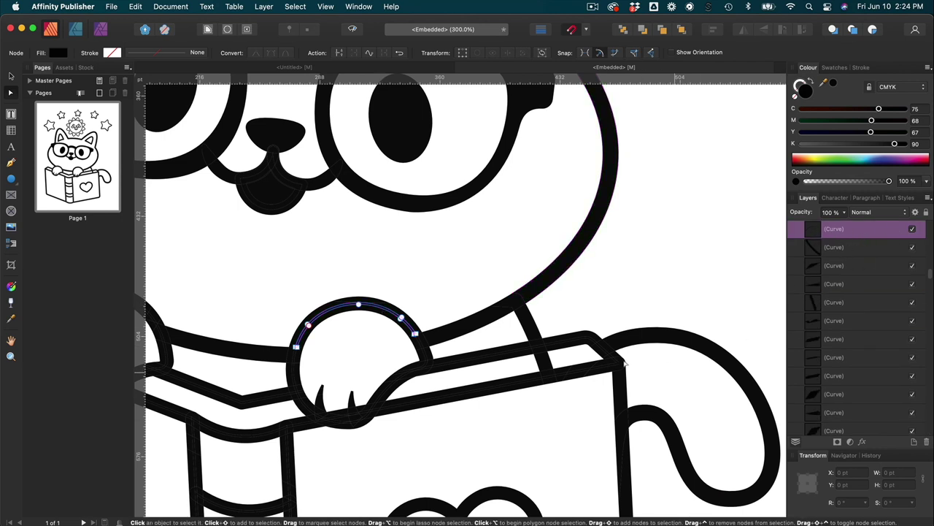
# - Check the small curves at the book corner and around the paw claws
pyautogui.click(549, 365)
pyautogui.press('Escape')
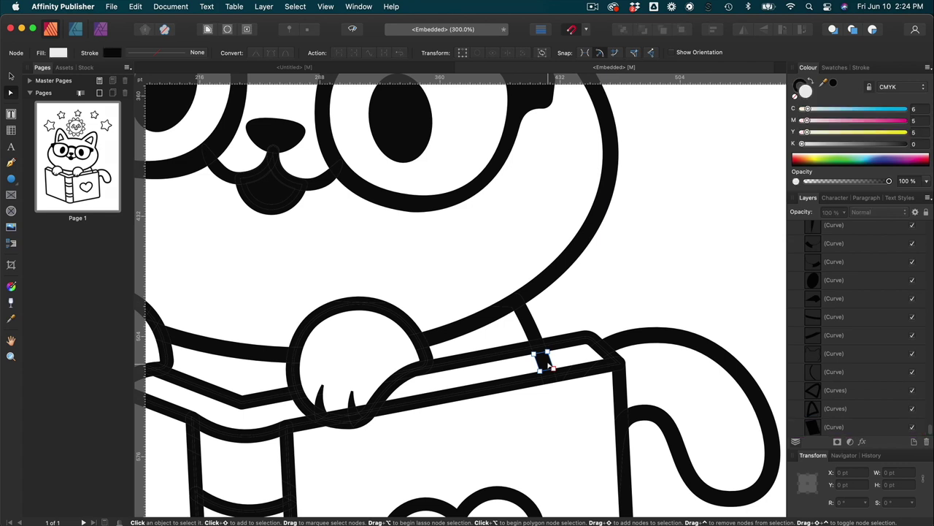
pyautogui.scroll(-3, 549, 364)
pyautogui.hscroll(-5, 549, 365)
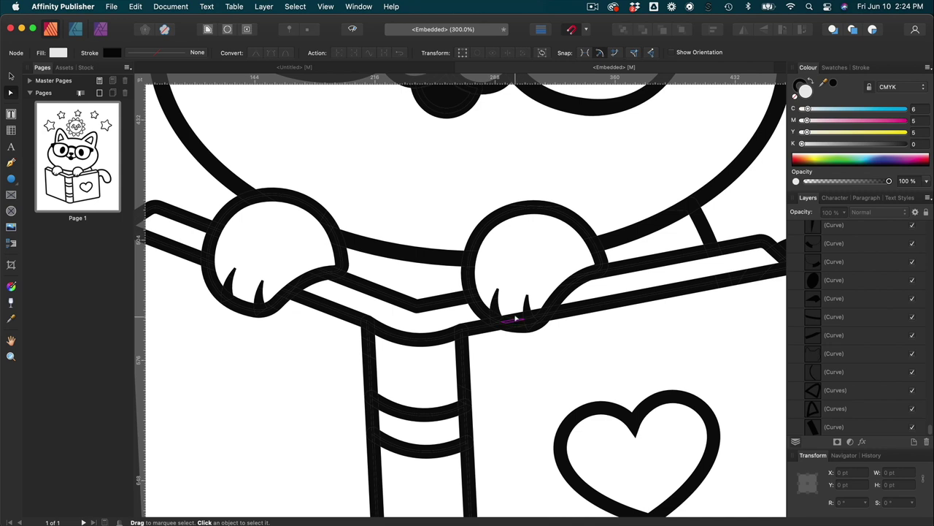
pyautogui.scroll(3, 515, 319)
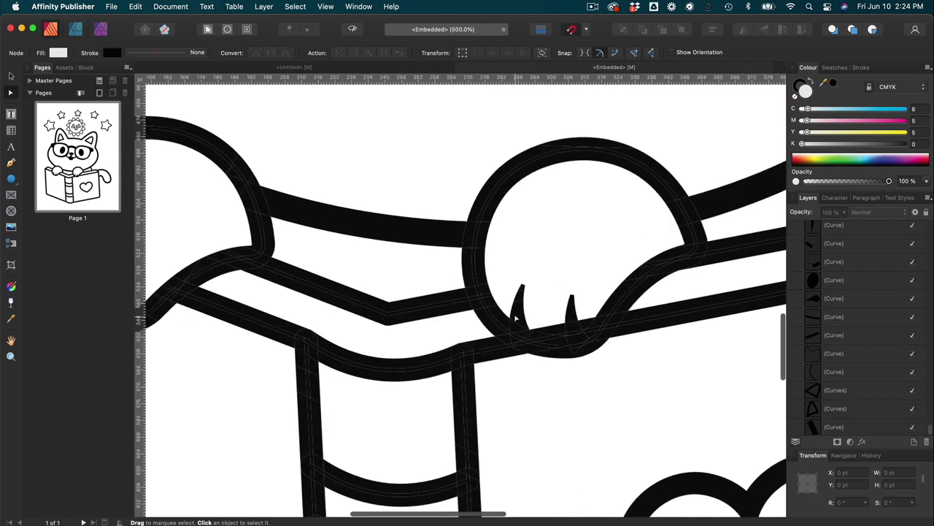
pyautogui.click(552, 332)
pyautogui.press('Escape')
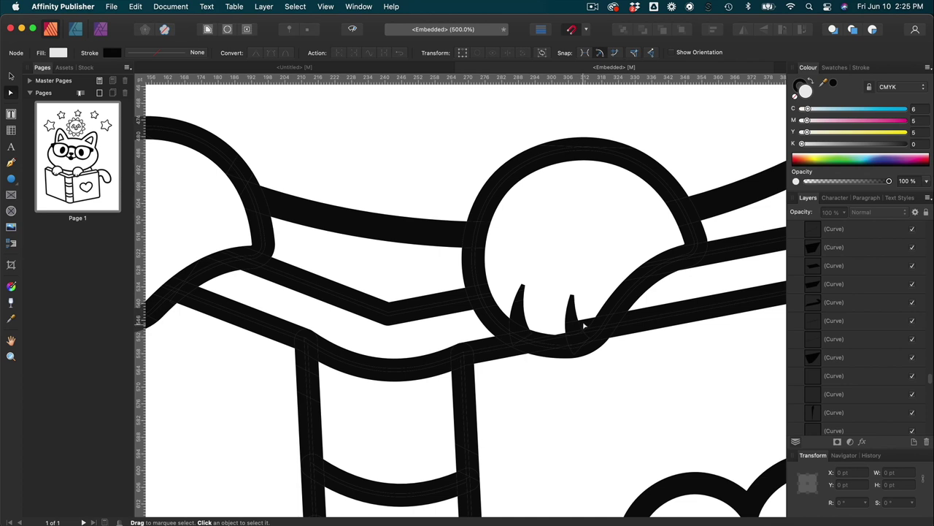
pyautogui.click(584, 323)
pyautogui.press('Escape')
pyautogui.scroll(5, 584, 323)
pyautogui.click(613, 411)
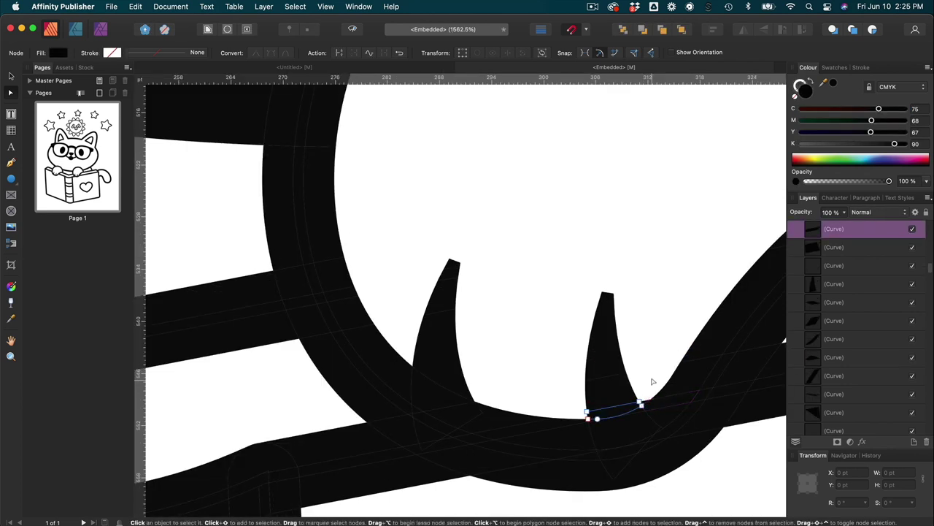
pyautogui.scroll(4, 653, 381)
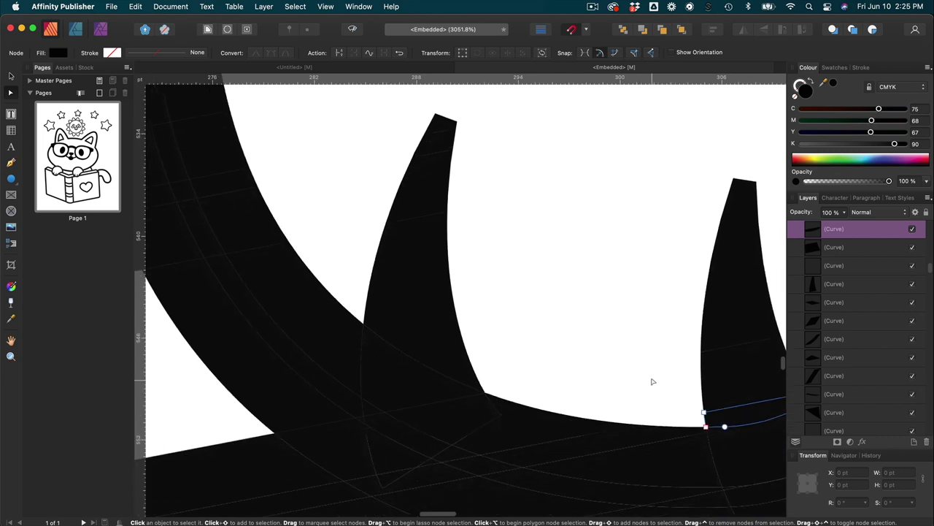
pyautogui.hscroll(2, 650, 380)
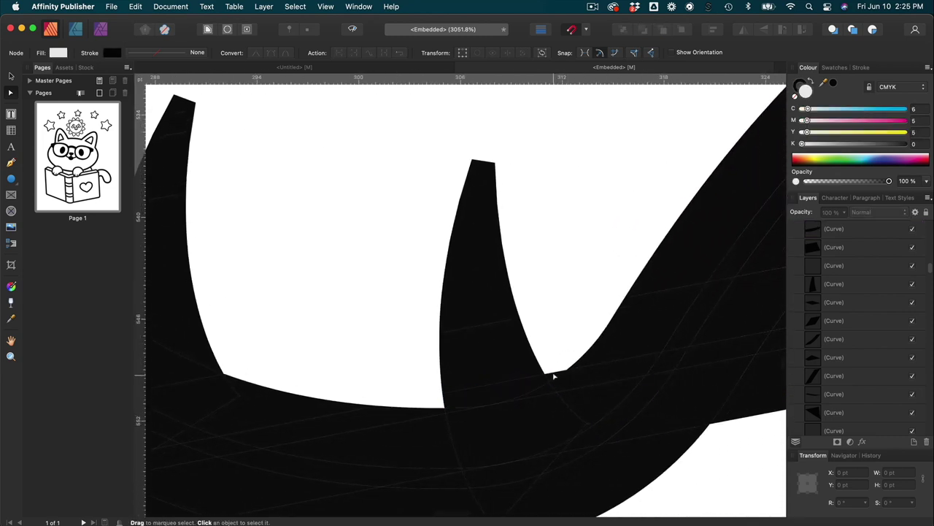
# - Delete the stray curve fragments at the claw base and zoom out to the full page
pyautogui.click(552, 377)
pyautogui.press('Delete')
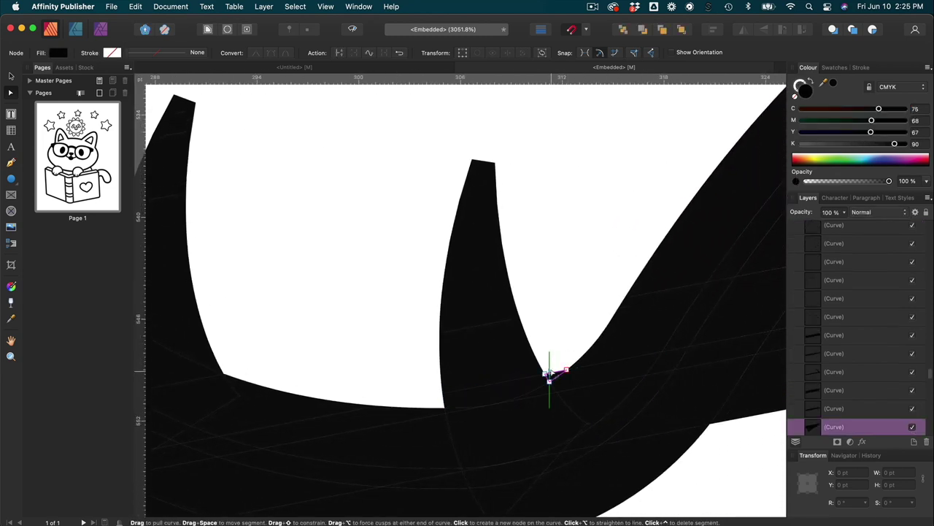
pyautogui.press('Delete')
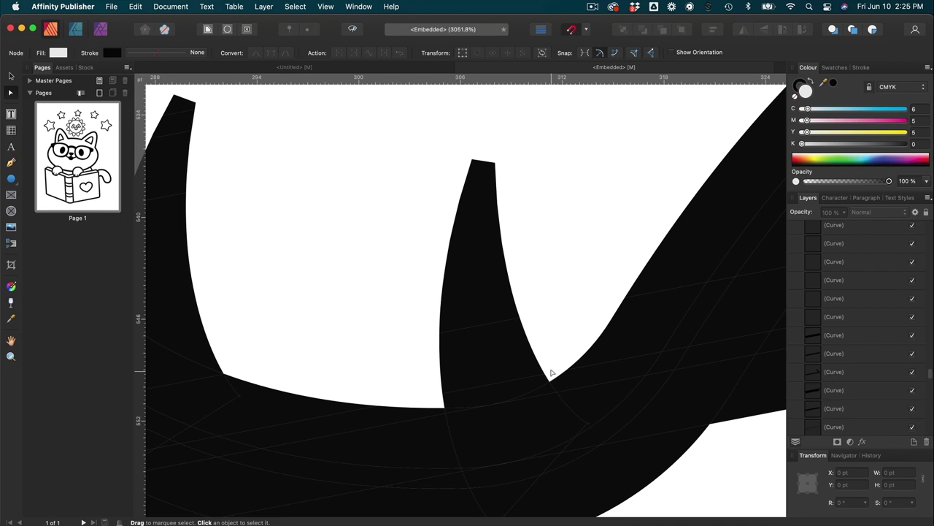
pyautogui.scroll(-2, 552, 373)
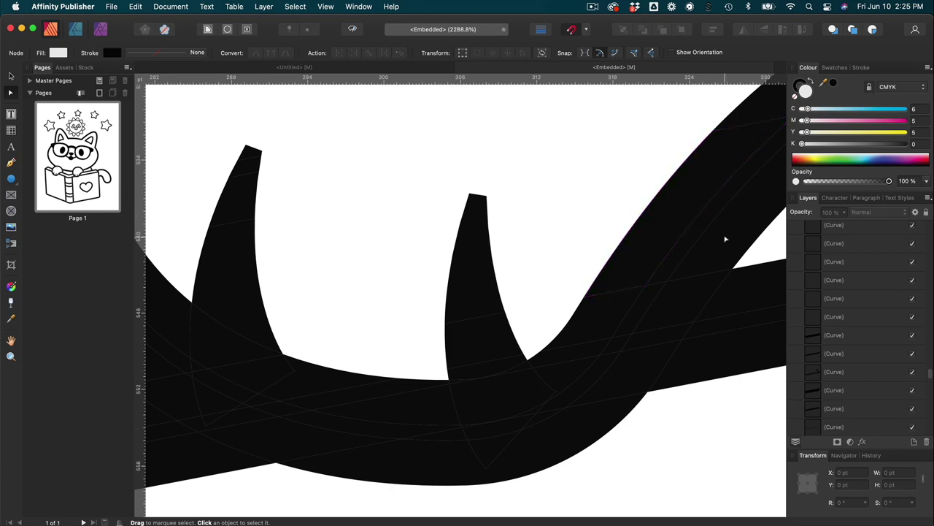
pyautogui.scroll(-5, 451, 433)
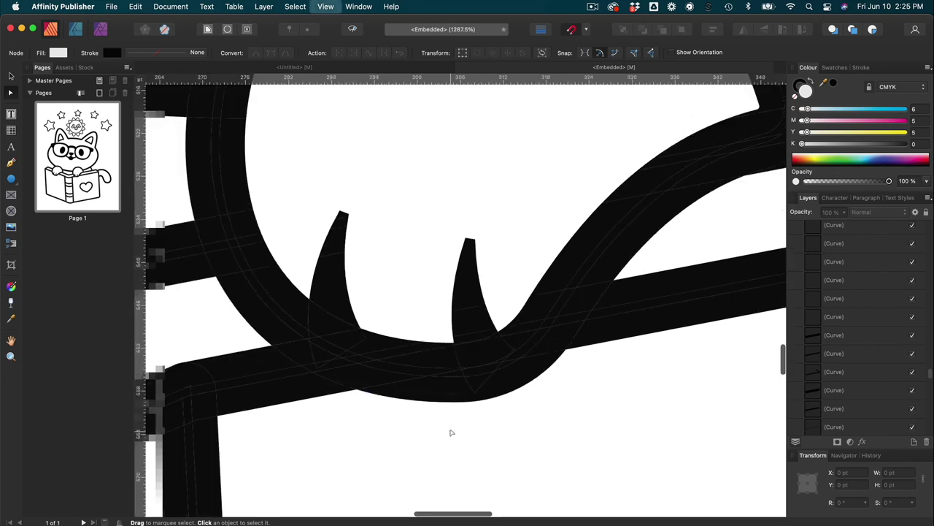
pyautogui.scroll(-5, 451, 432)
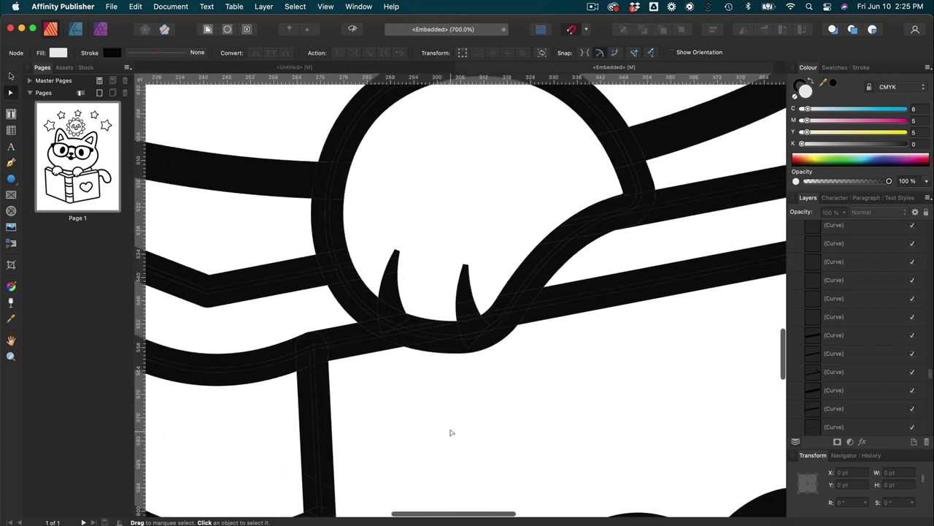
pyautogui.press('super+minus')
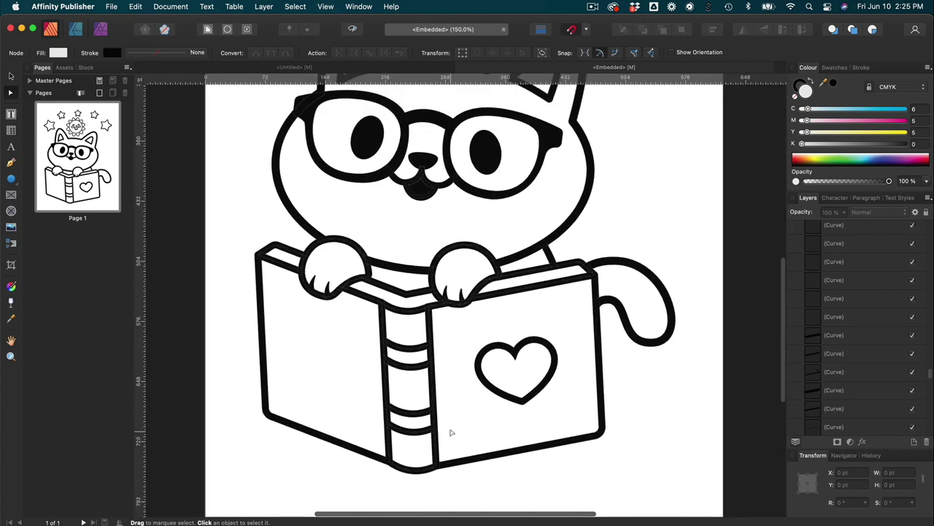
pyautogui.press('super+minus')
# - Collapse the cat artwork's curve list into one layer entry and select the whole layer
pyautogui.scroll(5, 594, 205)
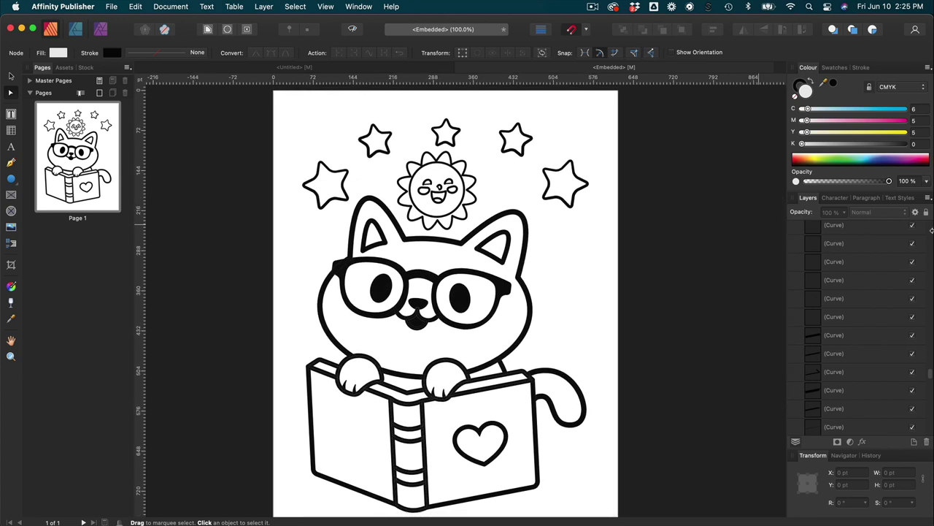
pyautogui.scroll(1, 874, 278)
pyautogui.scroll(10, 873, 279)
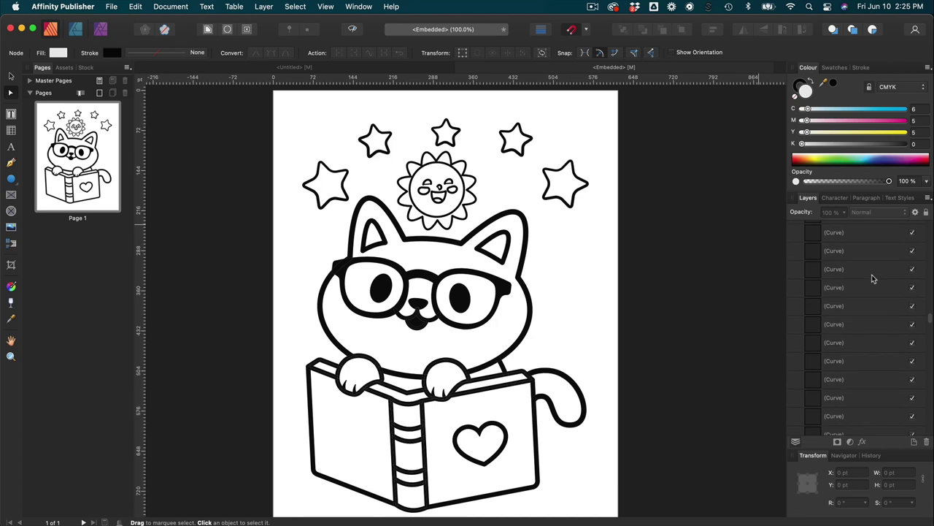
pyautogui.scroll(5, 873, 279)
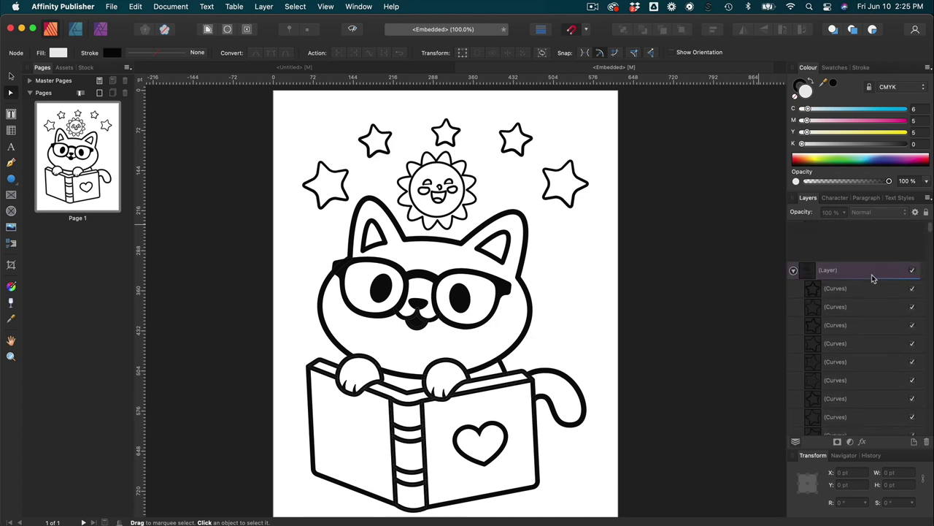
pyautogui.click(793, 230)
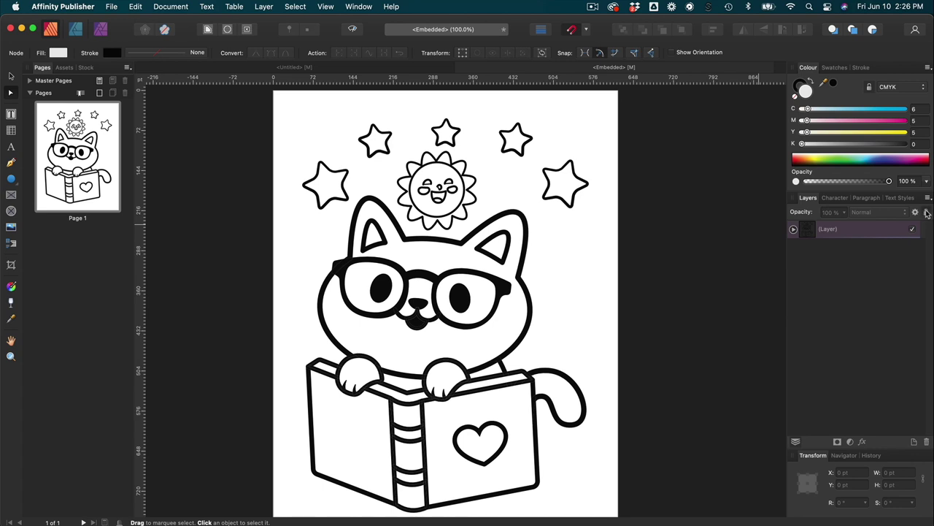
pyautogui.press('super+a')
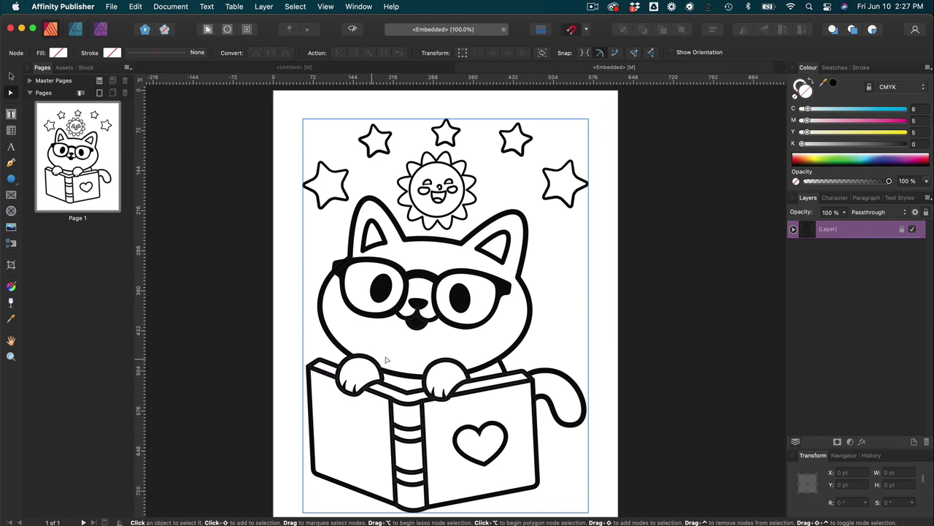
# - Add Layer1 and give the Ellipse tool a red (#F40A0A) fill
pyautogui.click(915, 442)
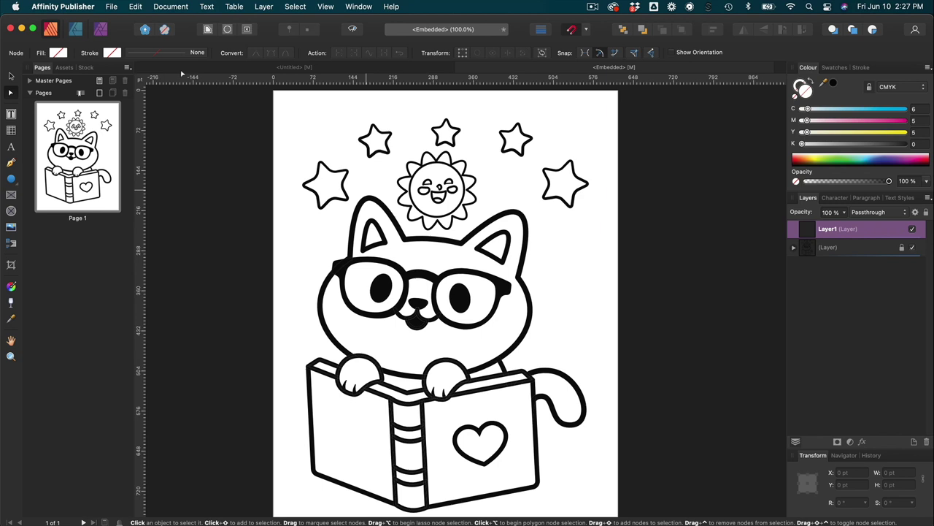
pyautogui.click(11, 179)
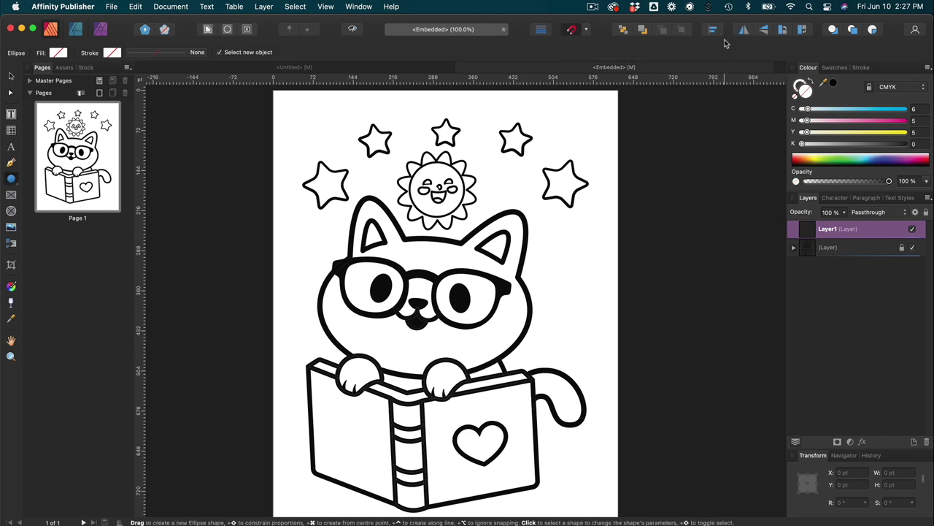
pyautogui.doubleClick(804, 87)
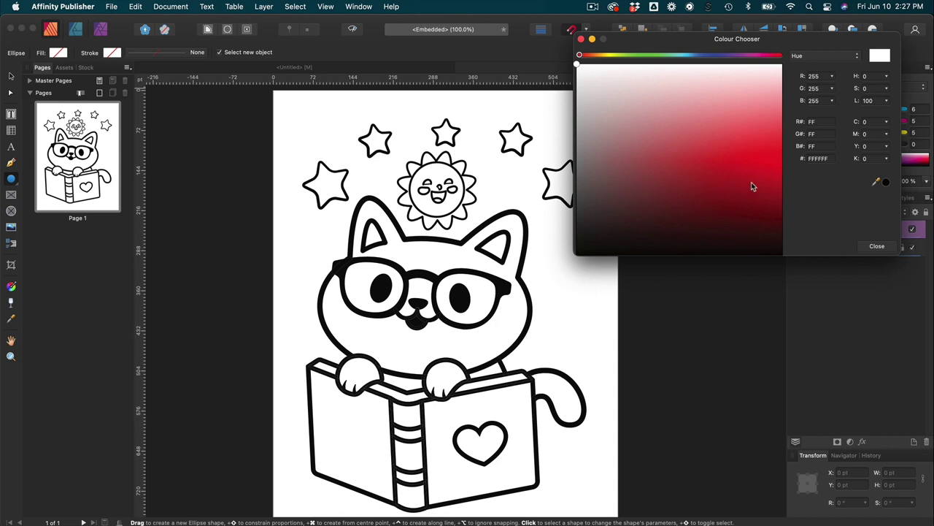
pyautogui.click(767, 162)
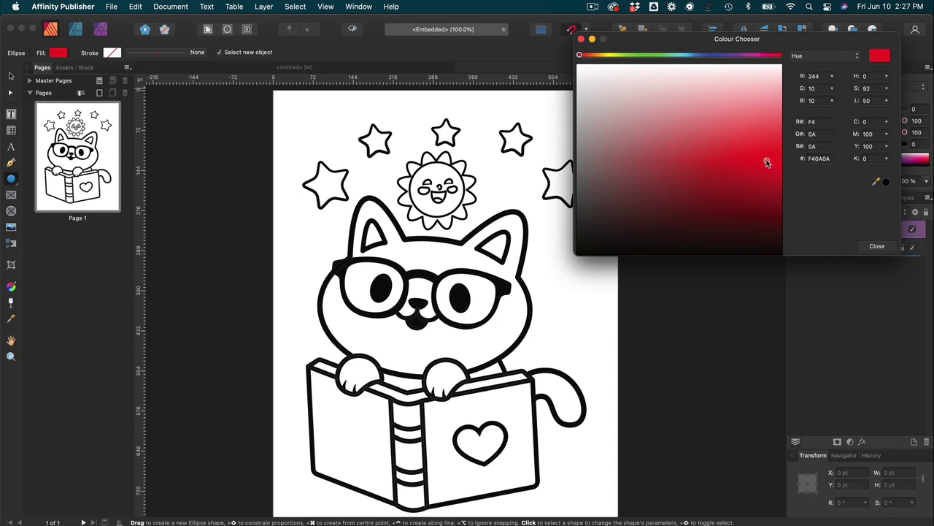
pyautogui.click(876, 246)
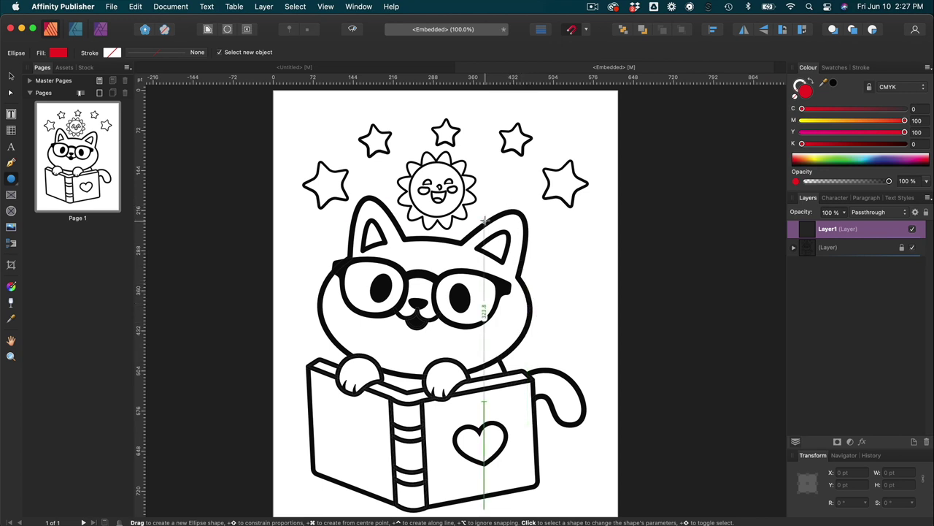
# - Draw a small red circle at the book's top-left corner
pyautogui.press('super+equal')
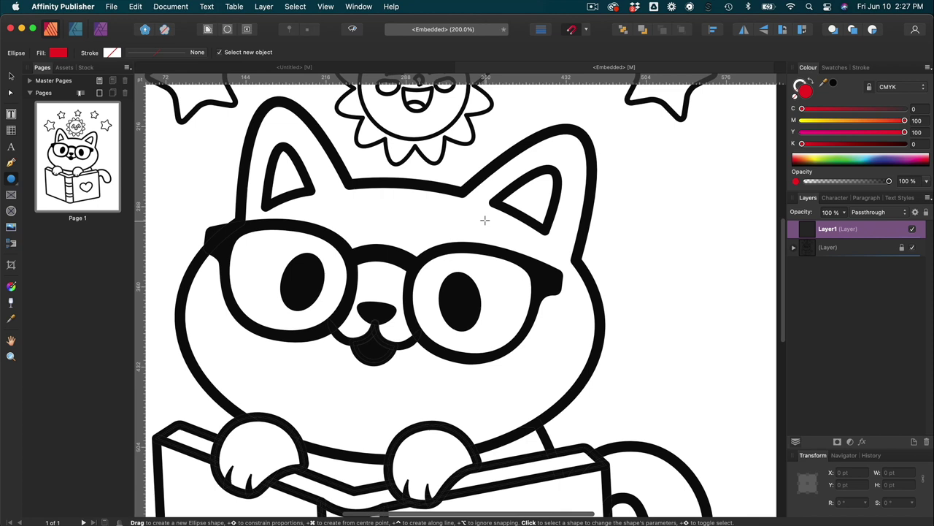
pyautogui.scroll(-5, 485, 218)
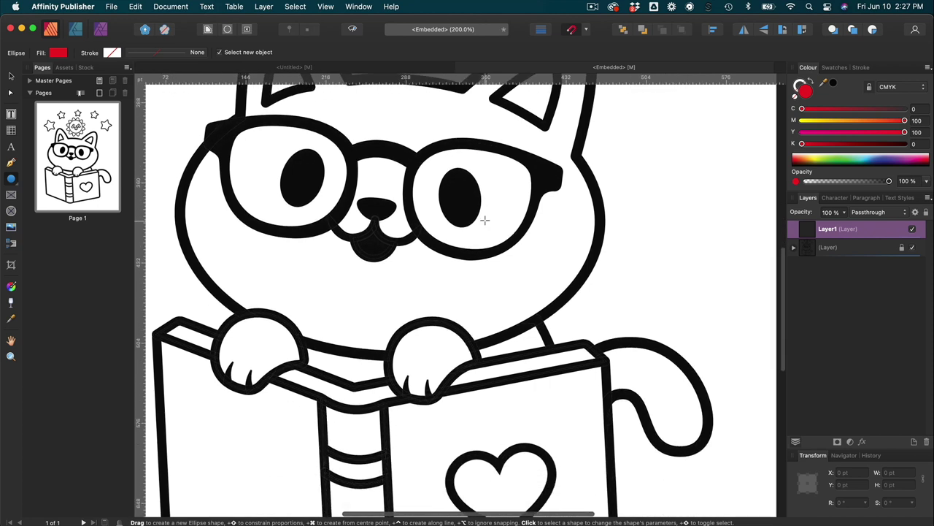
pyautogui.hscroll(-5, 485, 219)
pyautogui.scroll(-2, 485, 219)
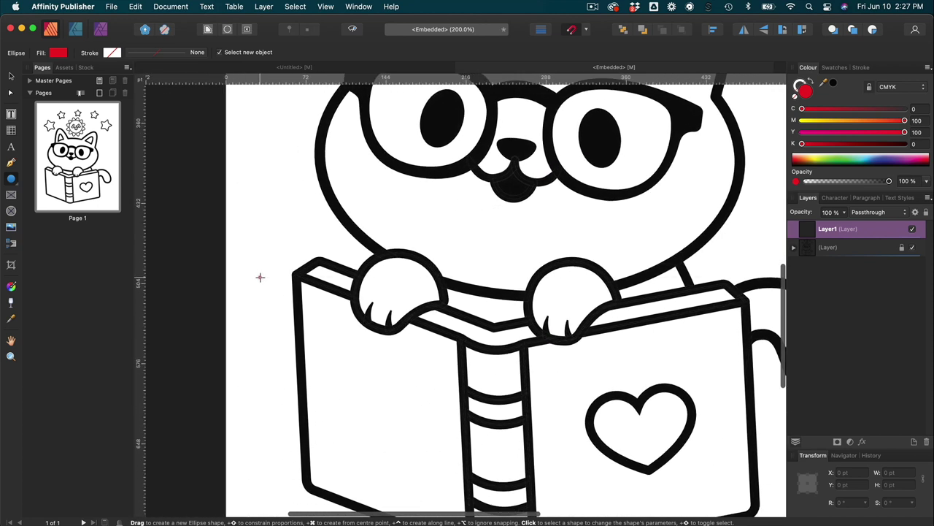
pyautogui.scroll(4, 260, 277)
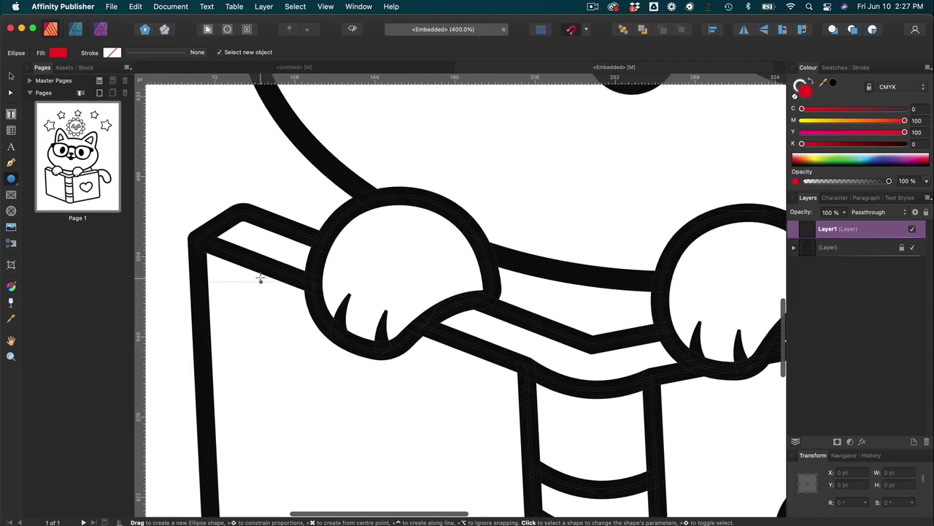
pyautogui.hscroll(-3, 260, 278)
pyautogui.scroll(-1, 260, 278)
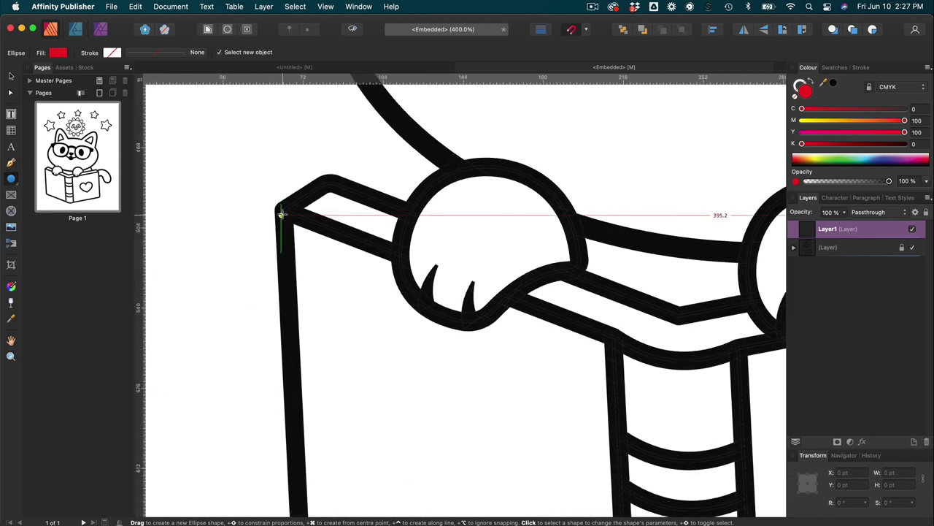
pyautogui.moveTo(281, 213)
pyautogui.mouseDown()
pyautogui.moveTo(301, 230)
pyautogui.moveTo(284, 217)
pyautogui.mouseUp()
# - Resize and position the red dot to about 12.5 pt on the book corner
pyautogui.press('v')
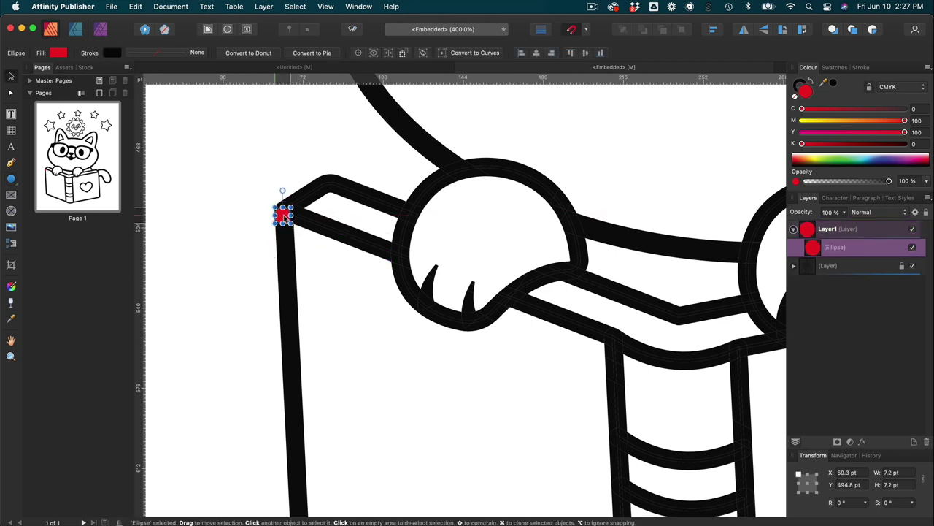
pyautogui.scroll(-5, 285, 217)
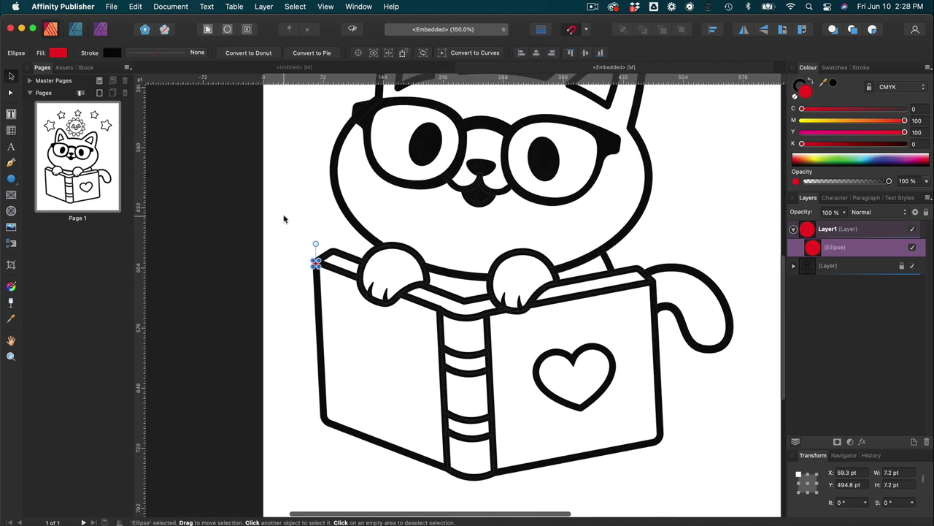
pyautogui.scroll(3, 285, 218)
pyautogui.hscroll(2, 285, 218)
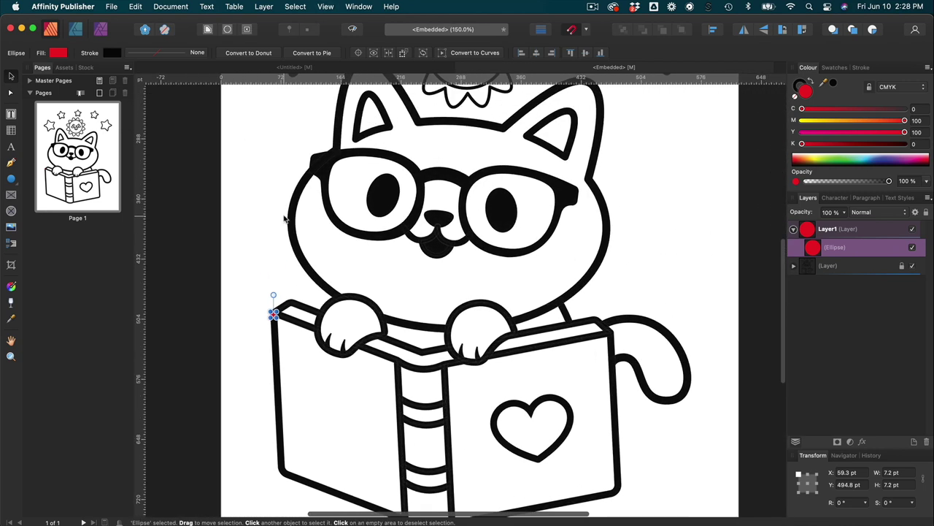
pyautogui.click(247, 241)
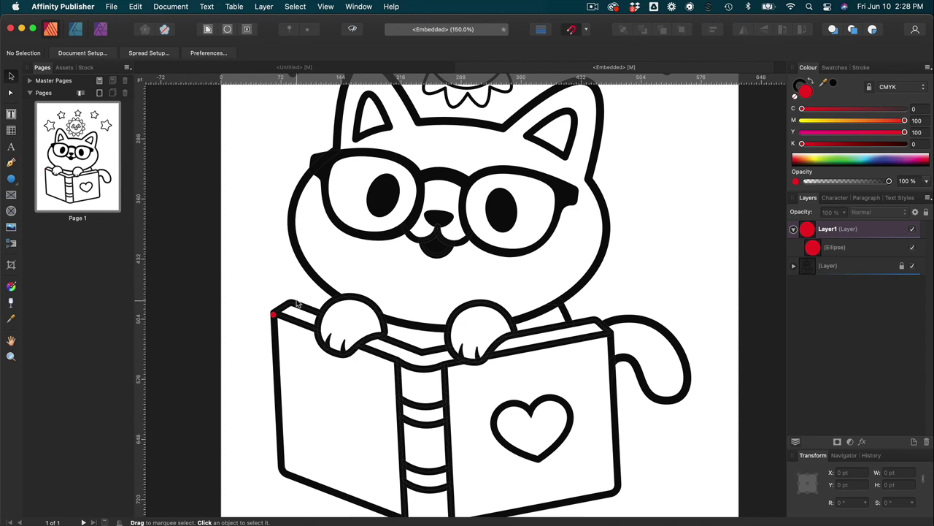
pyautogui.scroll(5, 296, 303)
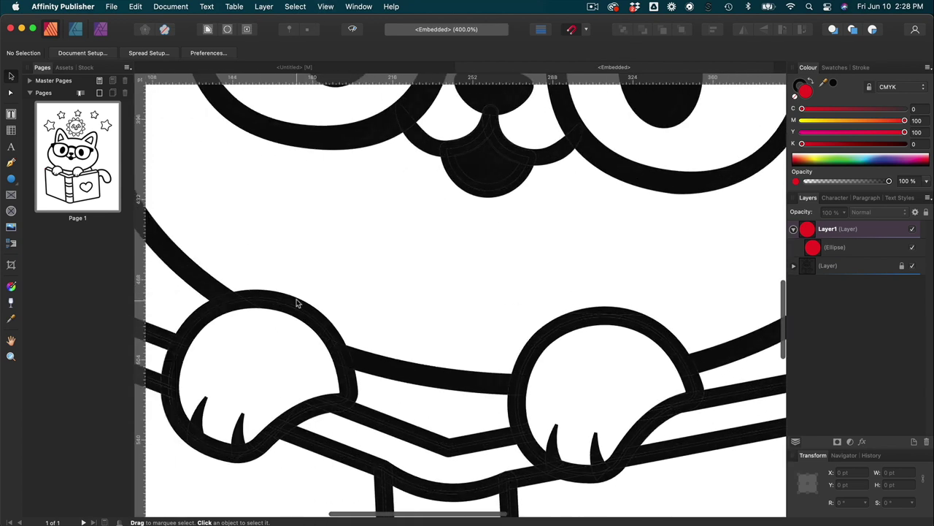
pyautogui.scroll(-3, 296, 302)
pyautogui.hscroll(-4, 297, 303)
pyautogui.click(213, 227)
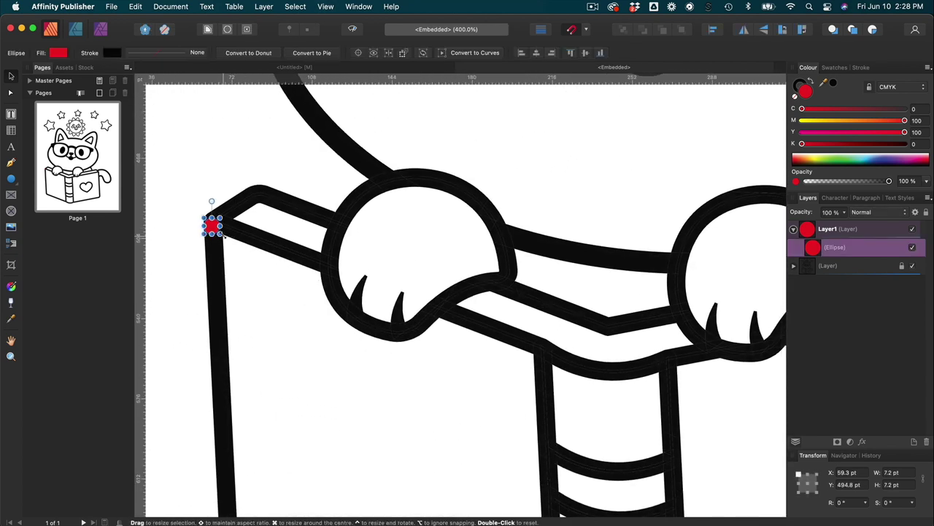
pyautogui.moveTo(222, 234)
pyautogui.mouseDown()
pyautogui.moveTo(327, 344)
pyautogui.moveTo(239, 258)
pyautogui.moveTo(224, 287)
pyautogui.moveTo(285, 286)
pyautogui.moveTo(261, 311)
pyautogui.moveTo(302, 313)
pyautogui.moveTo(226, 241)
pyautogui.moveTo(216, 250)
pyautogui.mouseUp()
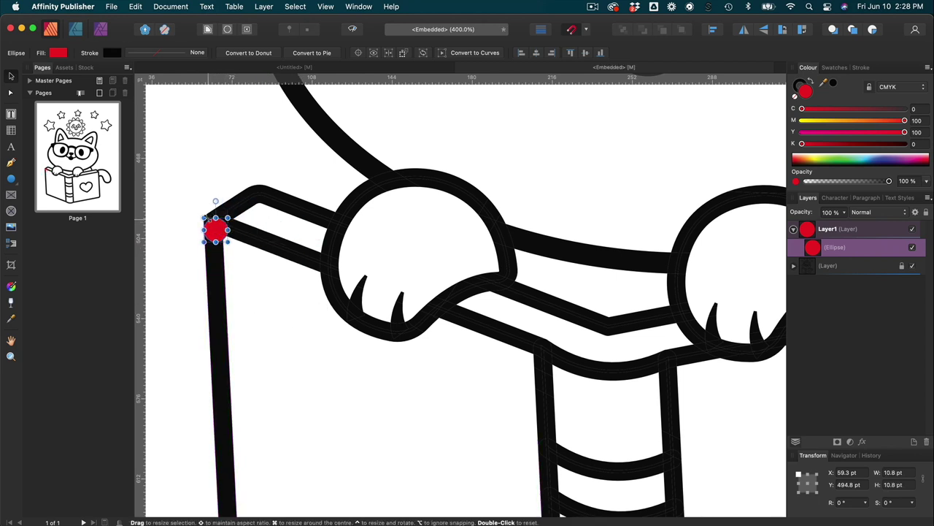
pyautogui.moveTo(200, 216); pyautogui.dragTo(198, 213)
pyautogui.click(217, 181)
# - Snap the red dot onto the top-left corner of the cat's book
pyautogui.press('super+minus')
pyautogui.press('super+minus')
pyautogui.press('super+minus')
pyautogui.press('super+minus')
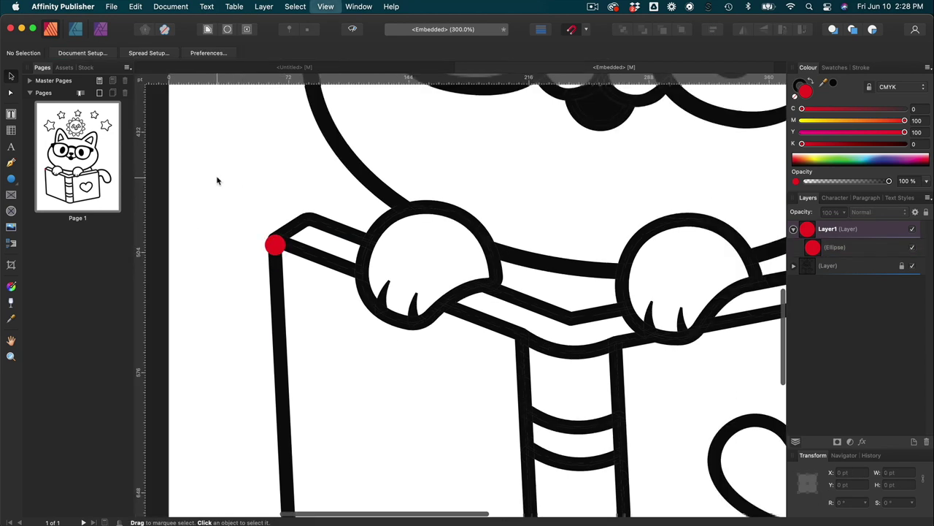
pyautogui.hscroll(3, 216, 180)
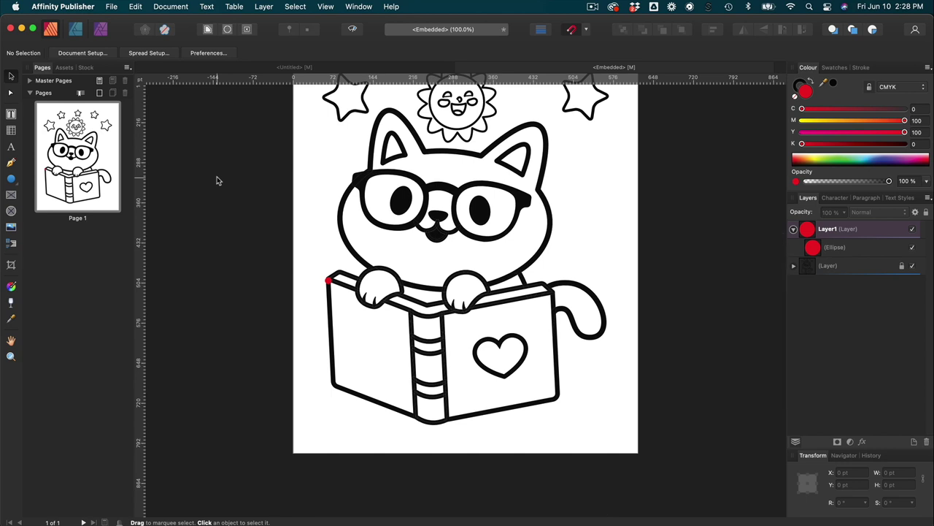
pyautogui.press('super+plus')
pyautogui.press('super+plus')
pyautogui.press('super+plus')
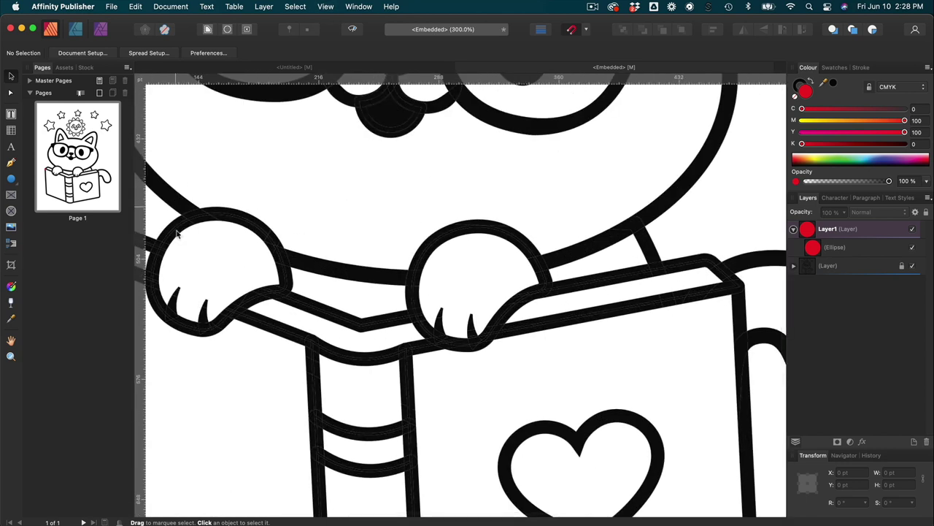
pyautogui.hscroll(-7, 242, 272)
pyautogui.hscroll(-1, 240, 273)
pyautogui.scroll(-1, 241, 273)
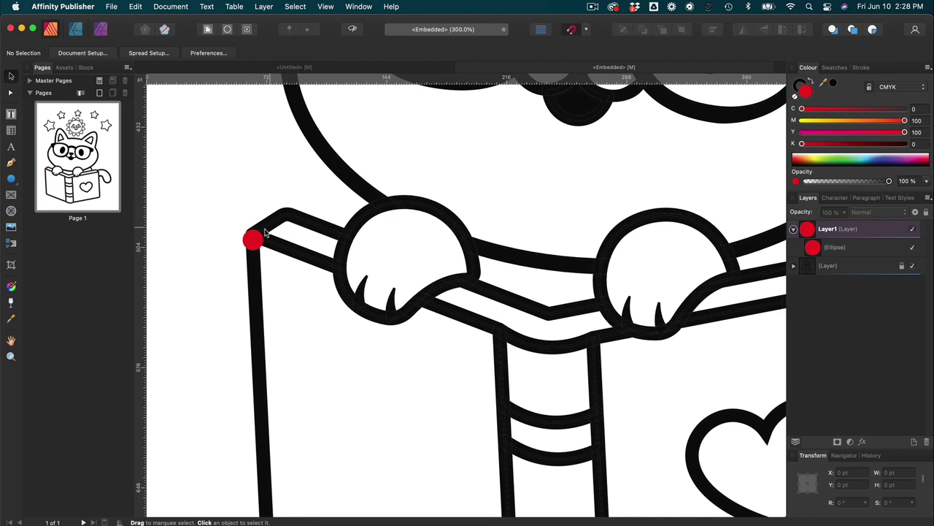
pyautogui.click(256, 239)
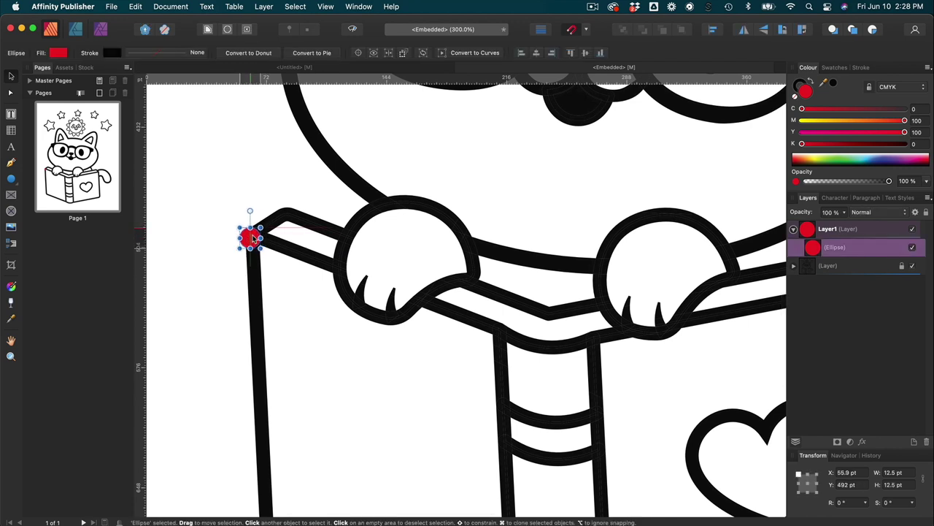
pyautogui.moveTo(254, 240); pyautogui.dragTo(256, 241)
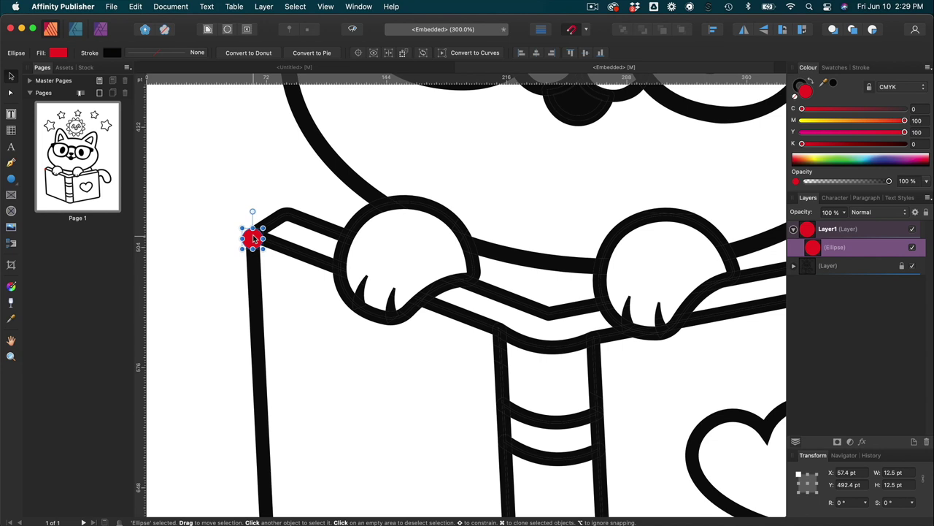
# - Copy three more red dots down the book's left edge and space them evenly
pyautogui.moveTo(253, 238)
pyautogui.mouseDown()
pyautogui.moveTo(255, 408)
pyautogui.moveTo(267, 431)
pyautogui.moveTo(249, 423)
pyautogui.moveTo(257, 428)
pyautogui.moveTo(261, 417)
pyautogui.mouseUp()
pyautogui.press('super+minus')
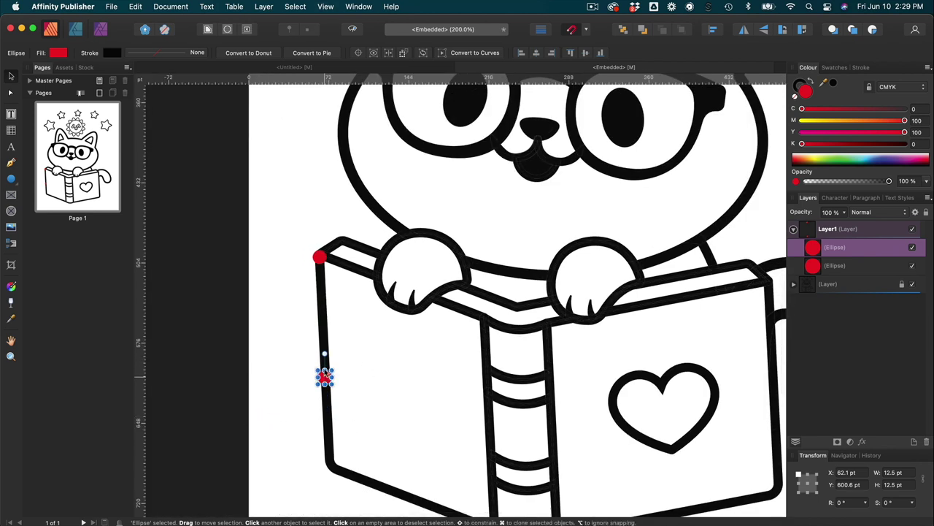
pyautogui.moveTo(324, 377); pyautogui.dragTo(322, 312)
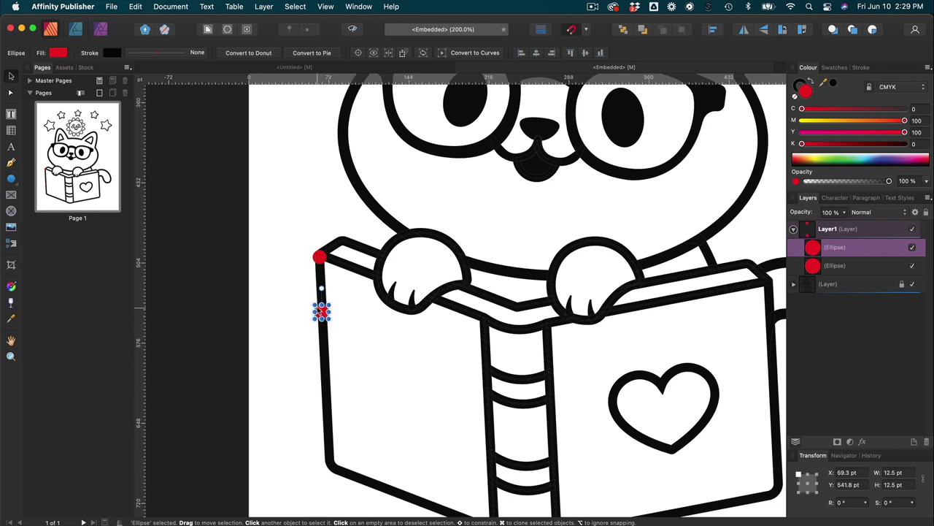
pyautogui.hscroll(3, 324, 315)
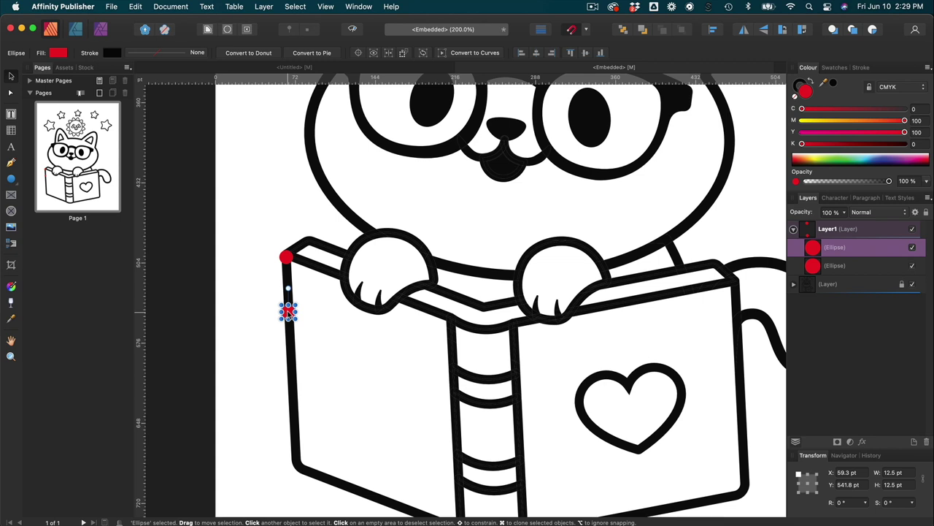
pyautogui.moveTo(288, 312); pyautogui.dragTo(291, 385)
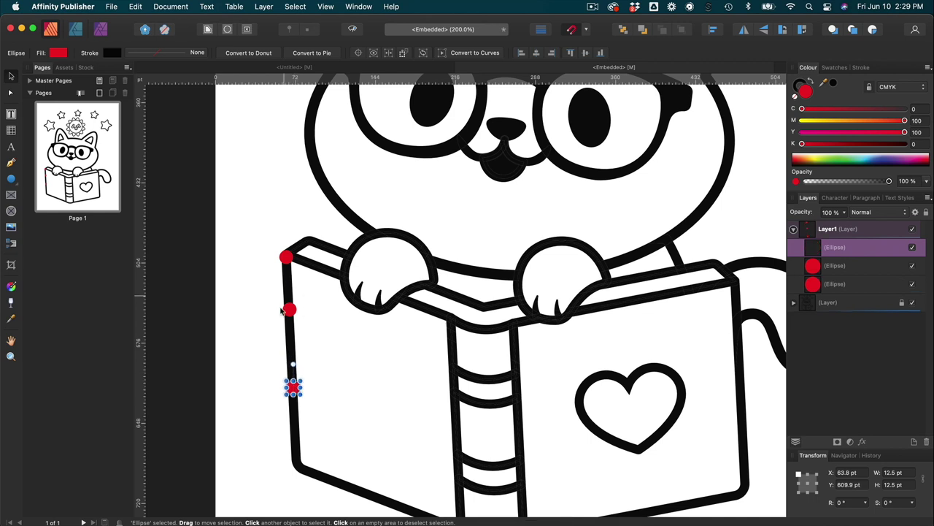
pyautogui.moveTo(289, 310); pyautogui.dragTo(287, 322)
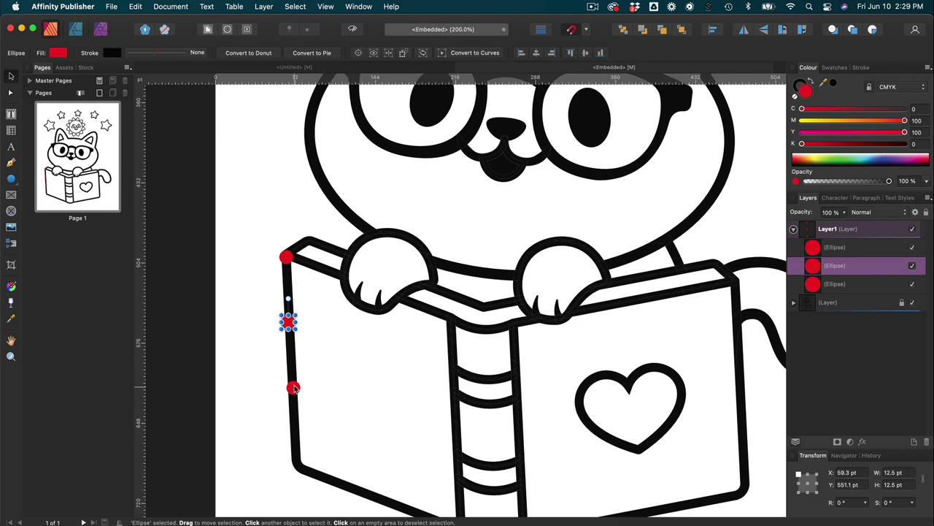
pyautogui.moveTo(294, 388); pyautogui.dragTo(297, 464)
pyautogui.scroll(-2, 350, 430)
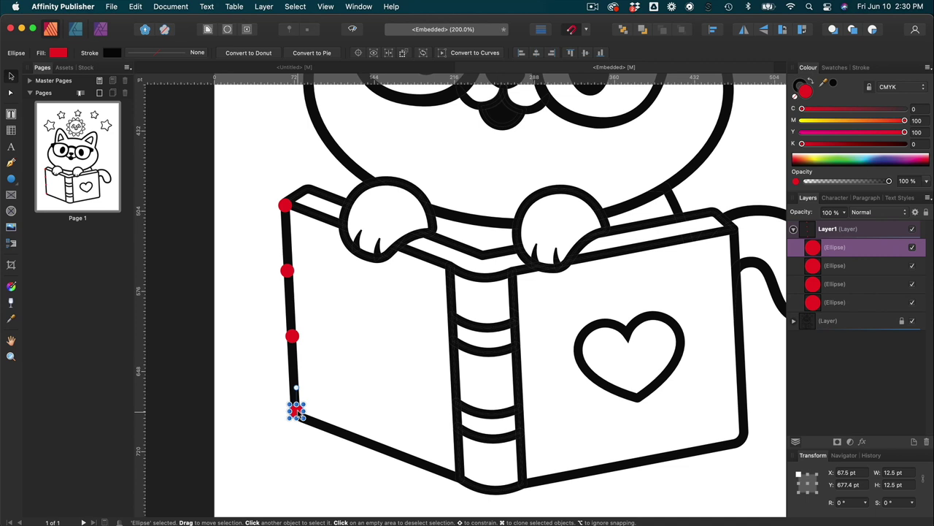
# - Add red dots along the book's bottom edge, with one on its bottom-right corner
pyautogui.moveTo(296, 410); pyautogui.dragTo(414, 457)
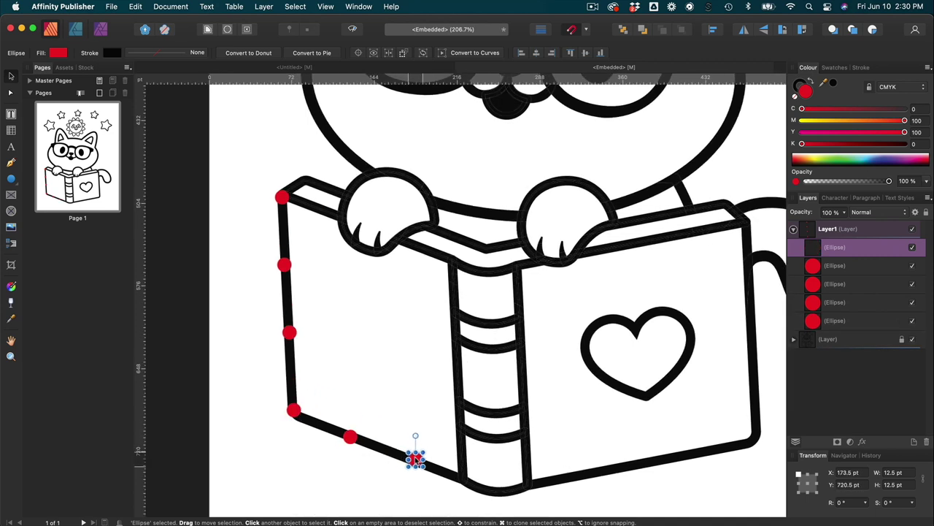
pyautogui.scroll(-2, 360, 423)
pyautogui.moveTo(360, 422)
pyautogui.mouseDown()
pyautogui.moveTo(427, 453)
pyautogui.moveTo(641, 409)
pyautogui.mouseUp()
pyautogui.scroll(-1, 427, 452)
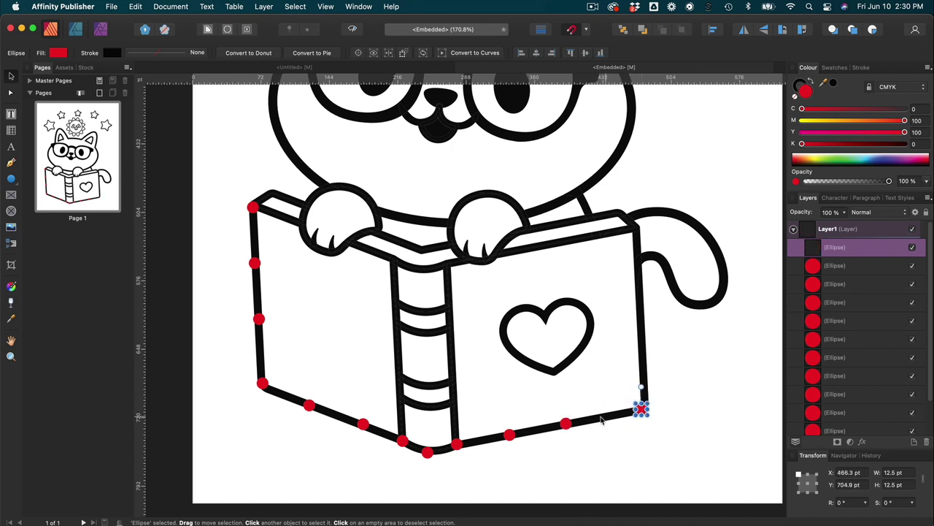
pyautogui.moveTo(568, 423); pyautogui.dragTo(581, 425)
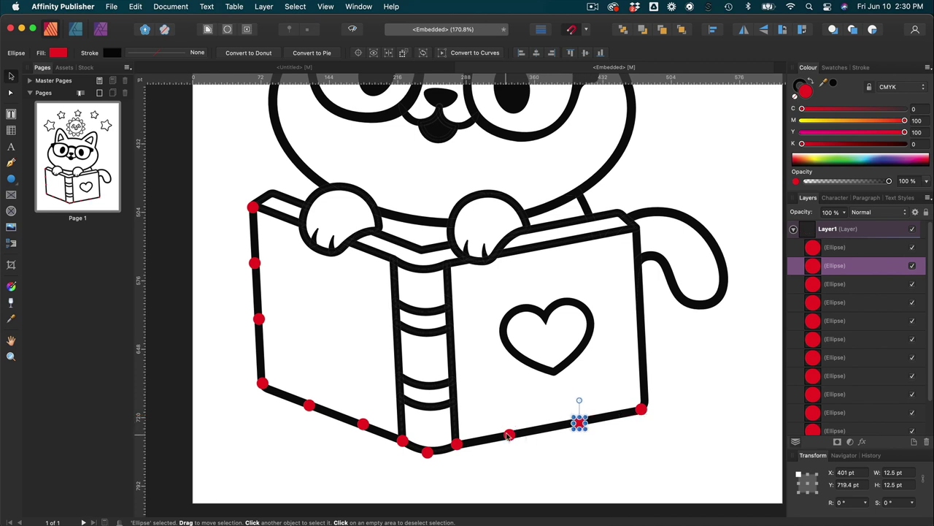
pyautogui.moveTo(508, 435); pyautogui.dragTo(517, 433)
# - Copy the bottom-right corner dot up the book's right edge
pyautogui.hscroll(5, 572, 413)
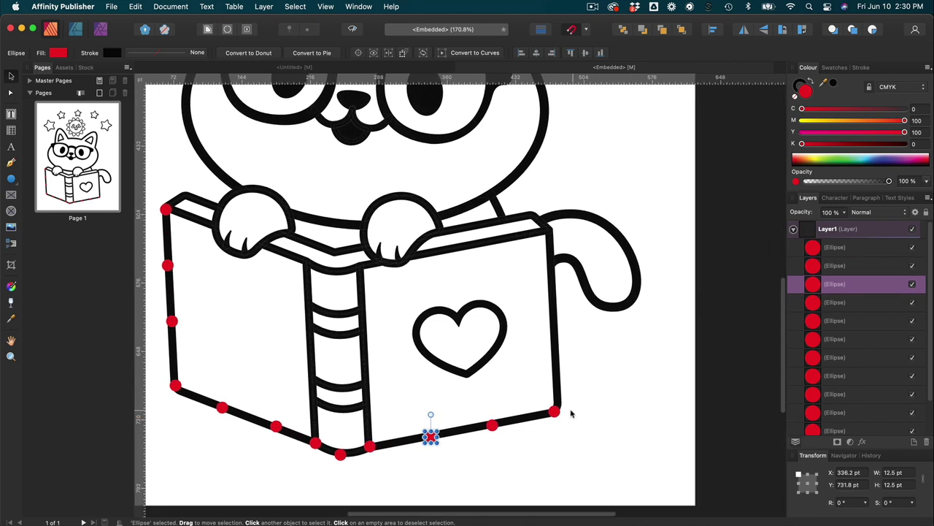
pyautogui.click(572, 413)
pyautogui.moveTo(555, 413); pyautogui.dragTo(555, 262)
pyautogui.scroll(3, 552, 266)
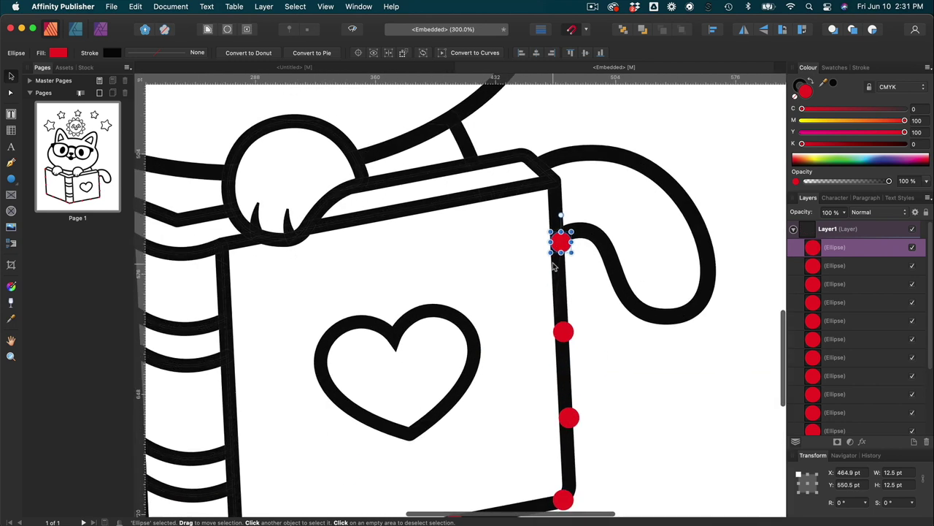
pyautogui.scroll(3, 552, 266)
pyautogui.hscroll(3, 553, 266)
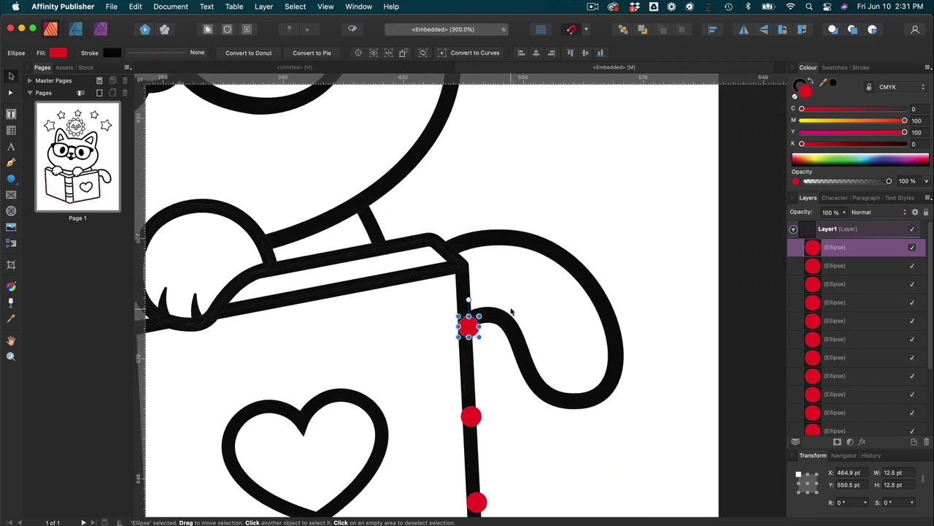
pyautogui.scroll(-2, 511, 312)
# - Place red dots along the cat's curled tail, adjusting them onto its curve
pyautogui.moveTo(469, 326); pyautogui.dragTo(499, 316)
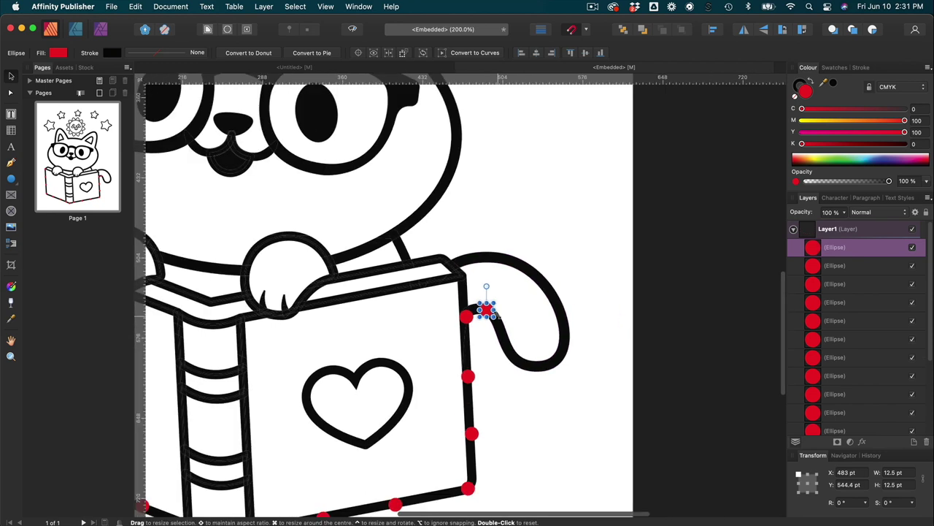
pyautogui.scroll(-2, 500, 316)
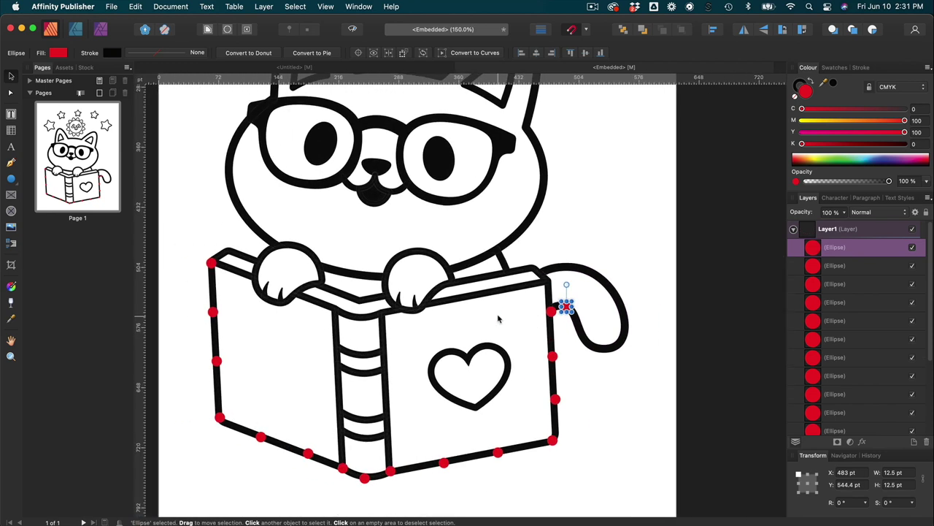
pyautogui.scroll(2, 499, 319)
pyautogui.scroll(-1, 509, 308)
pyautogui.scroll(1, 511, 308)
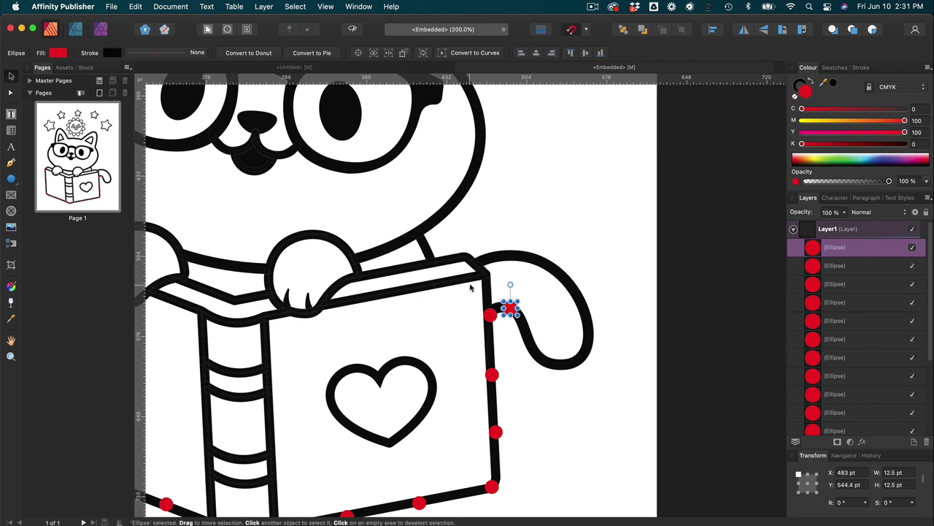
pyautogui.moveTo(511, 309)
pyautogui.mouseDown()
pyautogui.moveTo(533, 350)
pyautogui.moveTo(562, 366)
pyautogui.moveTo(583, 359)
pyautogui.moveTo(591, 328)
pyautogui.mouseUp()
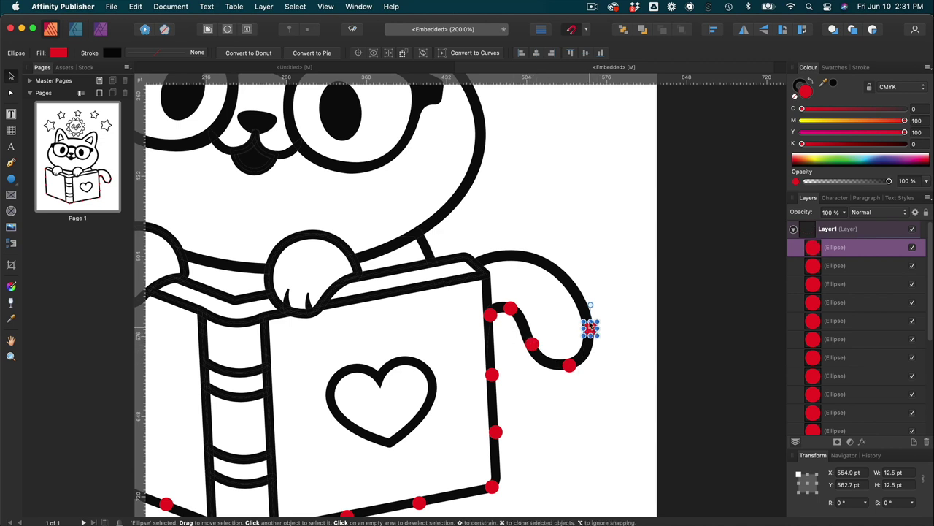
pyautogui.moveTo(591, 326); pyautogui.dragTo(576, 292)
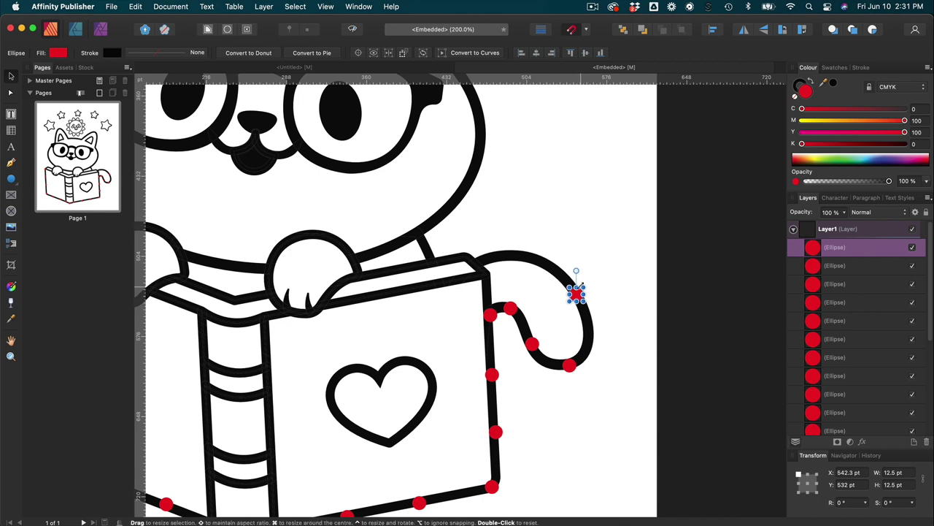
pyautogui.moveTo(577, 294); pyautogui.dragTo(590, 331)
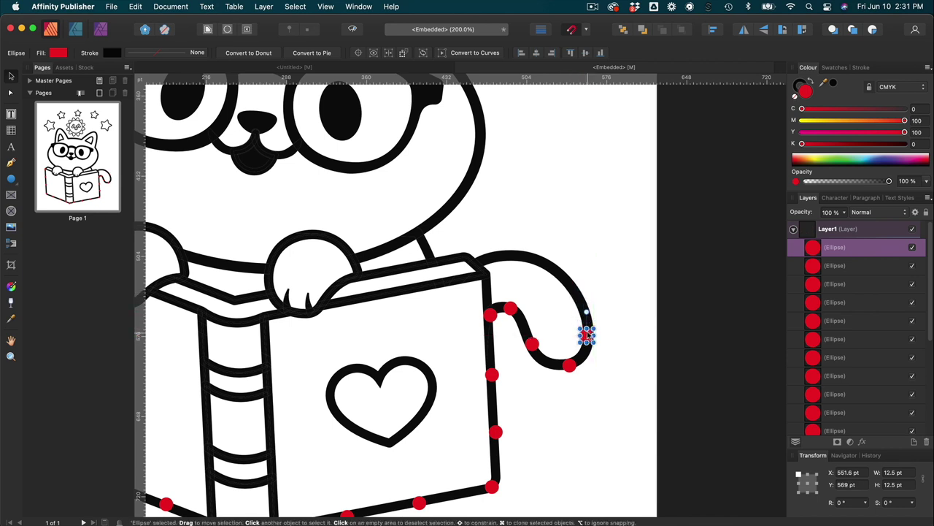
pyautogui.moveTo(588, 330); pyautogui.dragTo(373, 191)
# - Add more red dots around the cat's head and ears outline
pyautogui.press('super+equal')
pyautogui.press('super+minus')
pyautogui.press('super+equal')
pyautogui.hscroll(-5, 373, 191)
pyautogui.scroll(2, 373, 191)
pyautogui.moveTo(534, 236); pyautogui.dragTo(363, 375)
pyautogui.scroll(-3, 263, 327)
pyautogui.hscroll(-2, 264, 327)
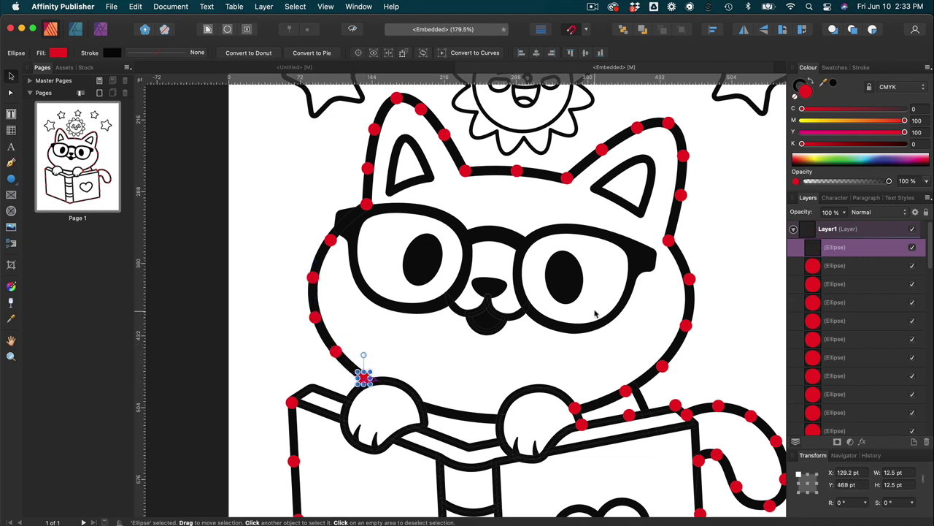
# - Move a dot on the book's bottom edge into the gap beside the bottom-left corner
pyautogui.scroll(-1, 595, 313)
pyautogui.hscroll(1, 595, 312)
pyautogui.scroll(-1, 594, 312)
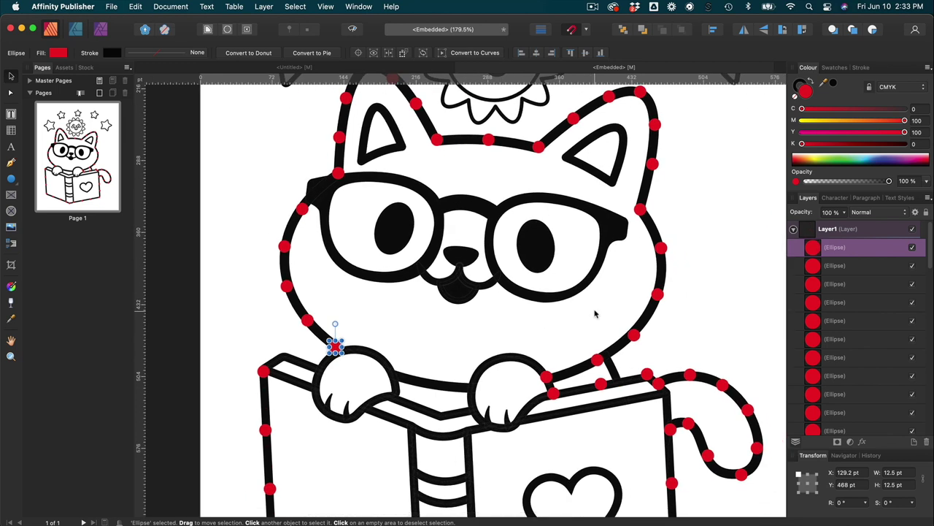
pyautogui.scroll(-1, 595, 314)
pyautogui.scroll(-3, 595, 314)
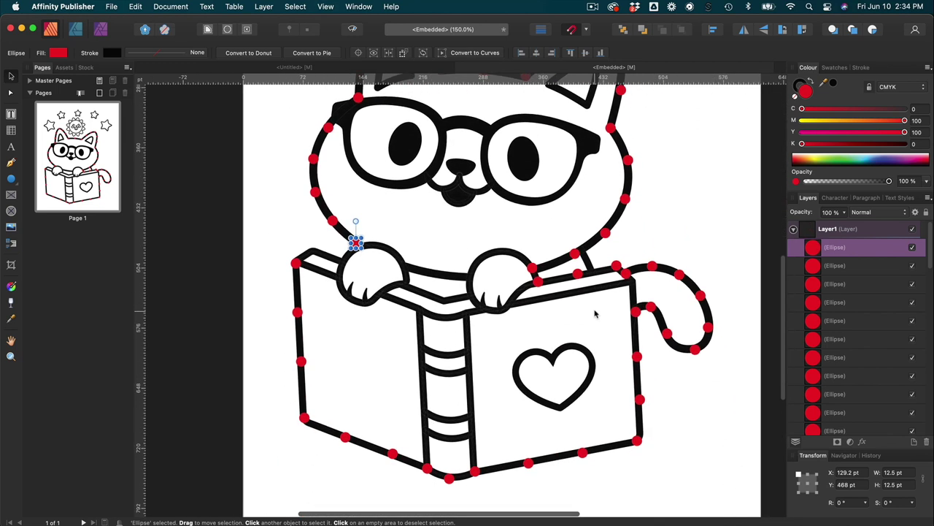
pyautogui.hscroll(1, 595, 313)
pyautogui.hscroll(1, 595, 314)
pyautogui.scroll(3, 595, 314)
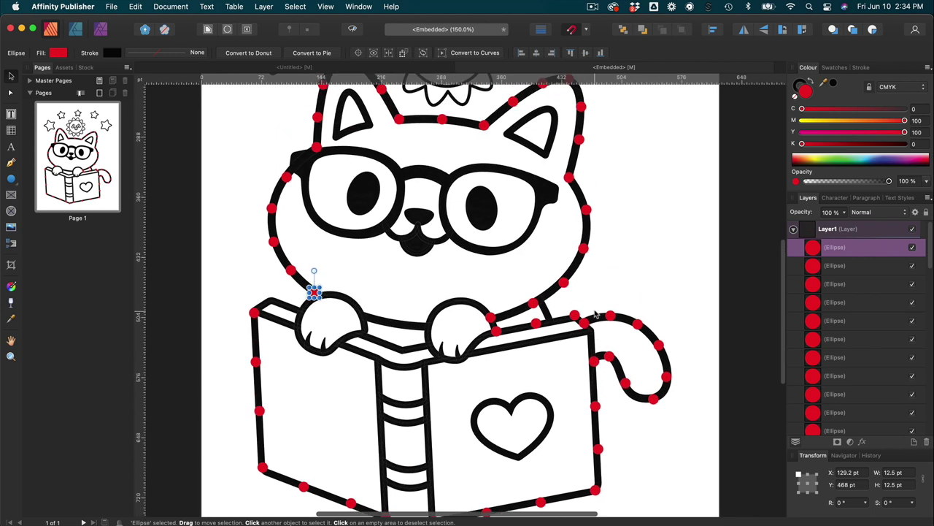
pyautogui.scroll(1, 595, 313)
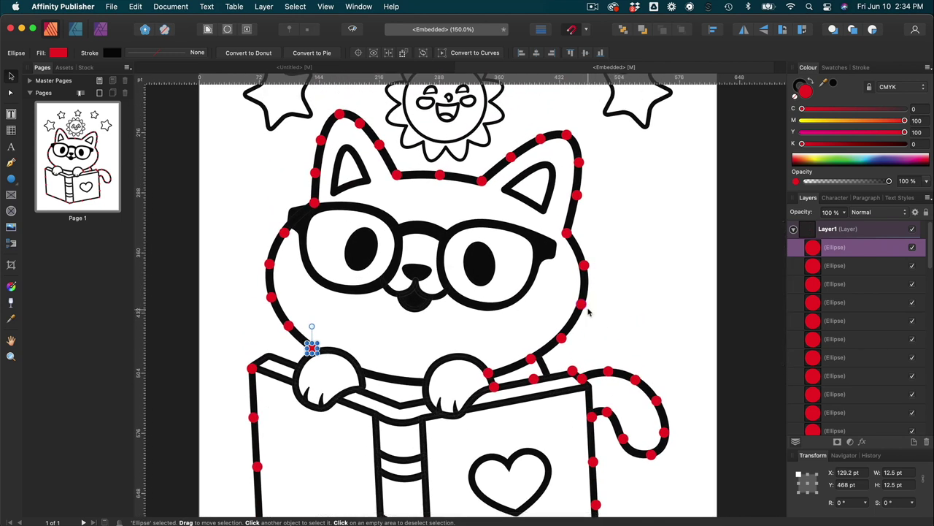
pyautogui.scroll(-5, 589, 313)
pyautogui.click(354, 438)
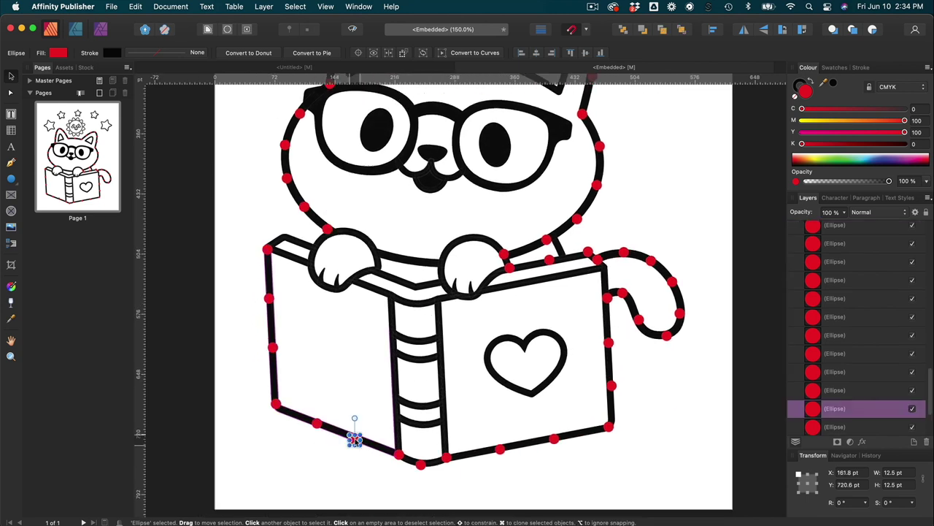
pyautogui.moveTo(354, 437); pyautogui.dragTo(311, 420)
# - Deselect everything and collapse Layer1 in the Layers panel
pyautogui.click(664, 453)
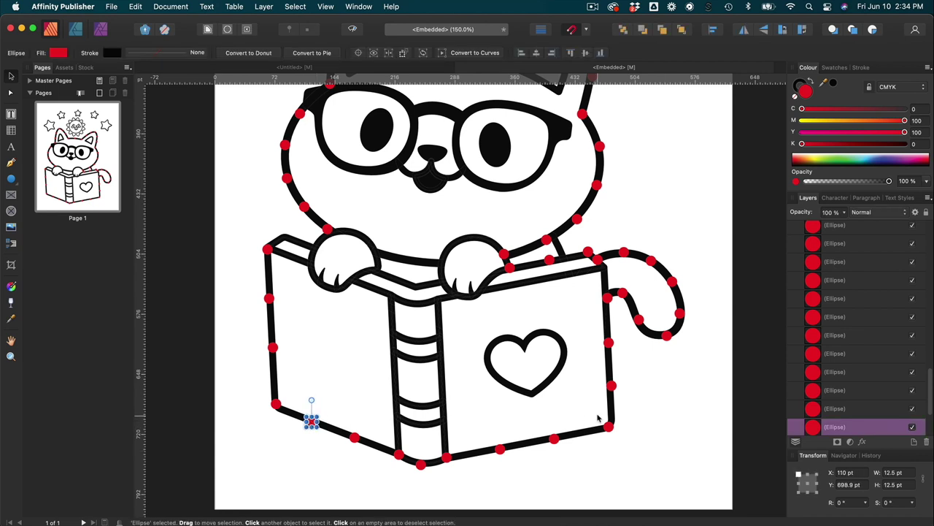
pyautogui.scroll(10, 883, 349)
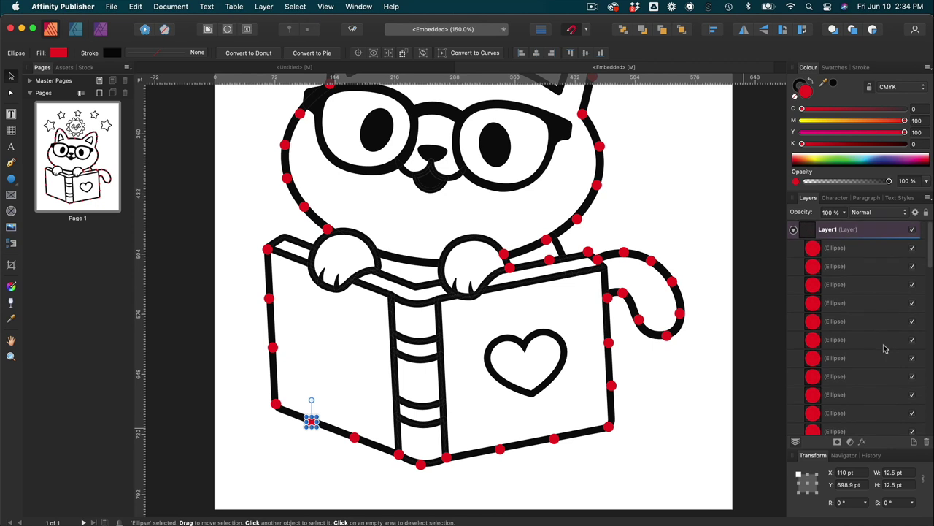
pyautogui.click(794, 229)
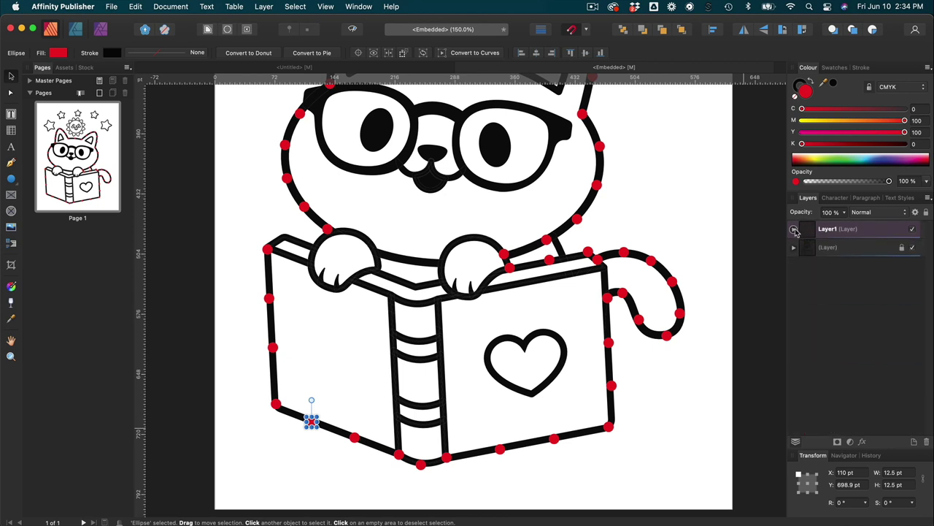
# - Lock the red-dot Layer1 and add a new empty Layer2 above it
pyautogui.click(899, 231)
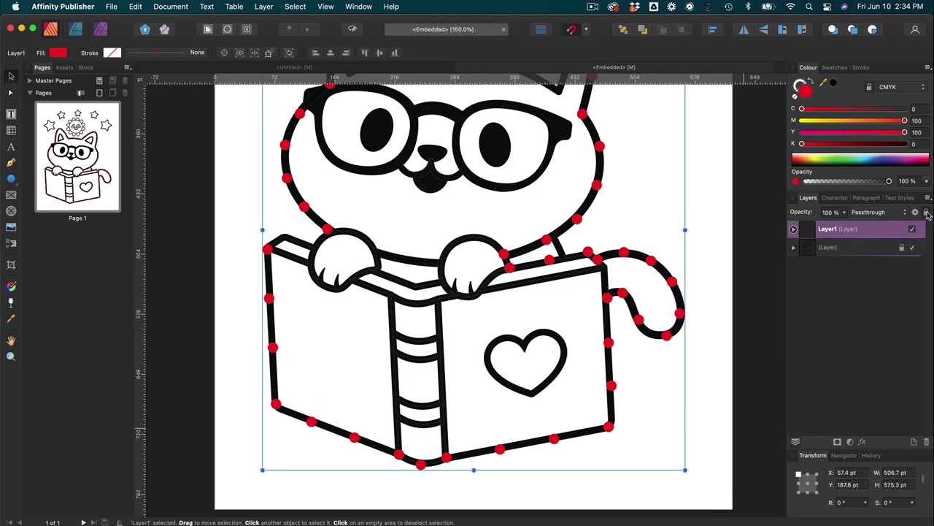
pyautogui.click(926, 212)
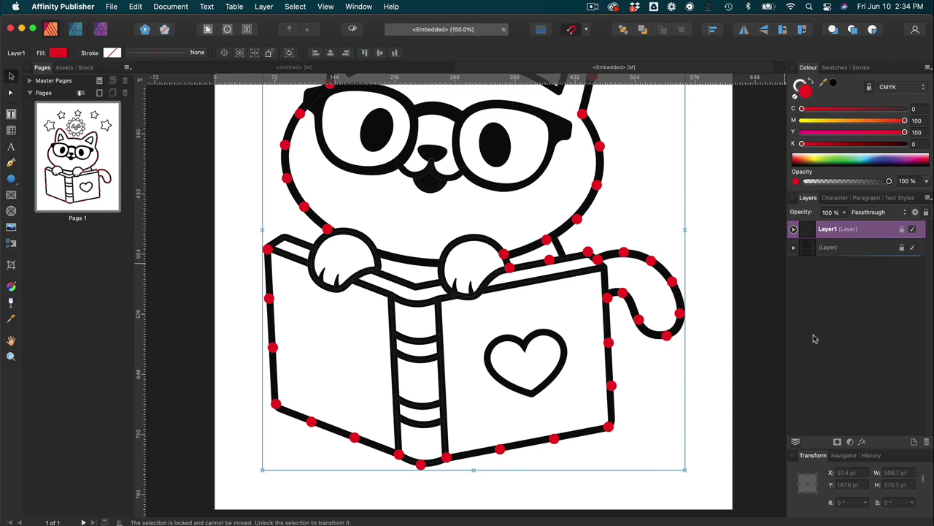
pyautogui.click(914, 442)
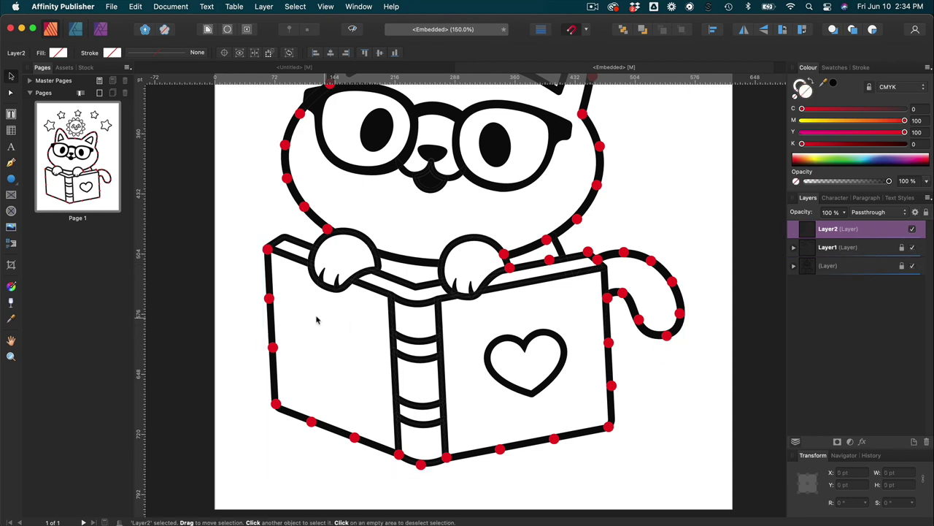
pyautogui.scroll(2, 318, 302)
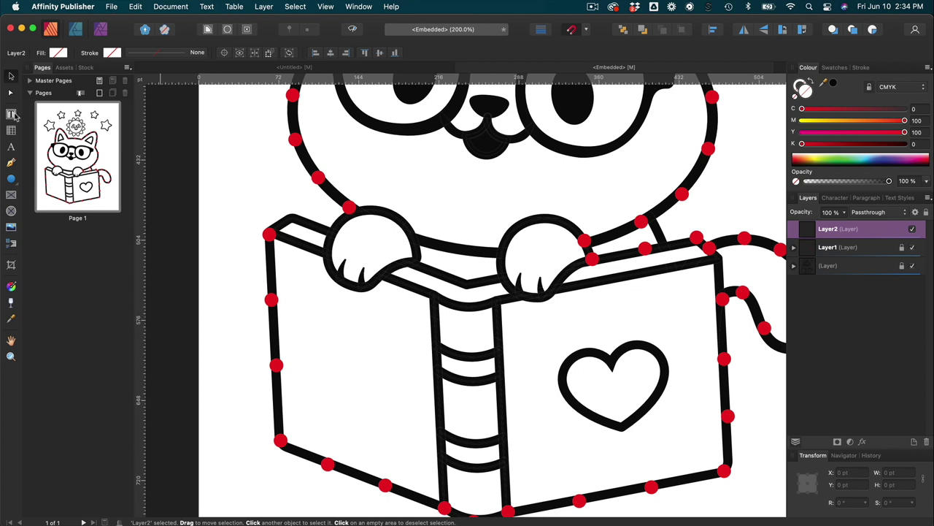
pyautogui.click(11, 114)
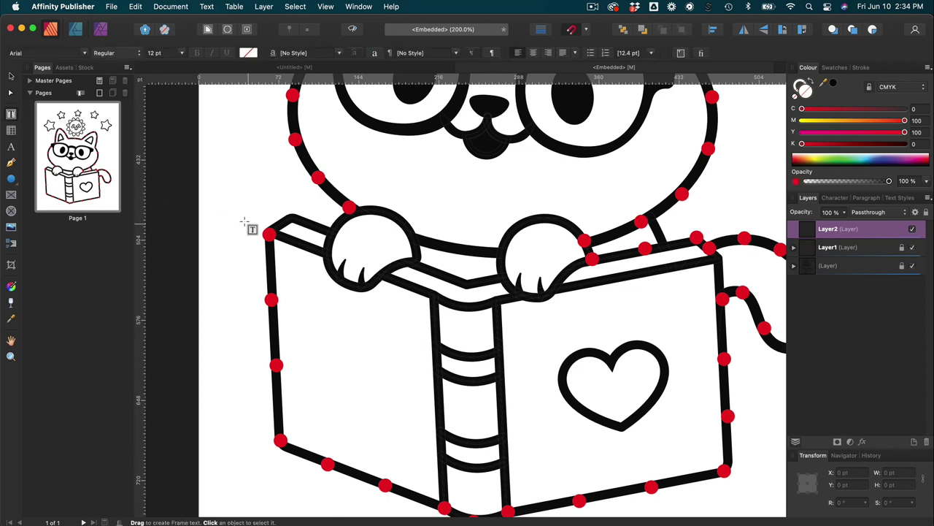
# - Create a text frame by the top-left dot reading 1 in Avenir Heavy, 20 pt
pyautogui.moveTo(240, 217); pyautogui.dragTo(255, 235)
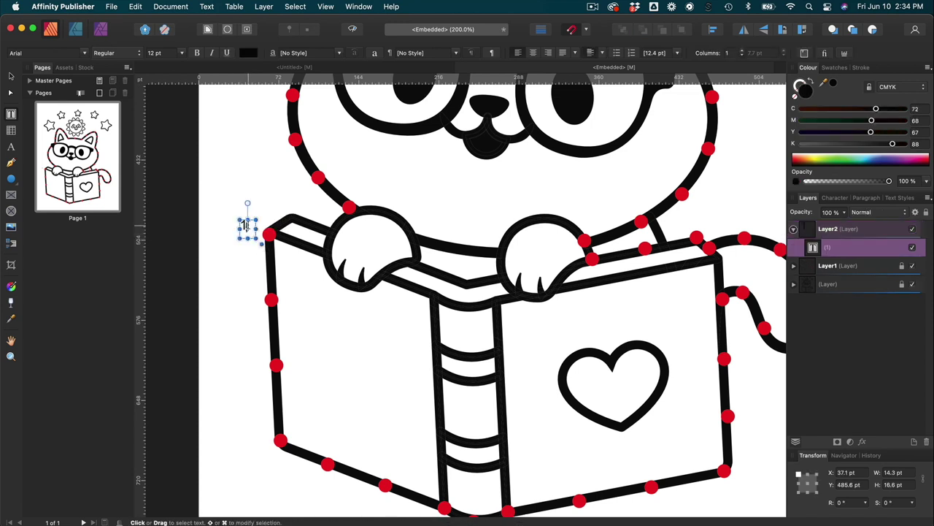
pyautogui.press('Escape')
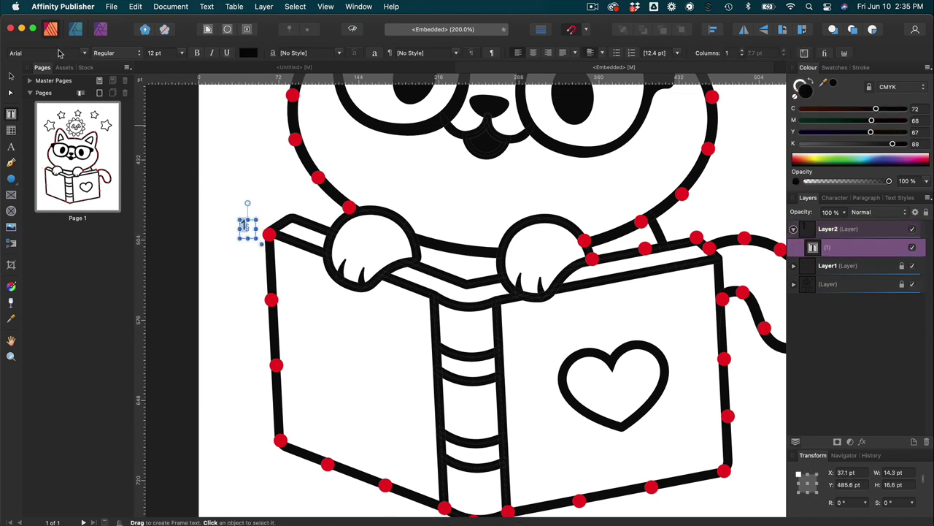
pyautogui.click(59, 53)
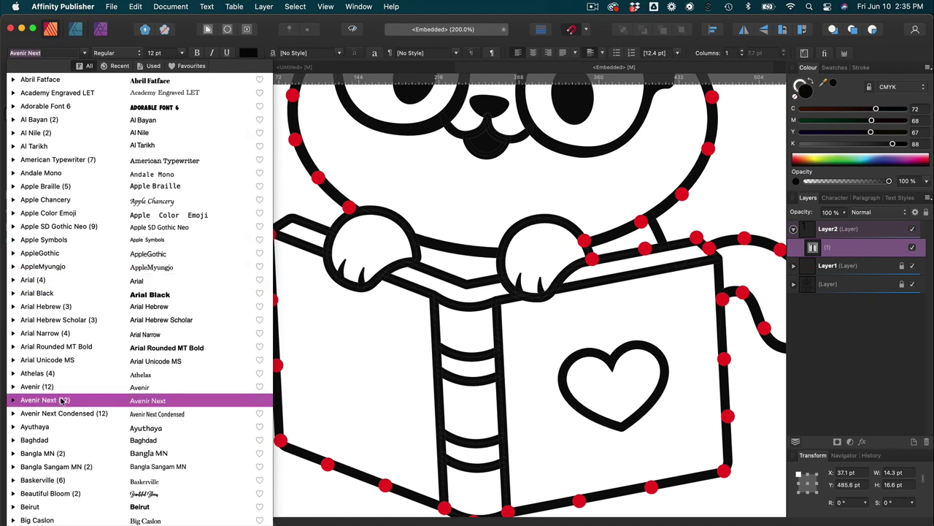
pyautogui.click(61, 389)
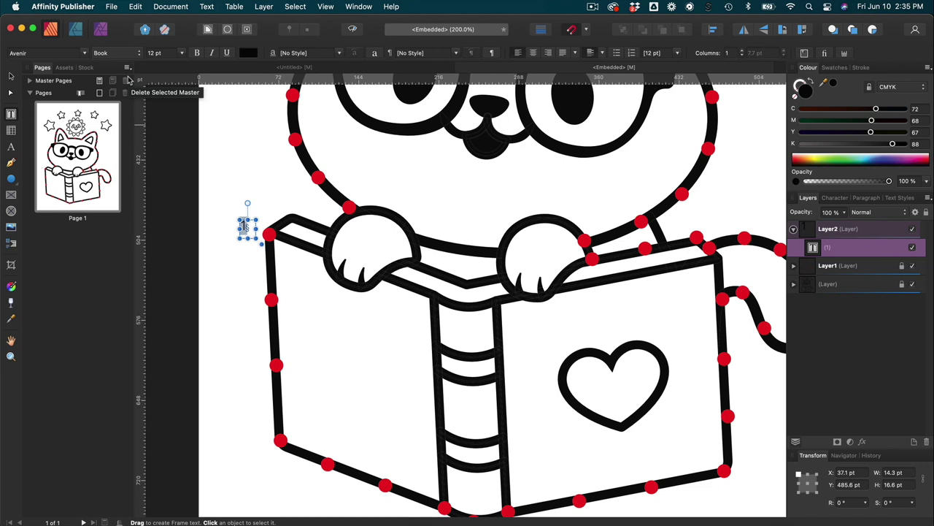
pyautogui.click(181, 54)
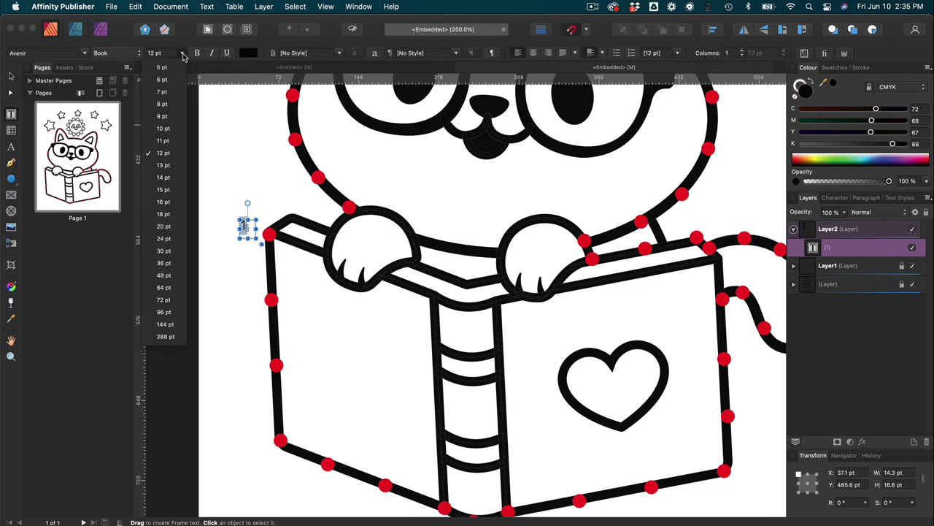
pyautogui.click(163, 202)
pyautogui.click(196, 54)
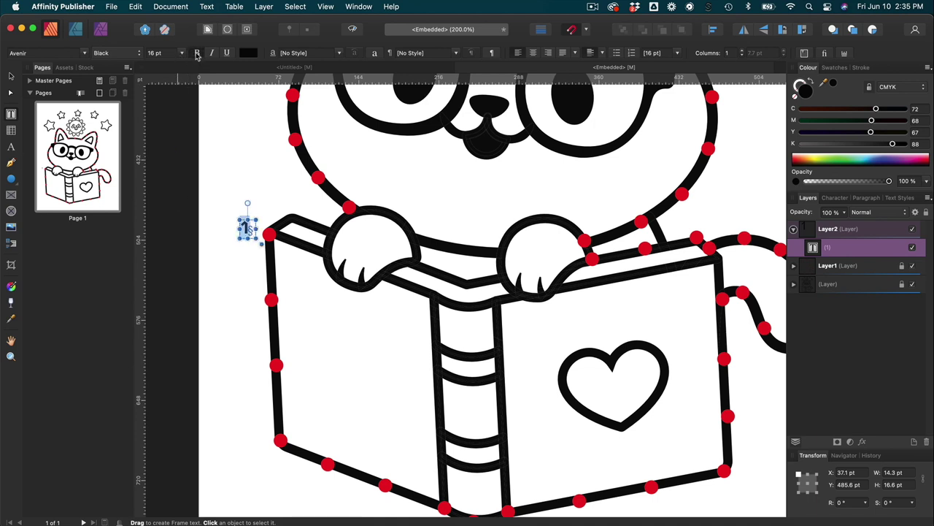
pyautogui.click(125, 56)
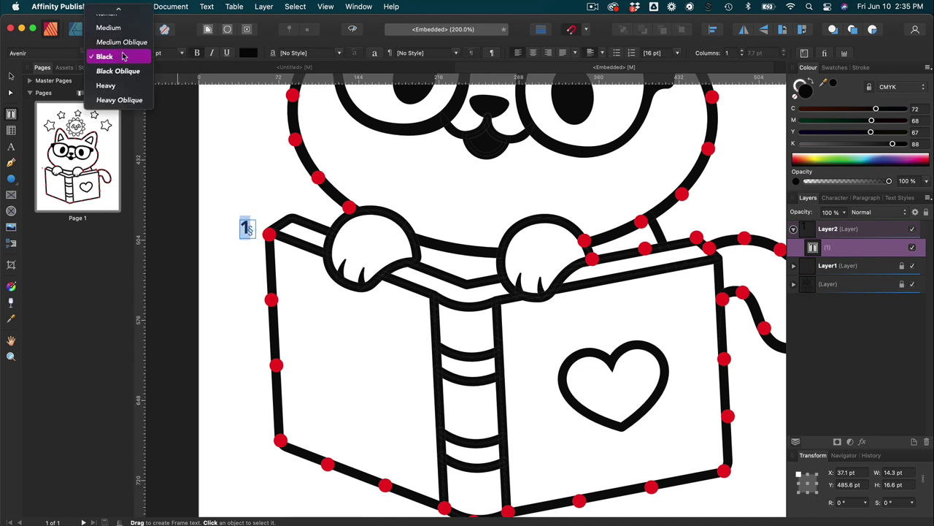
pyautogui.click(117, 85)
pyautogui.press('Escape')
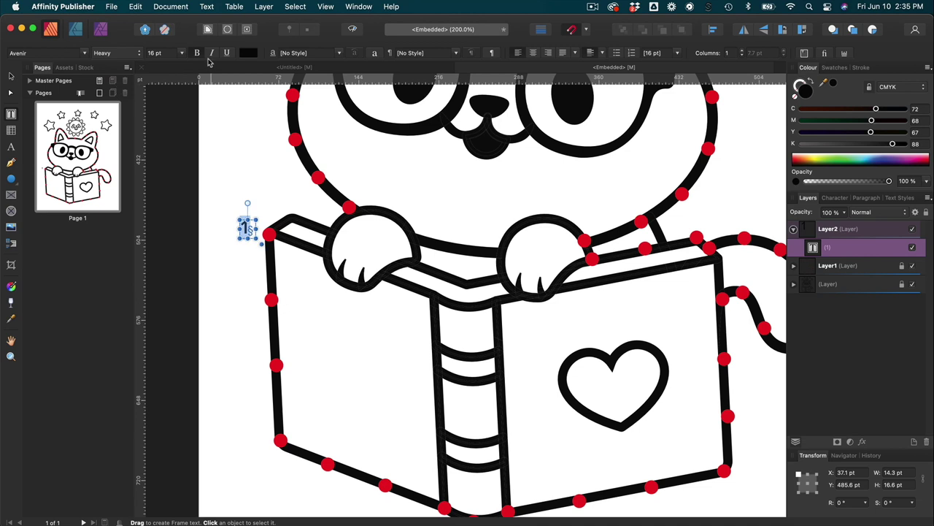
pyautogui.click(183, 54)
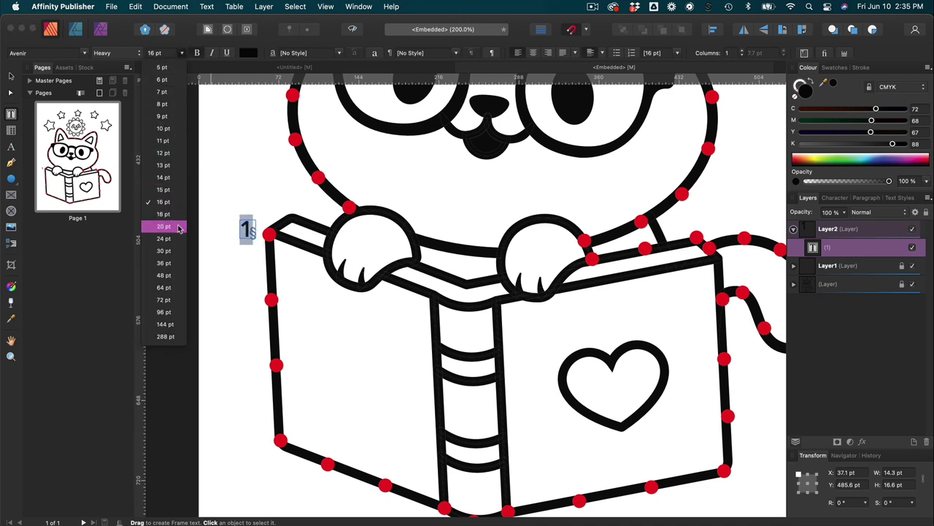
pyautogui.click(179, 227)
# - Nudge the 1 label beside its dot and duplicate it down to the next dot
pyautogui.click(11, 76)
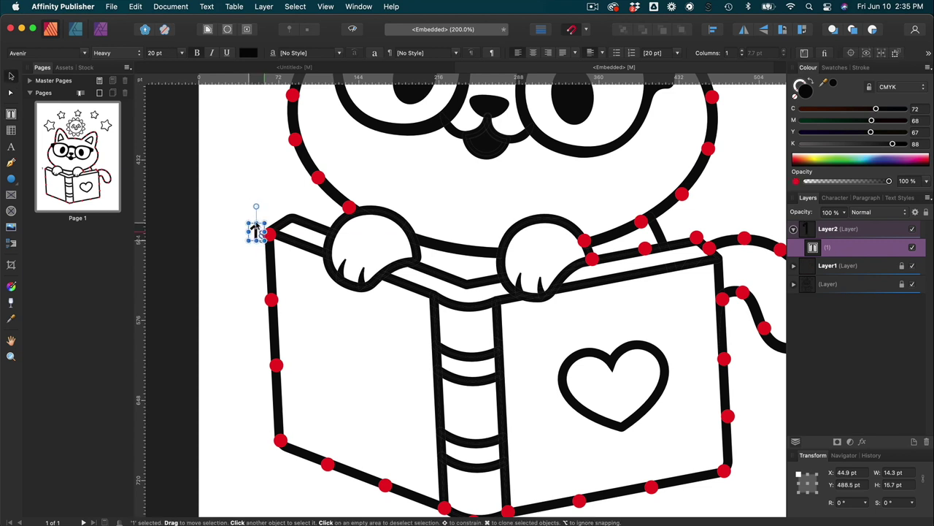
pyautogui.moveTo(254, 232); pyautogui.dragTo(255, 227)
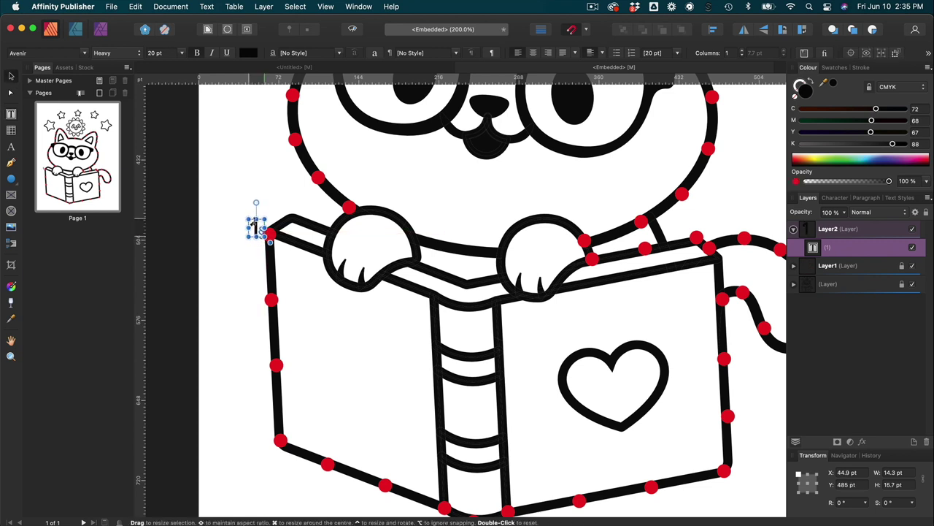
pyautogui.scroll(5, 292, 241)
pyautogui.moveTo(268, 148); pyautogui.dragTo(267, 300)
# - Change the copied label's text to 2 and switch its weight to Avenir Black
pyautogui.doubleClick(278, 298)
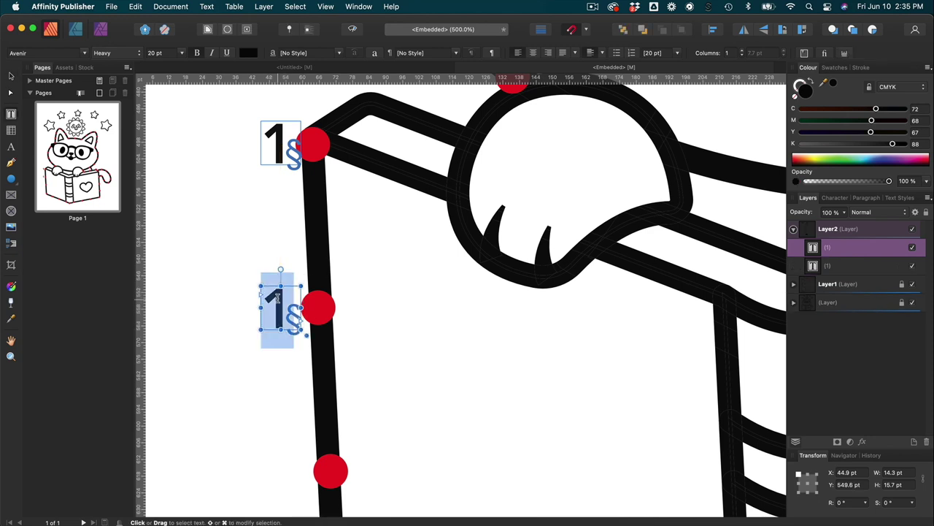
pyautogui.write('2')
pyautogui.click(181, 53)
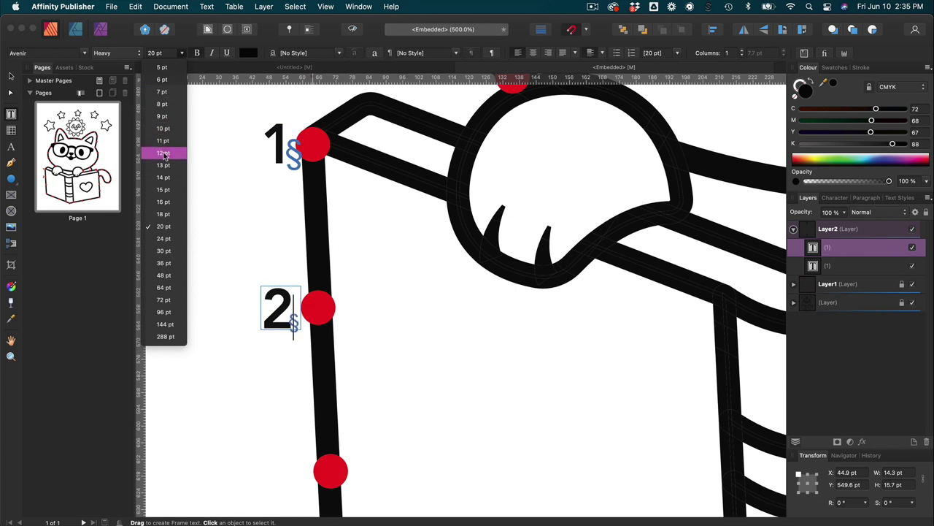
pyautogui.press('Escape')
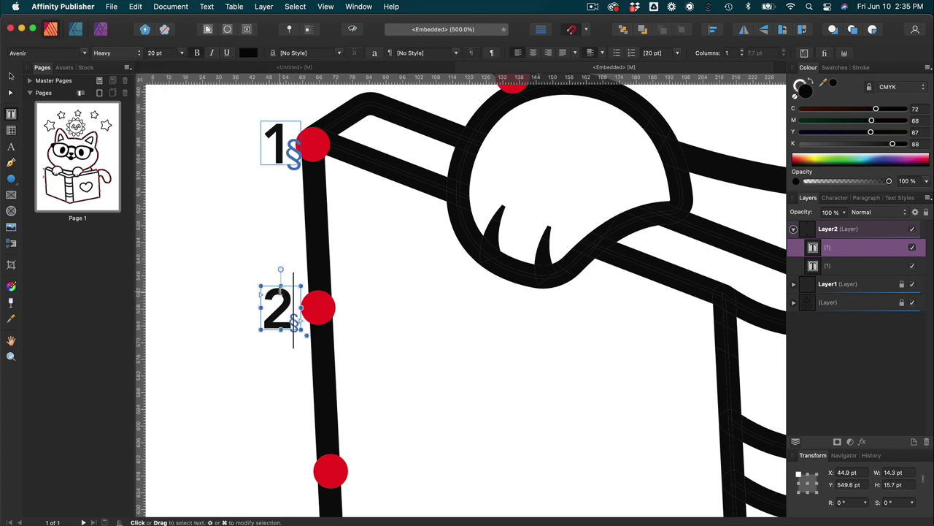
pyautogui.doubleClick(277, 303)
pyautogui.click(139, 54)
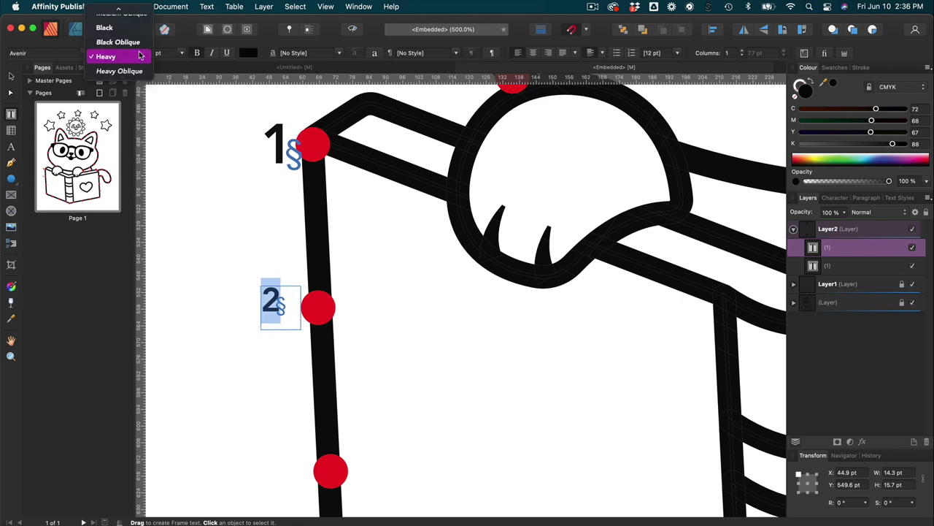
pyautogui.click(136, 61)
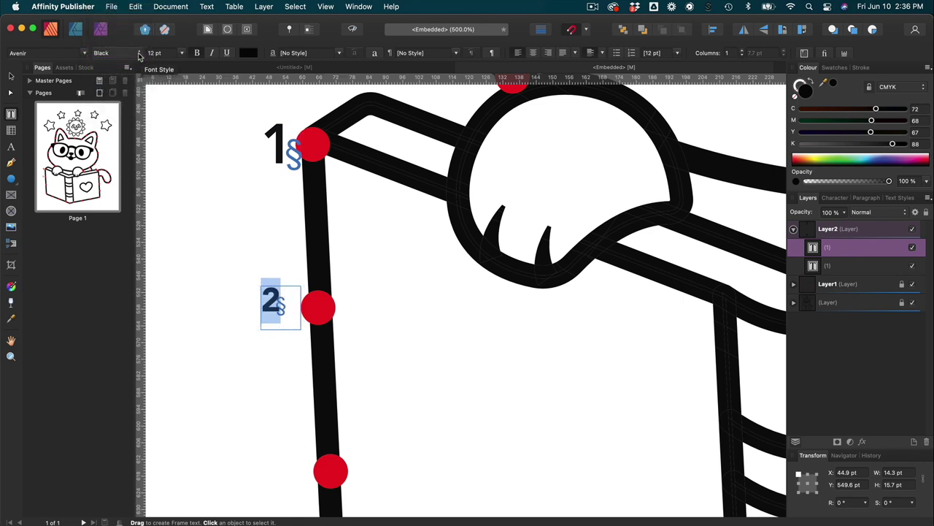
pyautogui.click(139, 54)
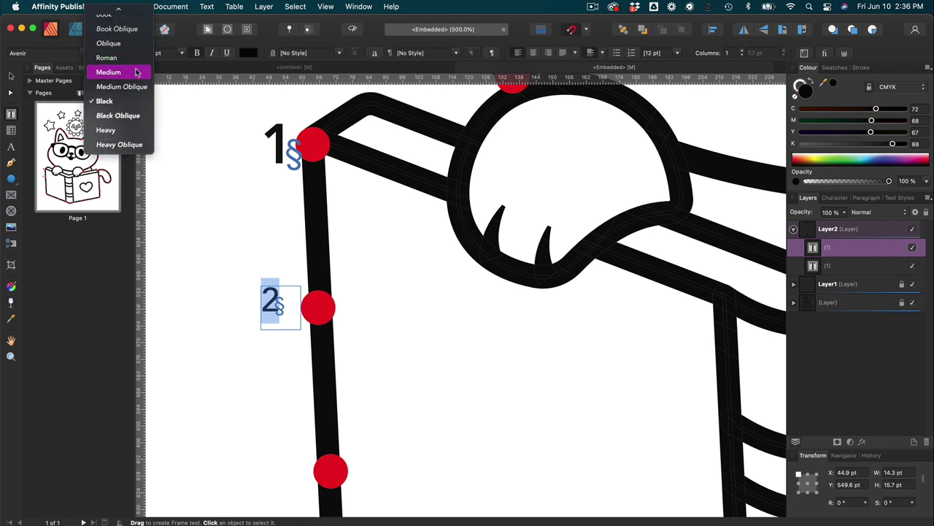
# - Set the 2 in Avenir Medium and fit the whole page in view
pyautogui.click(136, 71)
pyautogui.click(12, 76)
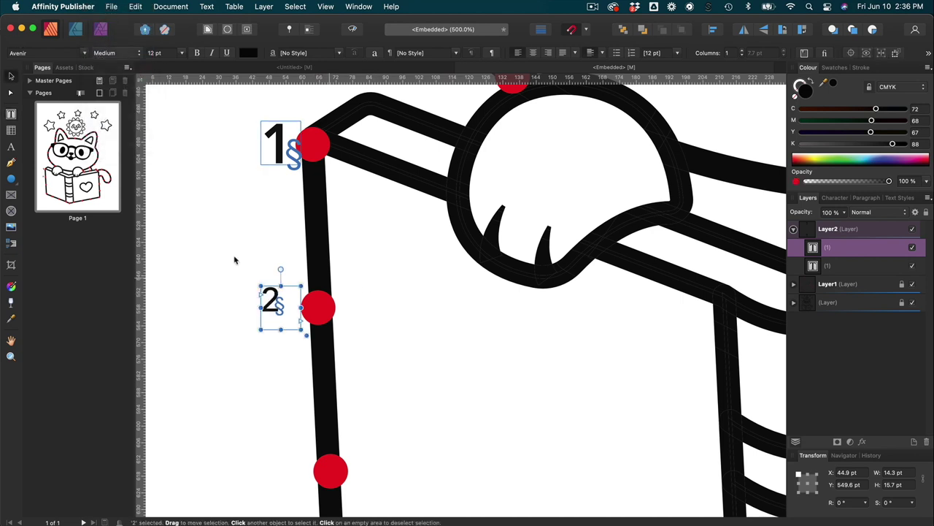
pyautogui.press('super+0')
pyautogui.press('super+d')
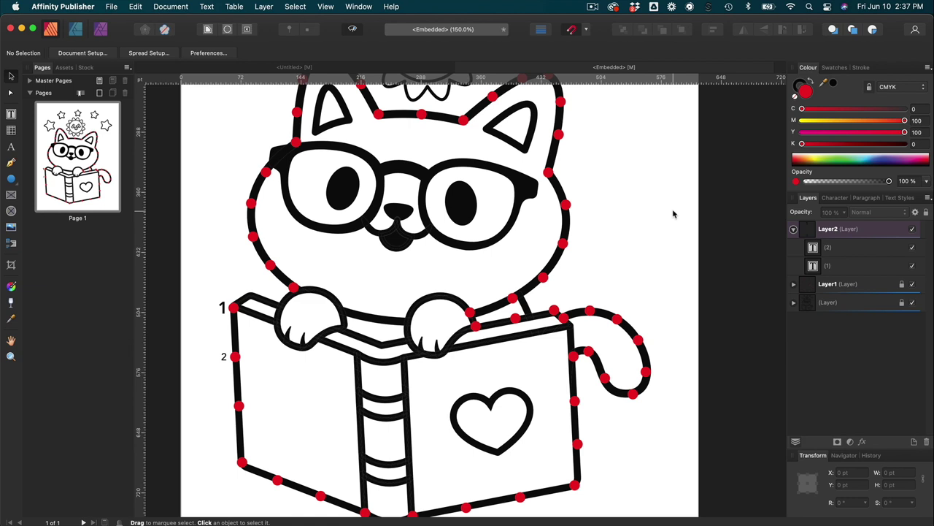
pyautogui.press('super+1')
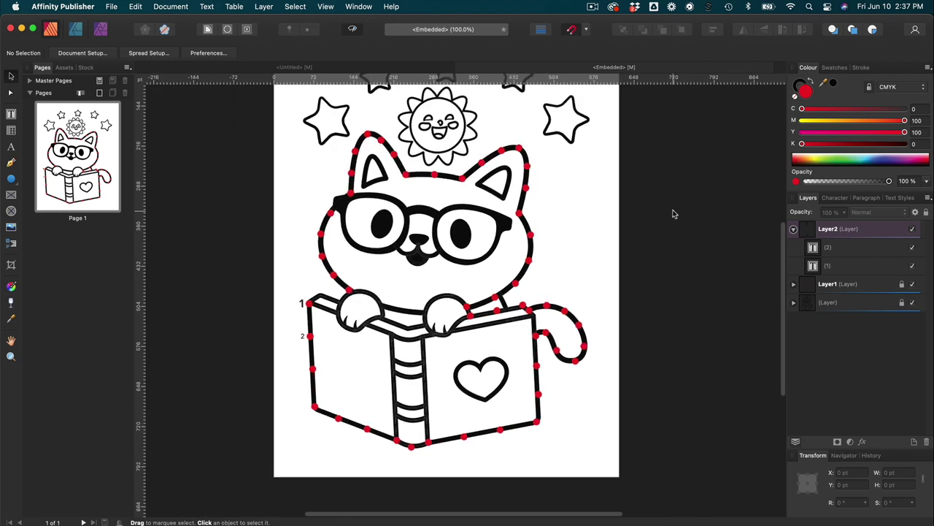
pyautogui.scroll(5, 673, 213)
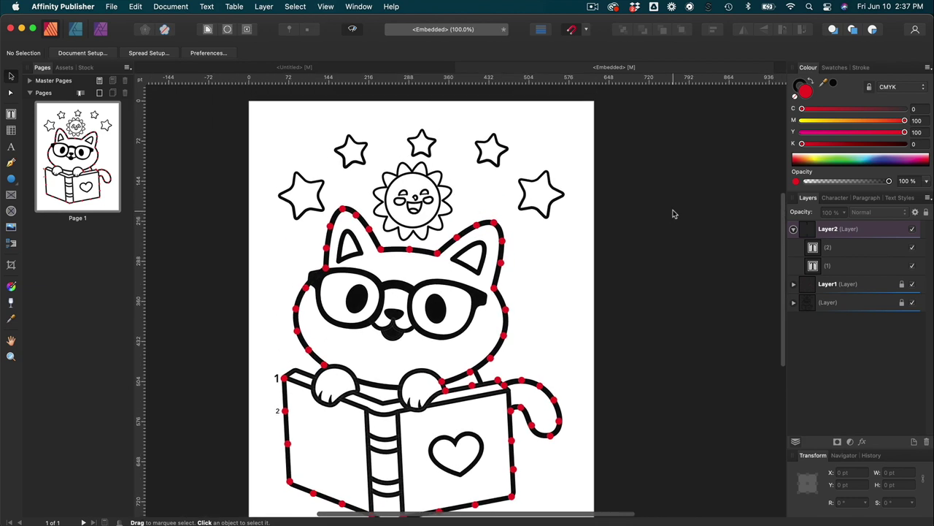
pyautogui.scroll(-2, 673, 214)
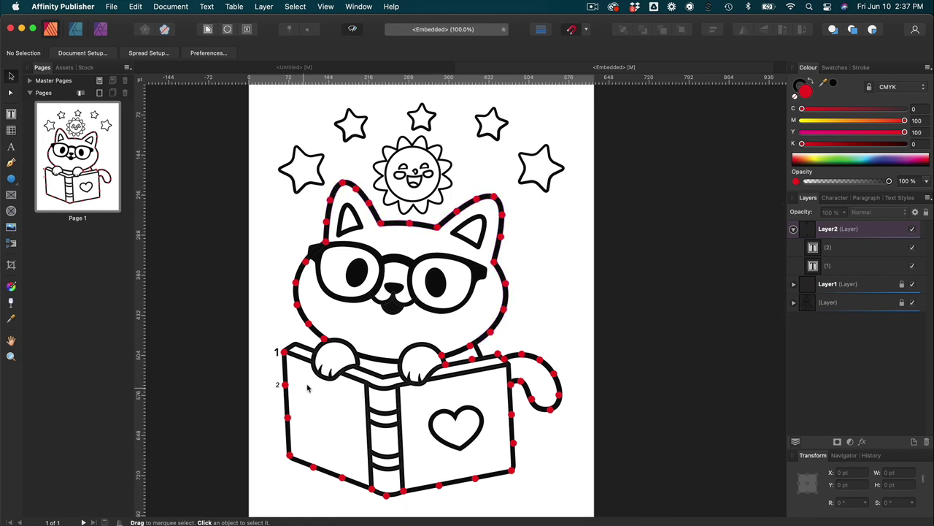
# - Turn Preview Mode off to check frame outlines, then back on
pyautogui.click(325, 6)
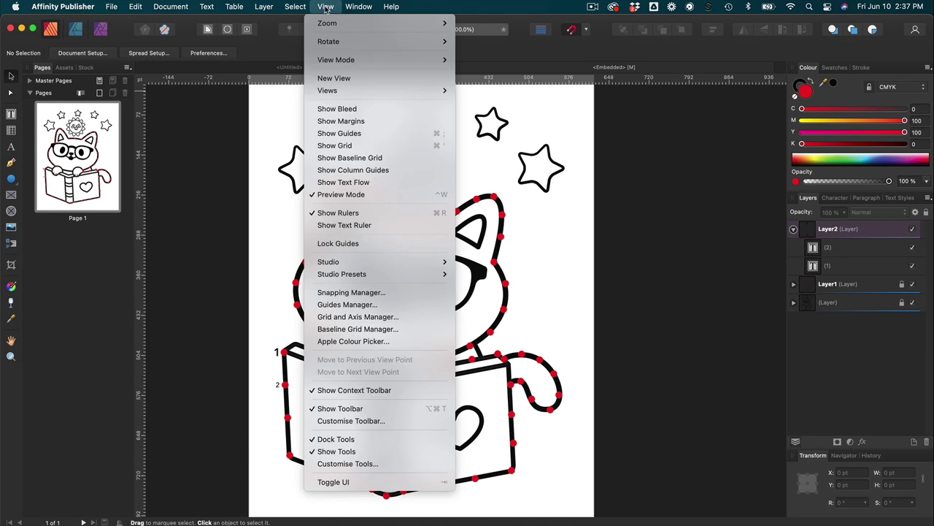
pyautogui.click(360, 195)
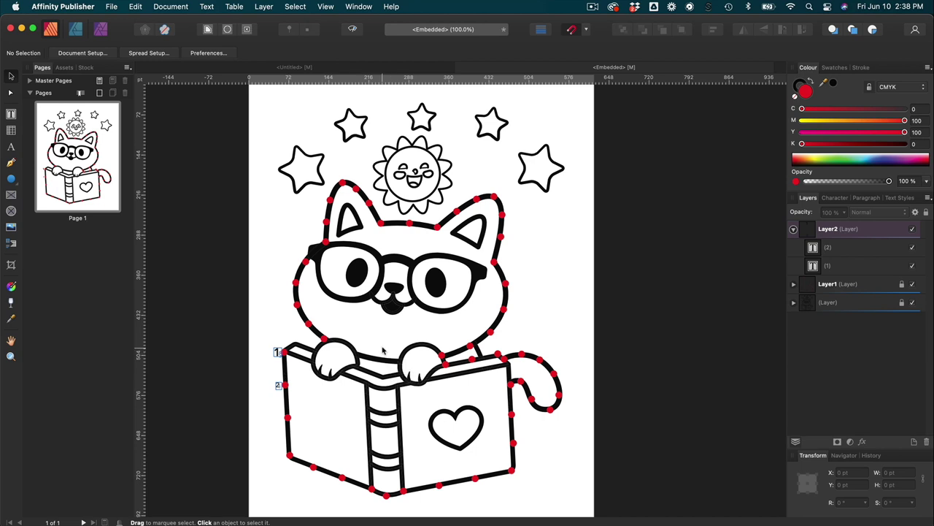
pyautogui.press('w')
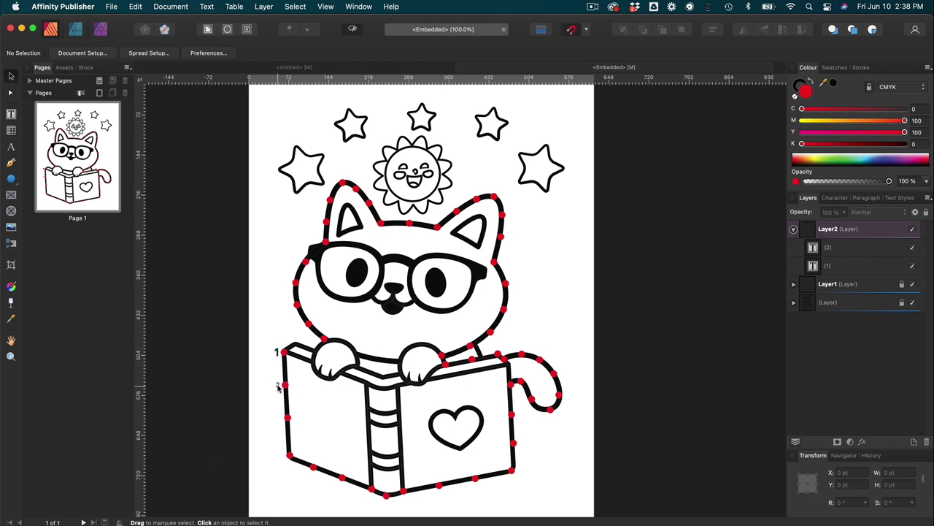
# - Set the number 2 label to 14 pt and view the whole cat page
pyautogui.scroll(6, 277, 388)
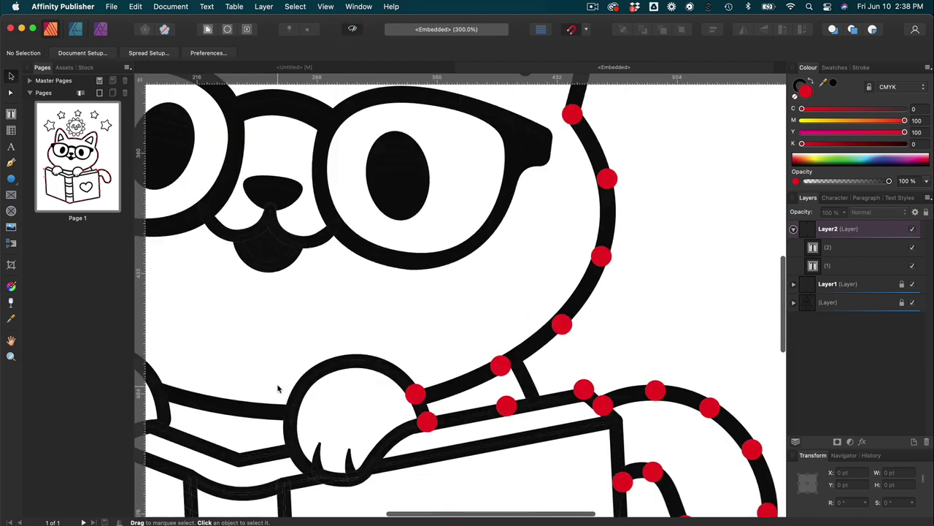
pyautogui.hscroll(-10, 277, 388)
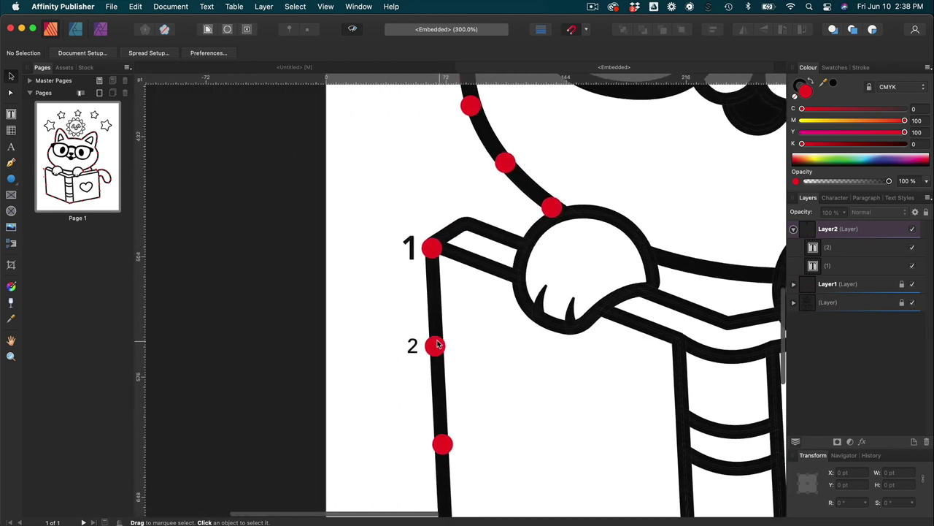
pyautogui.click(413, 348)
pyautogui.doubleClick(412, 348)
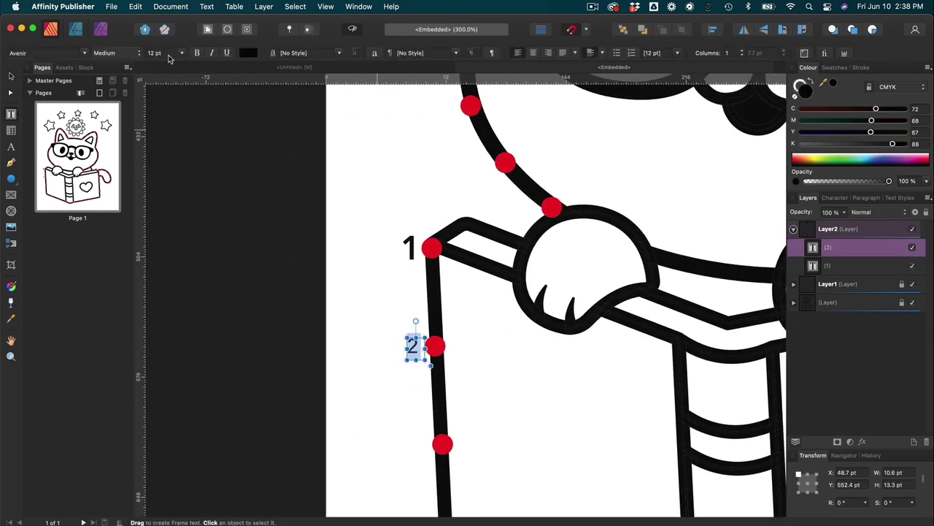
pyautogui.click(183, 53)
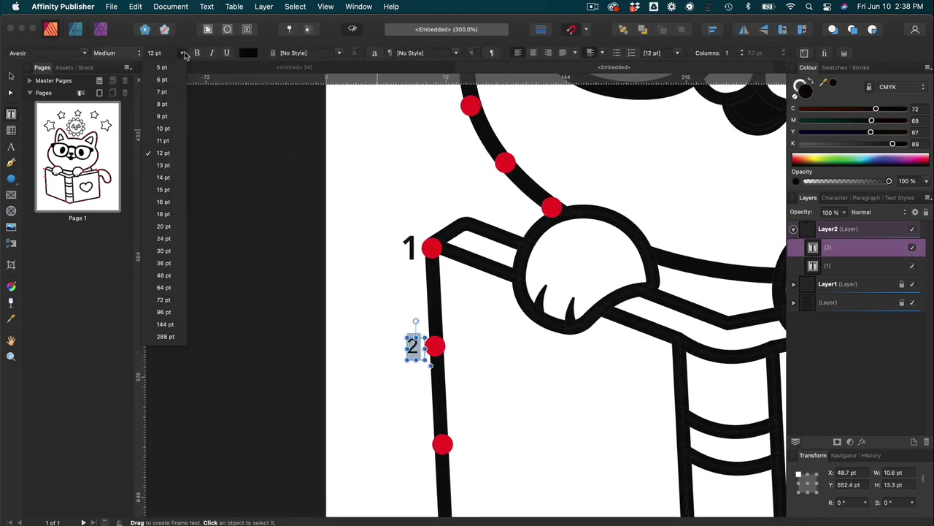
pyautogui.click(163, 177)
pyautogui.click(280, 240)
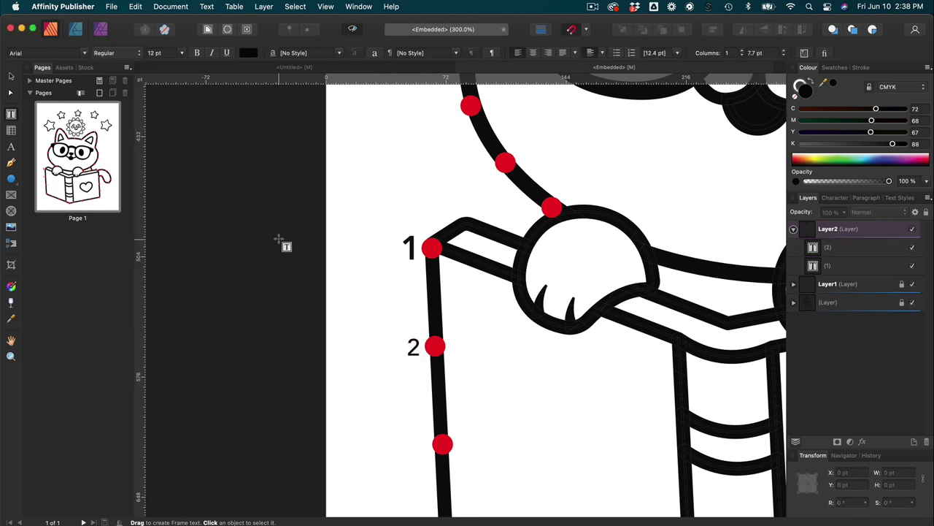
pyautogui.press('super+1')
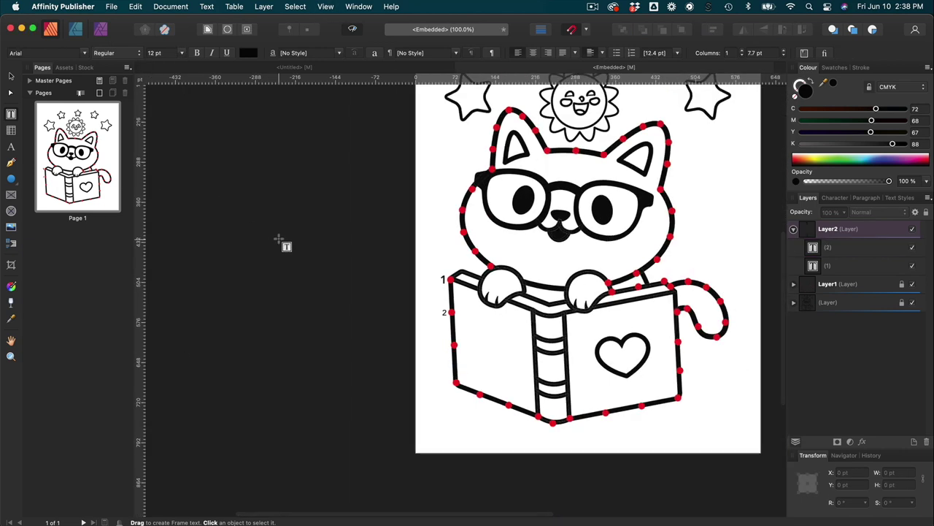
pyautogui.hscroll(5, 279, 239)
pyautogui.scroll(3, 280, 240)
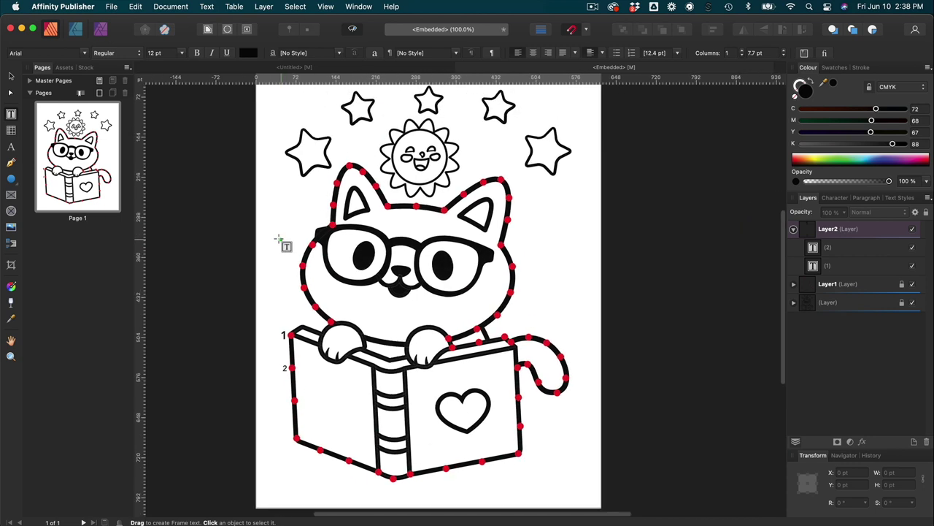
pyautogui.scroll(4, 279, 240)
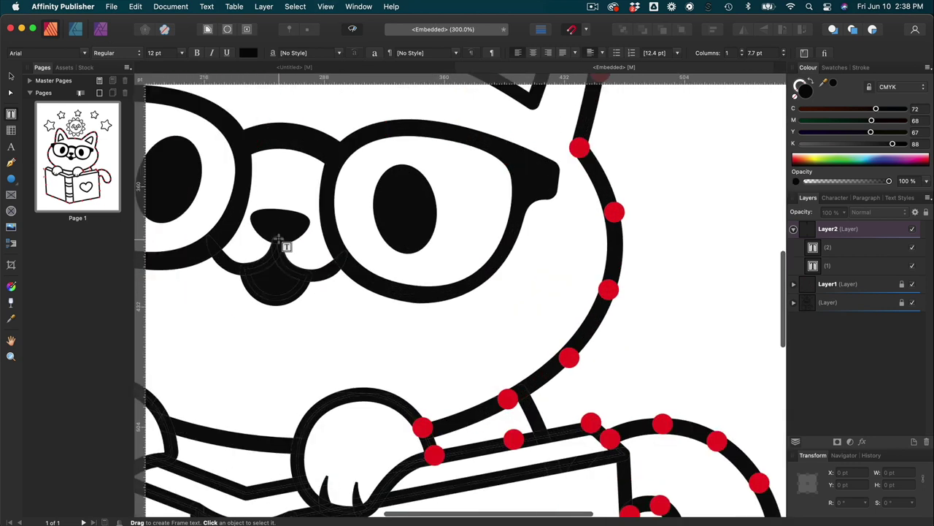
pyautogui.scroll(2, 279, 239)
pyautogui.scroll(-5, 282, 243)
pyautogui.hscroll(-5, 282, 244)
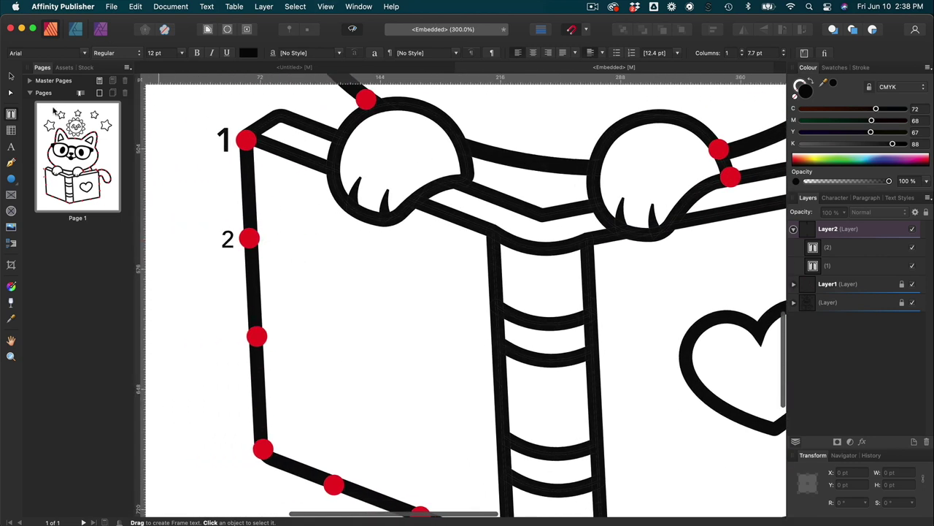
# - Copy the number label beside the next dots along the book and retype the copies as 3, 4 and 5
pyautogui.click(11, 76)
pyautogui.moveTo(228, 238); pyautogui.dragTo(234, 334)
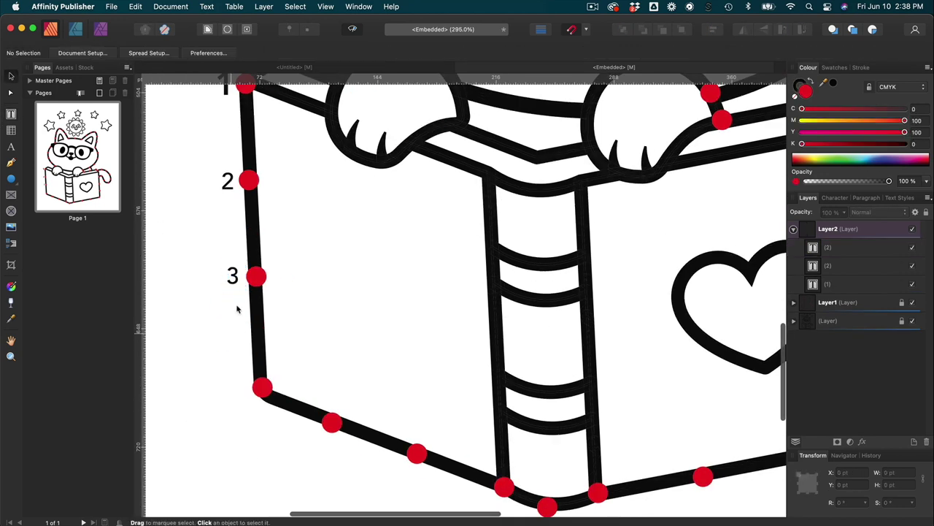
pyautogui.moveTo(232, 275); pyautogui.dragTo(240, 387)
pyautogui.doubleClick(240, 386)
pyautogui.write('4')
pyautogui.scroll(-3, 290, 445)
pyautogui.hscroll(1, 290, 365)
pyautogui.moveTo(200, 312); pyautogui.dragTo(451, 431)
pyautogui.doubleClick(275, 365)
pyautogui.write('5')
pyautogui.click(11, 75)
# - Change the next copied label to a placeholder 6 and copy it under the following dot
pyautogui.doubleClick(364, 398)
pyautogui.write('6')
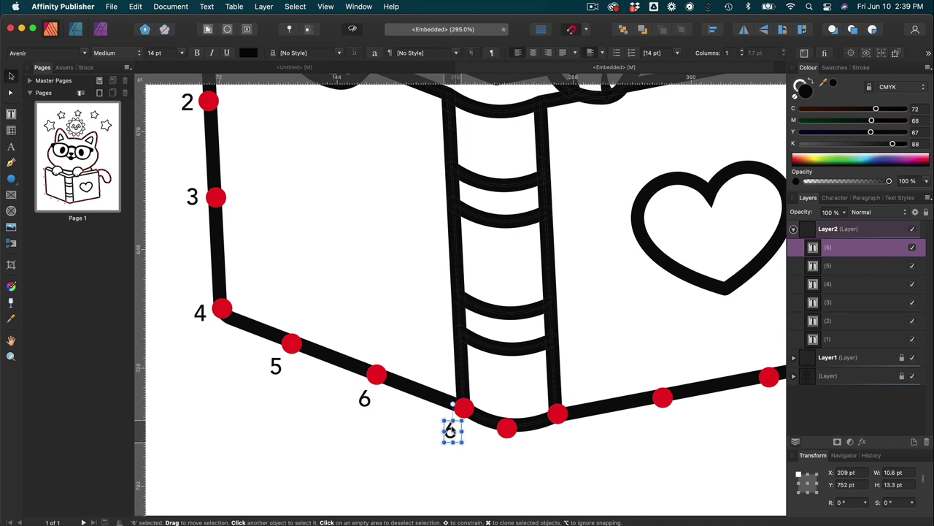
pyautogui.scroll(-2, 451, 431)
pyautogui.hscroll(2, 450, 431)
pyautogui.moveTo(333, 372)
pyautogui.mouseDown()
pyautogui.moveTo(390, 397)
pyautogui.moveTo(448, 379)
pyautogui.moveTo(547, 369)
pyautogui.moveTo(550, 360)
pyautogui.mouseUp()
# - Copy the 6 label beside the next bottom dot, the book's corner dot and the dot above it
pyautogui.scroll(2, 450, 381)
pyautogui.hscroll(3, 549, 365)
pyautogui.hscroll(3, 548, 365)
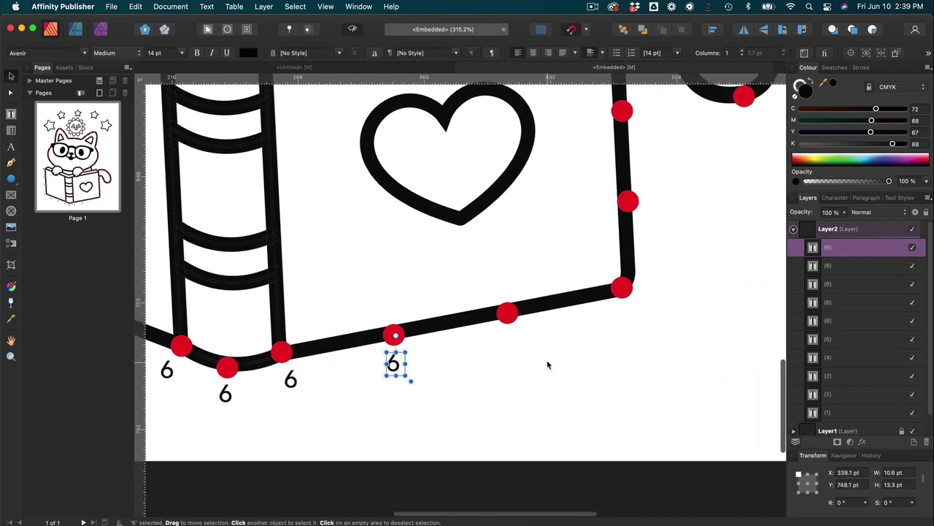
pyautogui.moveTo(377, 364); pyautogui.dragTo(493, 343)
pyautogui.hscroll(4, 492, 343)
pyautogui.scroll(2, 493, 343)
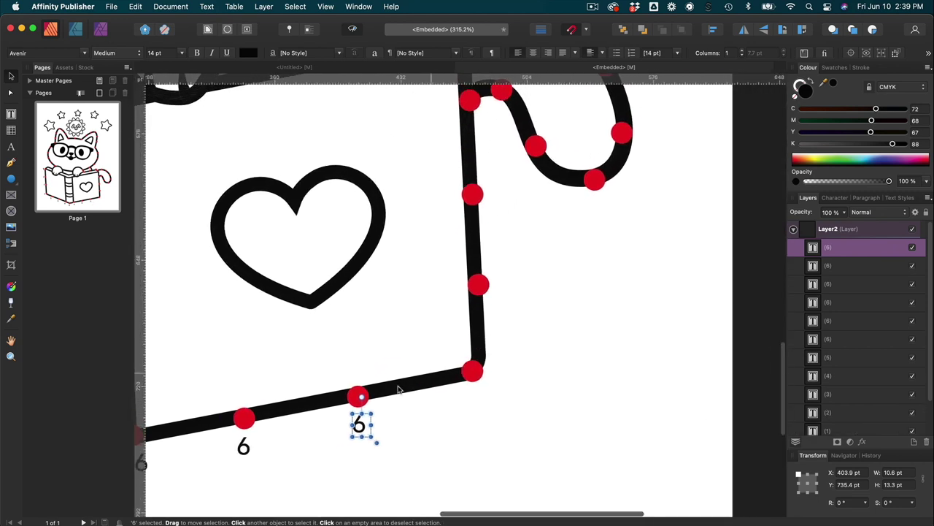
pyautogui.moveTo(359, 424); pyautogui.dragTo(481, 394)
pyautogui.moveTo(481, 394); pyautogui.dragTo(497, 195)
# - Place 6 copies beside the next dots up and along the tail curl
pyautogui.hscroll(2, 496, 195)
pyautogui.scroll(4, 496, 195)
pyautogui.moveTo(456, 330); pyautogui.dragTo(445, 256)
pyautogui.moveTo(445, 256); pyautogui.dragTo(559, 344)
pyautogui.moveTo(559, 344); pyautogui.dragTo(530, 138)
pyautogui.scroll(-1, 529, 139)
pyautogui.moveTo(530, 139); pyautogui.dragTo(377, 120)
pyautogui.moveTo(377, 121); pyautogui.dragTo(249, 154)
# - Add more 6 copies beside the next four dots working up the cat's outline
pyautogui.hscroll(-2, 248, 154)
pyautogui.scroll(2, 249, 154)
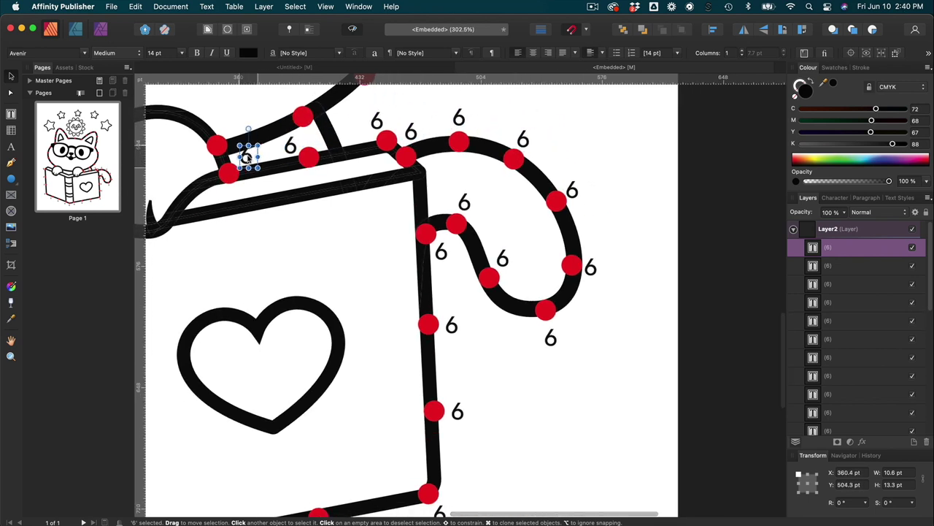
pyautogui.scroll(-2, 324, 209)
pyautogui.moveTo(326, 215); pyautogui.dragTo(301, 181)
pyautogui.moveTo(301, 181); pyautogui.dragTo(452, 141)
pyautogui.hscroll(2, 452, 141)
pyautogui.scroll(3, 452, 141)
pyautogui.scroll(2, 365, 320)
pyautogui.moveTo(365, 319); pyautogui.dragTo(408, 182)
pyautogui.scroll(2, 408, 182)
pyautogui.moveTo(409, 238); pyautogui.dragTo(376, 175)
# - Copy the 6 label beside the next several dots around the cat
pyautogui.scroll(3, 376, 176)
pyautogui.moveTo(392, 323); pyautogui.dragTo(400, 259)
pyautogui.moveTo(400, 259); pyautogui.dragTo(304, 194)
pyautogui.moveTo(304, 194); pyautogui.dragTo(246, 215)
pyautogui.hscroll(-3, 246, 215)
pyautogui.moveTo(498, 223); pyautogui.dragTo(306, 265)
# - Place 6 copies beside the dots on the left ear and by the glasses
pyautogui.moveTo(306, 264); pyautogui.dragTo(279, 213)
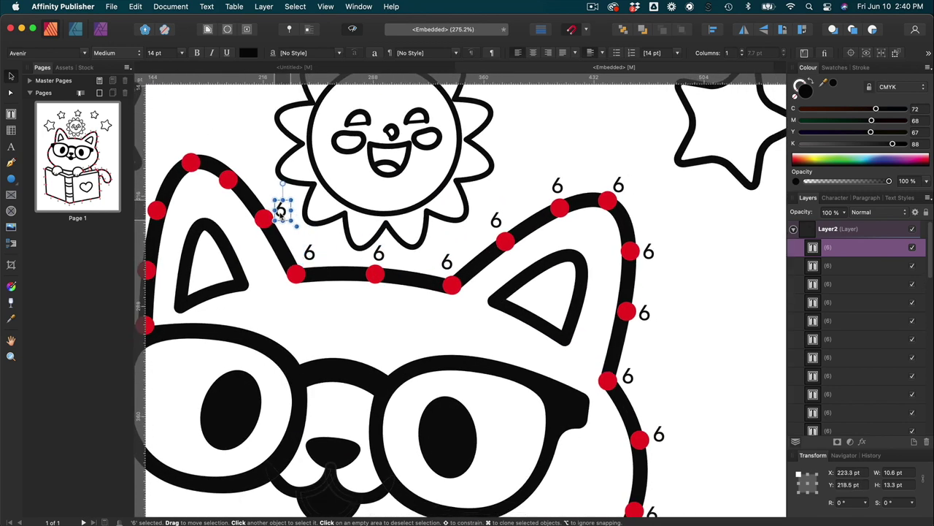
pyautogui.scroll(3, 279, 213)
pyautogui.hscroll(-2, 279, 213)
pyautogui.moveTo(387, 358); pyautogui.dragTo(375, 292)
pyautogui.hscroll(-3, 376, 292)
pyautogui.moveTo(514, 255); pyautogui.dragTo(422, 241)
pyautogui.moveTo(422, 240); pyautogui.dragTo(384, 284)
# - Add the final 6 copies beside the remaining dots below the glasses
pyautogui.scroll(-3, 383, 285)
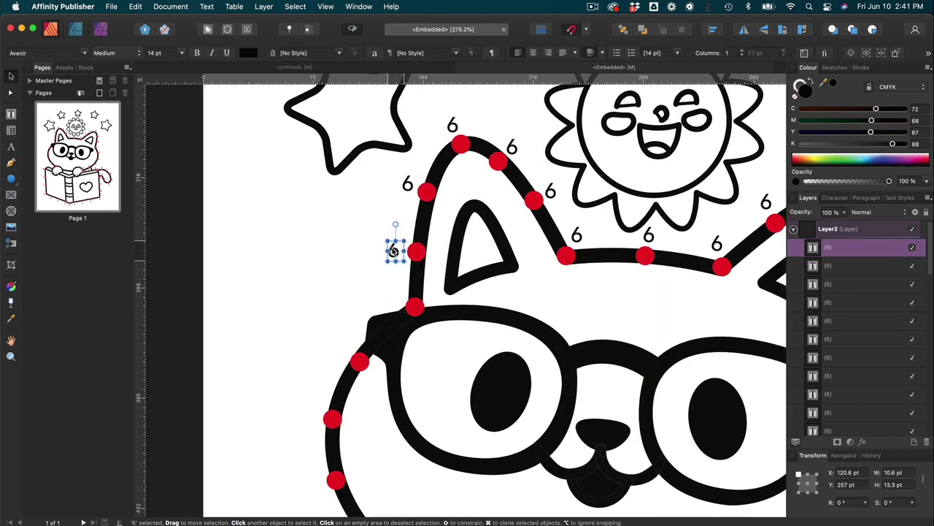
pyautogui.moveTo(389, 250); pyautogui.dragTo(396, 292)
pyautogui.scroll(-3, 397, 292)
pyautogui.moveTo(347, 200); pyautogui.dragTo(317, 256)
pyautogui.moveTo(317, 257); pyautogui.dragTo(380, 389)
pyautogui.scroll(-6, 380, 389)
pyautogui.hscroll(3, 381, 387)
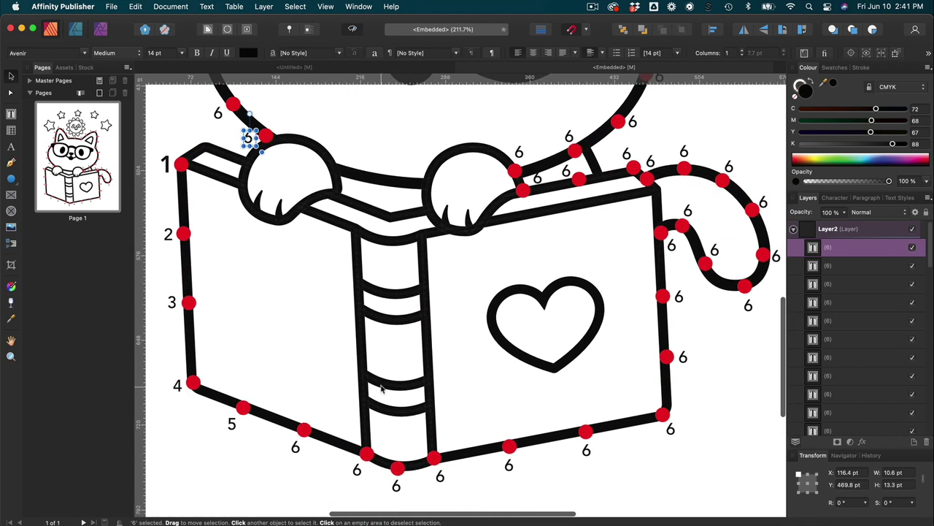
pyautogui.scroll(-3, 381, 387)
pyautogui.scroll(3, 380, 389)
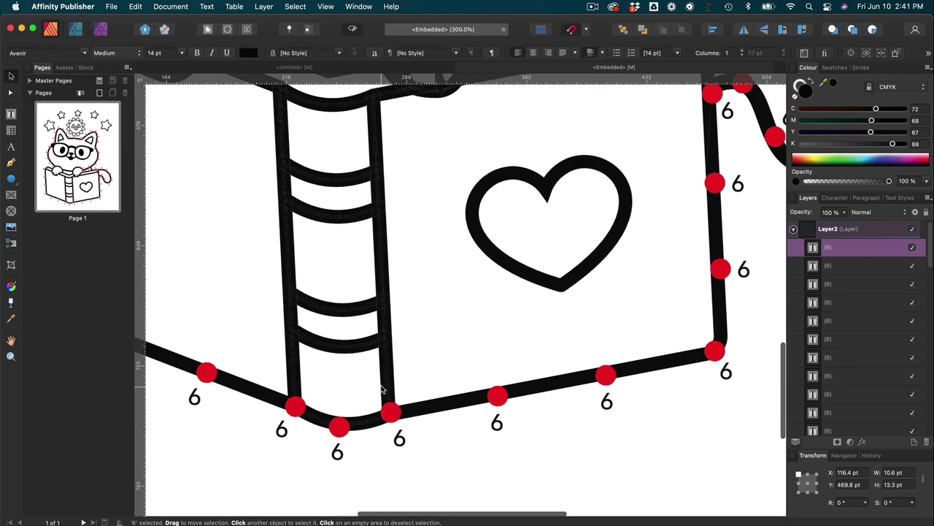
pyautogui.scroll(-3, 380, 389)
pyautogui.hscroll(-2, 380, 389)
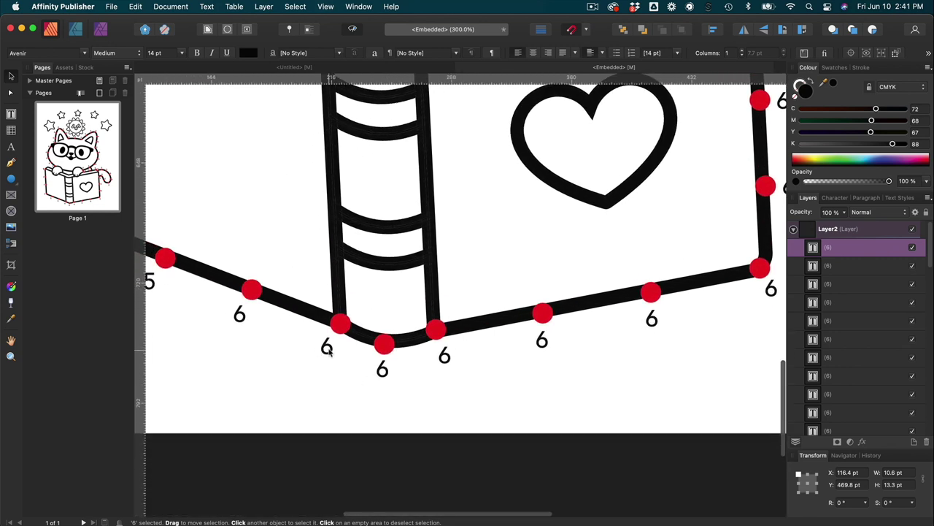
# - Renumber the first placeholder labels along the outline as 7, 8, 9 and 10
pyautogui.doubleClick(327, 346)
pyautogui.write('7')
pyautogui.hscroll(-2, 385, 353)
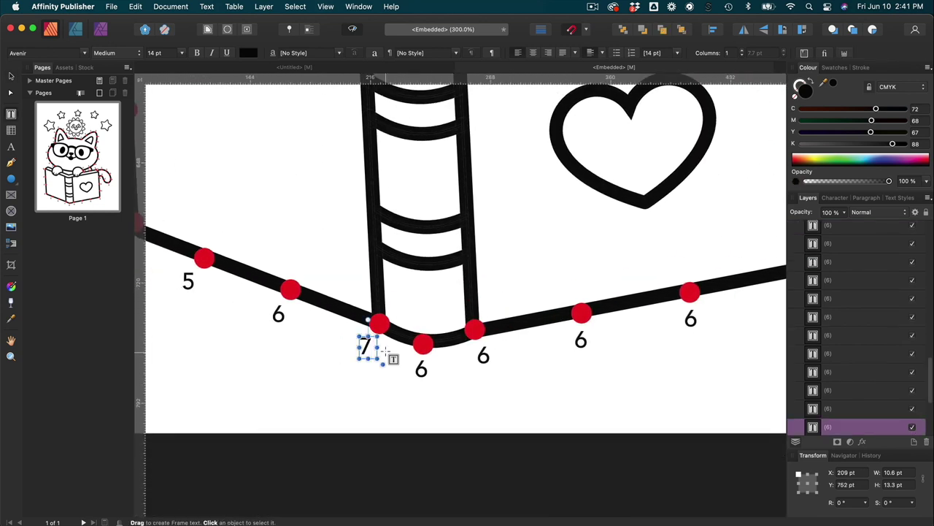
pyautogui.doubleClick(421, 369)
pyautogui.write('8')
pyautogui.doubleClick(484, 354)
pyautogui.write('9')
pyautogui.doubleClick(581, 339)
pyautogui.write('10')
pyautogui.hscroll(6, 598, 351)
# - Renumber the next outline labels 11 and 12 at the corner, then 13–14
pyautogui.click(457, 424)
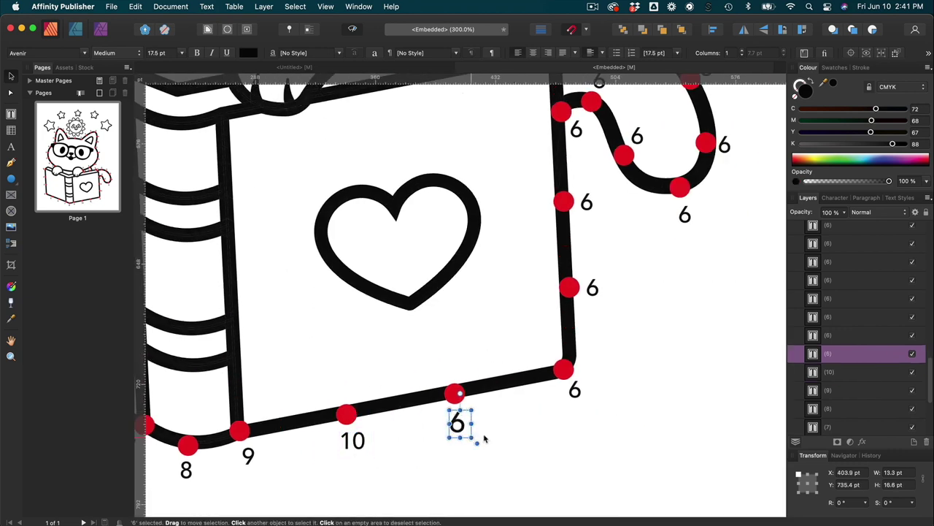
pyautogui.doubleClick(458, 423)
pyautogui.write('11')
pyautogui.doubleClick(575, 389)
pyautogui.write('12')
pyautogui.scroll(2, 574, 398)
pyautogui.hscroll(3, 574, 398)
pyautogui.click(514, 271)
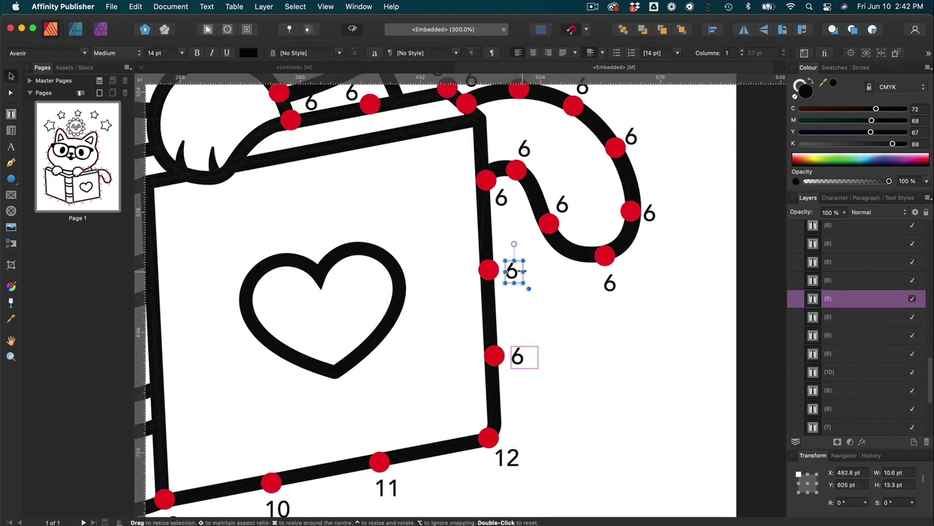
pyautogui.write('13')
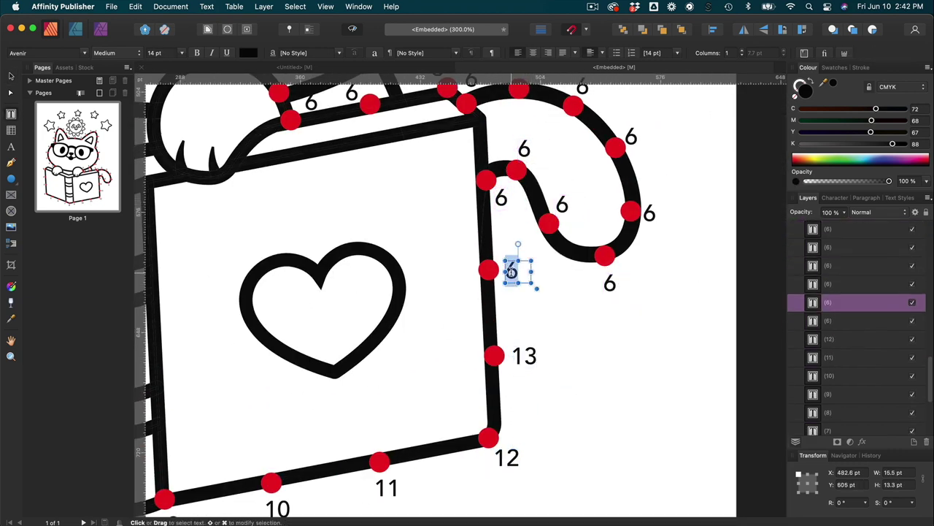
pyautogui.write('14')
# - Number the labels up to the tail as 15, 16 and 17, then exit text editing
pyautogui.doubleClick(501, 198)
pyautogui.write('15')
pyautogui.doubleClick(524, 149)
pyautogui.write('16')
pyautogui.doubleClick(562, 204)
pyautogui.write('1')
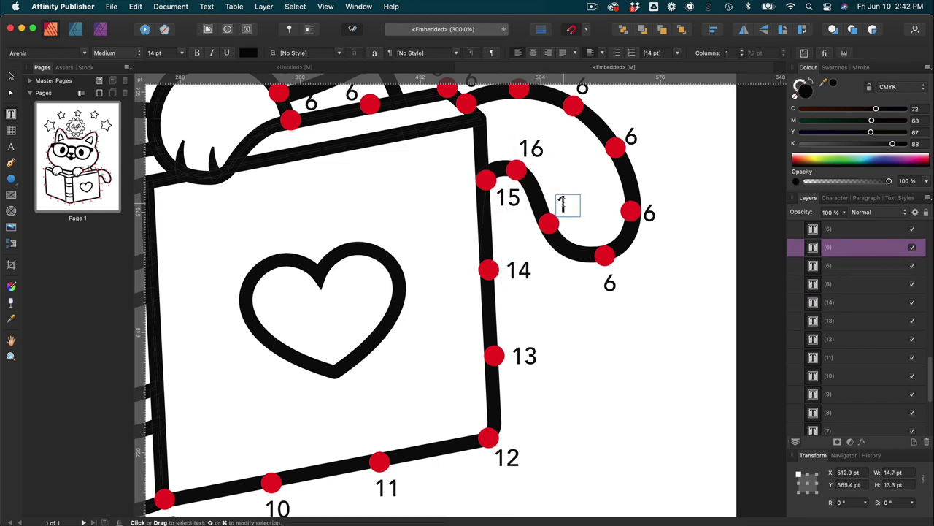
pyautogui.write('7')
pyautogui.press('Escape')
pyautogui.click(610, 283)
# - Number the lower tail labels 18, 19 and 20
pyautogui.click(632, 137)
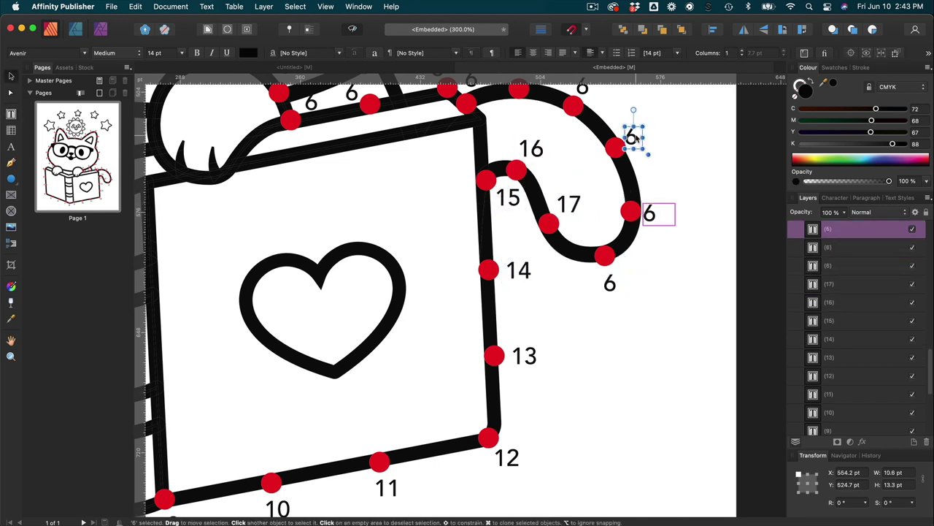
pyautogui.scroll(5, 632, 137)
pyautogui.doubleClick(611, 411)
pyautogui.write('18')
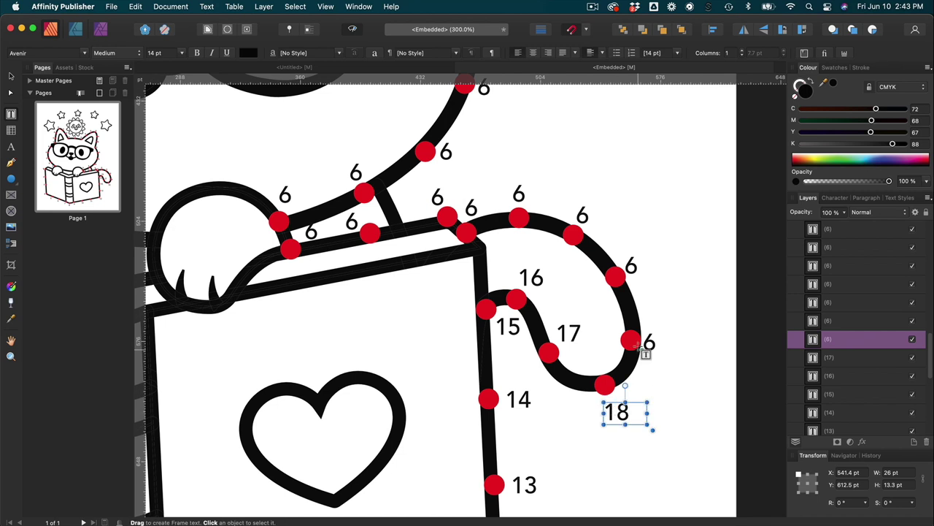
pyautogui.doubleClick(647, 342)
pyautogui.write('19')
pyautogui.doubleClick(631, 266)
pyautogui.write('20')
# - Number the remaining tail labels 21 and 22, and the one beside 23 as 24
pyautogui.doubleClick(582, 215)
pyautogui.write('21')
pyautogui.doubleClick(519, 194)
pyautogui.write('22')
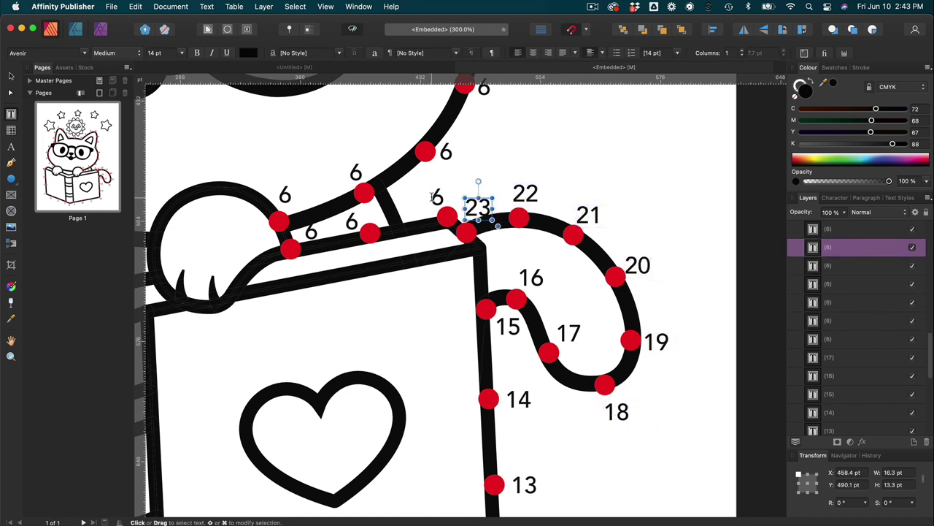
pyautogui.doubleClick(435, 197)
pyautogui.write('24')
# - Renumber the paw-area labels 25, 26, 27 and 28
pyautogui.click(352, 221)
pyautogui.click(285, 193)
pyautogui.click(446, 151)
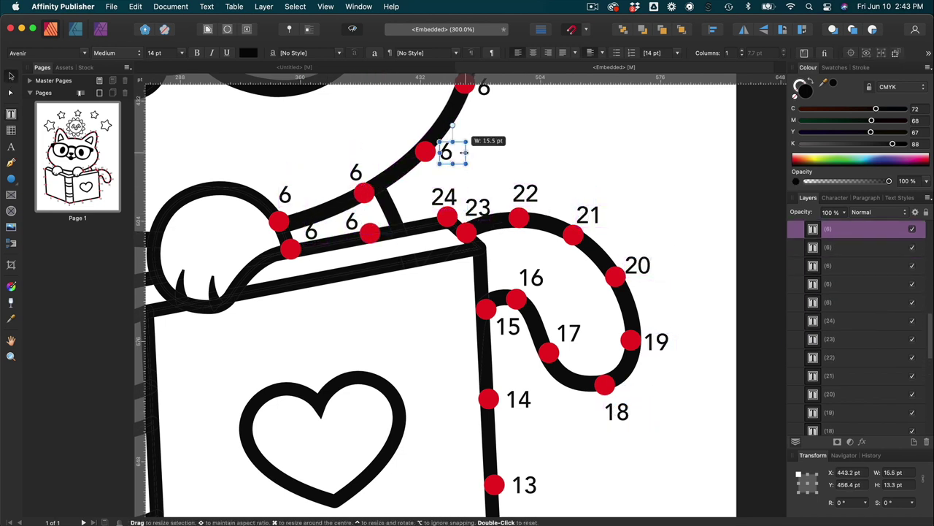
pyautogui.scroll(3, 463, 151)
pyautogui.doubleClick(352, 275)
pyautogui.write('25')
pyautogui.doubleClick(312, 285)
pyautogui.write('26')
pyautogui.doubleClick(285, 248)
pyautogui.write('27')
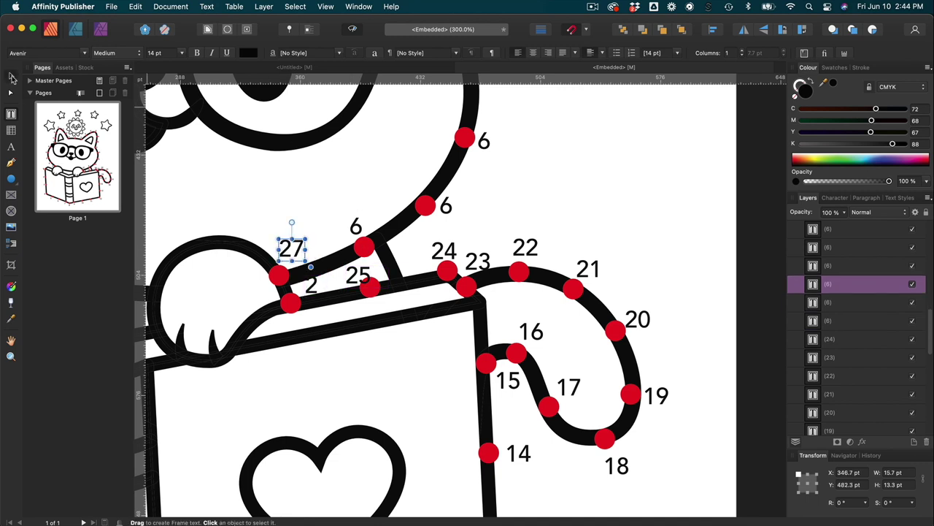
pyautogui.doubleClick(355, 227)
pyautogui.write('28')
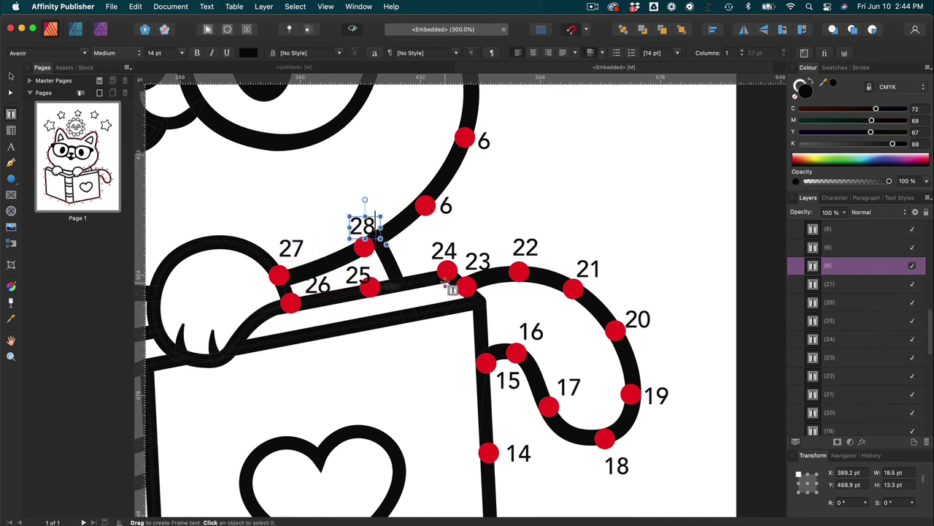
# - Renumber the following labels 29, 30 and 31
pyautogui.doubleClick(445, 207)
pyautogui.write('29')
pyautogui.doubleClick(484, 141)
pyautogui.write('30')
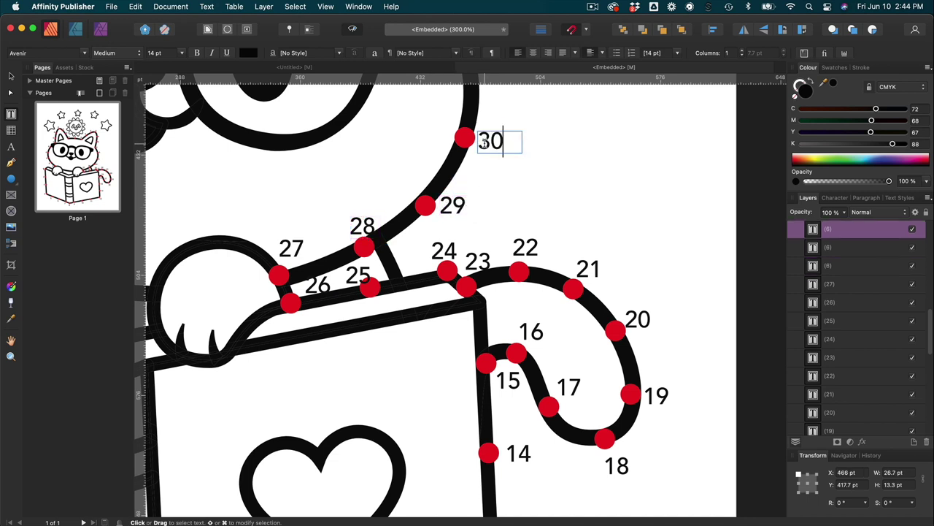
pyautogui.scroll(12, 482, 219)
pyautogui.doubleClick(486, 292)
pyautogui.write('31')
# - Find the placeholder labels along the head and number the first two 32 and 33
pyautogui.click(455, 288)
pyautogui.click(474, 219)
pyautogui.scroll(5, 475, 234)
pyautogui.click(478, 243)
pyautogui.click(445, 171)
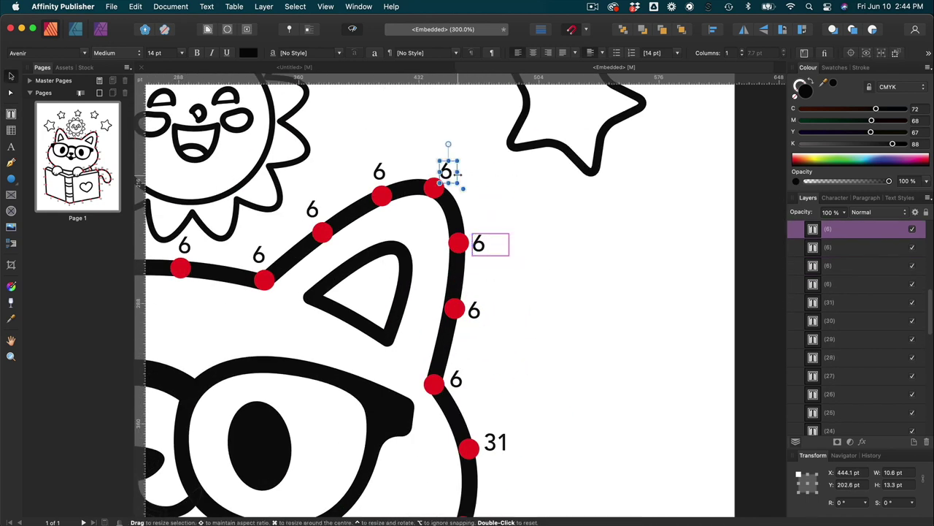
pyautogui.click(379, 171)
pyautogui.click(312, 210)
pyautogui.click(259, 254)
pyautogui.doubleClick(460, 299)
pyautogui.write('32')
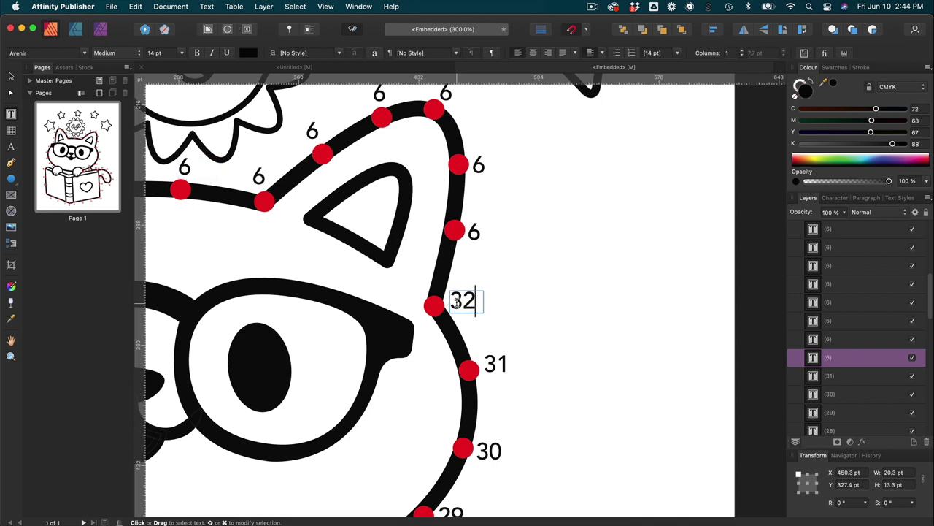
pyautogui.doubleClick(476, 231)
pyautogui.write('33')
# - Number the labels up the ear and between the ears 34 through 40
pyautogui.doubleClick(477, 162)
pyautogui.write('34')
pyautogui.doubleClick(446, 208)
pyautogui.write('35')
pyautogui.doubleClick(441, 217)
pyautogui.write('36')
pyautogui.doubleClick(473, 255)
pyautogui.write('37')
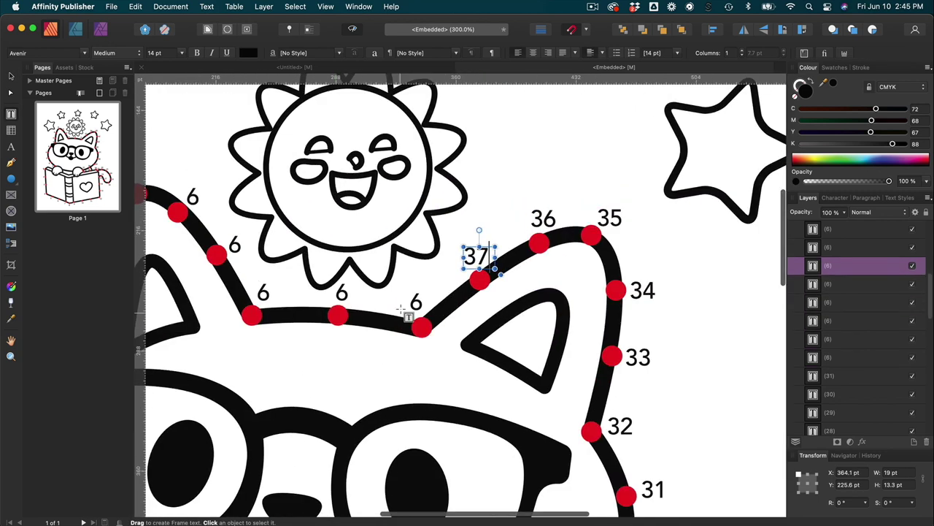
pyautogui.doubleClick(418, 300)
pyautogui.write('38')
pyautogui.doubleClick(467, 292)
pyautogui.write('3940')
# - Go through the remaining 6 labels down the outline, shifting one slightly left off the line
pyautogui.click(356, 245)
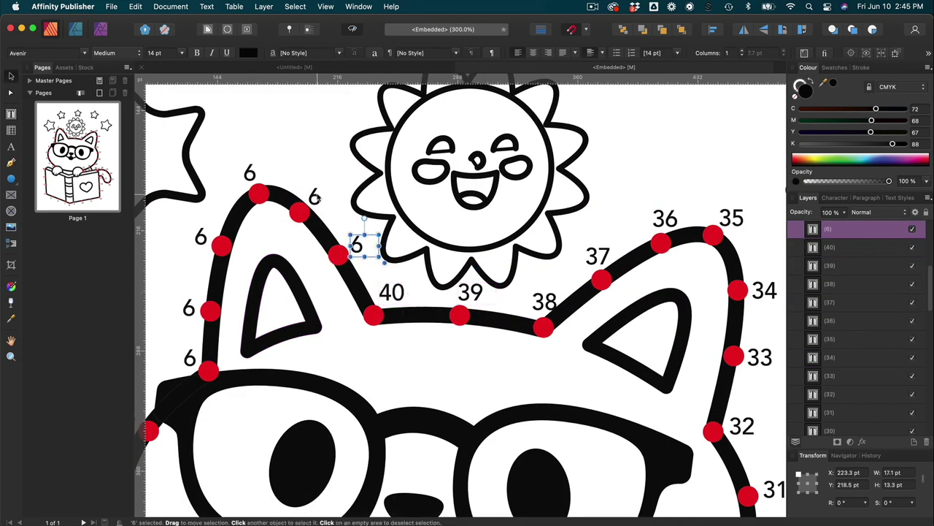
pyautogui.click(250, 173)
pyautogui.moveTo(201, 237); pyautogui.dragTo(187, 237)
pyautogui.click(189, 308)
pyautogui.scroll(-3, 219, 329)
pyautogui.click(321, 240)
pyautogui.click(263, 298)
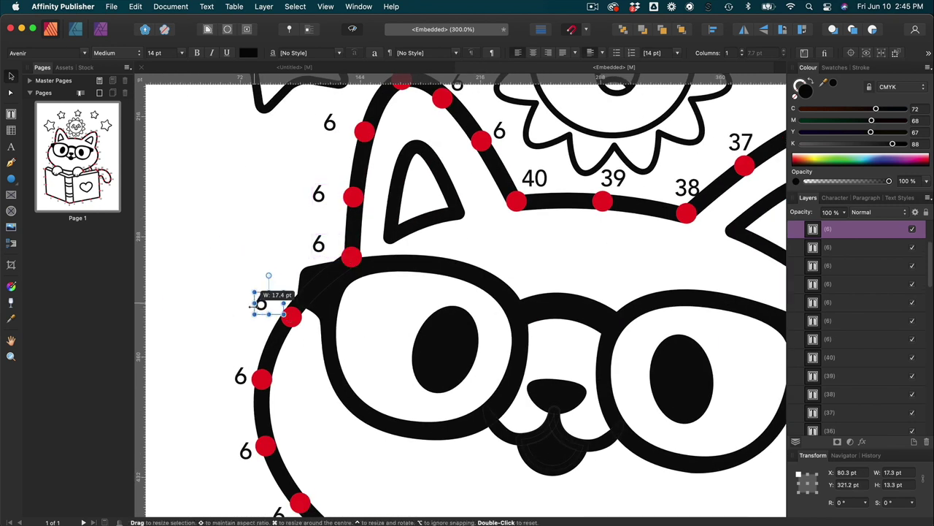
pyautogui.click(232, 372)
pyautogui.click(239, 447)
pyautogui.scroll(-3, 248, 438)
pyautogui.click(265, 406)
pyautogui.scroll(5, 306, 440)
# - Number the labels over the ear 41, 42, 43 and 44
pyautogui.doubleClick(483, 208)
pyautogui.write('41')
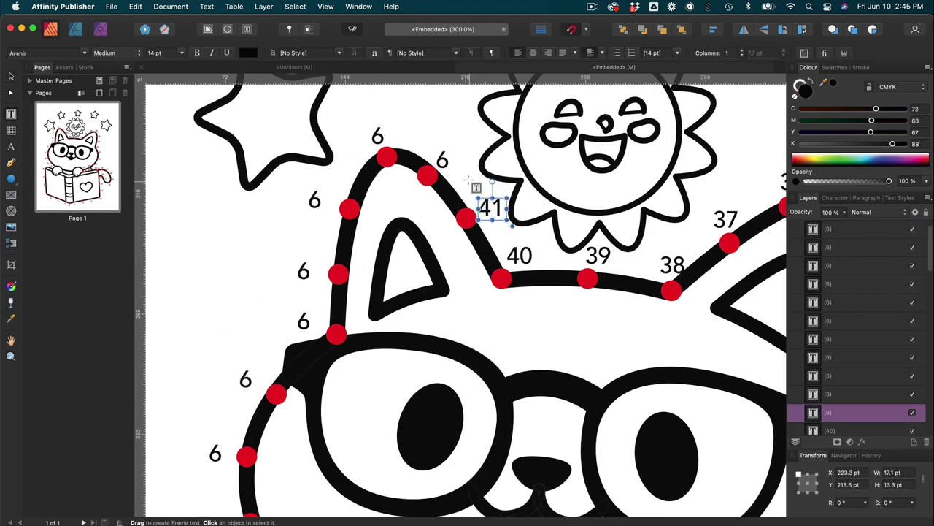
pyautogui.doubleClick(442, 159)
pyautogui.write('42')
pyautogui.doubleClick(378, 137)
pyautogui.write('43')
pyautogui.doubleClick(314, 199)
pyautogui.write('44')
# - Number the labels down the left side 45, 46 and 47
pyautogui.doubleClick(304, 271)
pyautogui.write('45')
pyautogui.doubleClick(304, 321)
pyautogui.write('46')
pyautogui.doubleClick(245, 379)
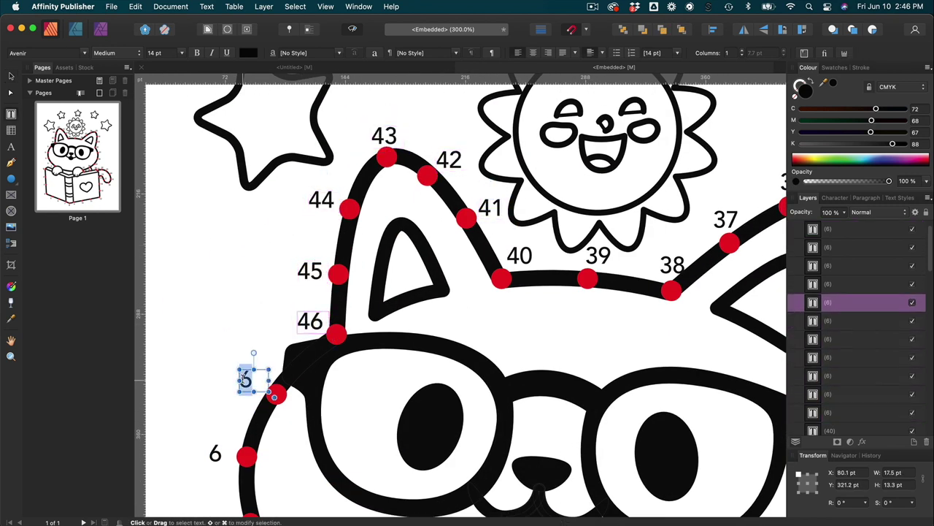
pyautogui.write('47')
# - Number the cheek label 50 and the last label above the book 51, then exit editing
pyautogui.scroll(-3, 246, 379)
pyautogui.scroll(-3, 223, 435)
pyautogui.doubleClick(250, 373)
pyautogui.write('50')
pyautogui.doubleClick(292, 406)
pyautogui.write('51')
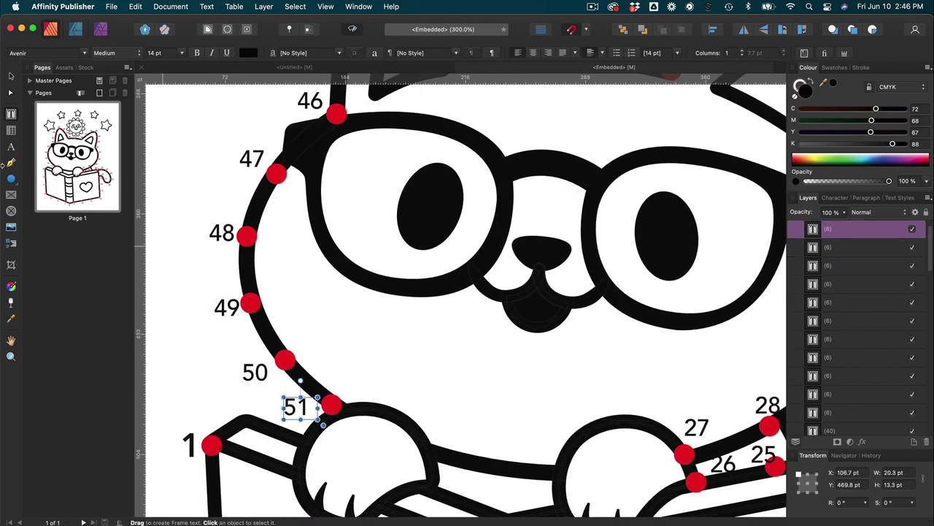
pyautogui.press('Escape')
pyautogui.click(159, 318)
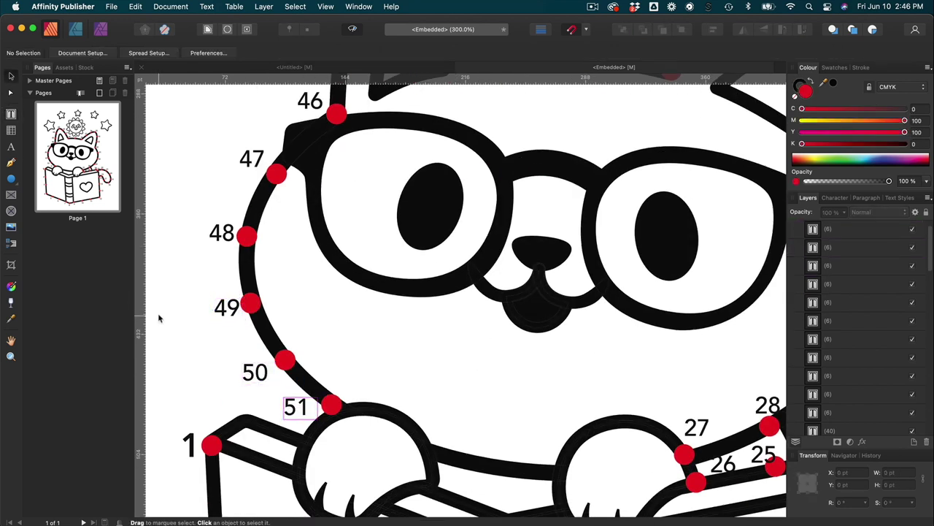
# - Zoom out over the whole cat and check the 18 label
pyautogui.press('super+minus')
pyautogui.hscroll(2, 159, 317)
pyautogui.scroll(2, 159, 318)
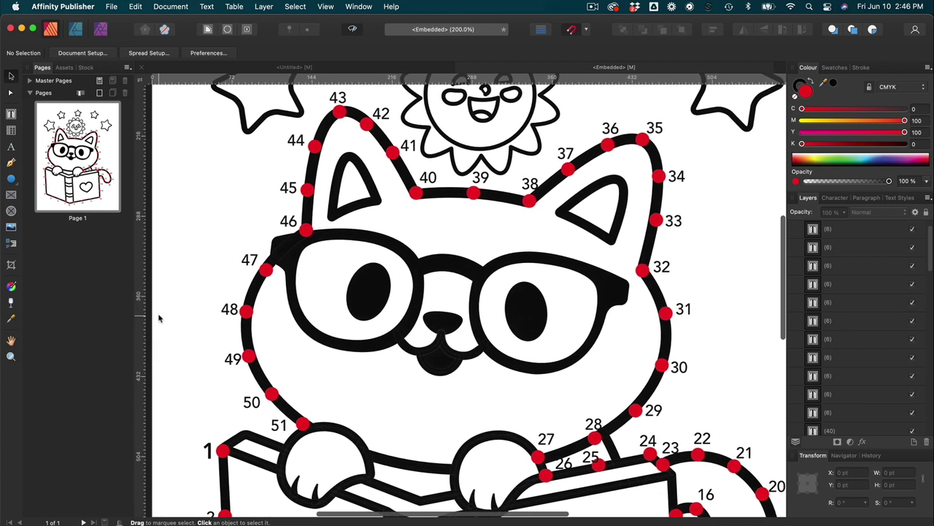
pyautogui.hscroll(2, 159, 317)
pyautogui.scroll(-5, 159, 318)
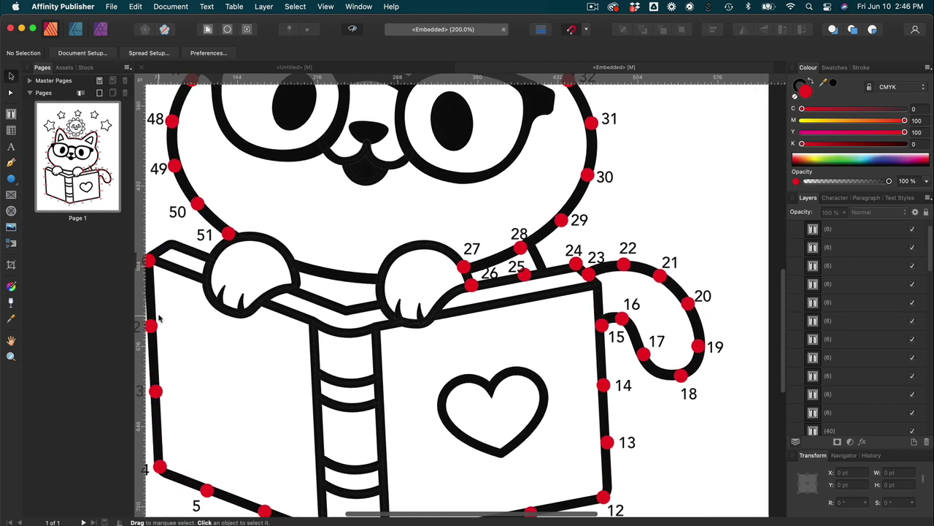
pyautogui.hscroll(1, 159, 318)
pyautogui.scroll(1, 159, 318)
pyautogui.click(676, 401)
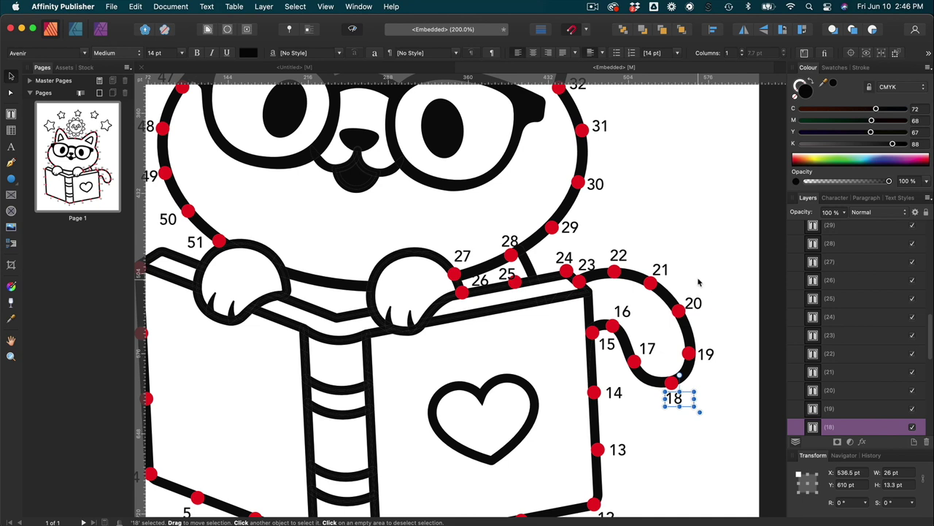
# - Check the 44, 47 and 49 labels around the head
pyautogui.scroll(5, 698, 283)
pyautogui.hscroll(-2, 699, 282)
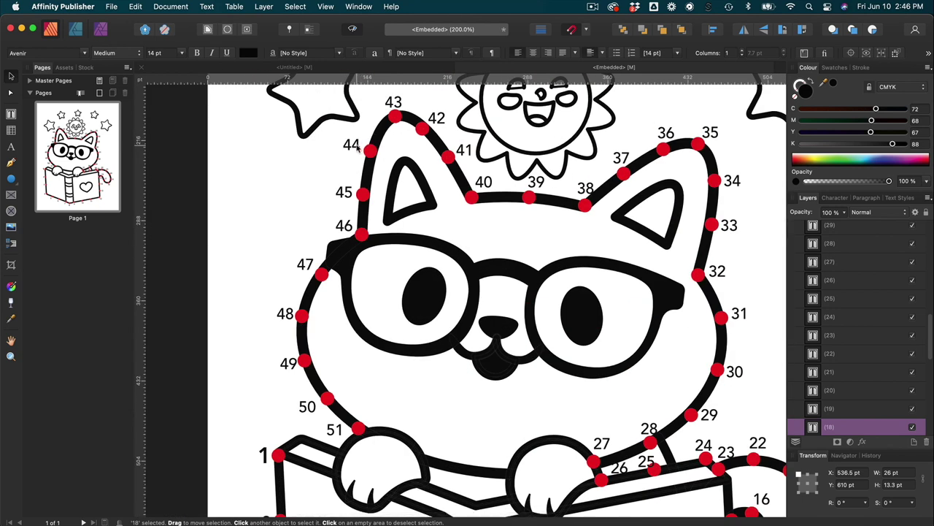
pyautogui.click(356, 146)
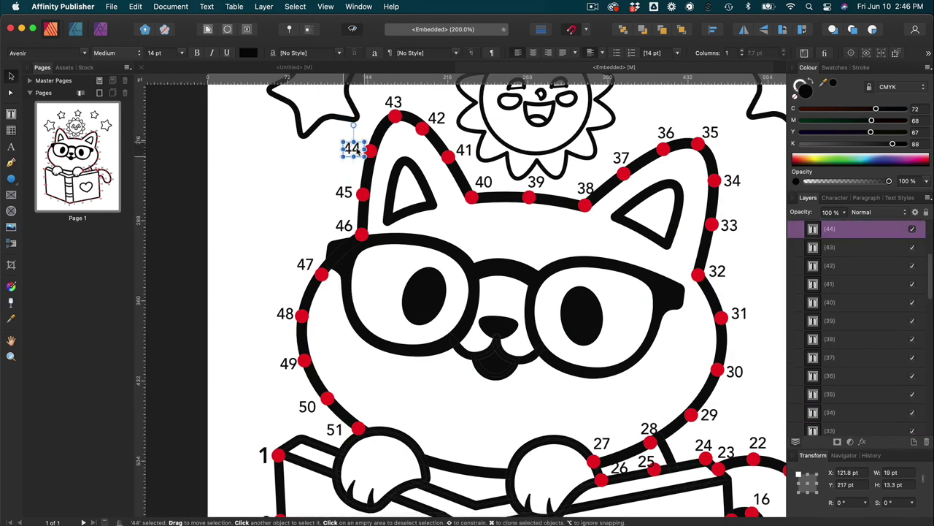
pyautogui.click(305, 264)
pyautogui.scroll(-1, 304, 264)
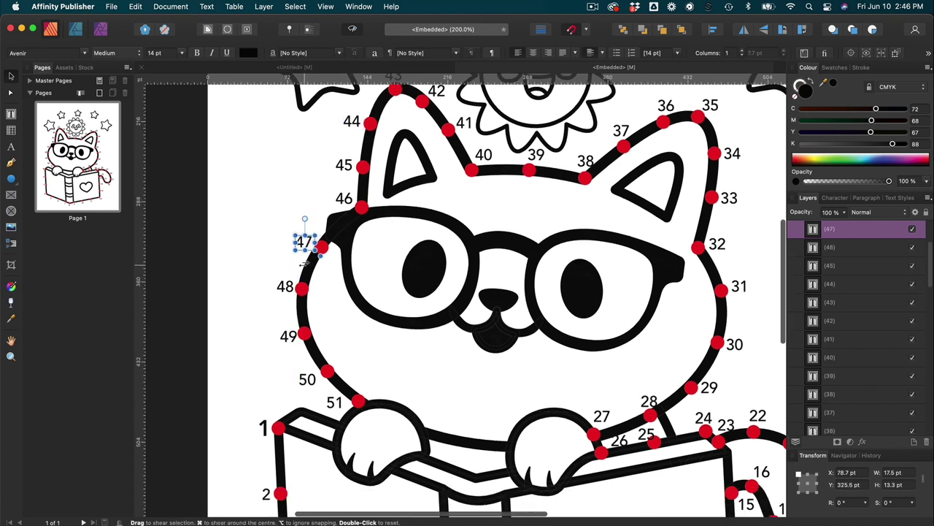
pyautogui.scroll(-2, 305, 265)
pyautogui.click(289, 282)
pyautogui.scroll(-2, 289, 282)
# - Nudge the 50 label into place beside its dot
pyautogui.click(308, 262)
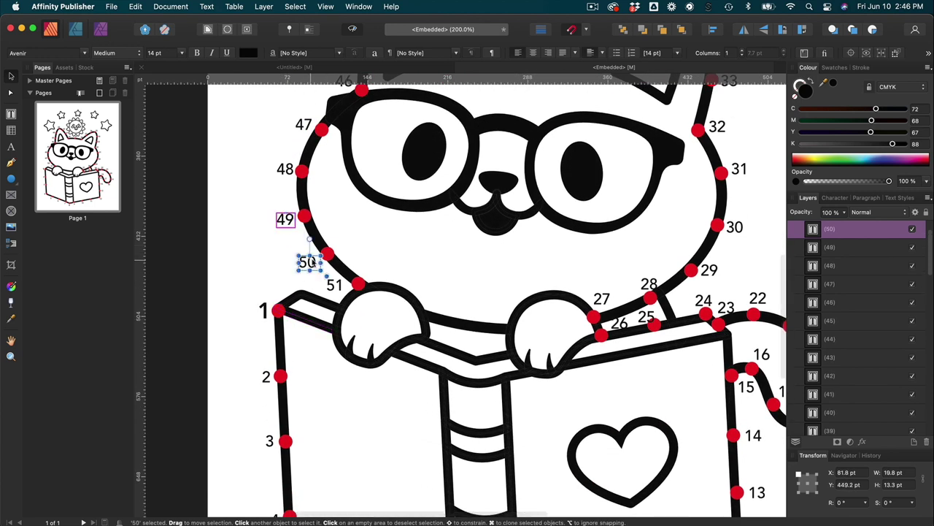
pyautogui.moveTo(311, 264); pyautogui.dragTo(307, 261)
pyautogui.press('Right')
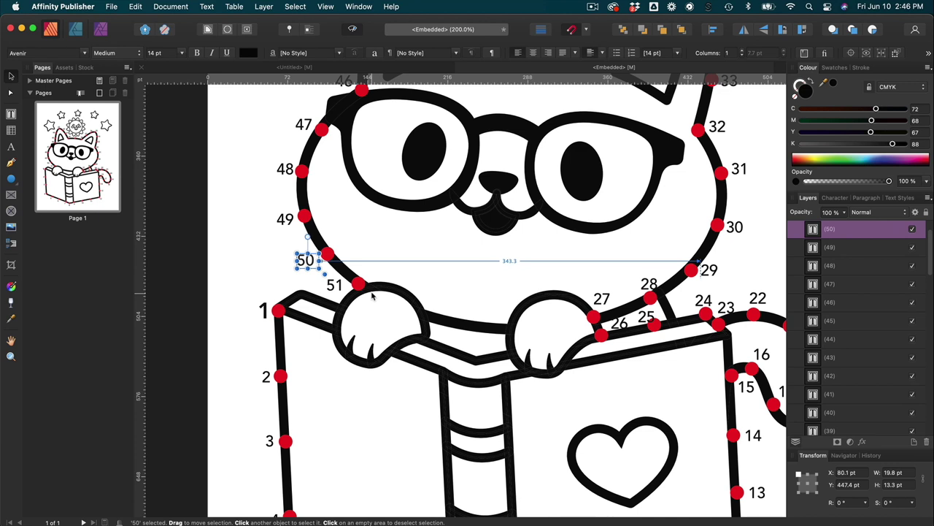
pyautogui.scroll(-5, 372, 294)
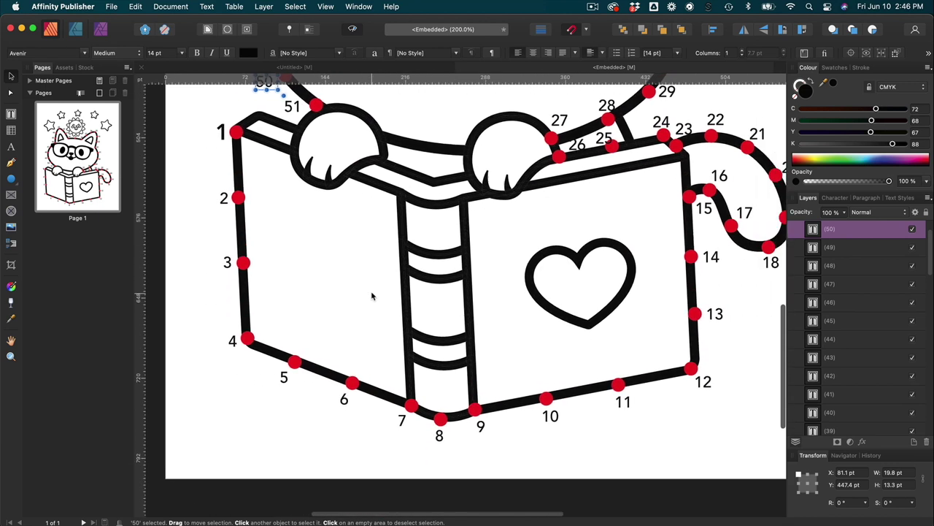
pyautogui.scroll(-5, 794, 231)
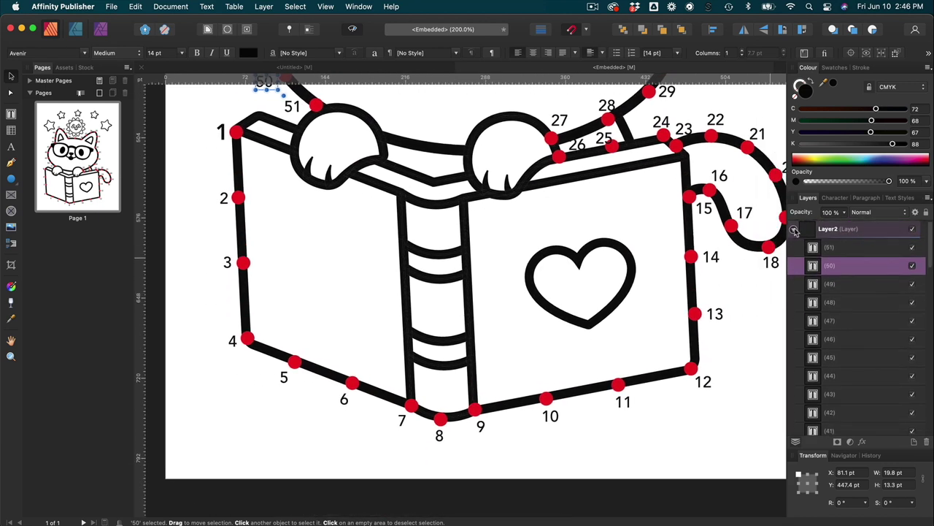
# - Collapse the numbers layer in the Layers panel and lock it
pyautogui.click(794, 229)
pyautogui.click(891, 231)
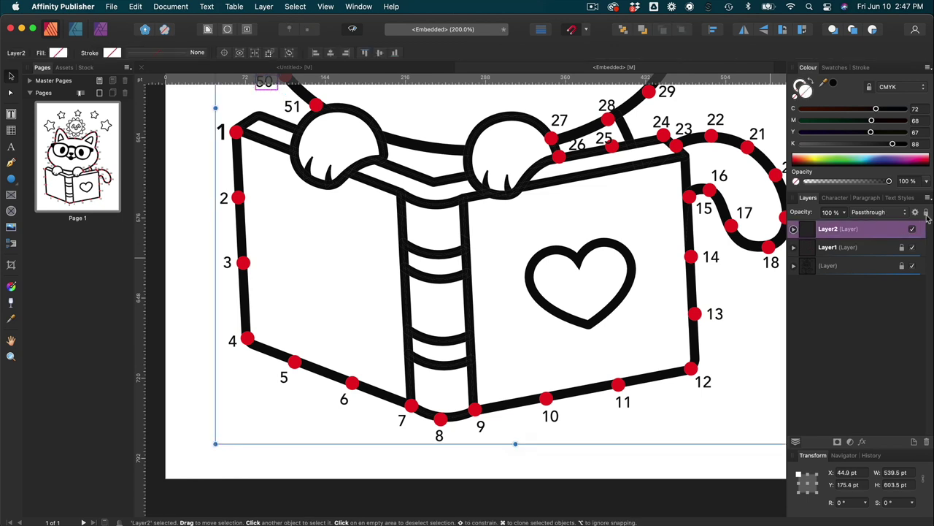
pyautogui.click(926, 211)
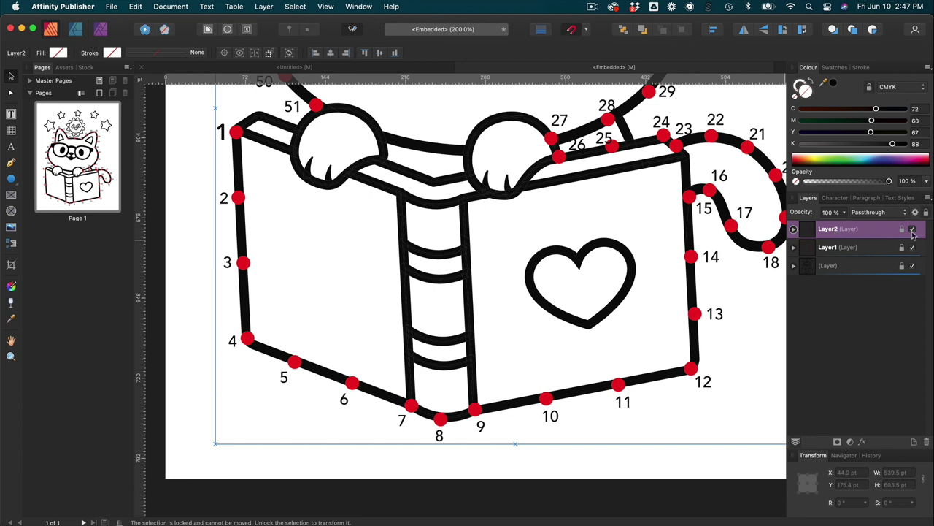
pyautogui.scroll(3, 602, 275)
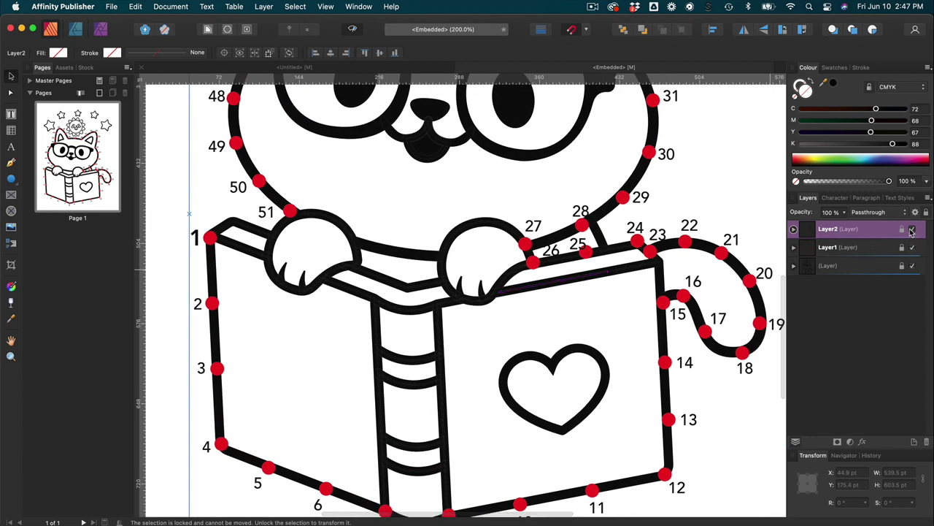
# - Rename the numbers layer to 'Numbers' and the red-dot layer to 'Dots'
pyautogui.press('super+alt+0')
pyautogui.doubleClick(828, 229)
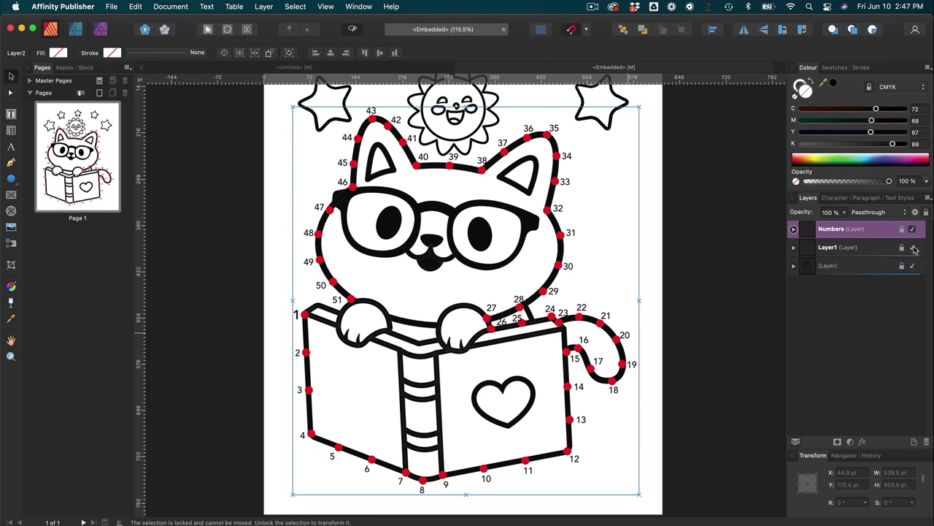
pyautogui.click(827, 248)
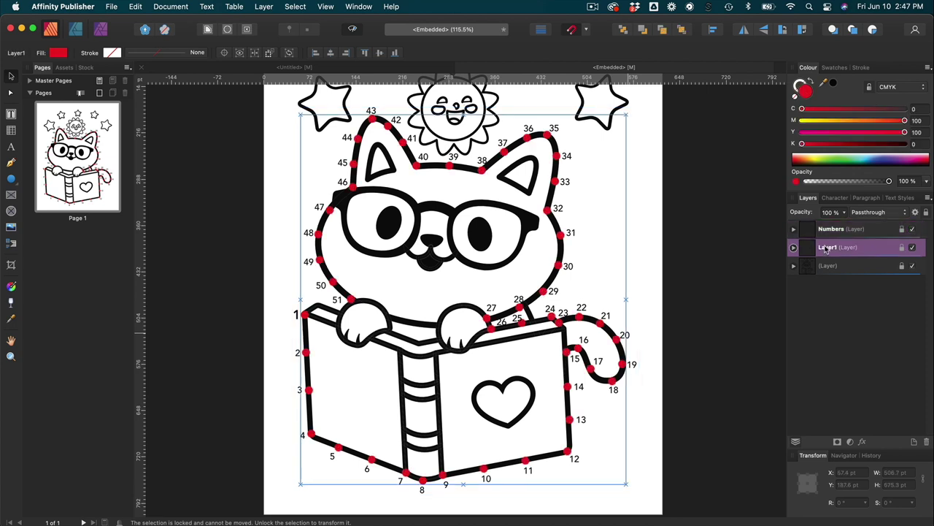
pyautogui.click(825, 247)
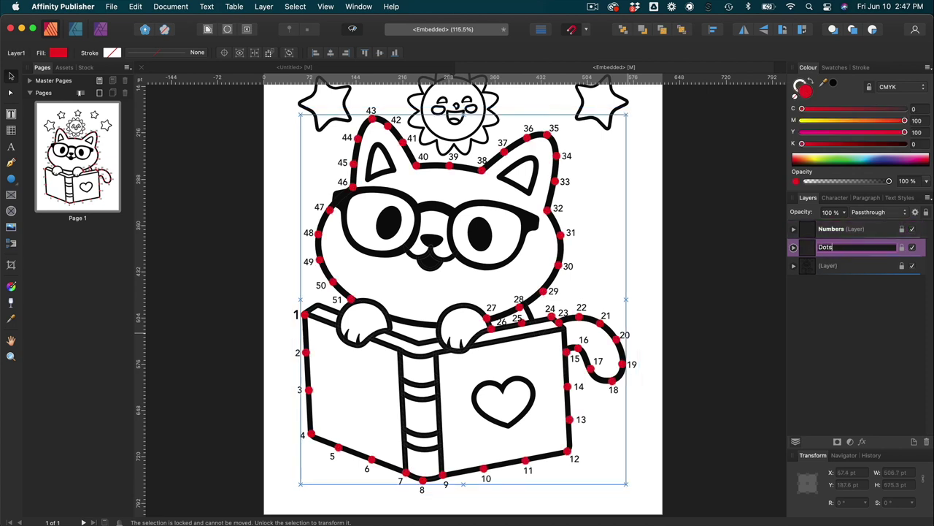
pyautogui.click(855, 295)
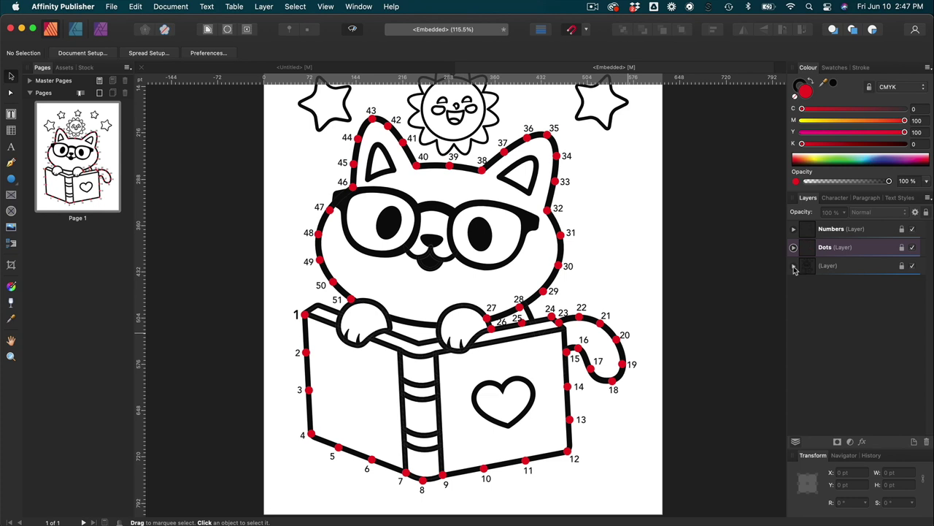
pyautogui.press('super+2')
# - Expand the unnamed cat artwork layer to list its curves and select the book's right page outline
pyautogui.scroll(-1, 794, 269)
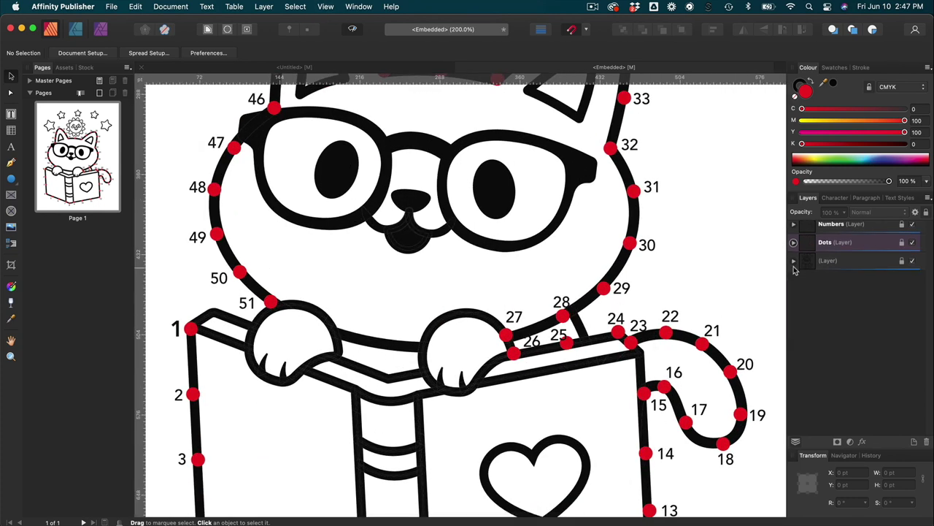
pyautogui.scroll(-5, 599, 323)
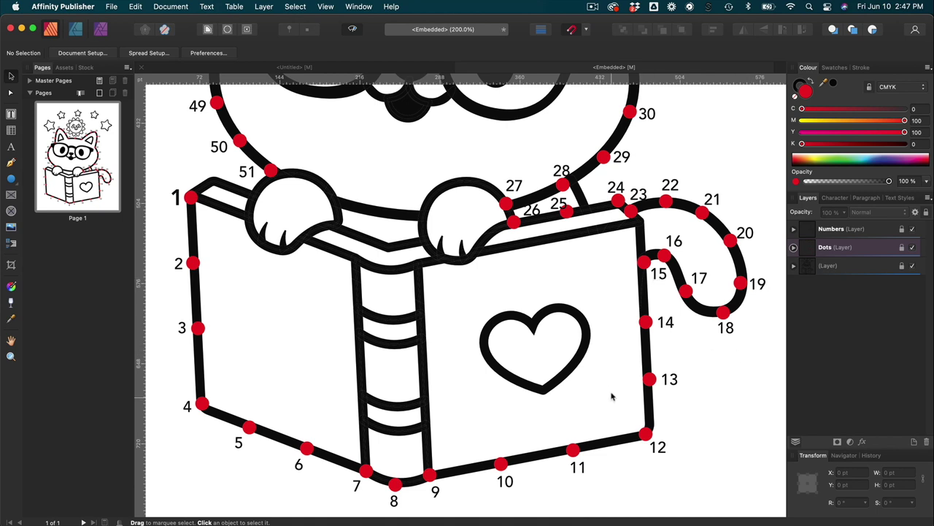
pyautogui.scroll(-1, 611, 392)
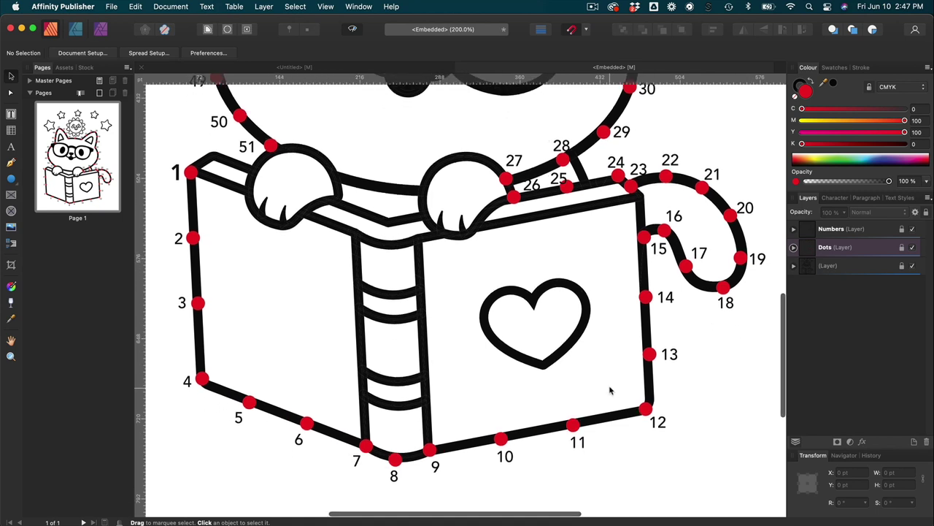
pyautogui.click(793, 265)
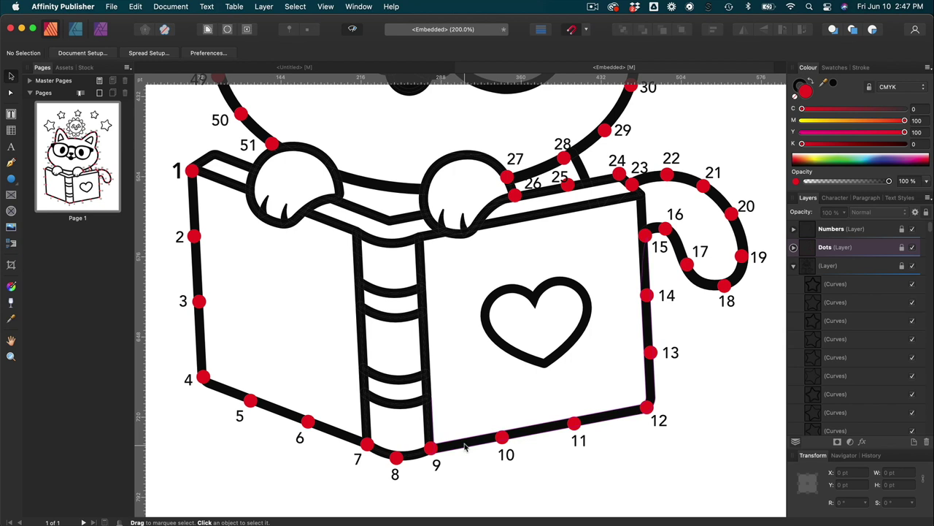
pyautogui.scroll(1, 464, 447)
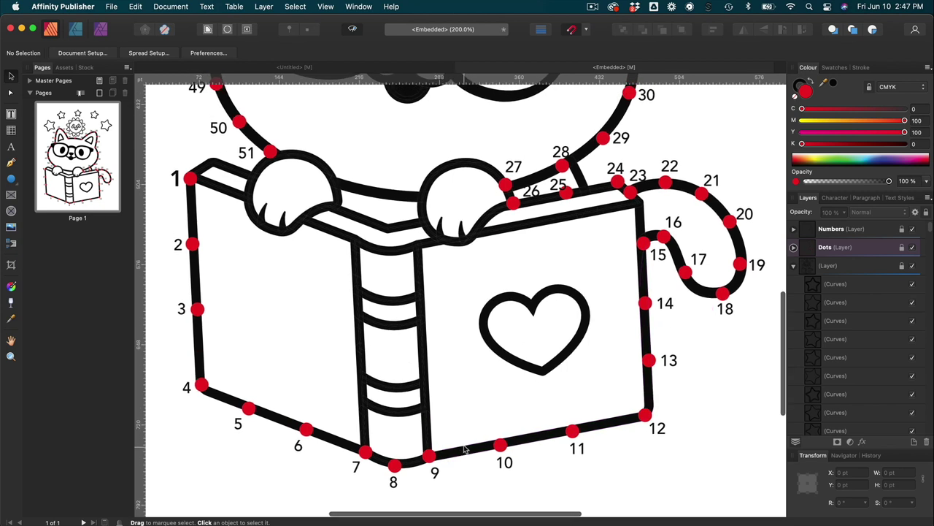
pyautogui.scroll(-2, 464, 447)
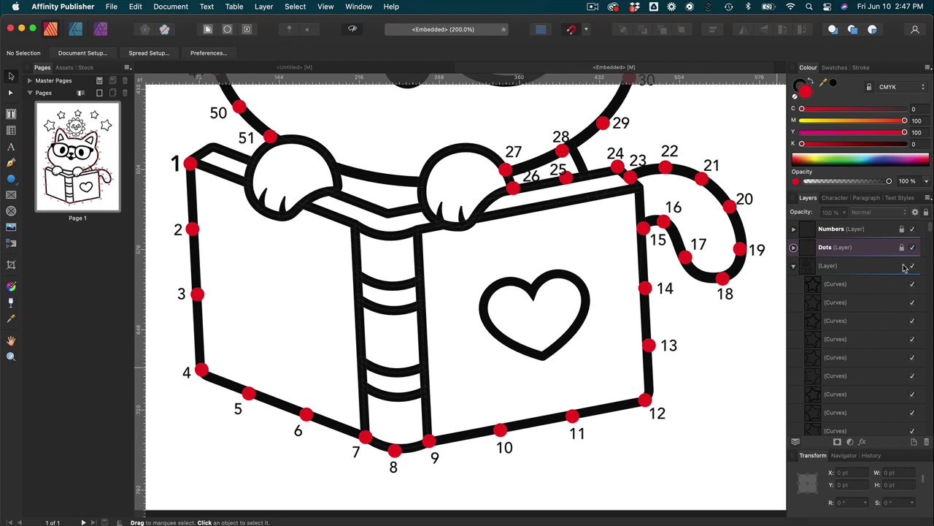
pyautogui.click(470, 436)
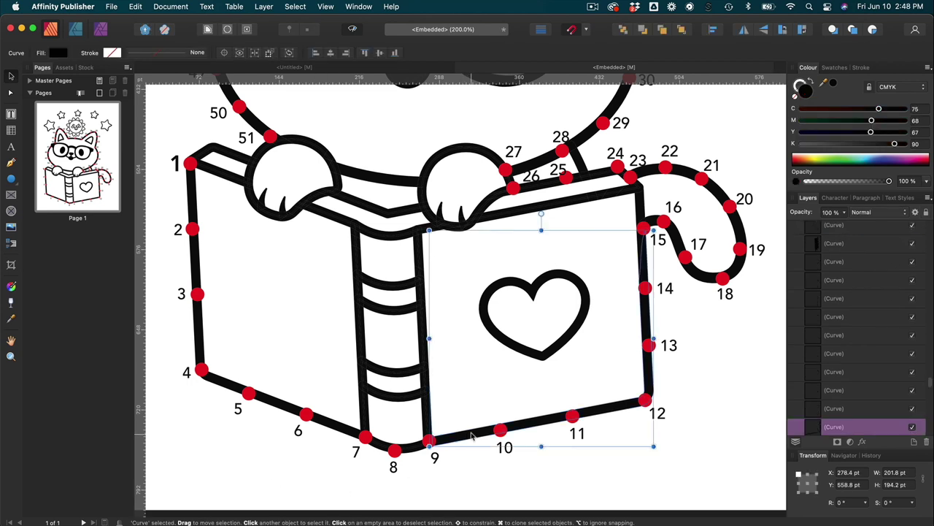
# - Delete the book's right-page outline curve
pyautogui.moveTo(471, 436)
pyautogui.mouseDown()
pyautogui.moveTo(518, 444)
pyautogui.moveTo(466, 437)
pyautogui.mouseUp()
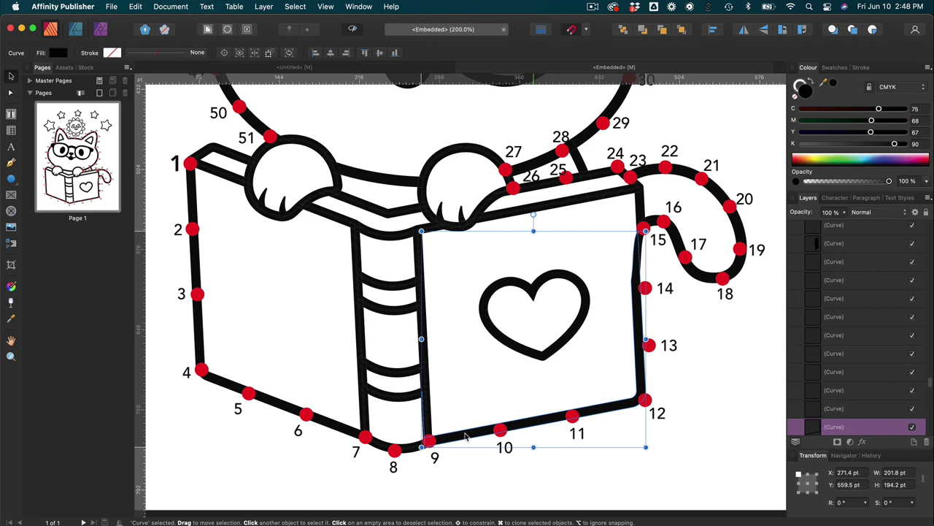
pyautogui.moveTo(465, 436); pyautogui.dragTo(492, 449)
pyautogui.press('Delete')
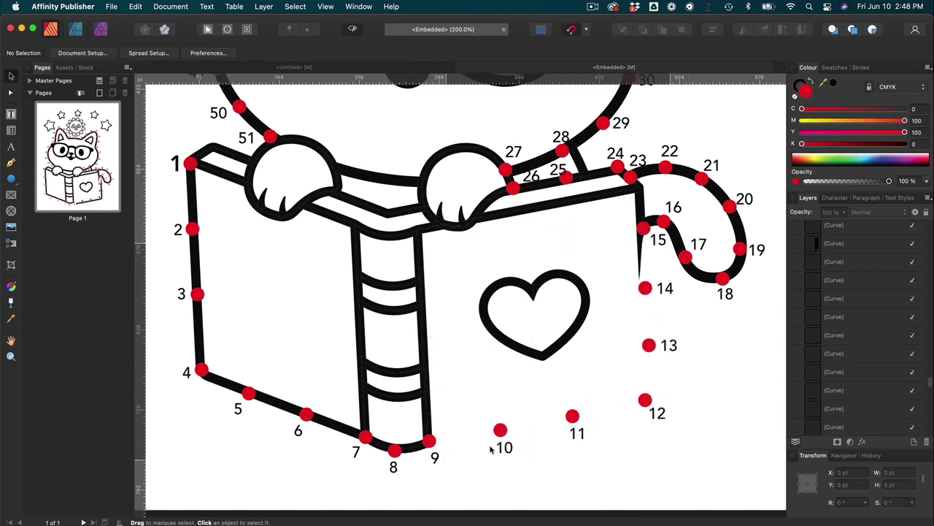
# - Delete the book's left-page outline curve, leaving dots 1–6 as bare points
pyautogui.hscroll(-5, 394, 343)
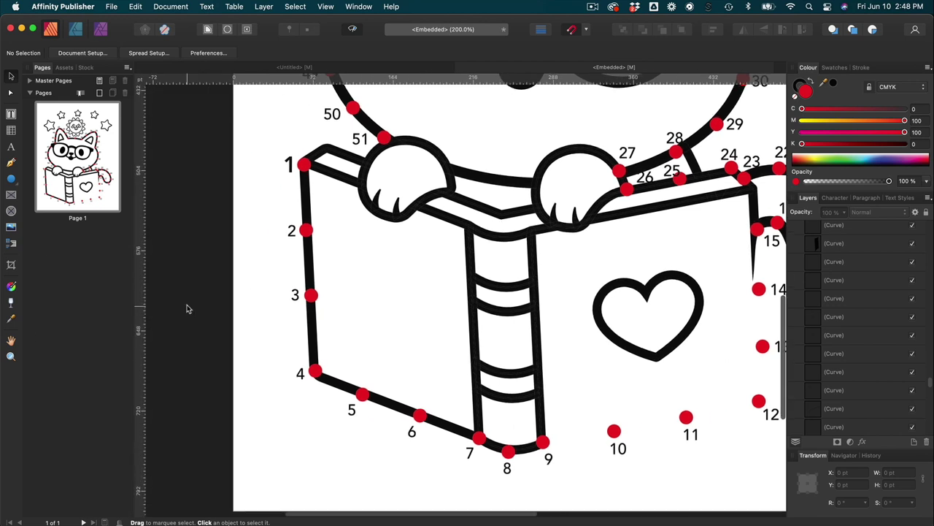
pyautogui.click(306, 212)
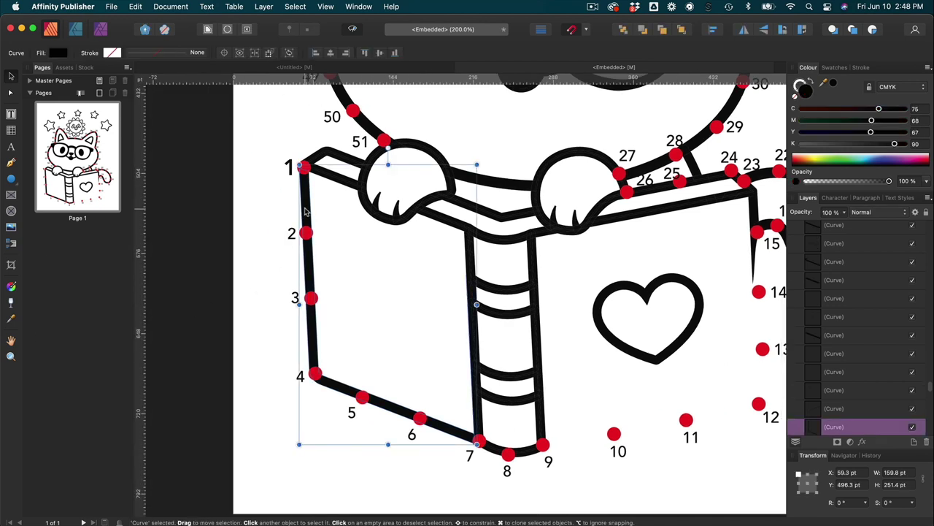
pyautogui.moveTo(304, 214); pyautogui.dragTo(275, 238)
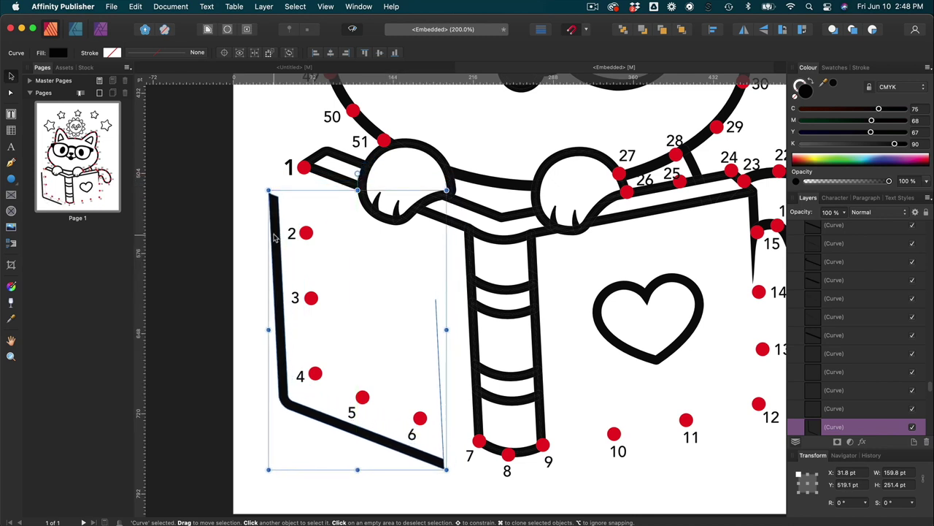
pyautogui.press('Delete')
pyautogui.hscroll(5, 274, 237)
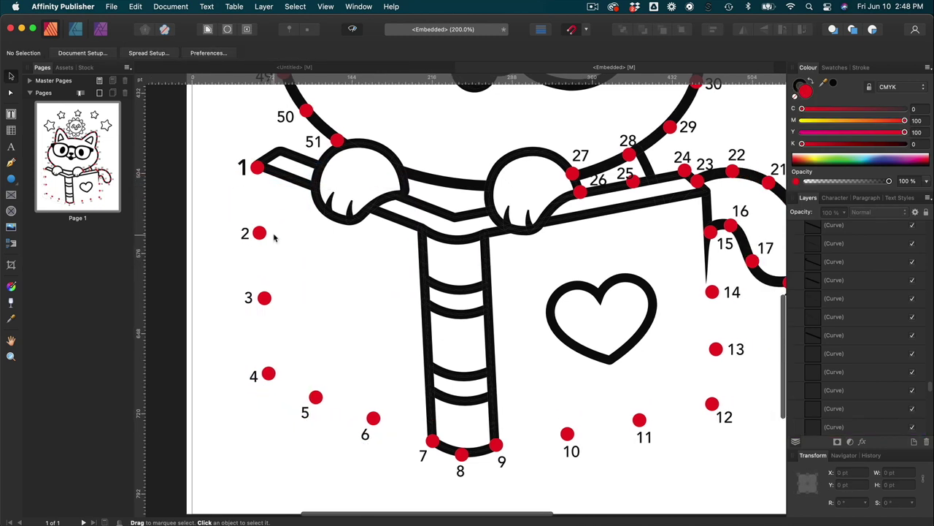
pyautogui.click(351, 448)
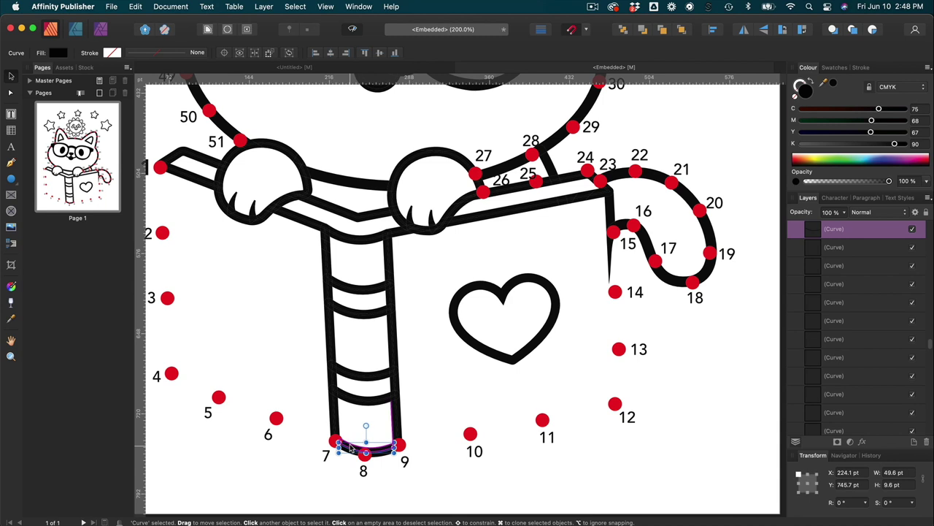
pyautogui.press('super+d')
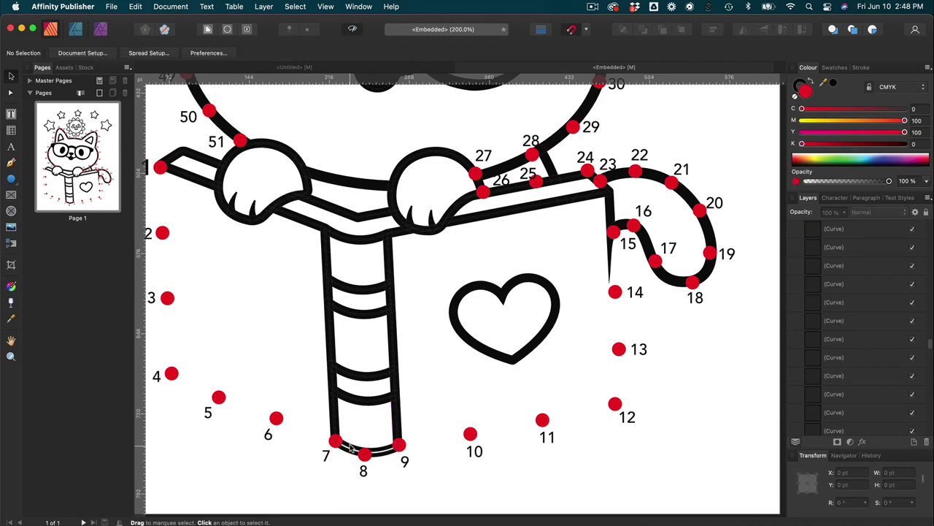
pyautogui.press('super+equal')
pyautogui.press('super+equal')
pyautogui.press('super+equal')
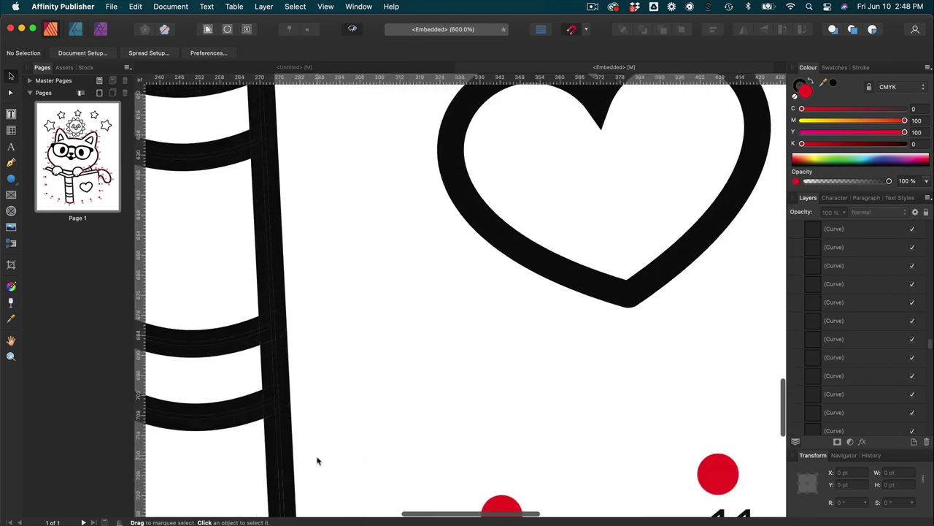
# - Delete the thick and thin curves under the ladder at dots 7–9
pyautogui.scroll(-5, 318, 461)
pyautogui.hscroll(-6, 318, 460)
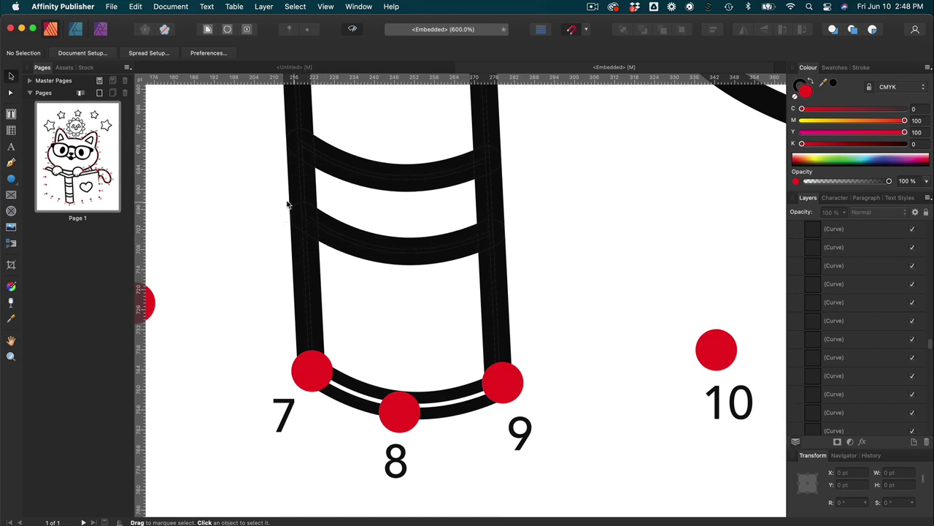
pyautogui.scroll(-2, 438, 381)
pyautogui.scroll(1, 438, 381)
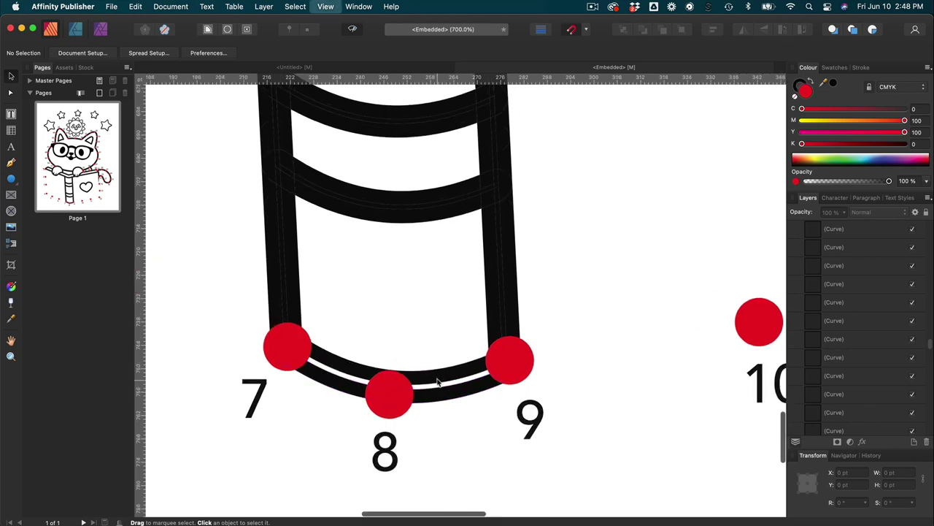
pyautogui.click(440, 378)
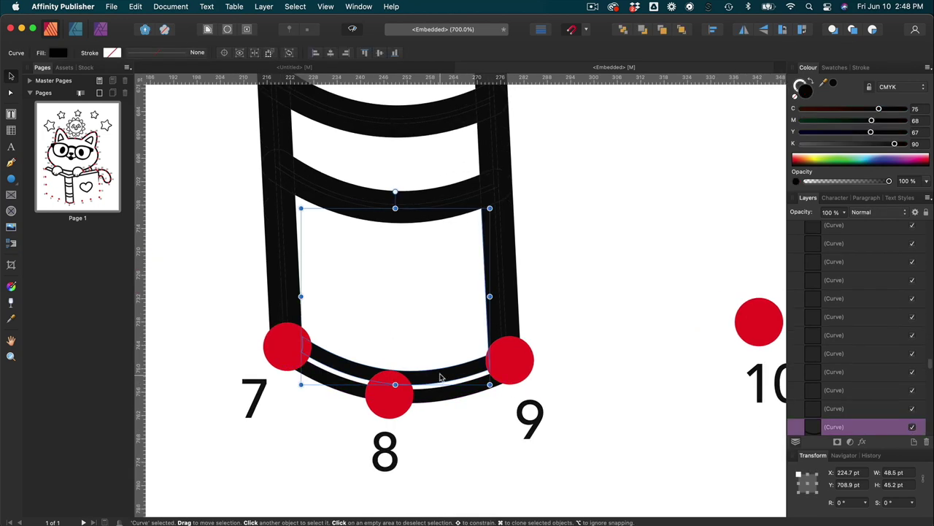
pyautogui.press('Delete')
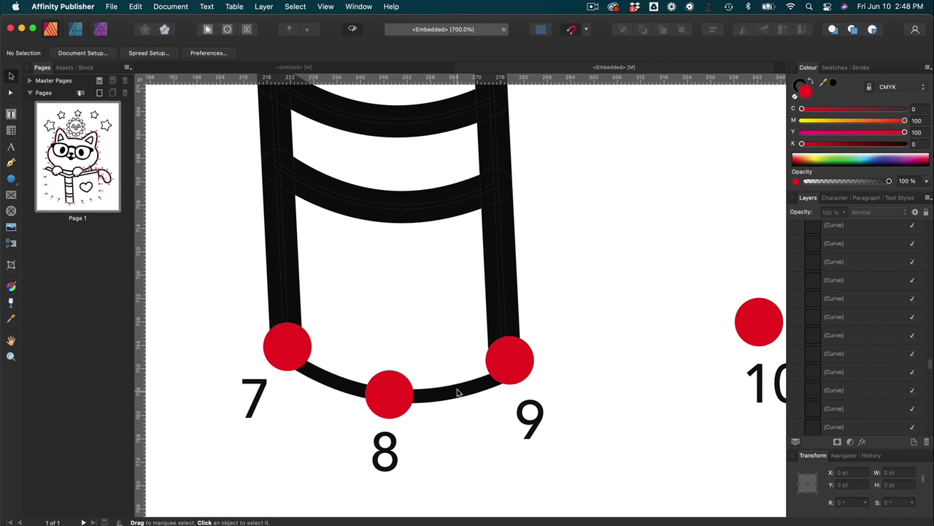
pyautogui.click(458, 393)
pyautogui.press('Delete')
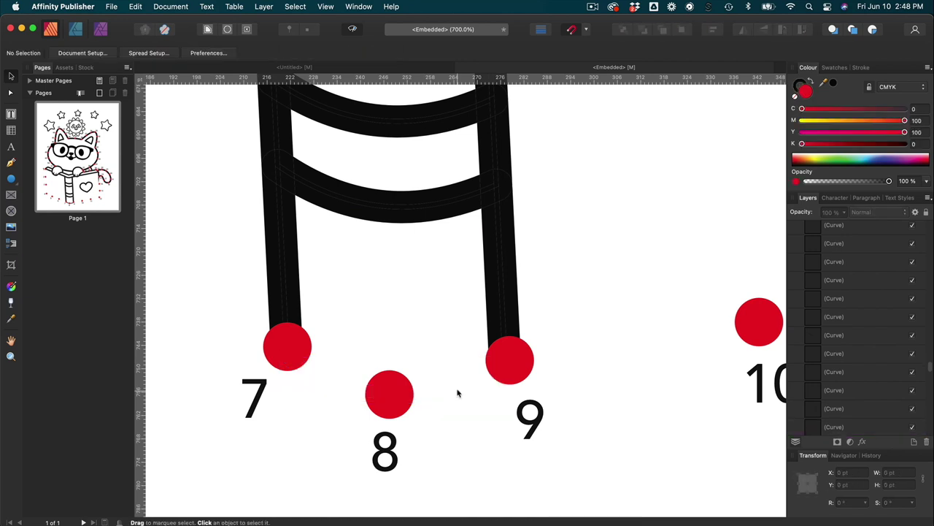
# - Delete the thin outline spike between dots 14 and 15
pyautogui.hscroll(10, 458, 393)
pyautogui.scroll(3, 458, 392)
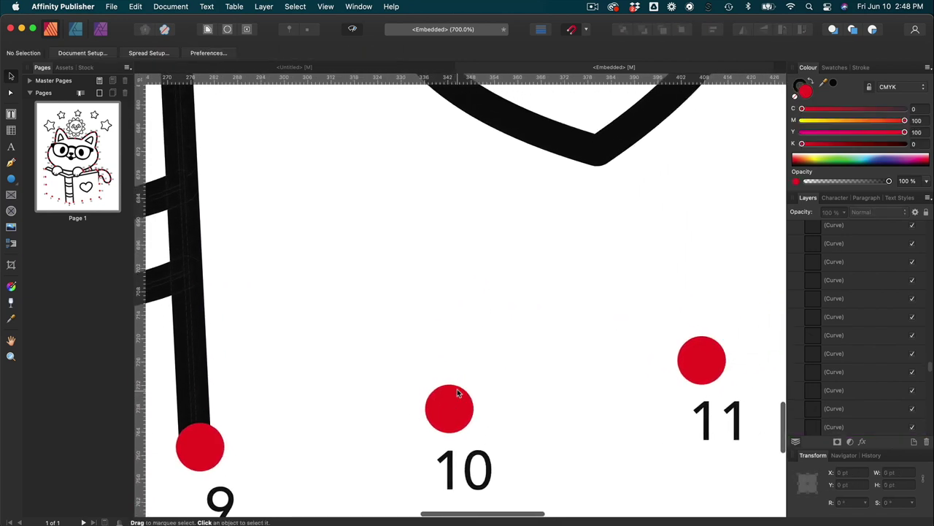
pyautogui.scroll(-6, 456, 391)
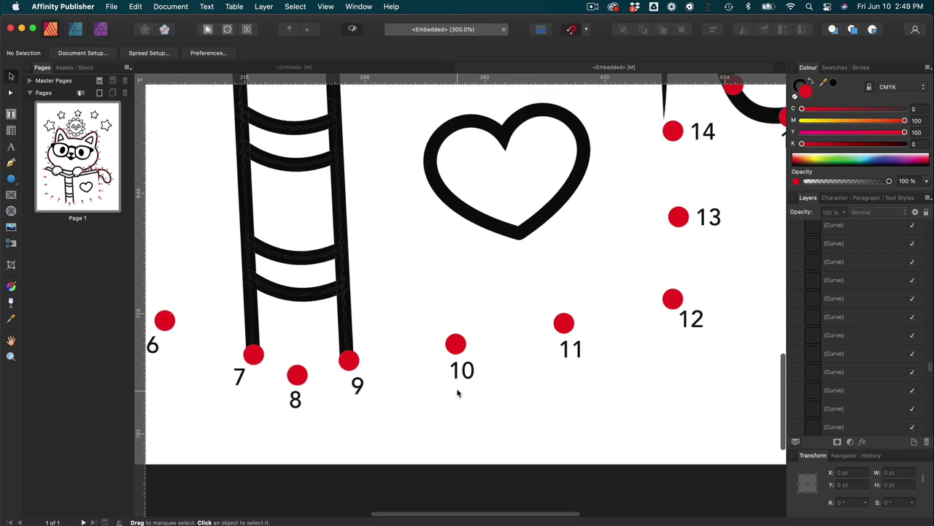
pyautogui.hscroll(2, 458, 392)
pyautogui.scroll(5, 457, 392)
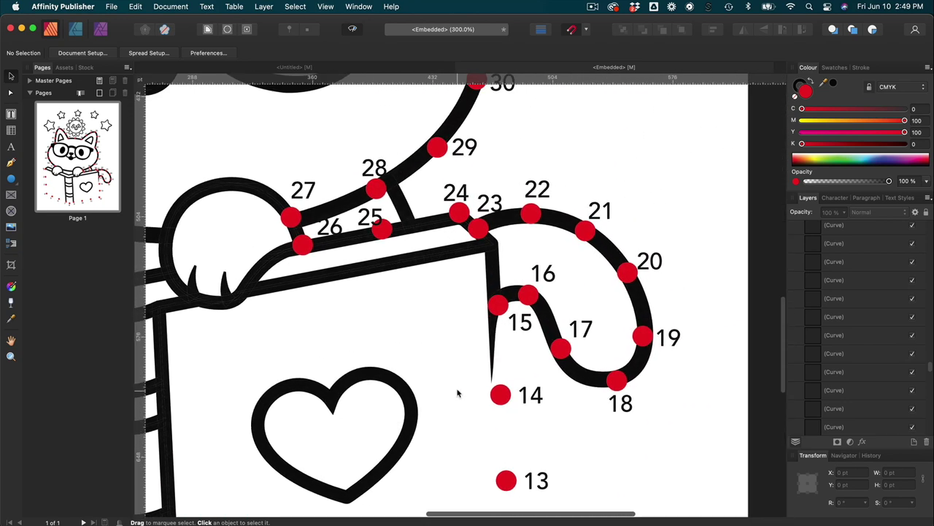
pyautogui.scroll(4, 457, 392)
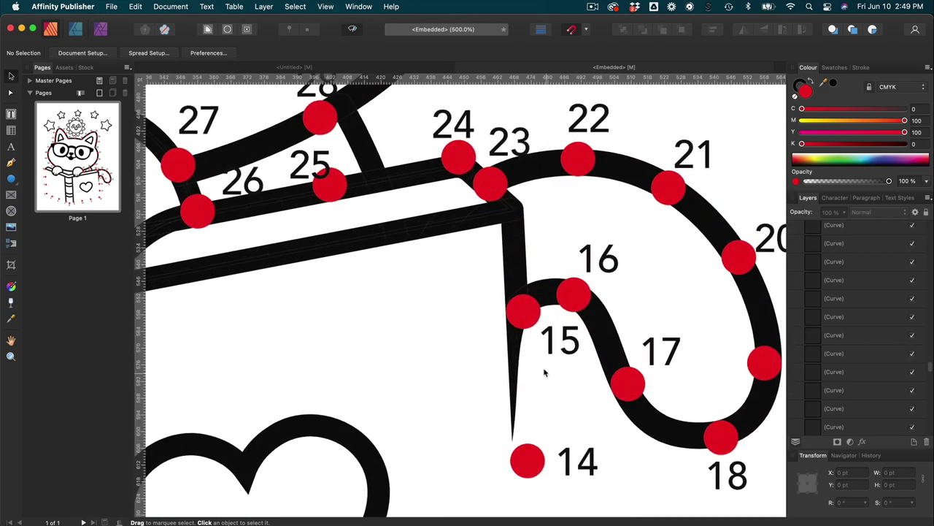
pyautogui.click(516, 363)
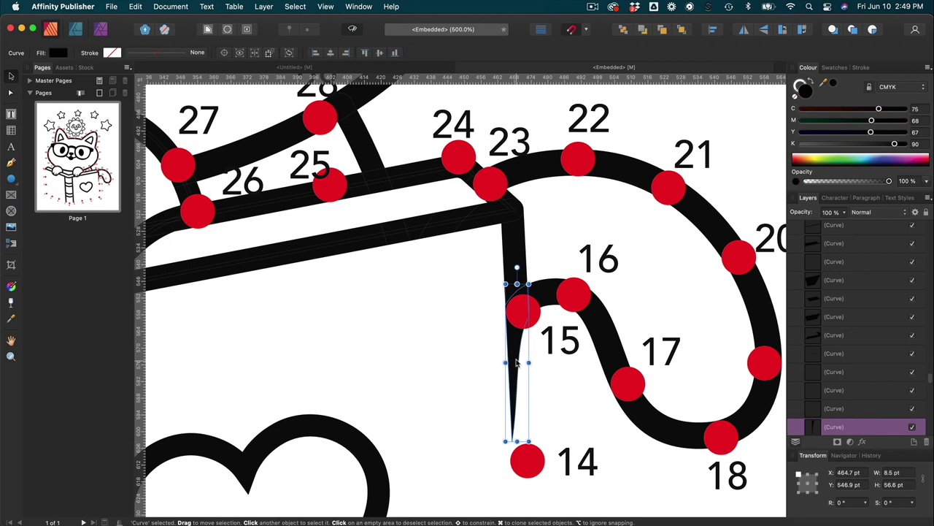
pyautogui.press('Delete')
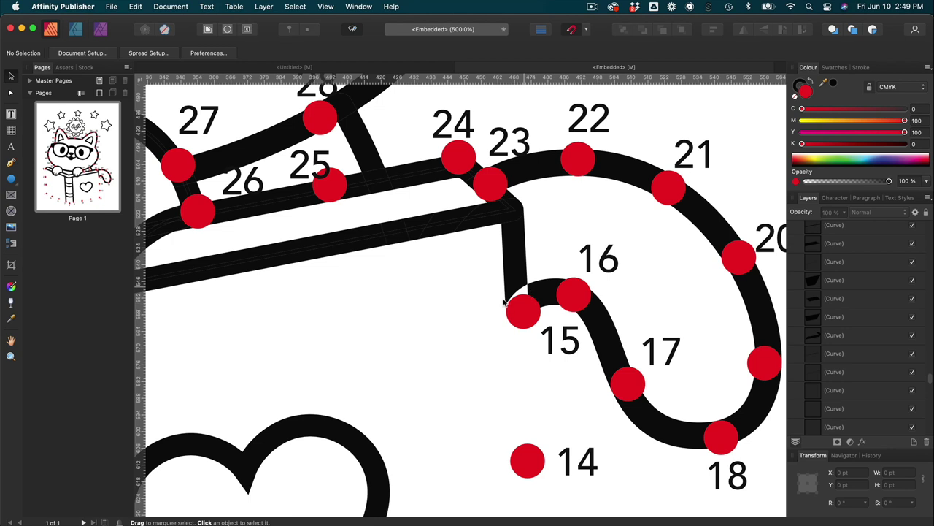
# - Delete the cat's tail outline running through dots 15–23
pyautogui.hscroll(3, 484, 321)
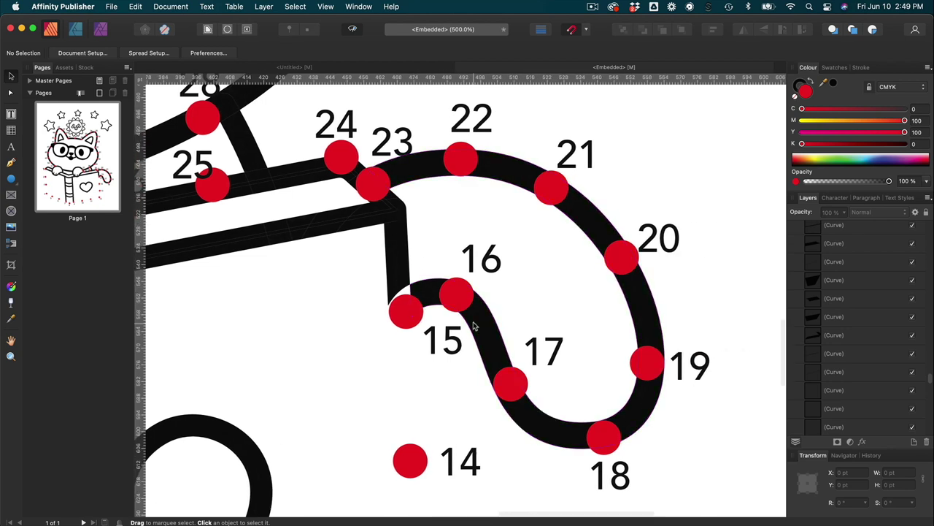
pyautogui.click(480, 326)
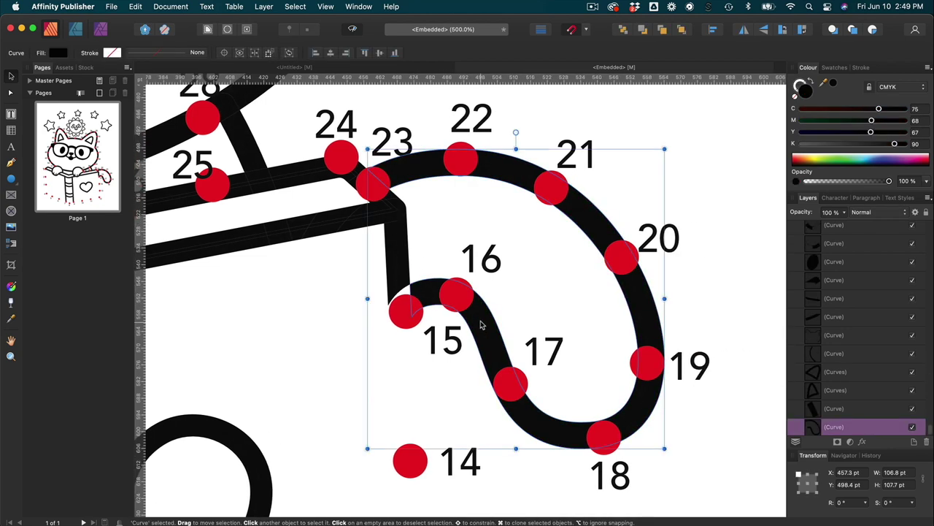
pyautogui.moveTo(480, 326)
pyautogui.mouseDown()
pyautogui.moveTo(536, 325)
pyautogui.moveTo(495, 324)
pyautogui.mouseUp()
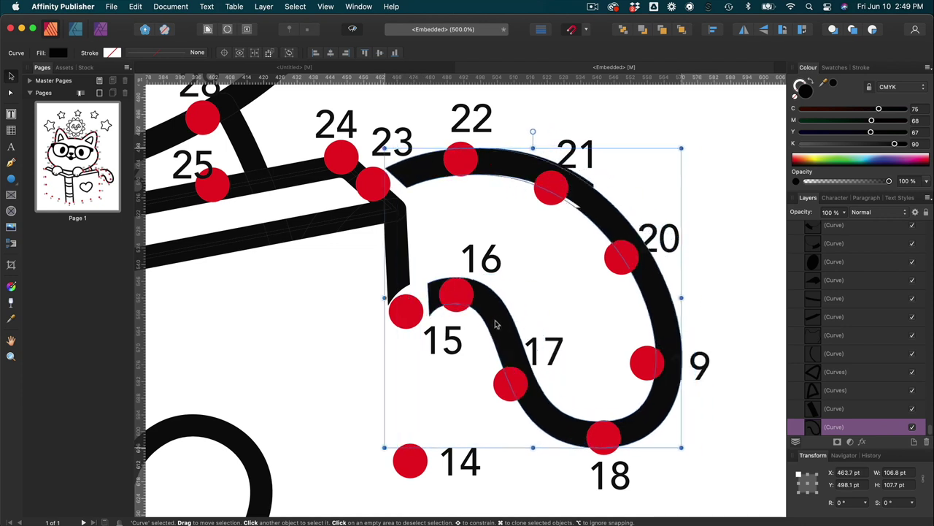
pyautogui.press('Delete')
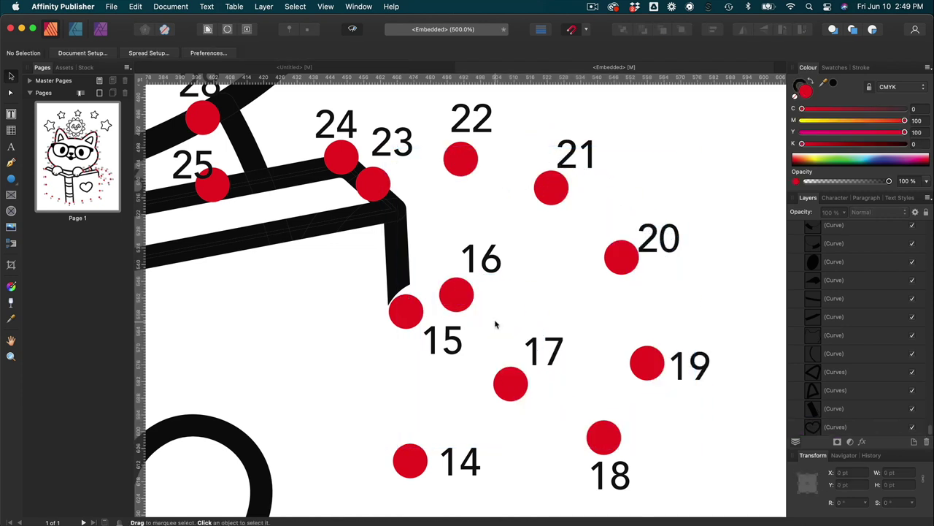
# - Delete the small curve piece beside dot 23
pyautogui.hscroll(-10, 495, 324)
pyautogui.scroll(4, 495, 324)
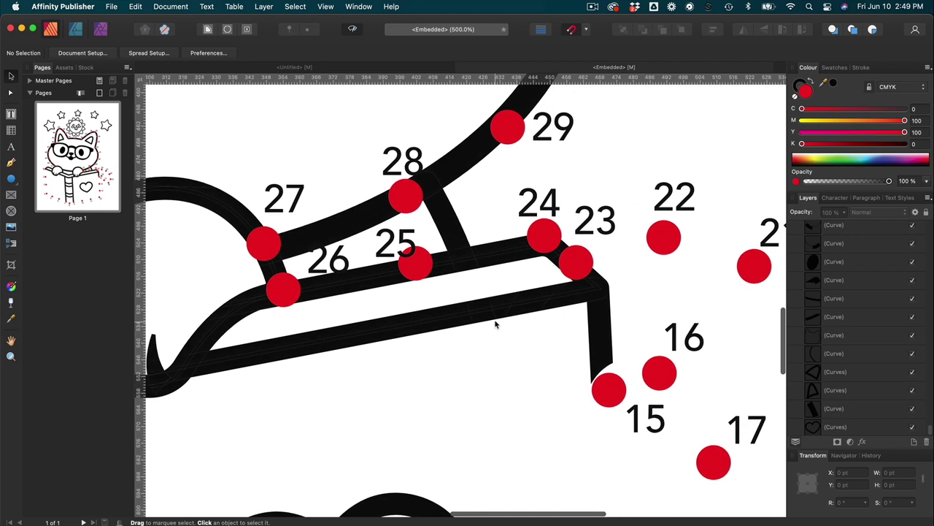
pyautogui.scroll(-3, 495, 324)
pyautogui.scroll(3, 494, 323)
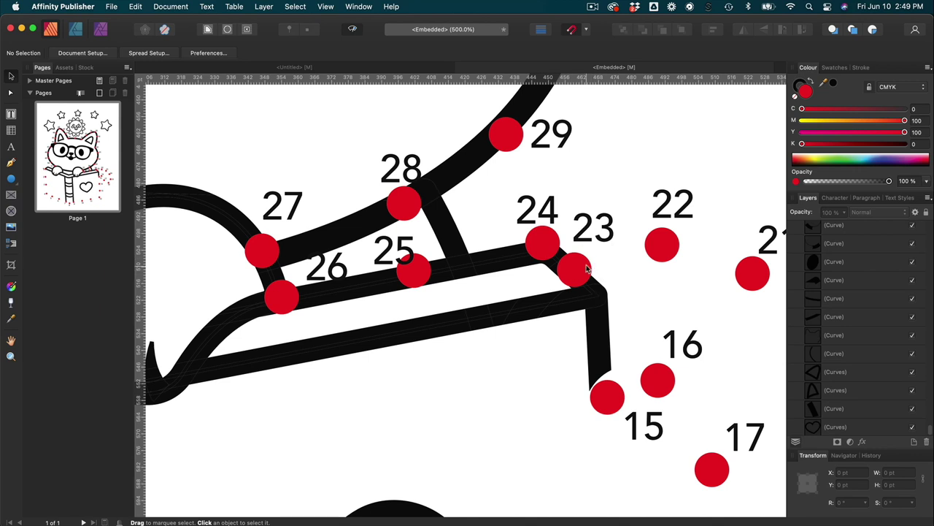
pyautogui.hscroll(5, 587, 269)
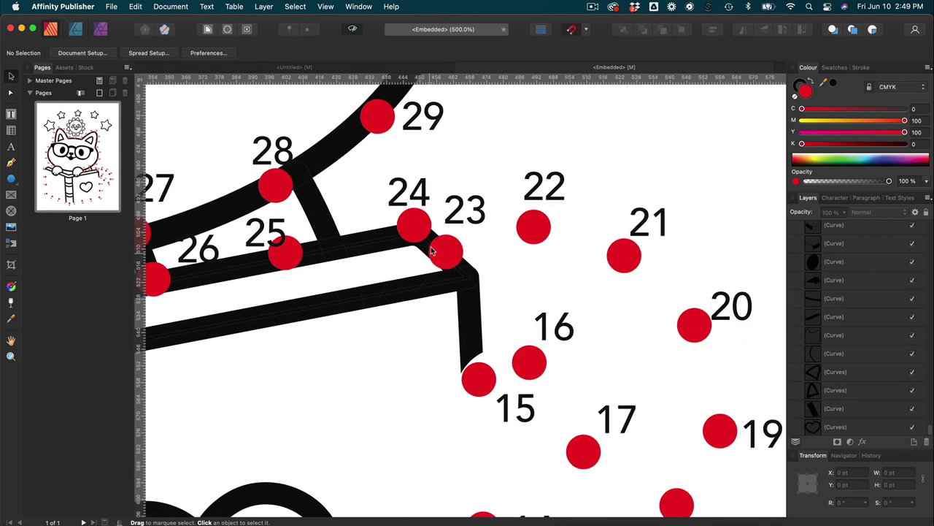
pyautogui.click(422, 247)
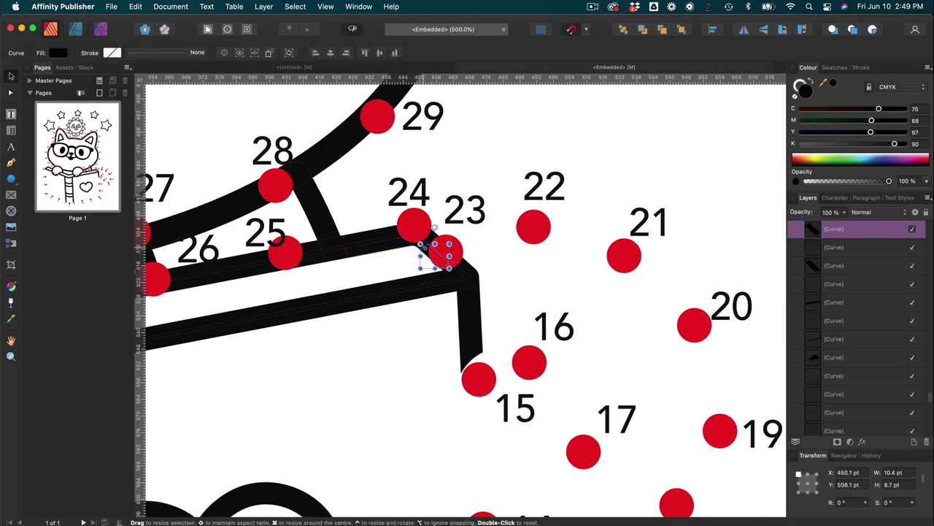
pyautogui.press('Delete')
# - Select the small outline pieces below dots 23 and 24, then clear the selection
pyautogui.scroll(2, 424, 248)
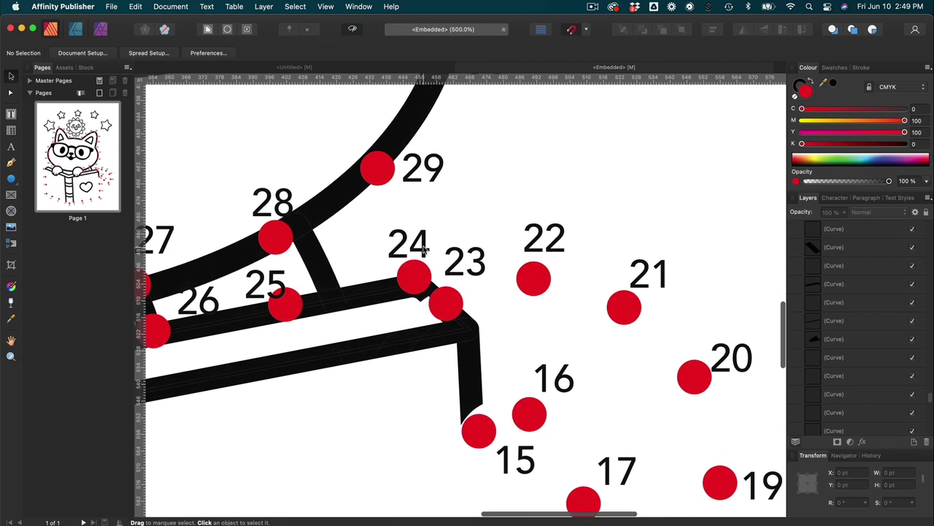
pyautogui.scroll(3, 423, 248)
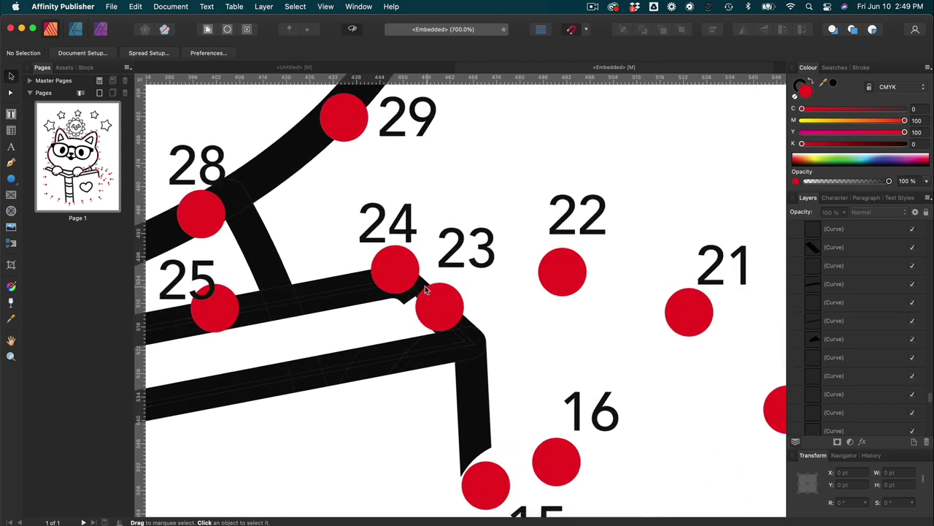
pyautogui.click(409, 300)
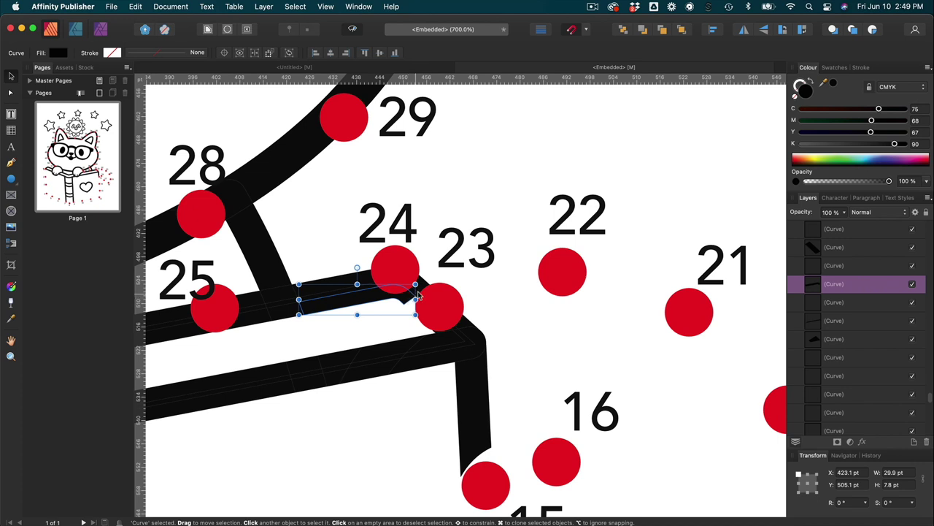
pyautogui.click(427, 301)
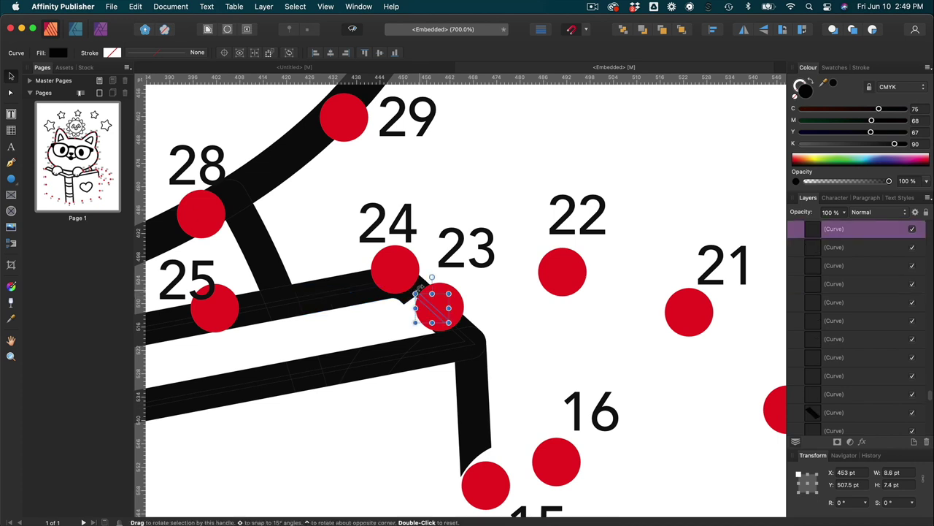
pyautogui.click(462, 326)
pyautogui.click(463, 325)
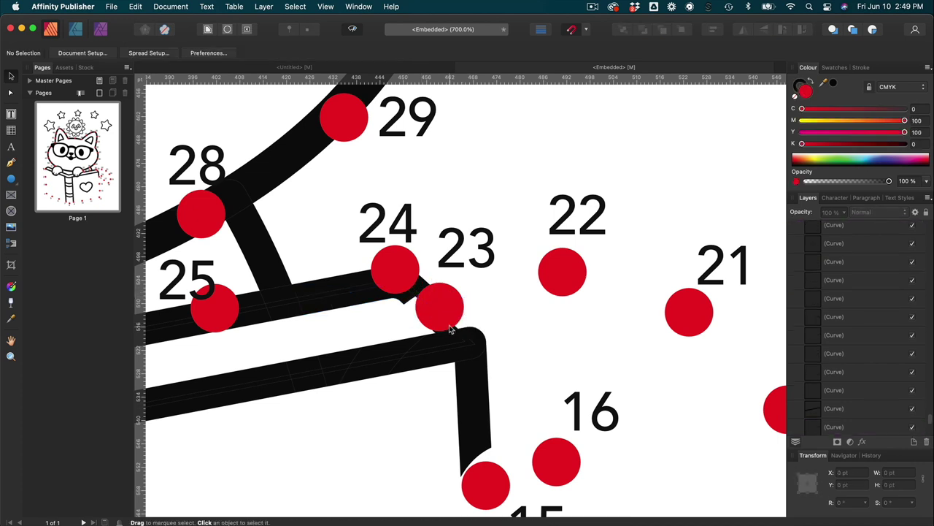
pyautogui.click(452, 329)
pyautogui.click(453, 329)
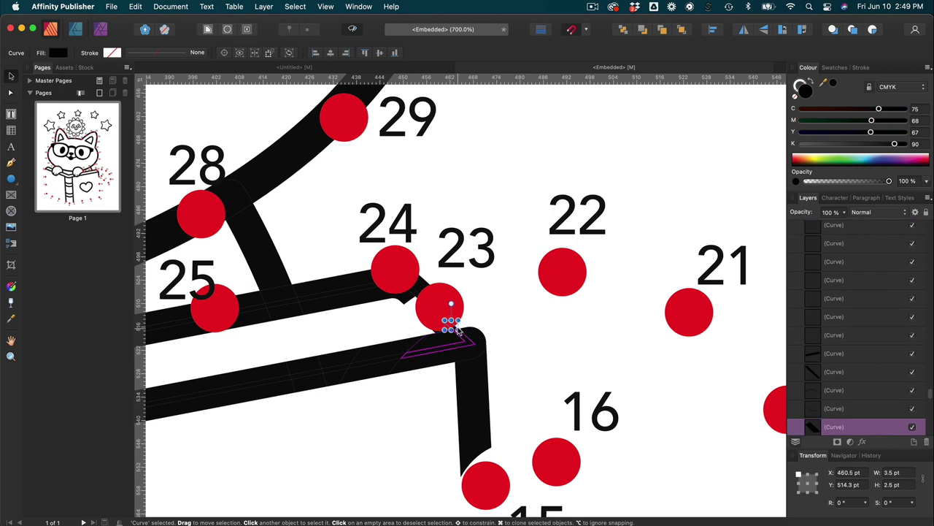
pyautogui.click(458, 332)
# - Delete the small outline piece below dot 23
pyautogui.scroll(5, 458, 331)
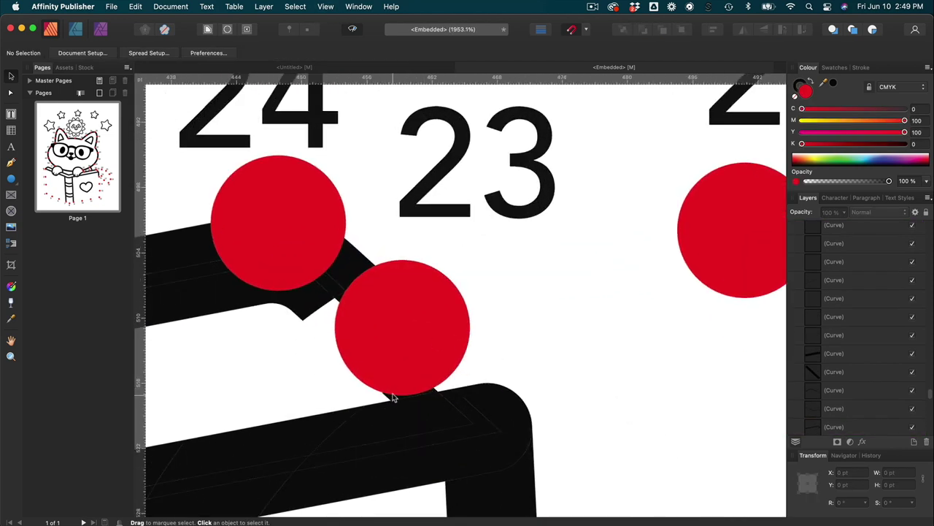
pyautogui.click(390, 396)
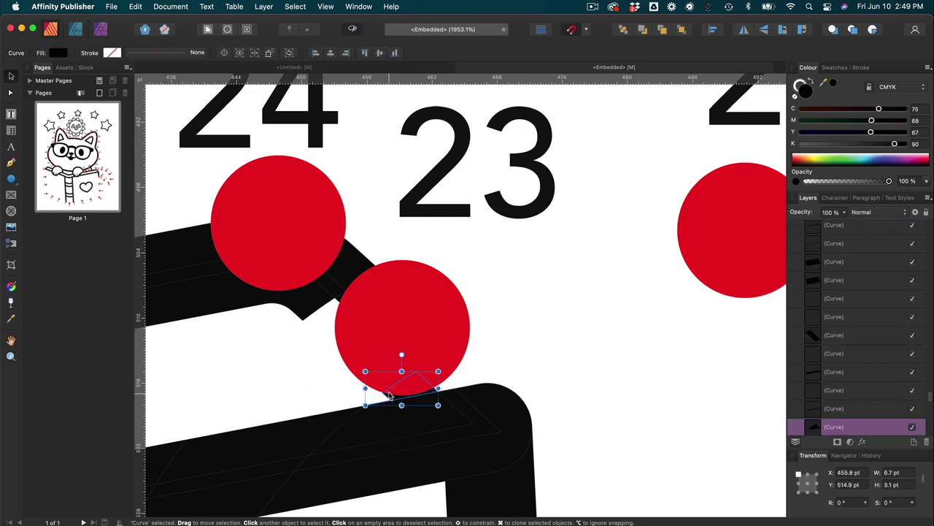
pyautogui.press('Delete')
pyautogui.scroll(-5, 873, 333)
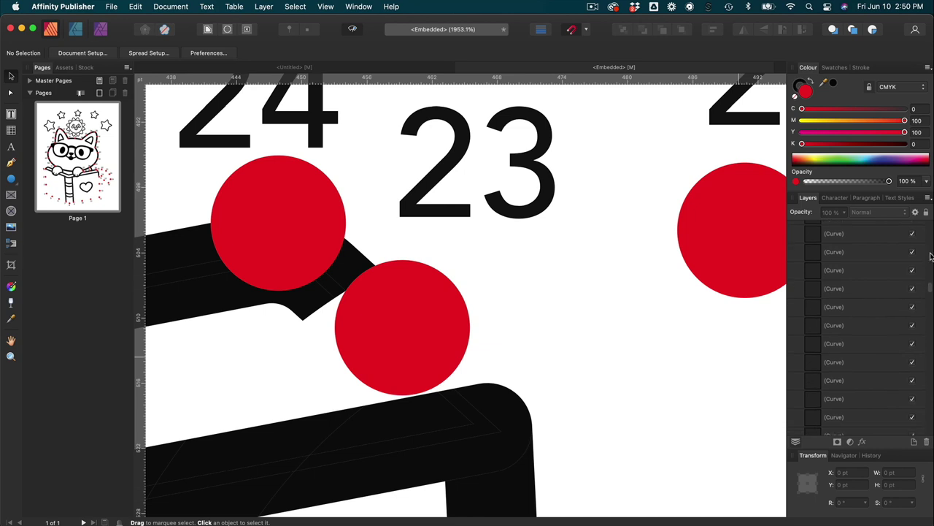
# - Hide the Dots layer, delete the diagonal outline piece under dot 23, and show the dots again
pyautogui.moveTo(931, 287); pyautogui.dragTo(930, 216)
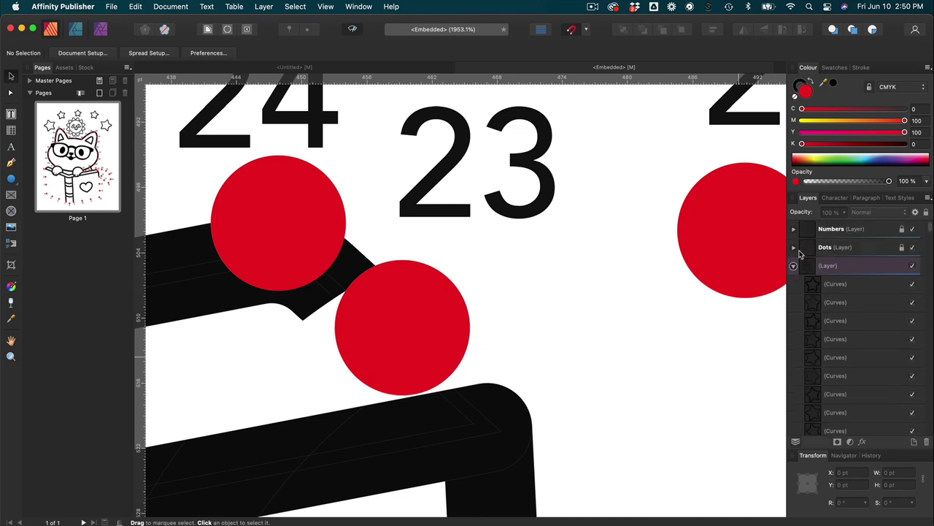
pyautogui.click(913, 248)
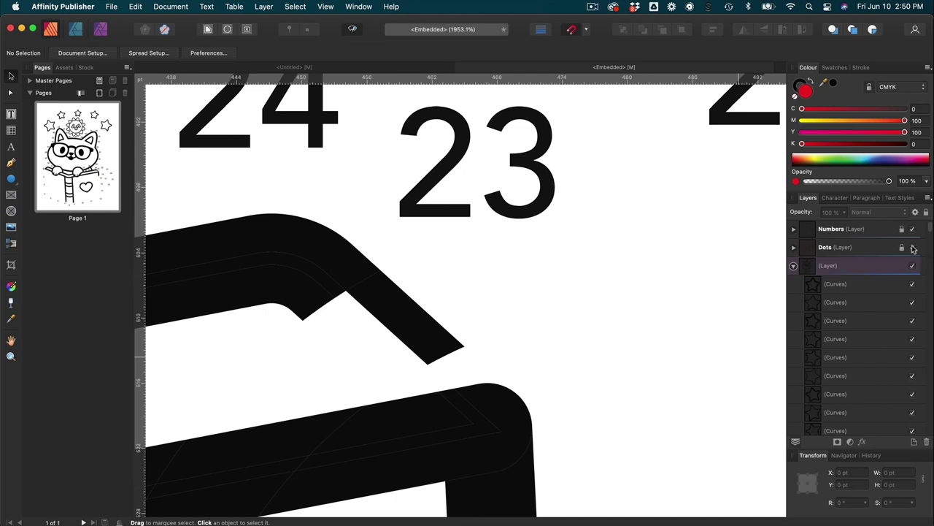
pyautogui.click(912, 248)
pyautogui.click(912, 247)
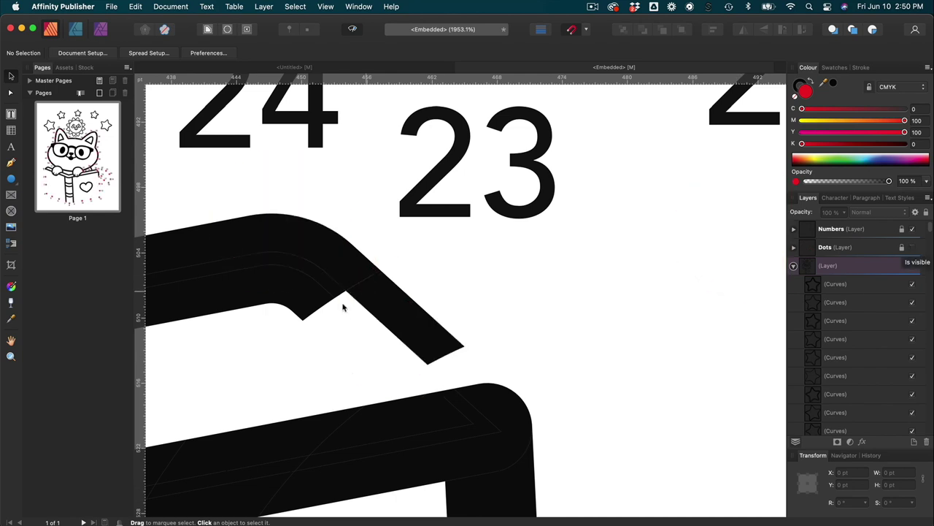
pyautogui.click(402, 321)
pyautogui.press('Delete')
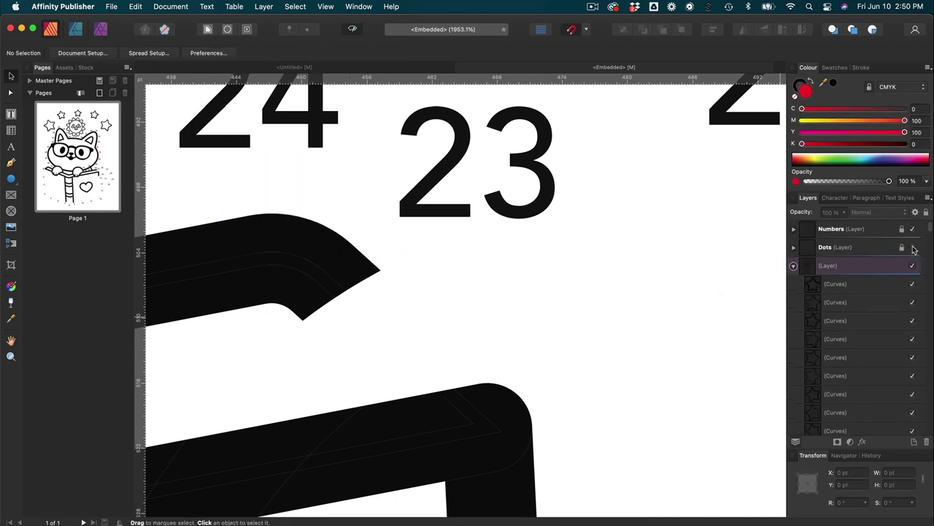
pyautogui.click(913, 248)
pyautogui.press('super+minus')
pyautogui.scroll(-5, 625, 317)
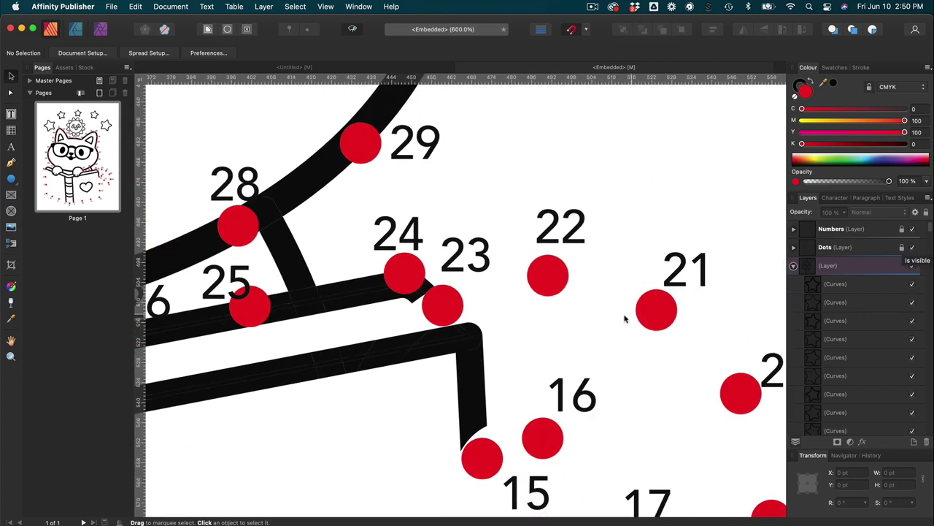
# - Delete the outline between dots 25 and 26
pyautogui.hscroll(-3, 625, 316)
pyautogui.scroll(-3, 521, 336)
pyautogui.scroll(3, 521, 336)
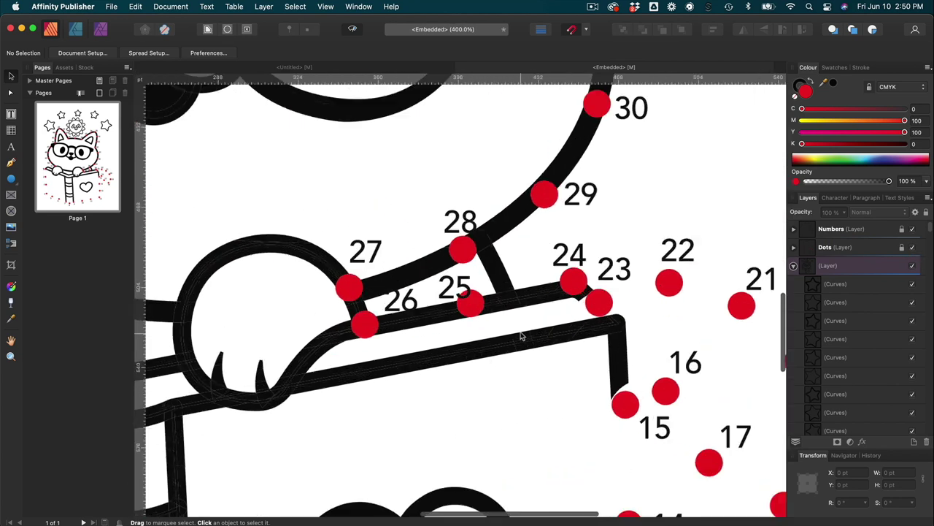
pyautogui.click(542, 292)
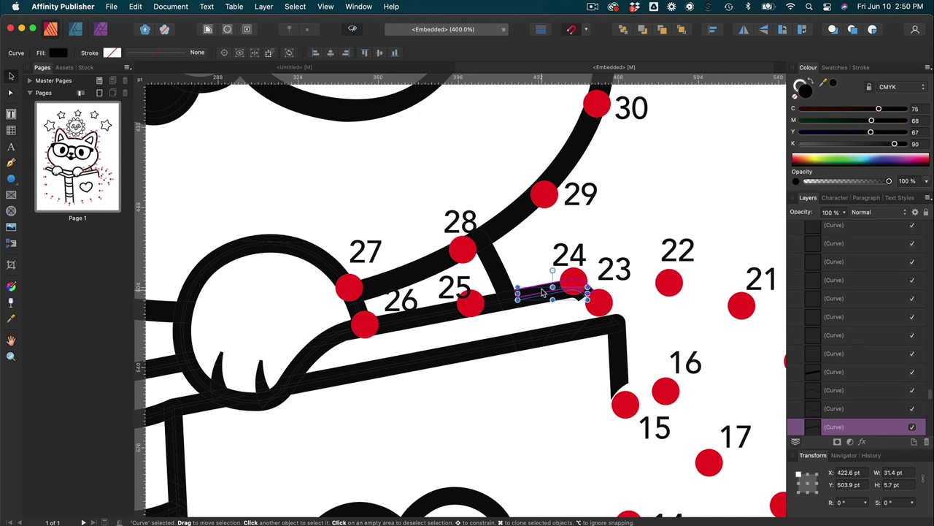
pyautogui.click(528, 300)
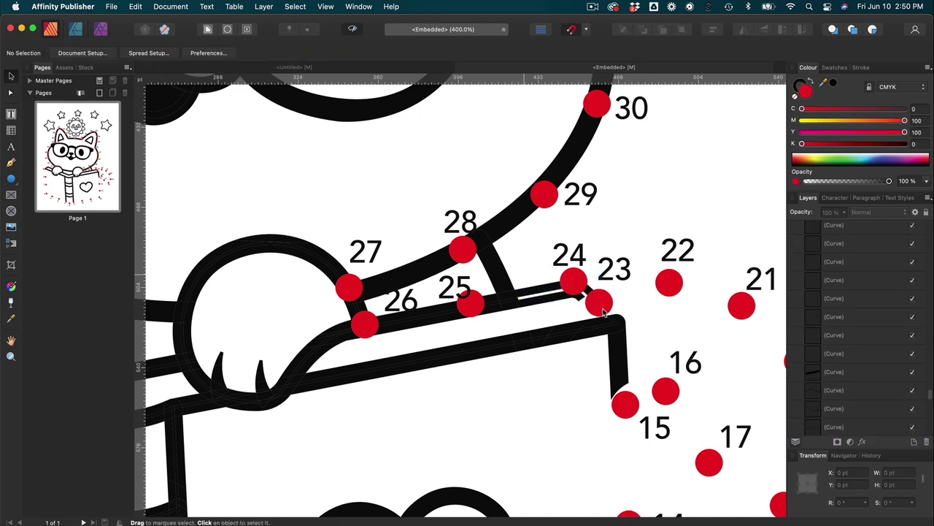
pyautogui.click(416, 319)
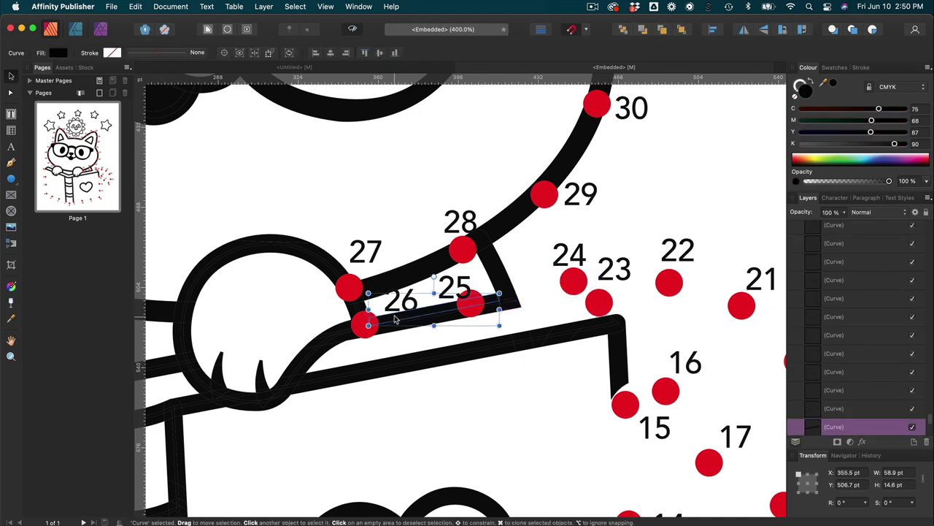
pyautogui.press('Delete')
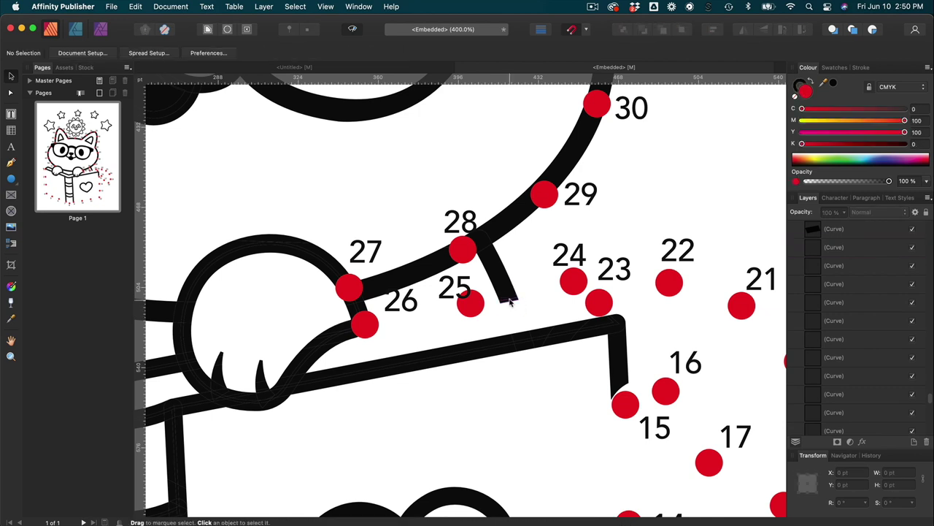
pyautogui.click(508, 296)
pyautogui.click(529, 303)
pyautogui.click(506, 292)
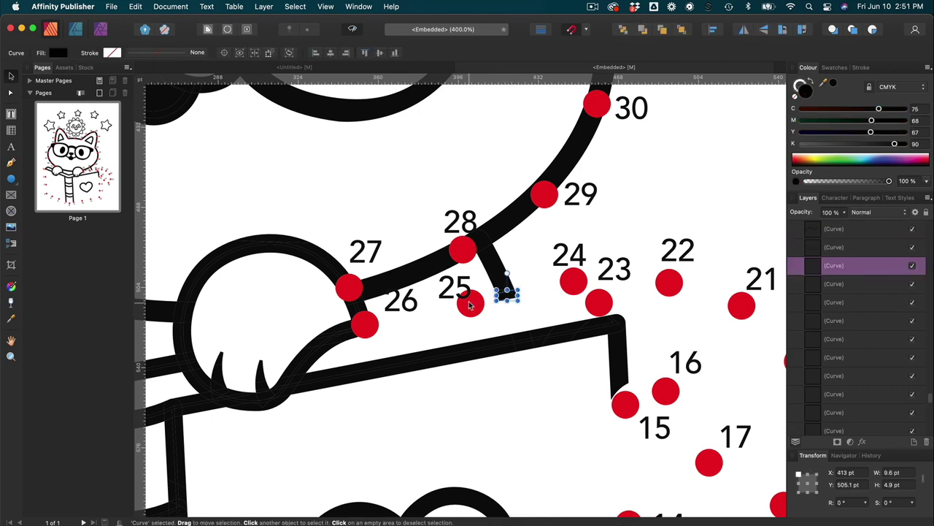
# - Delete the outline pieces between dots 26 and 27 and between 27 and 28
pyautogui.scroll(2, 436, 441)
pyautogui.click(351, 356)
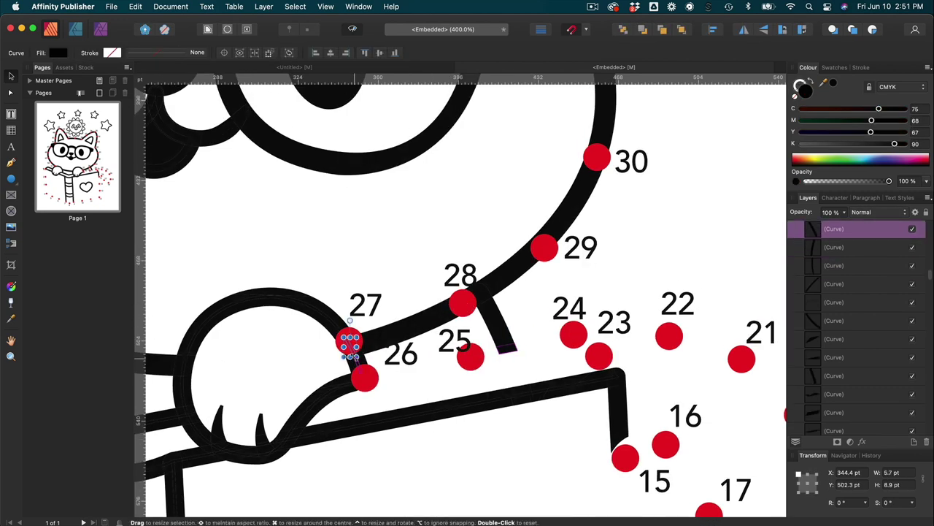
pyautogui.scroll(4, 352, 357)
pyautogui.scroll(2, 354, 356)
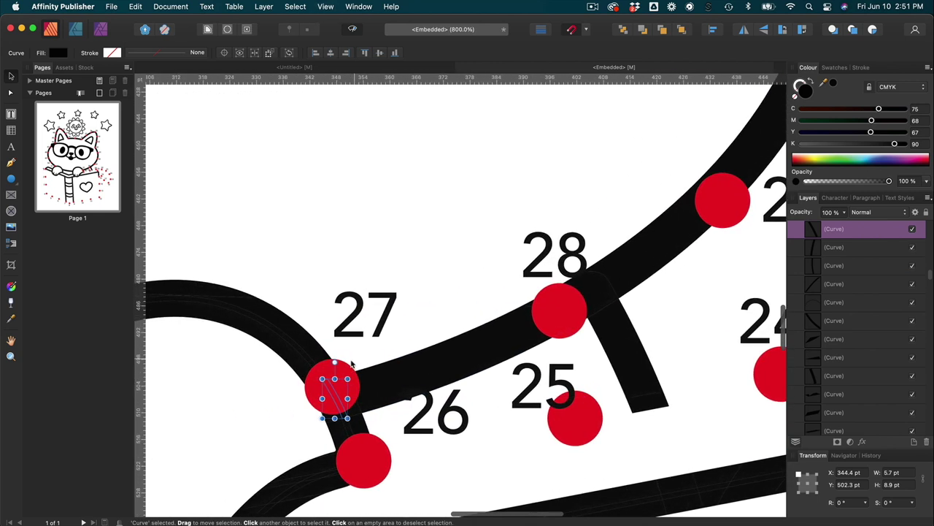
pyautogui.click(354, 433)
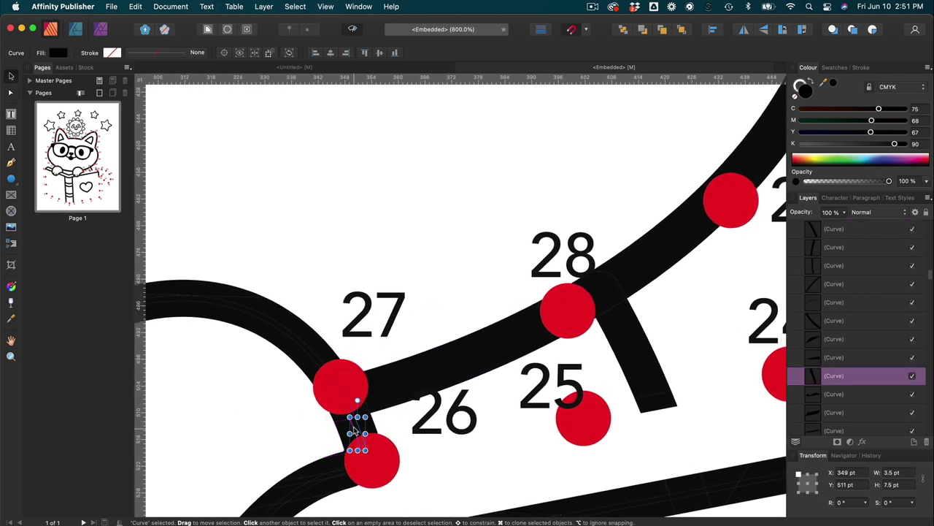
pyautogui.press('Delete')
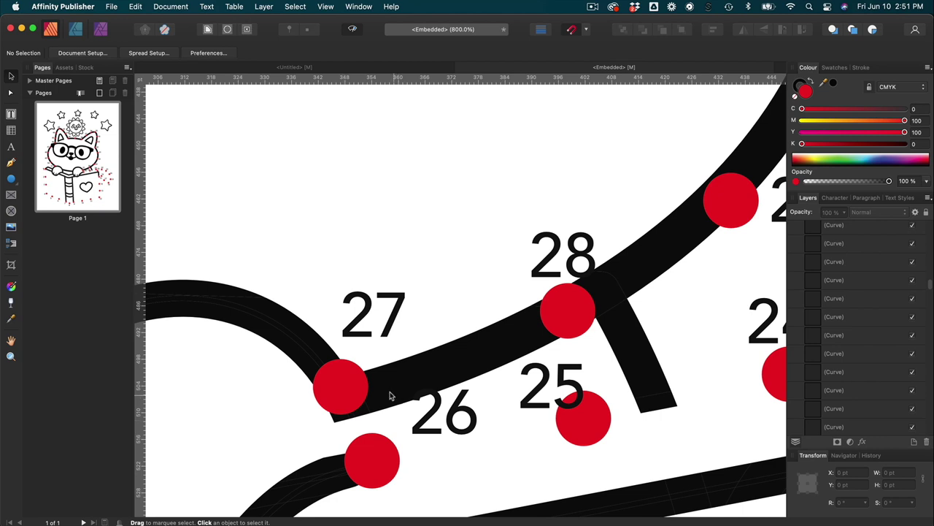
pyautogui.click(389, 392)
pyautogui.press('Delete')
# - Delete the stubs near dots 27 and 28 and the outline from dot 28 to 30
pyautogui.hscroll(3, 391, 395)
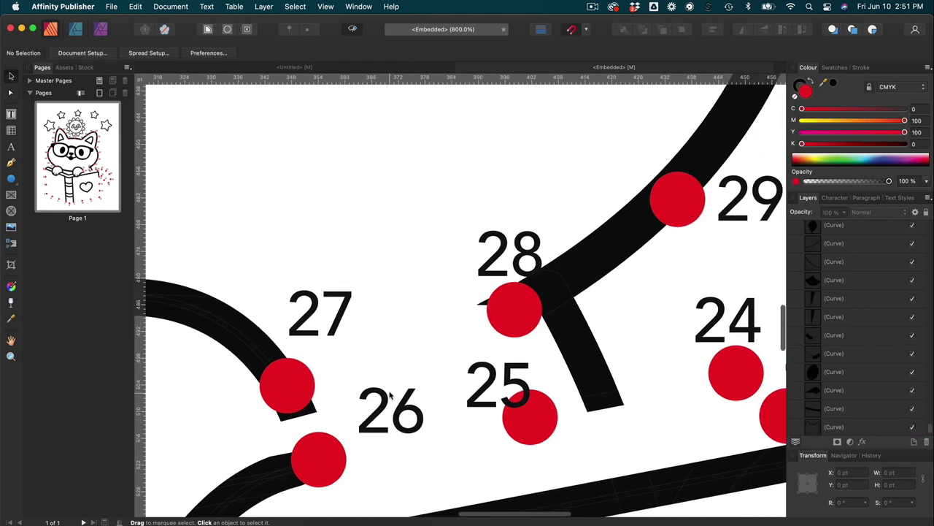
pyautogui.click(298, 411)
pyautogui.press('Delete')
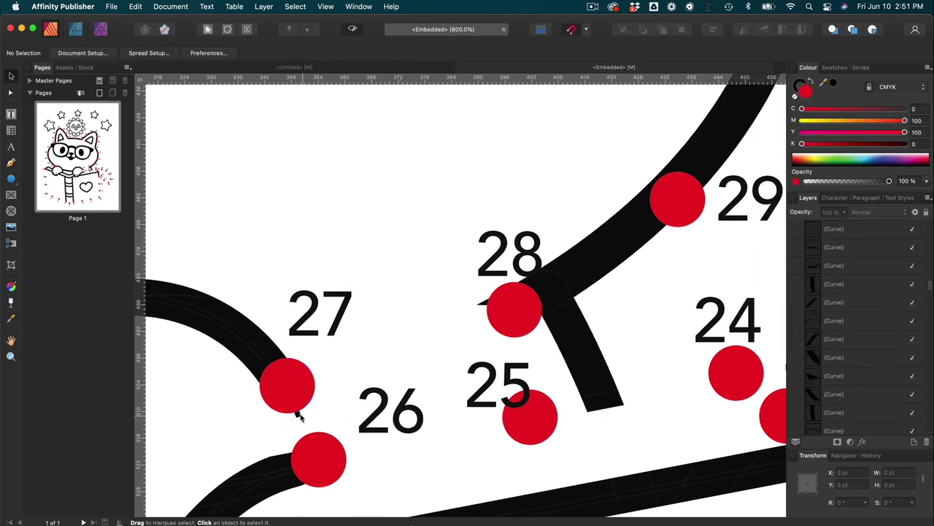
pyautogui.scroll(4, 390, 409)
pyautogui.hscroll(5, 391, 410)
pyautogui.hscroll(3, 392, 410)
pyautogui.scroll(2, 392, 411)
pyautogui.click(309, 415)
pyautogui.press('Delete')
pyautogui.click(404, 377)
pyautogui.press('Delete')
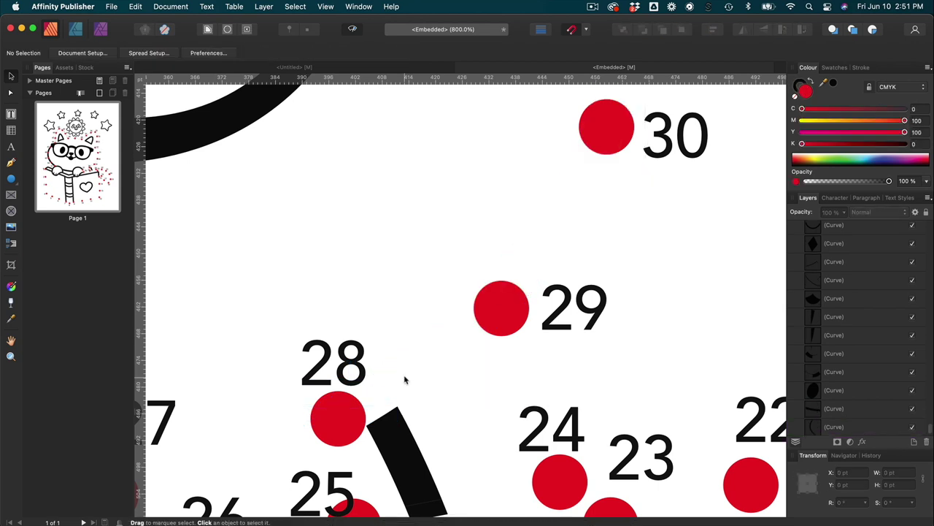
pyautogui.press('super+minus')
pyautogui.press('super+minus')
pyautogui.press('super+minus')
pyautogui.press('super+minus')
pyautogui.scroll(2, 406, 379)
# - Zoom in on the cat's left side and select the outline along dots 47–51
pyautogui.hscroll(-3, 405, 379)
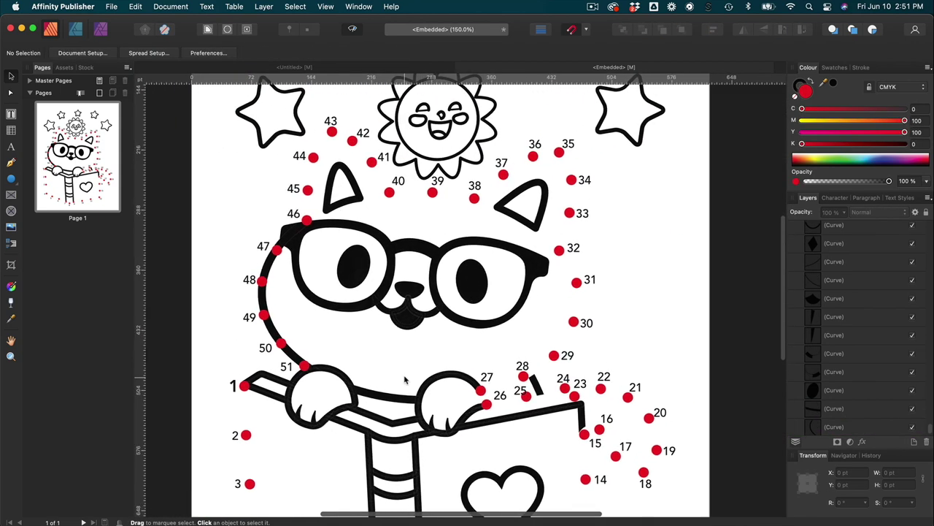
pyautogui.hscroll(-2, 405, 378)
pyautogui.press('super+plus')
pyautogui.press('super+plus')
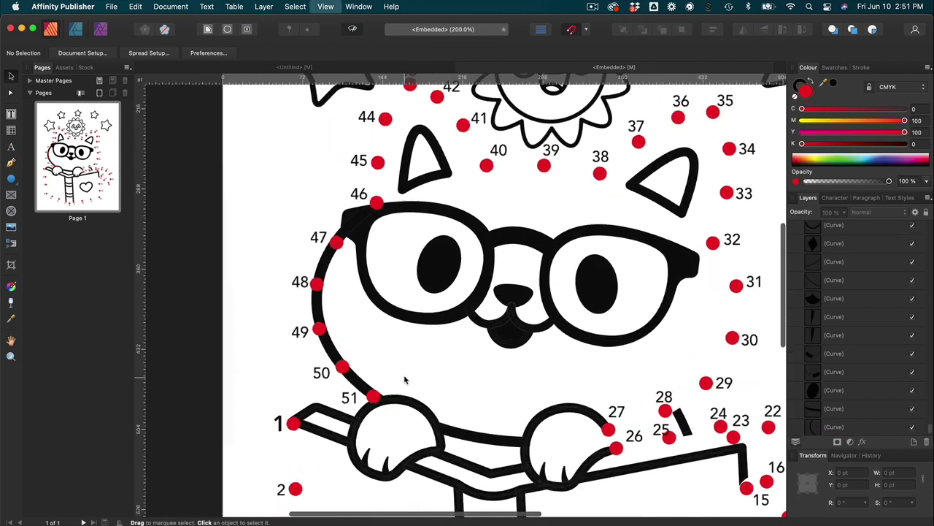
pyautogui.hscroll(-4, 357, 248)
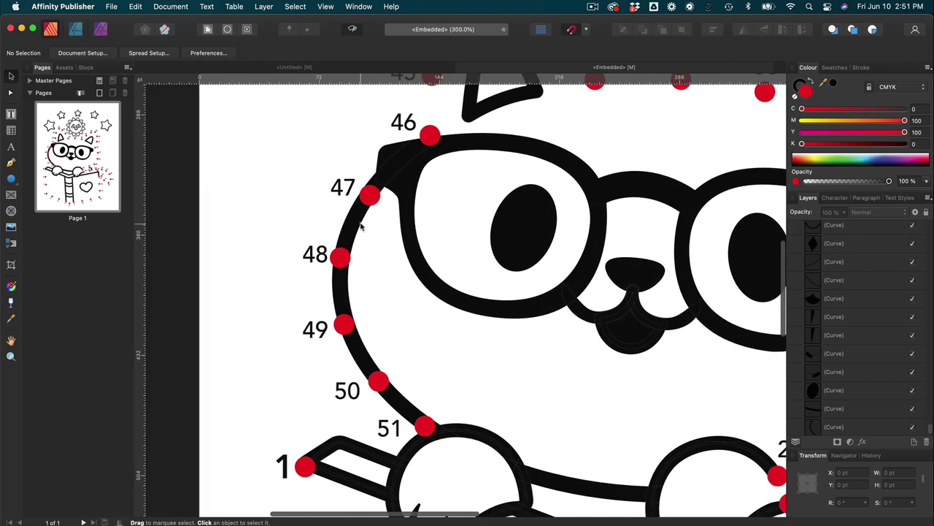
pyautogui.click(358, 226)
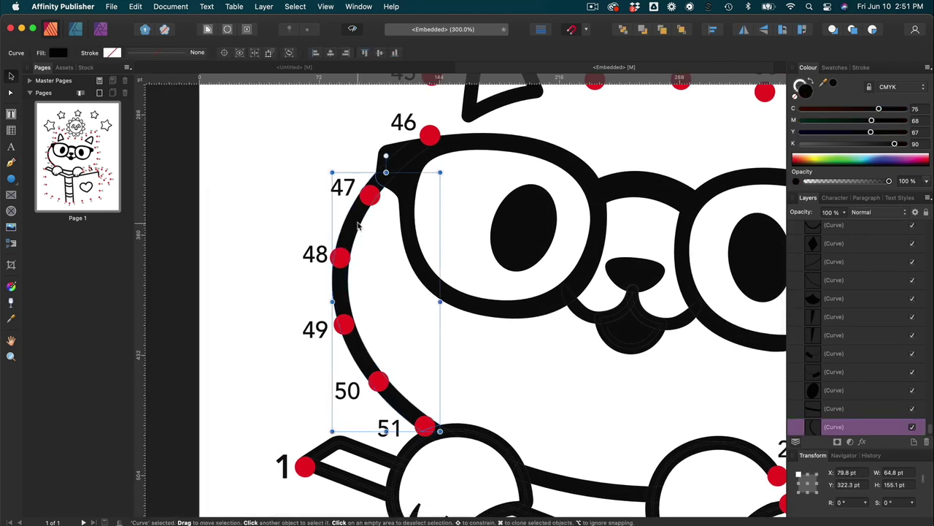
pyautogui.press('super+d')
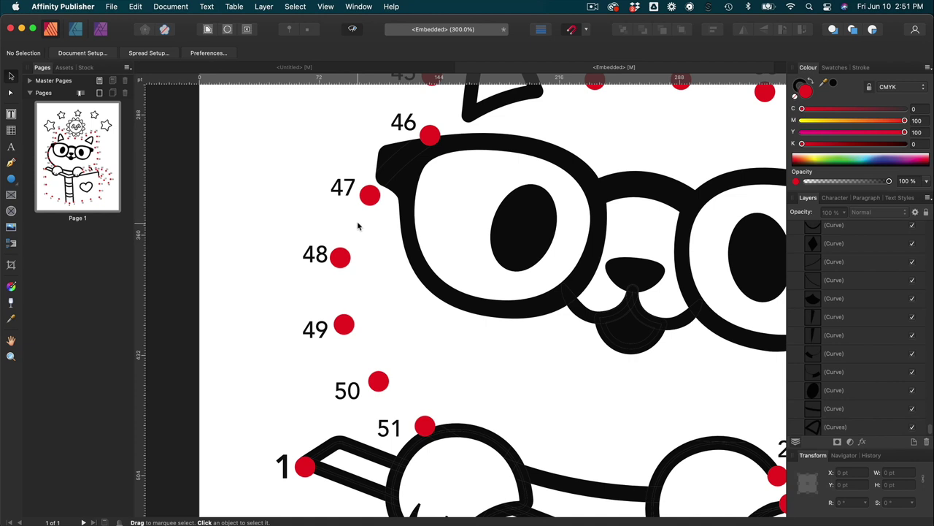
# - Zoom out to the whole page, then zoom to 400% on the right ear near dots 33–34
pyautogui.press('super+1')
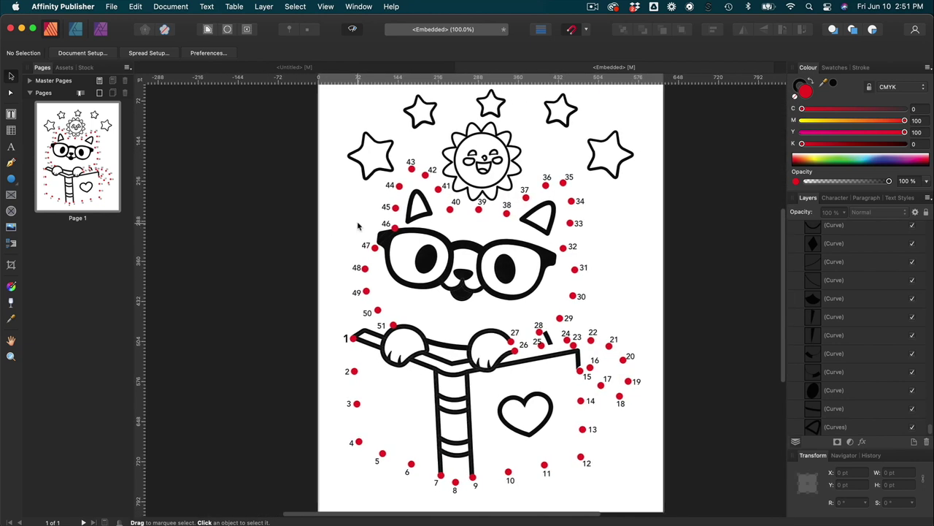
pyautogui.hscroll(2, 359, 226)
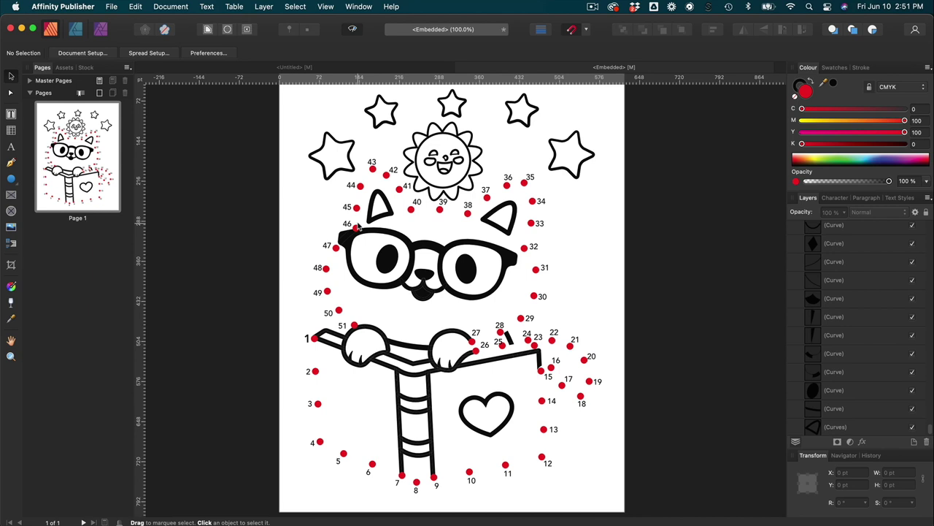
pyautogui.press('super+equal')
pyautogui.press('super+equal')
pyautogui.press('super+equal')
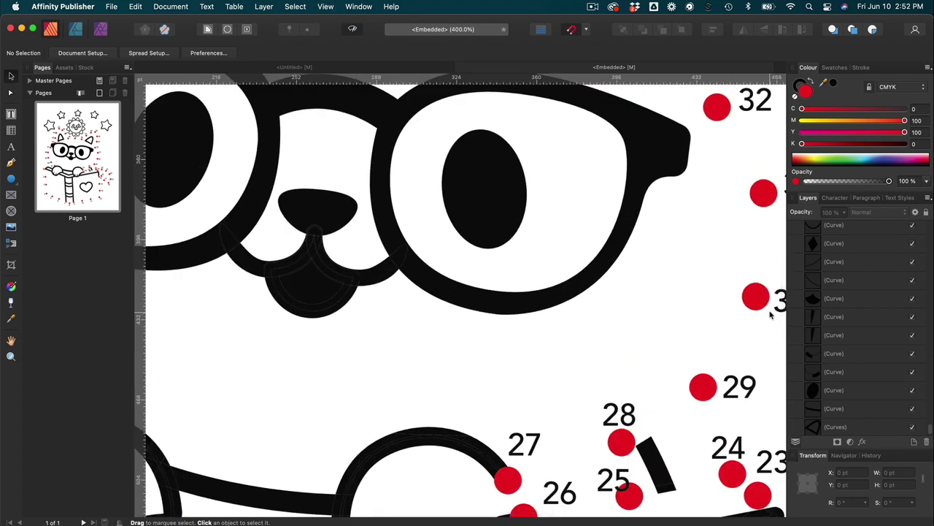
pyautogui.scroll(2, 708, 313)
pyautogui.hscroll(1, 708, 313)
pyautogui.scroll(5, 708, 312)
pyautogui.hscroll(5, 708, 312)
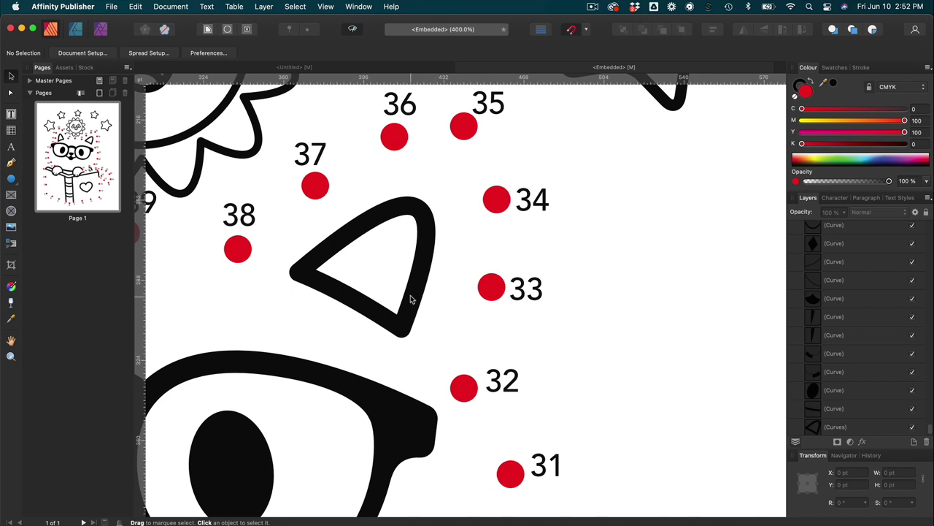
pyautogui.scroll(5, 410, 299)
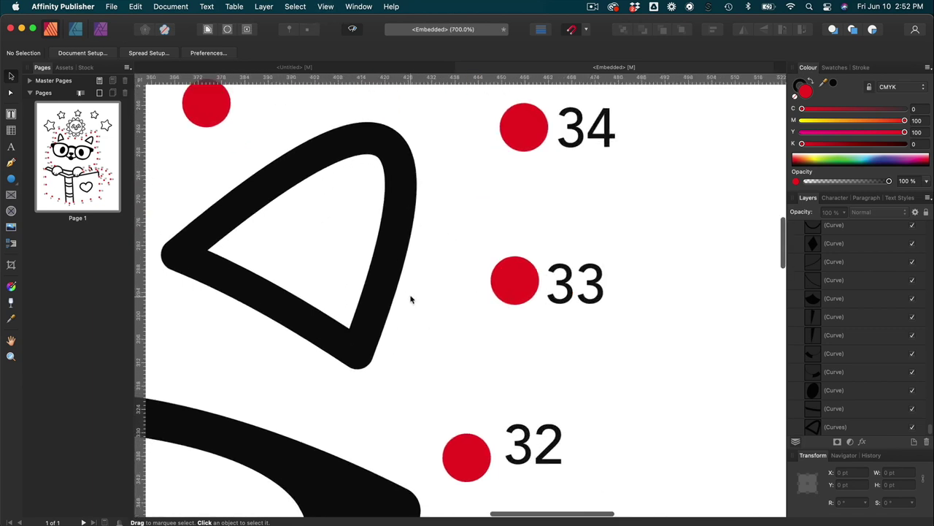
# - Draw a thin tilted red bar across the ear stroke, select it with the ear, and open Customise Toolbar
pyautogui.click(380, 298)
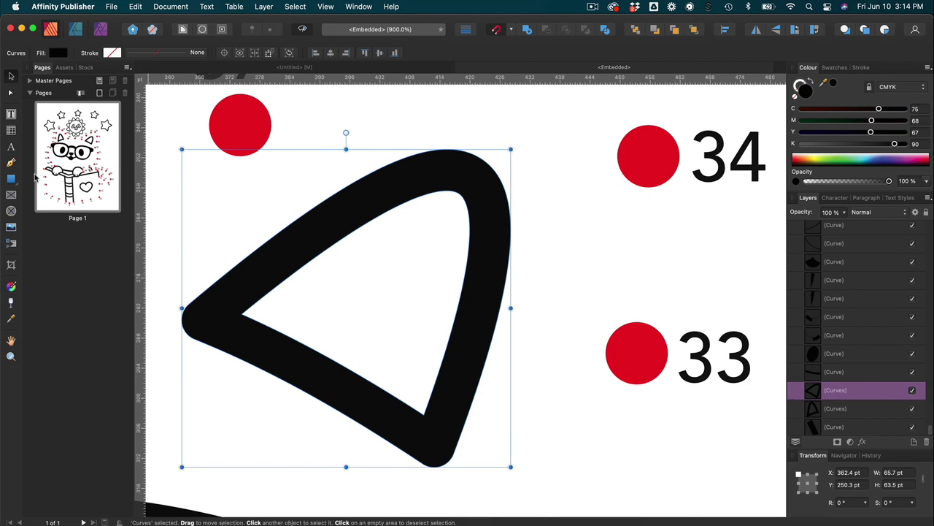
pyautogui.click(12, 178)
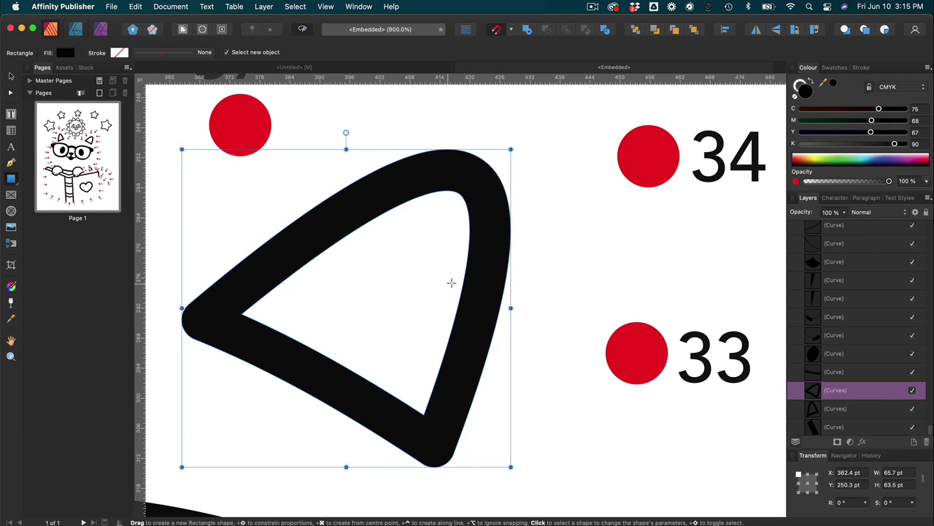
pyautogui.moveTo(448, 283); pyautogui.dragTo(543, 292)
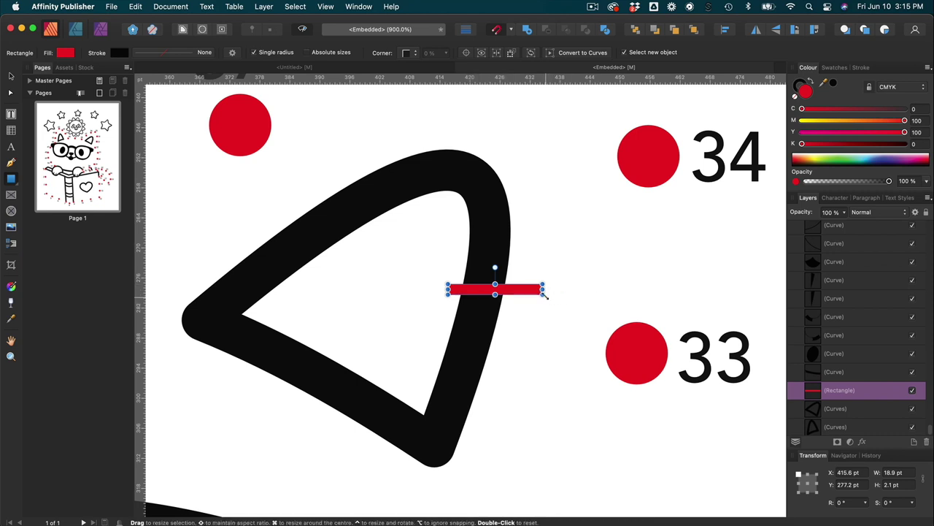
pyautogui.moveTo(548, 295); pyautogui.dragTo(537, 304)
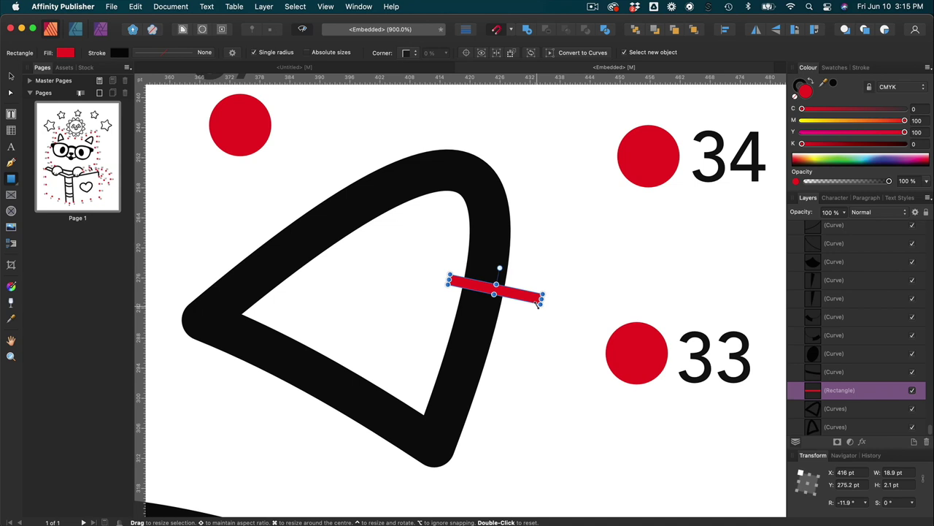
pyautogui.press('v')
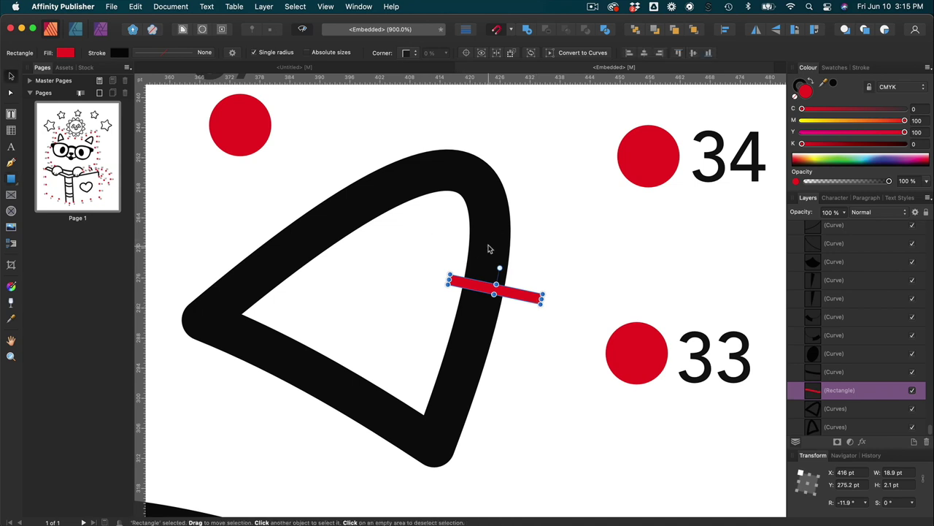
pyautogui.keyDown('shift'); pyautogui.click(493, 235); pyautogui.keyUp('shift')
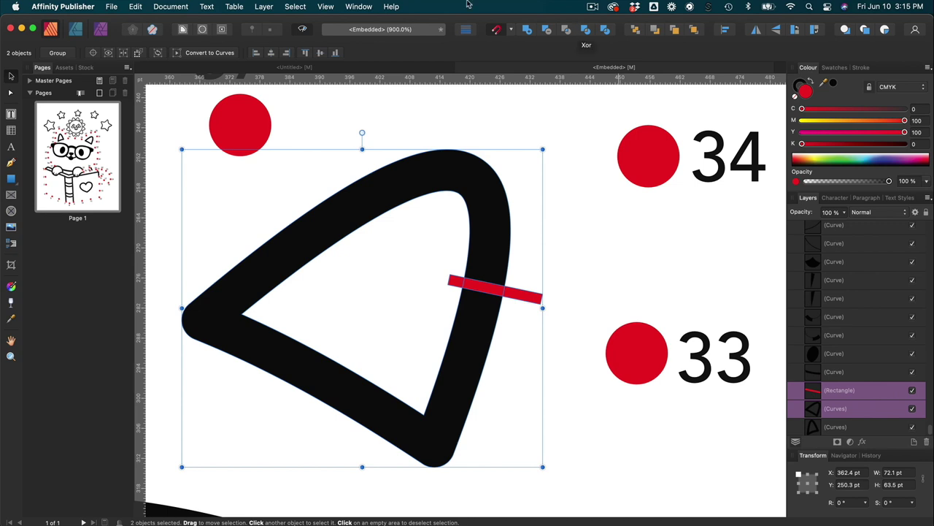
pyautogui.click(326, 7)
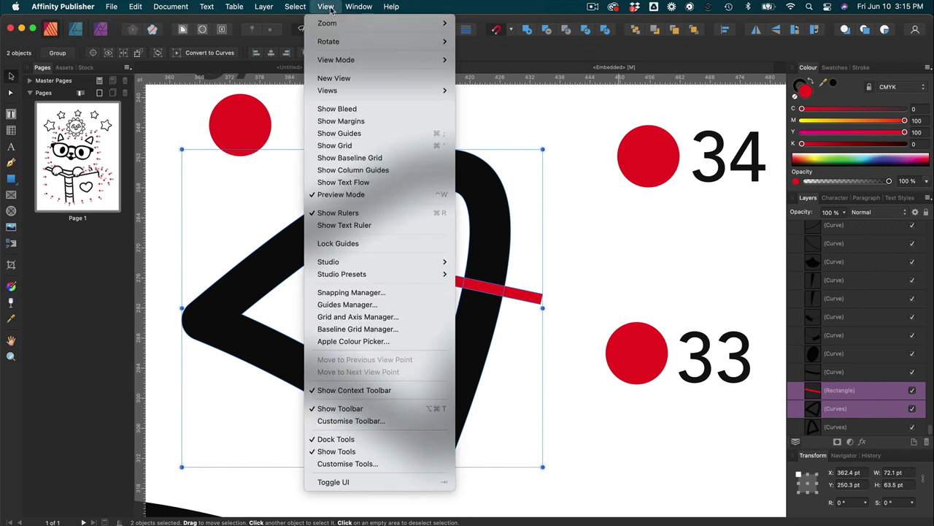
pyautogui.click(362, 422)
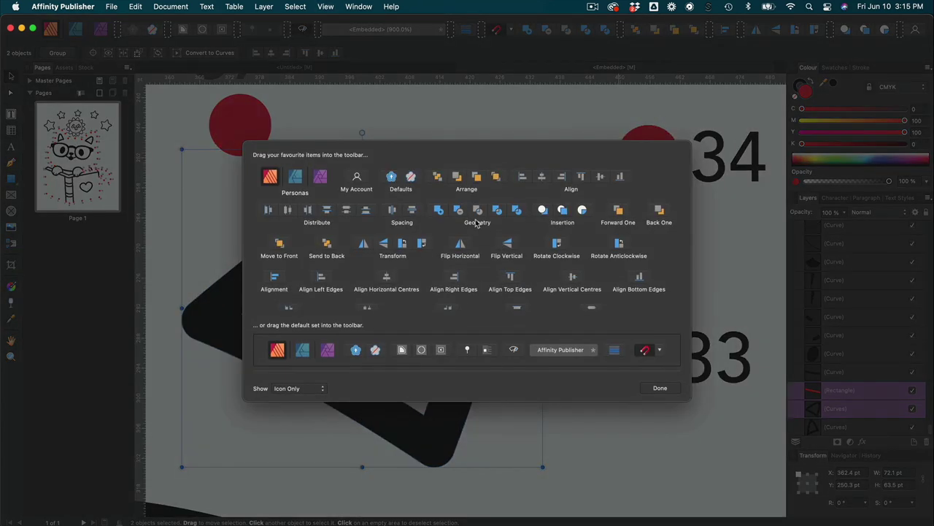
# - Add the Geometry operations to the toolbar and divide the ear outline with the red bar
pyautogui.moveTo(475, 219); pyautogui.dragTo(486, 299)
pyautogui.click(658, 388)
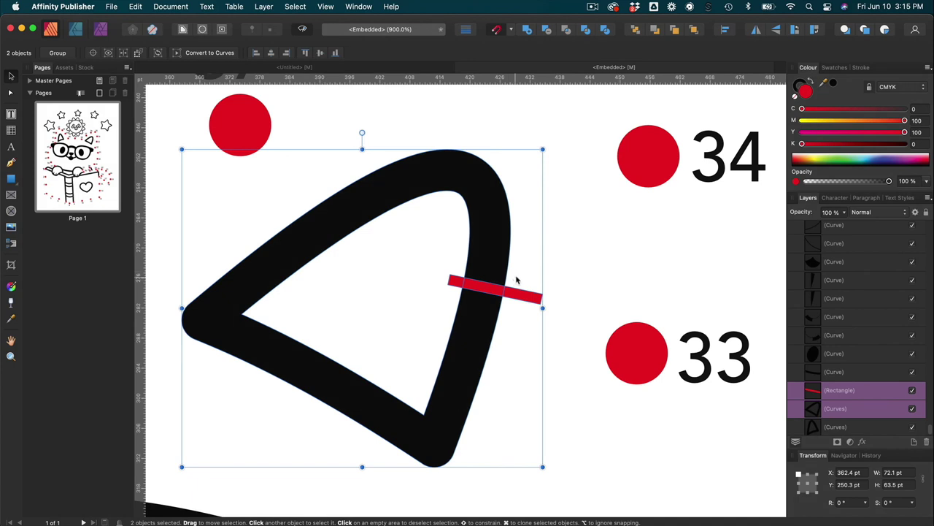
pyautogui.click(605, 31)
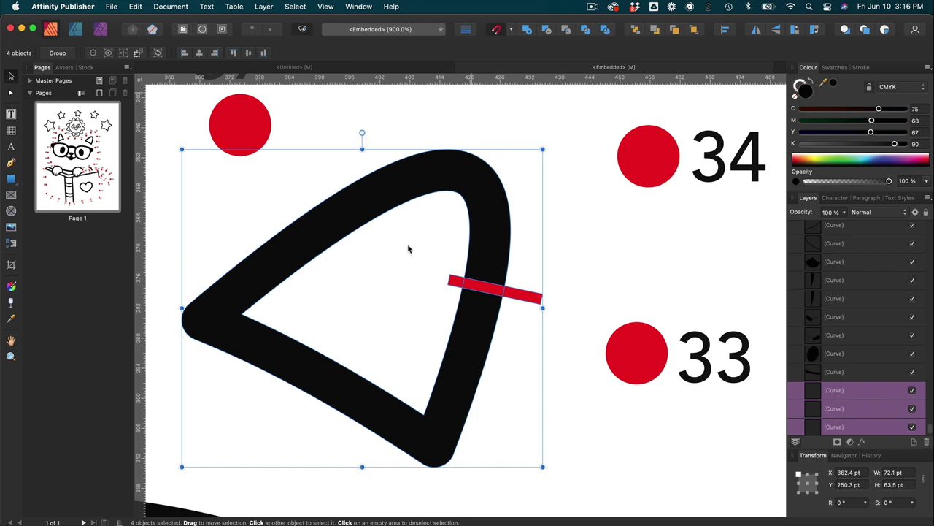
# - Delete the three red pieces left over from the divide
pyautogui.click(579, 276)
pyautogui.click(484, 285)
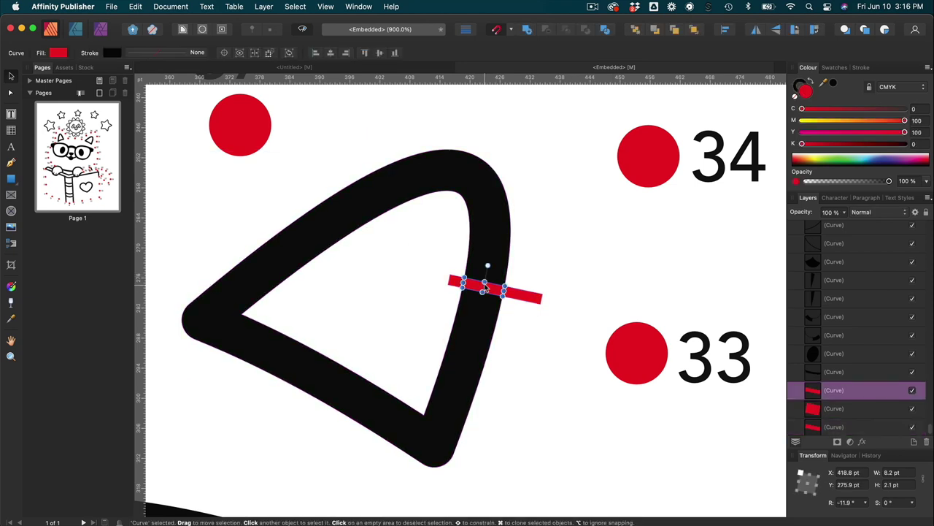
pyautogui.press('Delete')
pyautogui.click(455, 281)
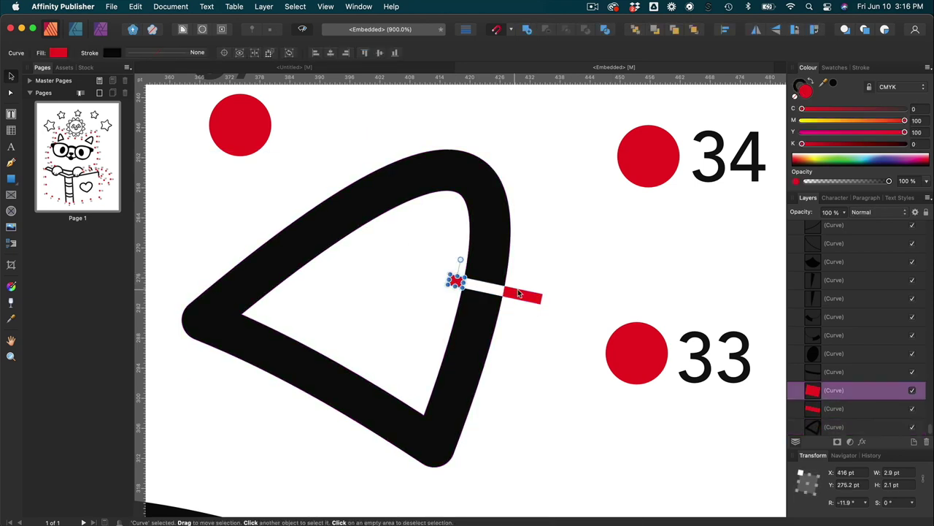
pyautogui.press('Delete')
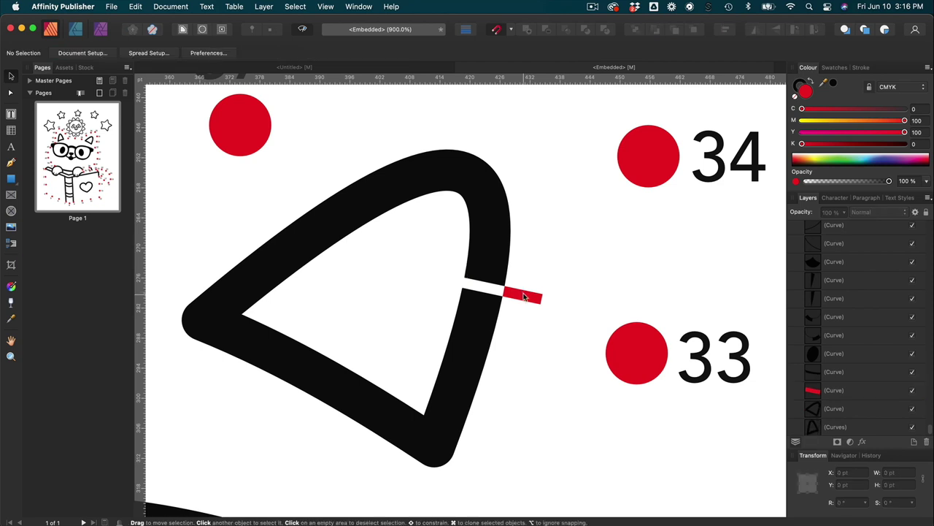
pyautogui.click(523, 295)
pyautogui.press('Delete')
# - Undo the deletions, the divide and the red bar, then zoom out to the cat
pyautogui.press('super+z')
pyautogui.press('super+z')
pyautogui.press('super+z')
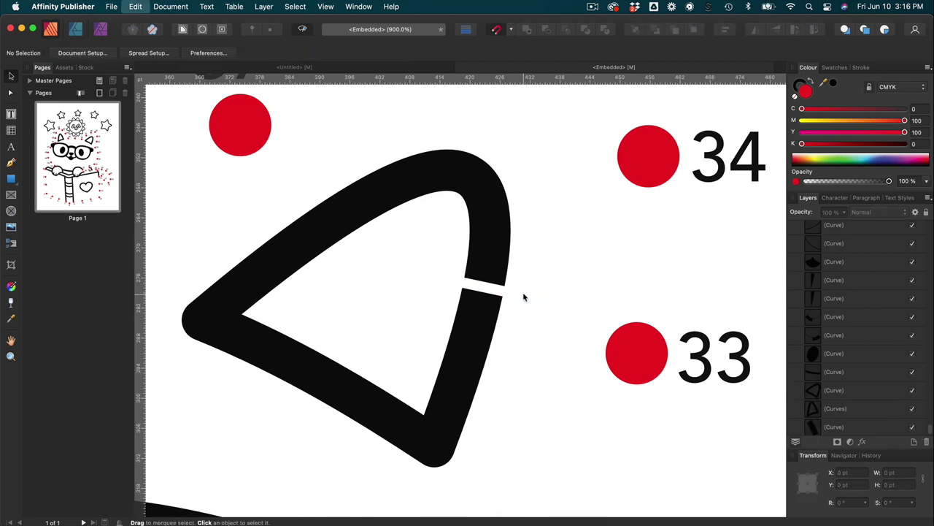
pyautogui.press('super+z')
pyautogui.press('super+z')
pyautogui.press('super+z')
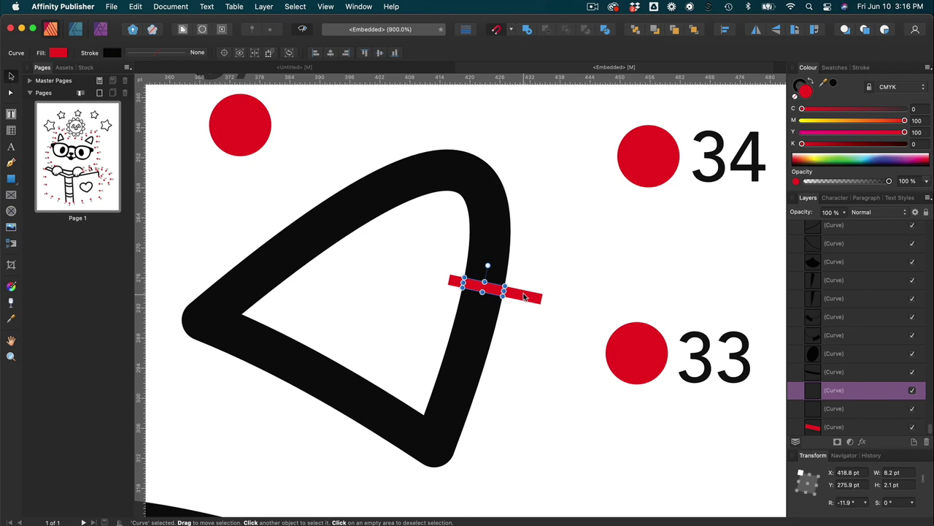
pyautogui.press('super+z')
pyautogui.press('super+z')
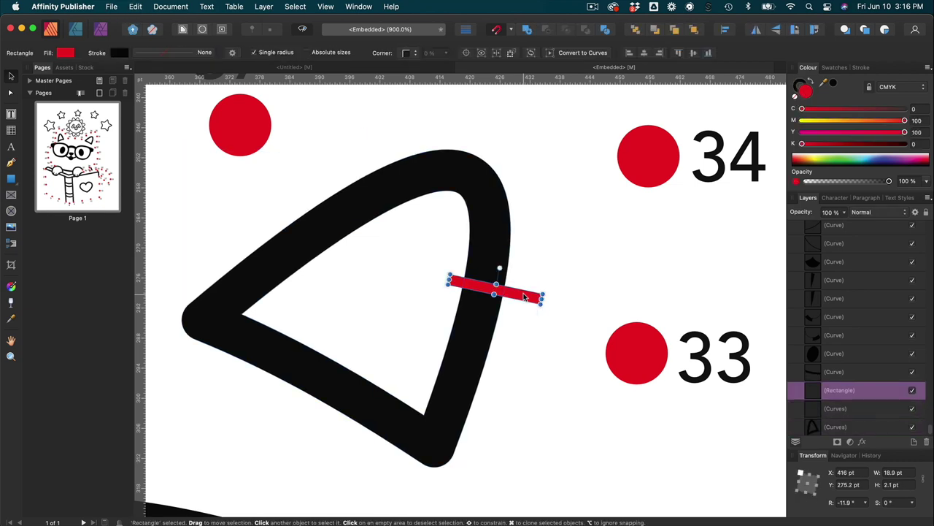
pyautogui.press('super+minus')
pyautogui.press('super+minus')
pyautogui.press('super+minus')
pyautogui.press('super+minus')
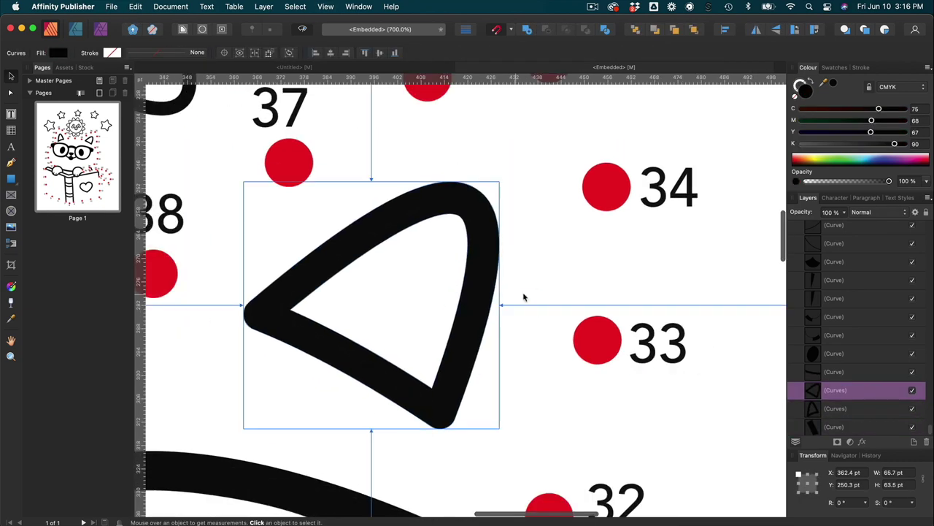
pyautogui.press('super+minus')
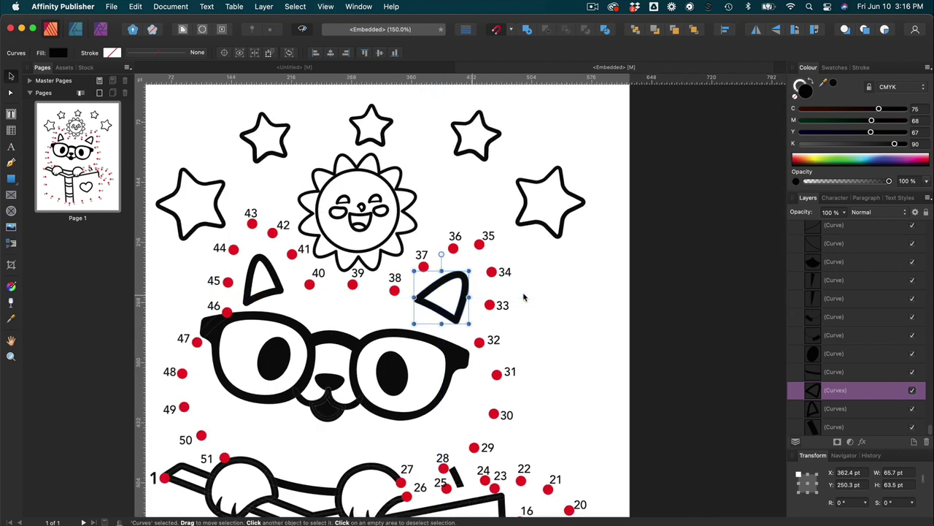
# - Collapse the cat drawing's (Layer) group in the Layers panel and lock it
pyautogui.scroll(-5, 462, 339)
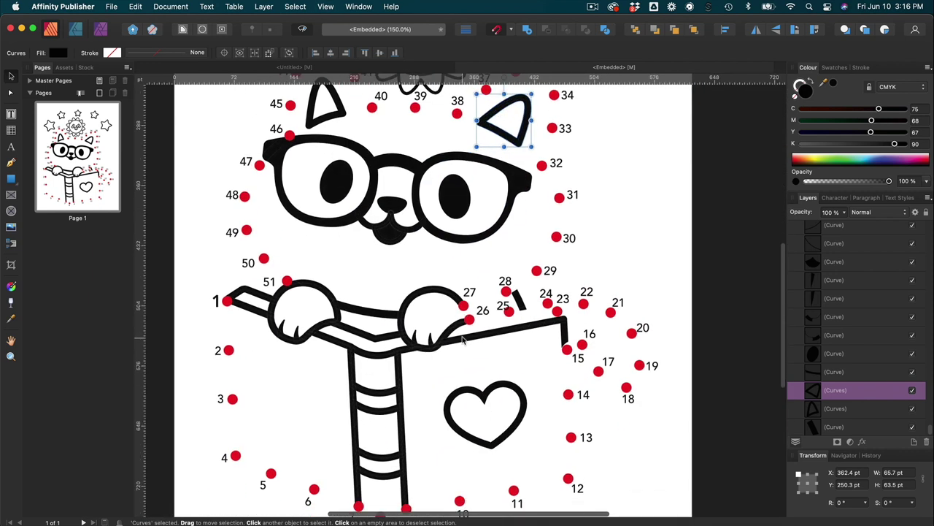
pyautogui.scroll(-2, 462, 339)
pyautogui.scroll(2, 462, 339)
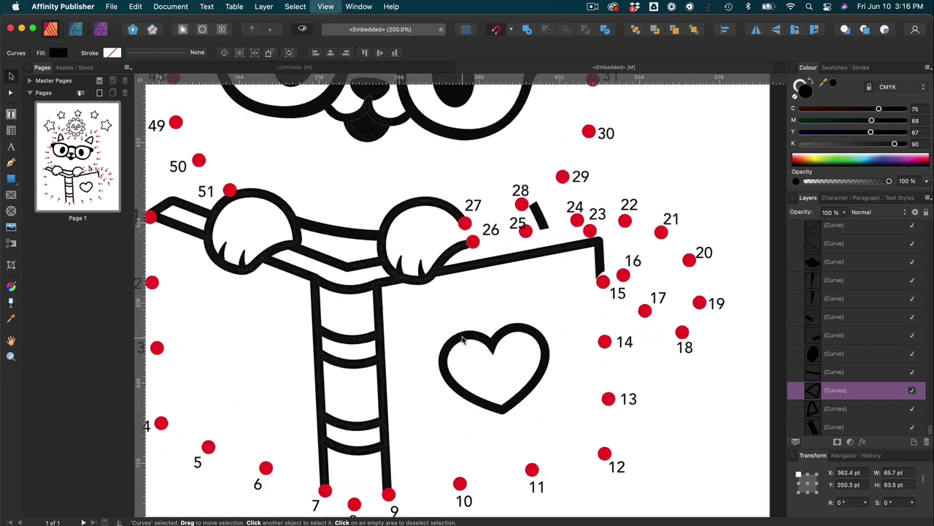
pyautogui.scroll(-2, 462, 339)
pyautogui.scroll(2, 462, 339)
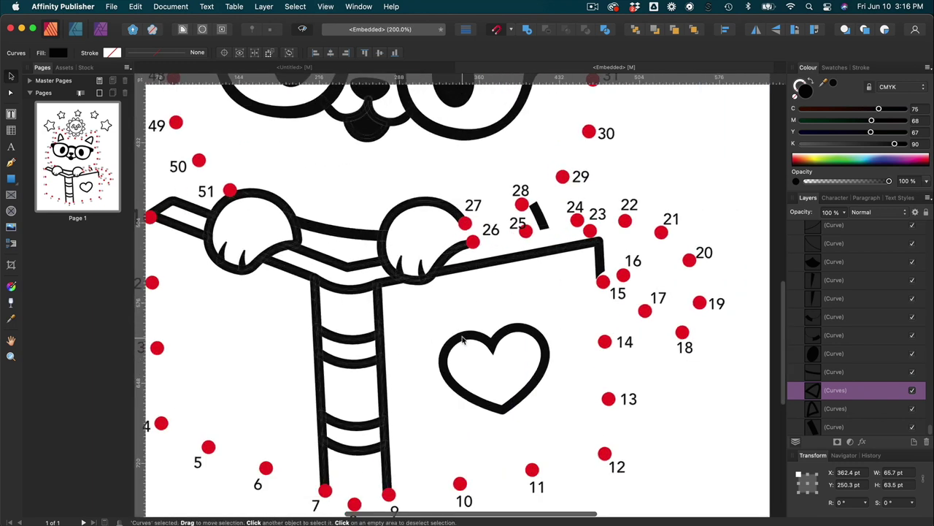
pyautogui.scroll(-2, 462, 340)
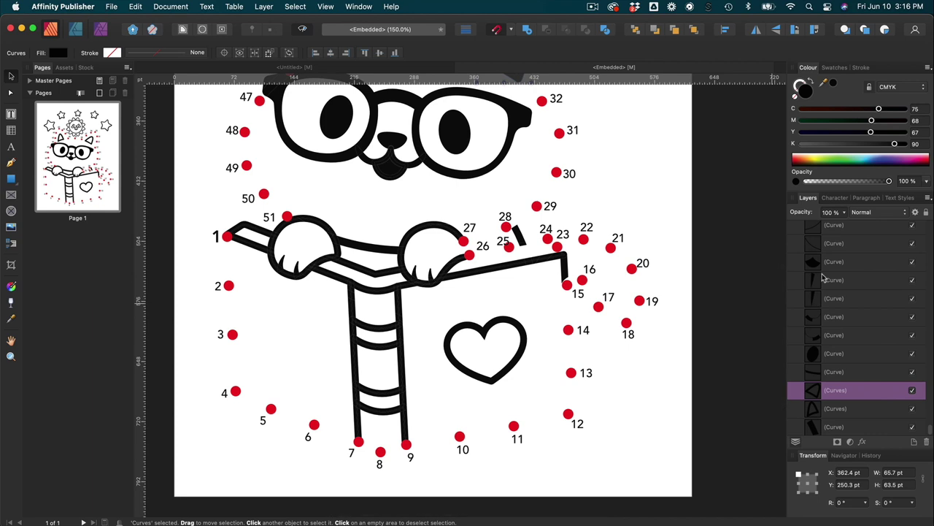
pyautogui.scroll(10, 900, 332)
pyautogui.scroll(10, 900, 332)
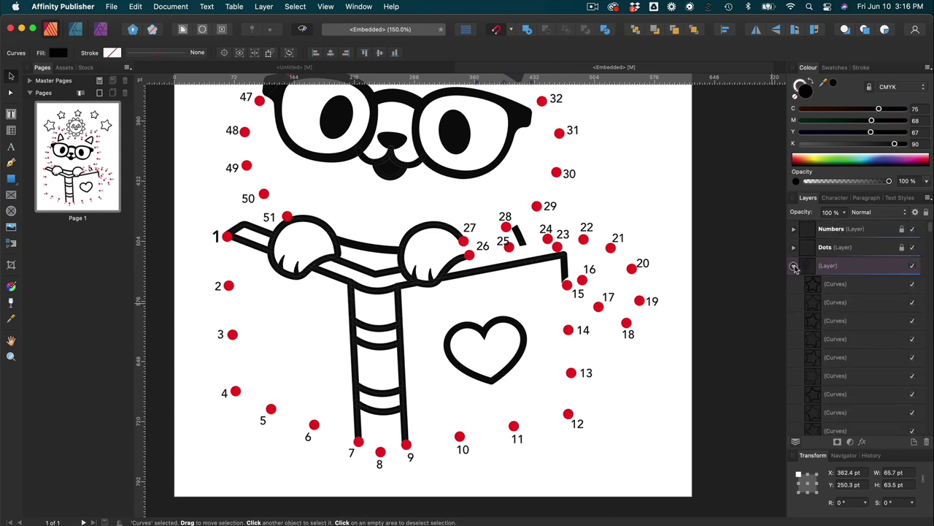
pyautogui.click(794, 265)
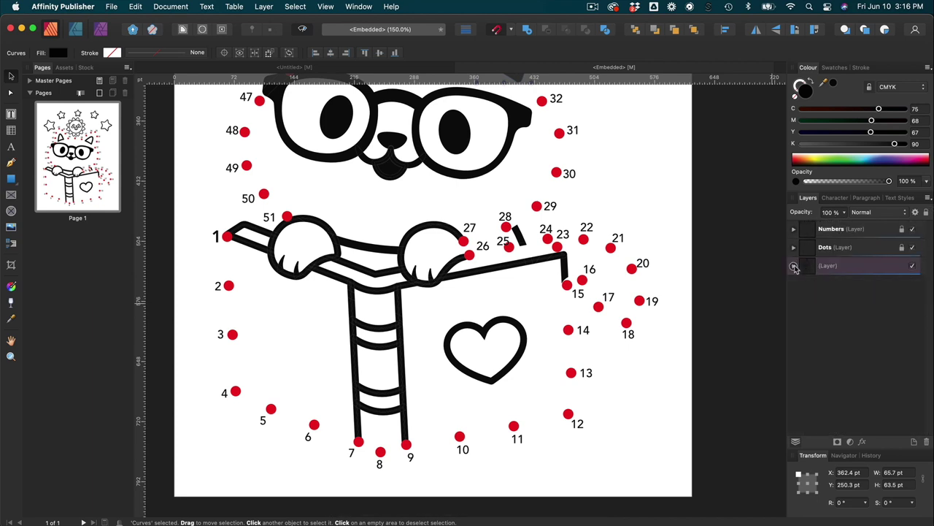
pyautogui.click(903, 267)
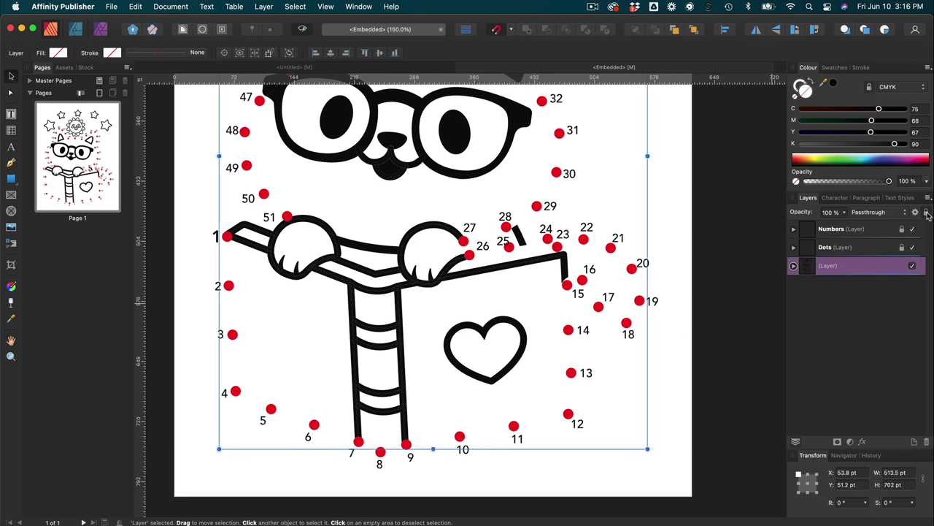
pyautogui.click(927, 213)
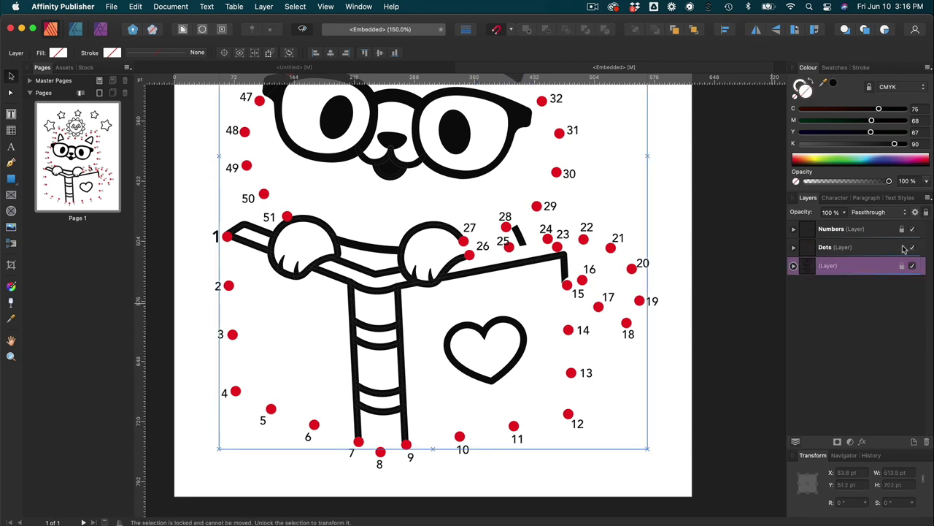
pyautogui.scroll(-5, 531, 329)
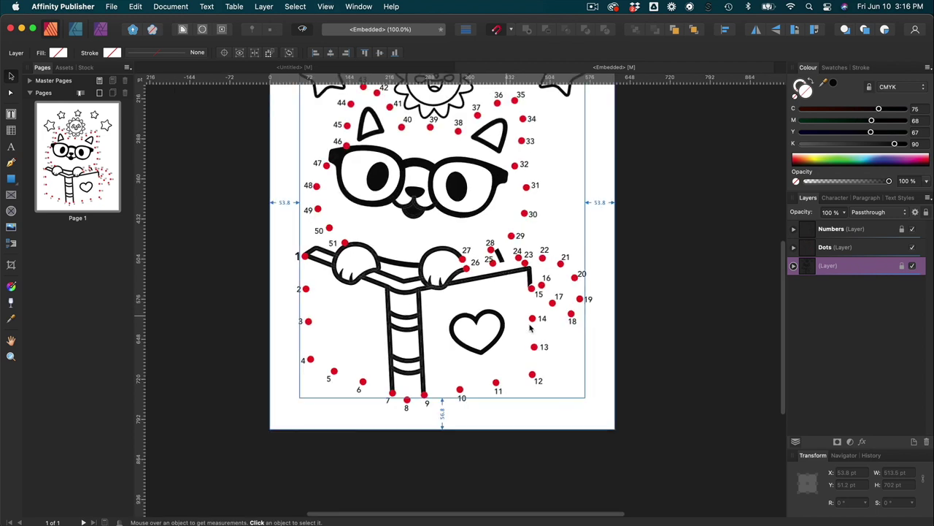
pyautogui.scroll(3, 488, 290)
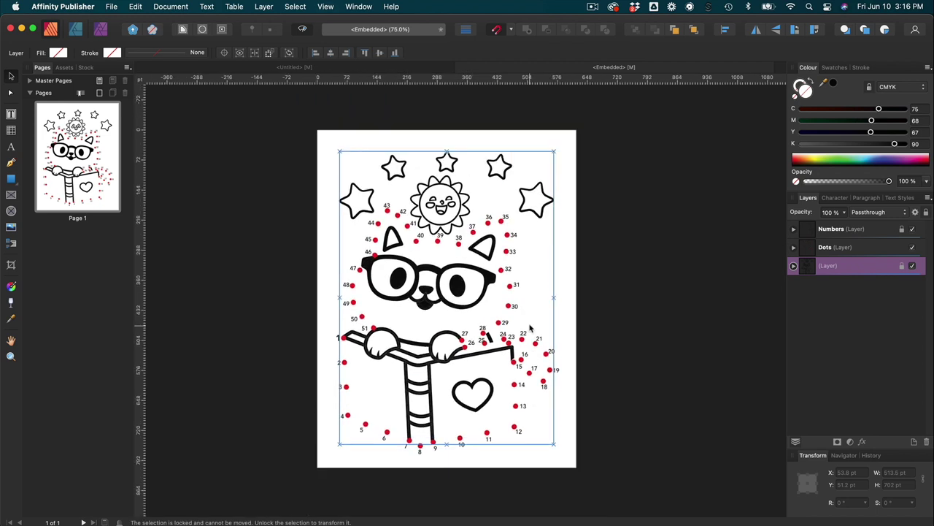
# - Select all the red dots and change their fill to black, hex 000000
pyautogui.click(272, 183)
pyautogui.moveTo(260, 165)
pyautogui.mouseDown()
pyautogui.moveTo(514, 199)
pyautogui.moveTo(634, 502)
pyautogui.mouseUp()
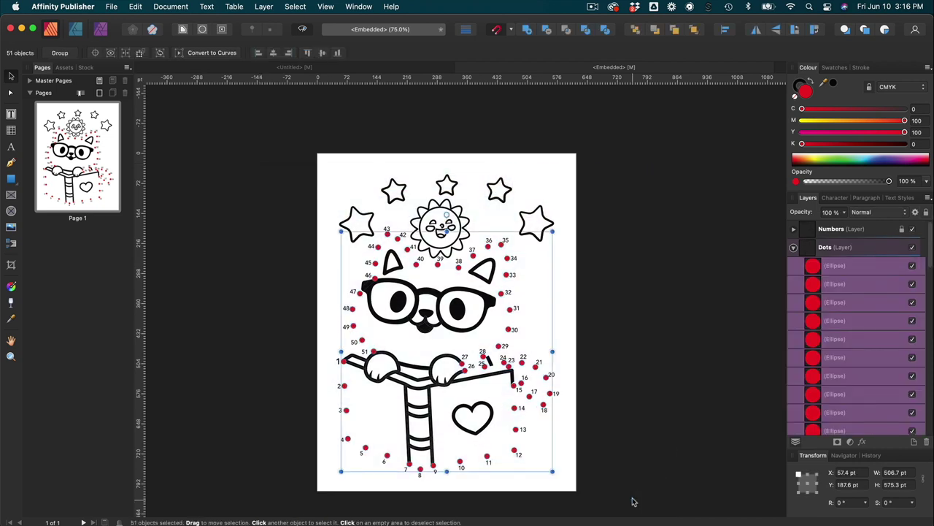
pyautogui.doubleClick(806, 91)
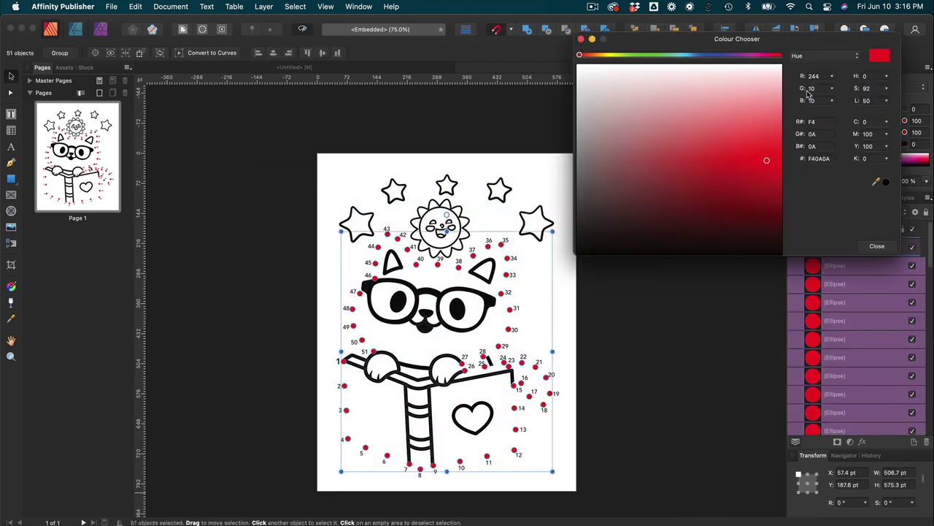
pyautogui.click(830, 158)
pyautogui.write('000000')
pyautogui.press('Escape')
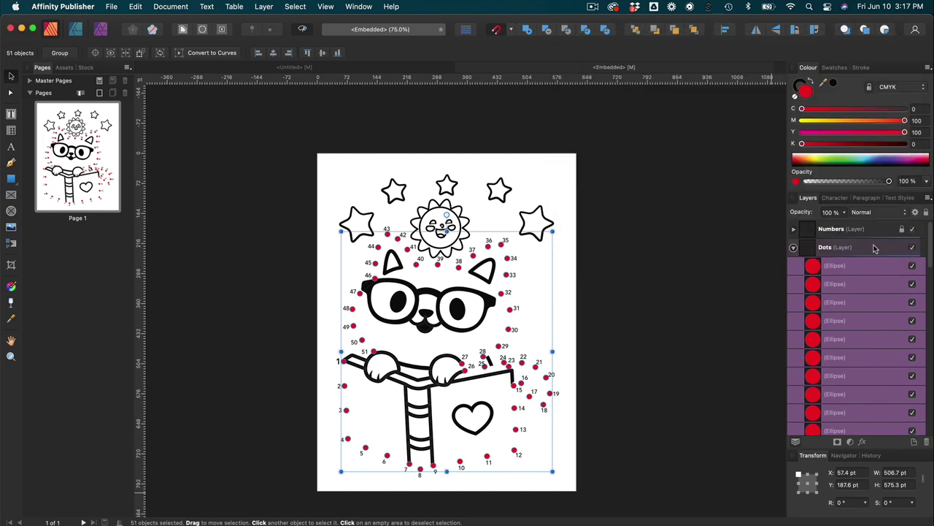
pyautogui.doubleClick(806, 91)
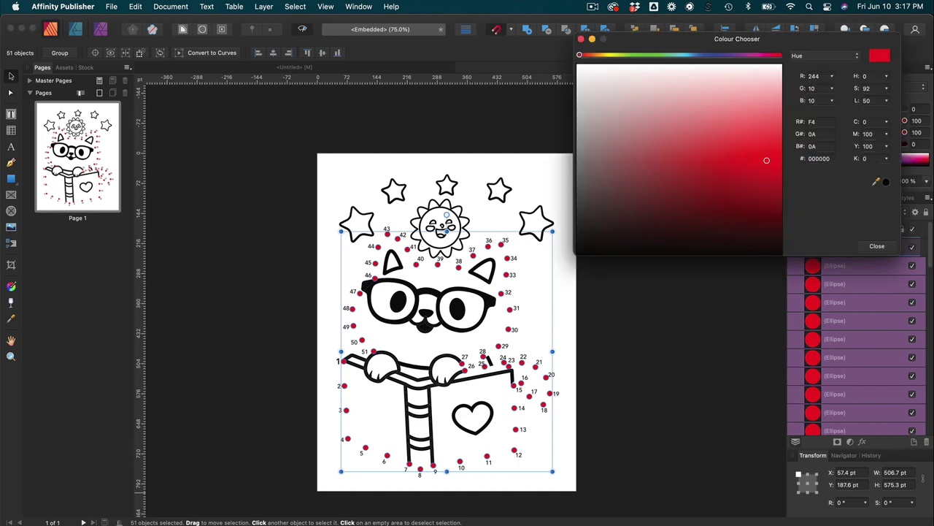
pyautogui.press('Return')
pyautogui.click(876, 246)
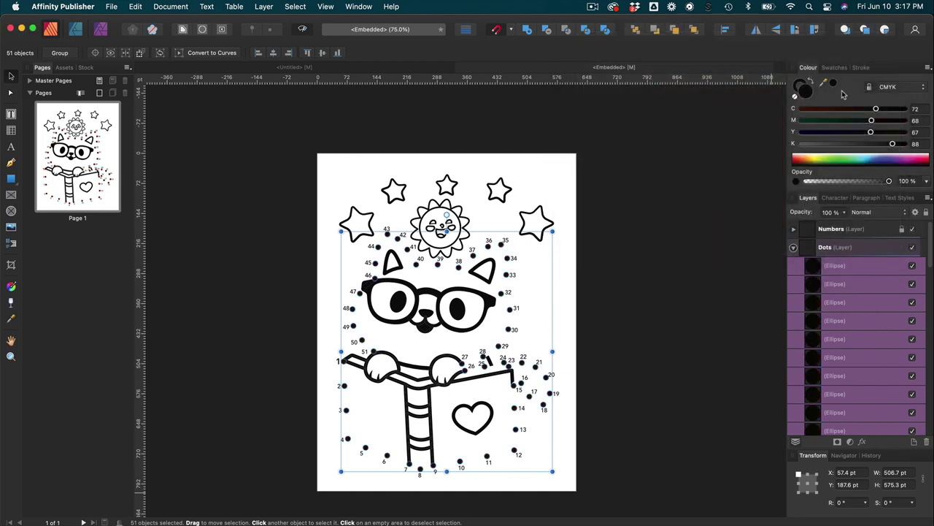
# - Collapse the Dots layer's ellipse list and select the Dots layer
pyautogui.click(797, 96)
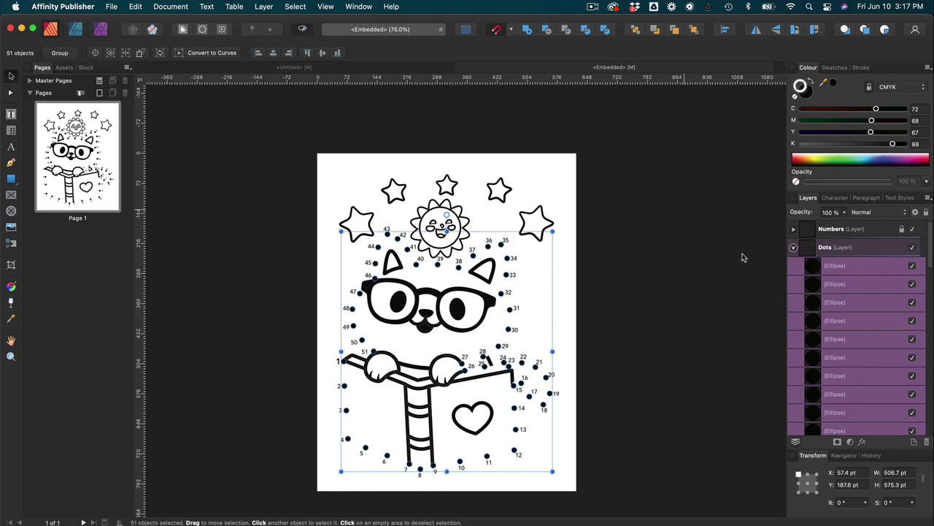
pyautogui.click(794, 248)
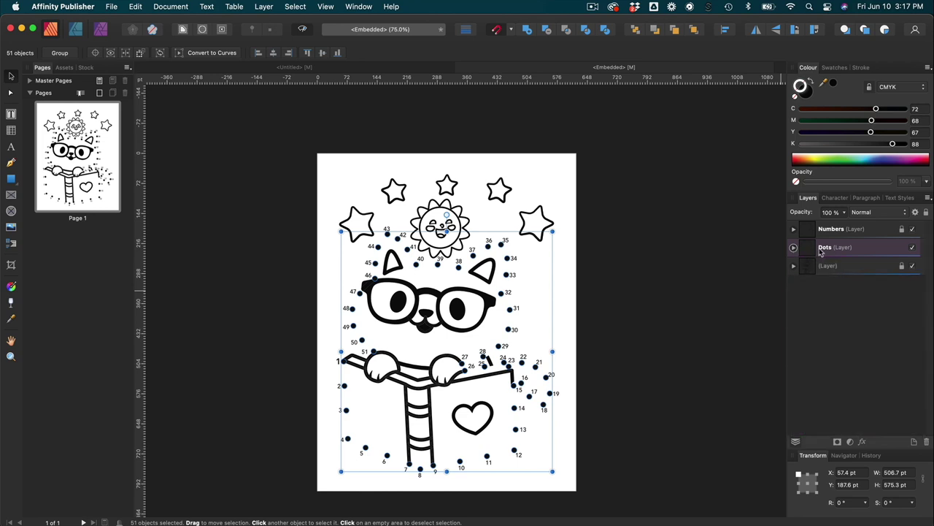
pyautogui.click(899, 251)
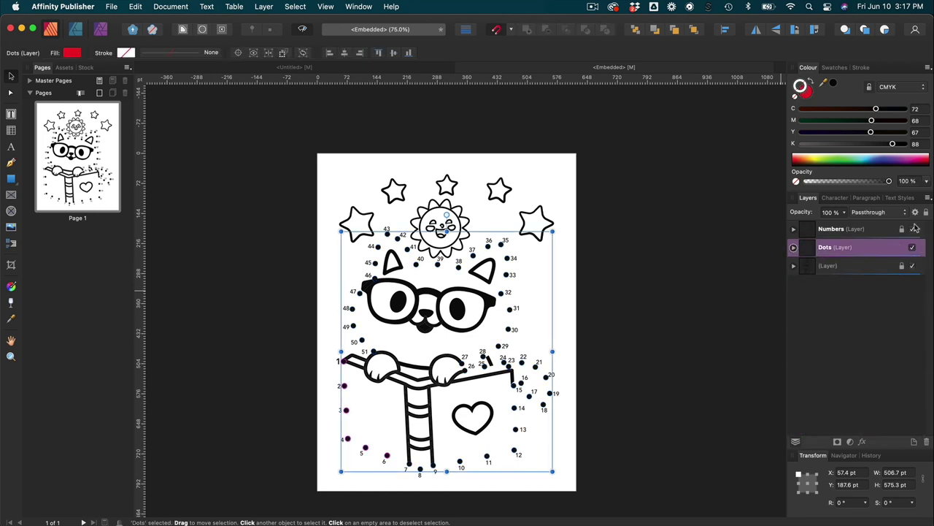
# - Lock the Dots layer and zoom in on the puzzle around dot 1
pyautogui.click(927, 212)
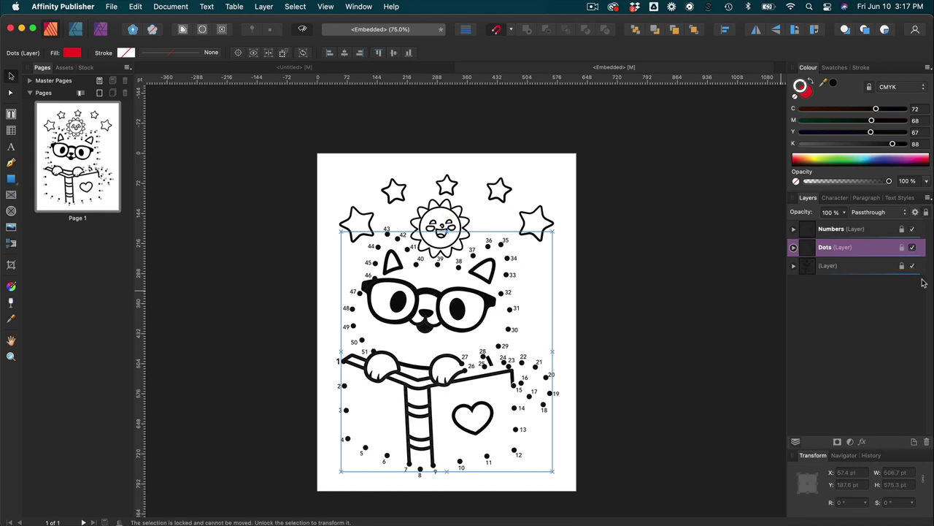
pyautogui.click(623, 287)
pyautogui.press('super+equal')
pyautogui.press('super+equal')
pyautogui.press('super+equal')
pyautogui.press('super+equal')
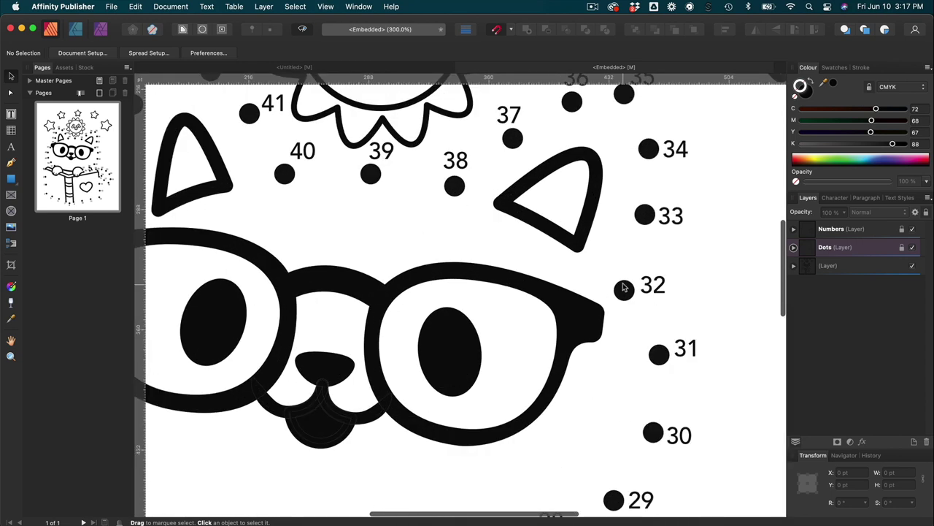
pyautogui.hscroll(-10, 387, 260)
pyautogui.scroll(3, 387, 260)
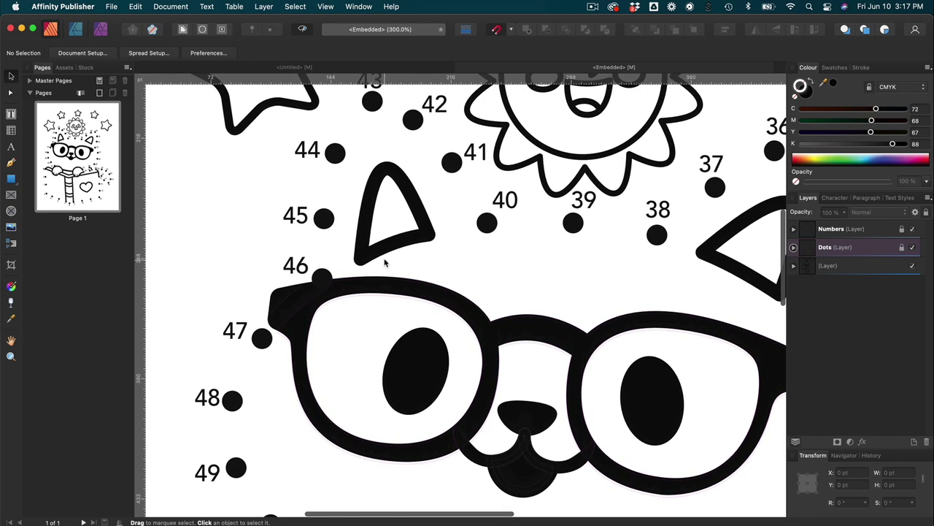
pyautogui.scroll(2, 385, 263)
pyautogui.scroll(-10, 385, 263)
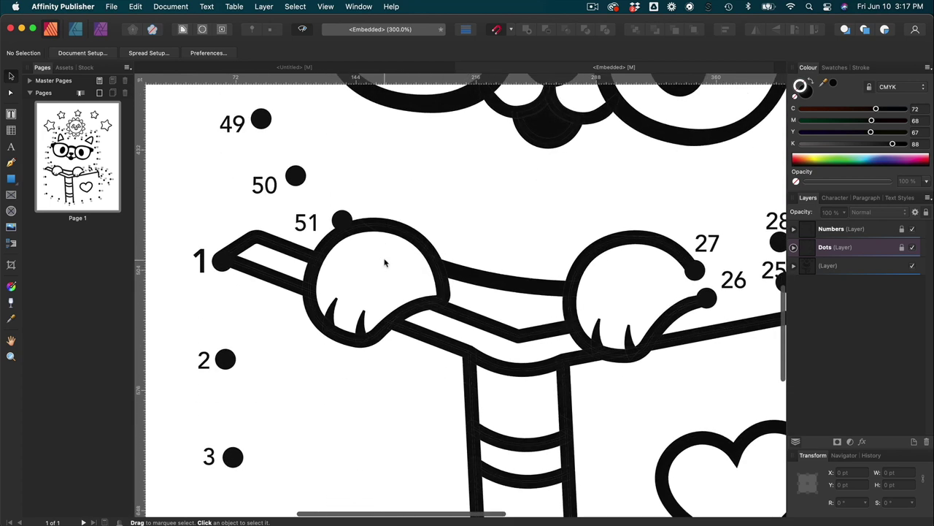
pyautogui.scroll(-5, 386, 263)
pyautogui.hscroll(-3, 385, 262)
# - Collapse and lock the underlying cat artwork layer
pyautogui.click(288, 155)
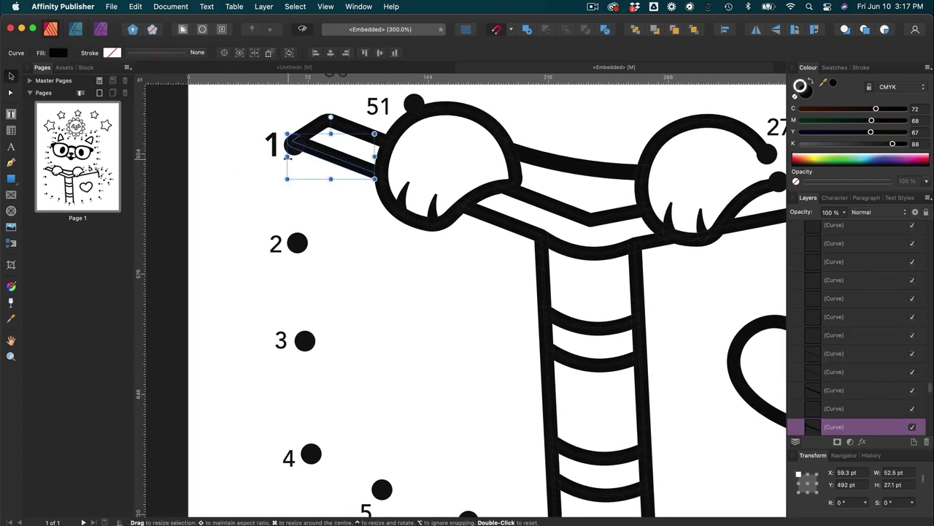
pyautogui.scroll(10, 861, 328)
pyautogui.click(803, 266)
pyautogui.click(793, 266)
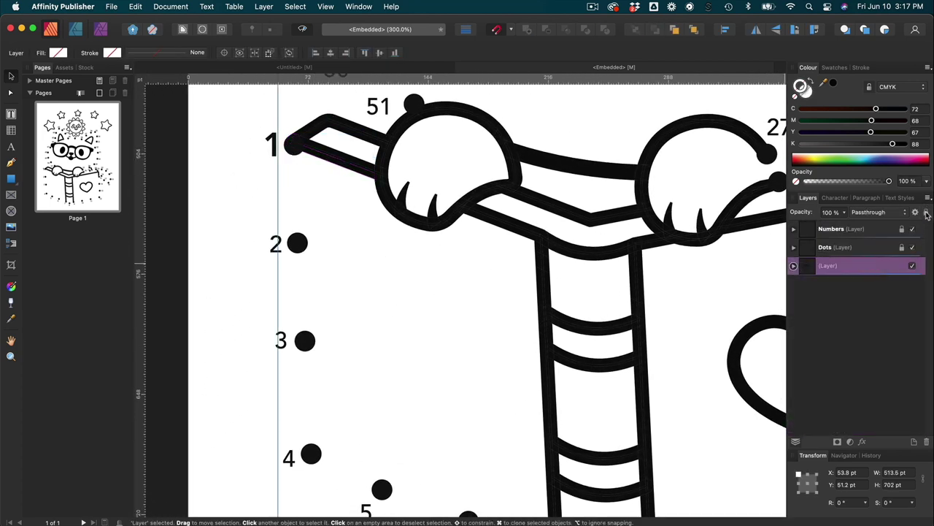
pyautogui.click(925, 212)
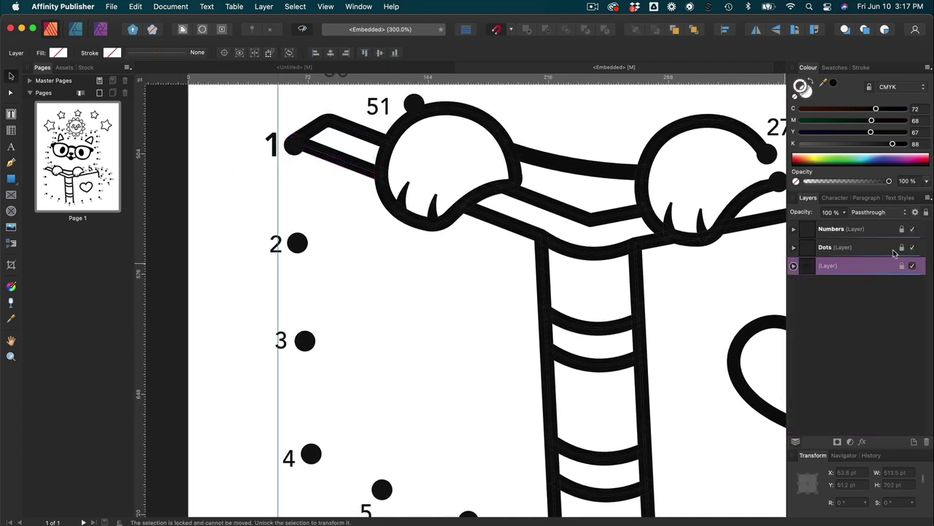
# - Nudge dot 1 slightly so it sits on the end of the stick
pyautogui.click(294, 151)
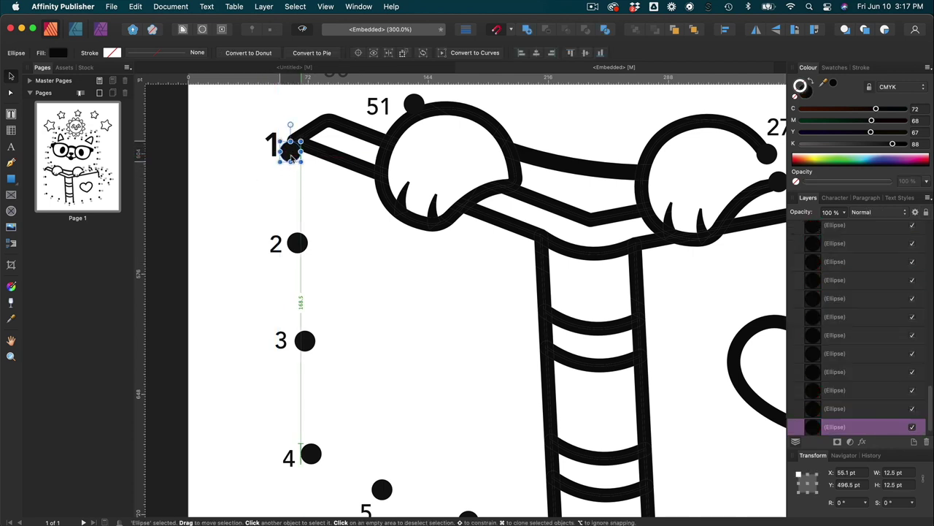
pyautogui.moveTo(290, 156)
pyautogui.mouseDown()
pyautogui.moveTo(278, 154)
pyautogui.moveTo(289, 163)
pyautogui.mouseUp()
pyautogui.click(272, 143)
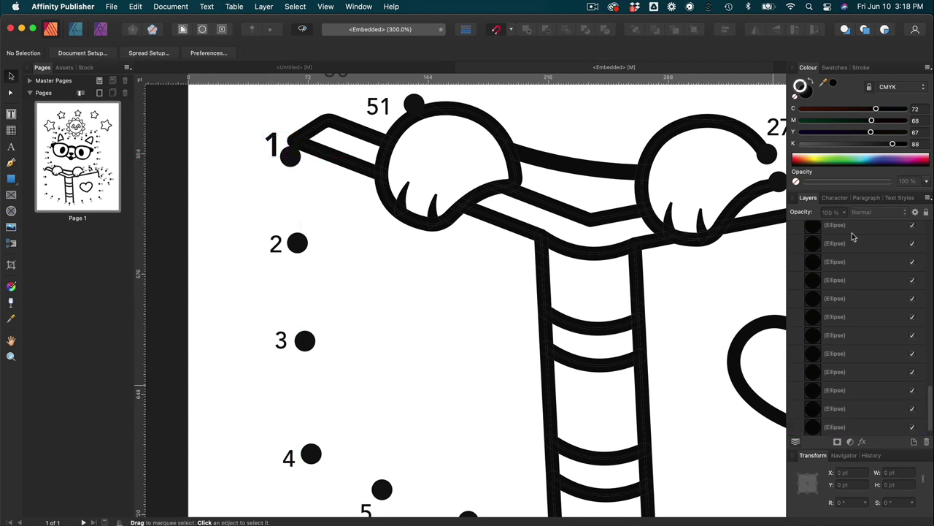
pyautogui.scroll(10, 851, 292)
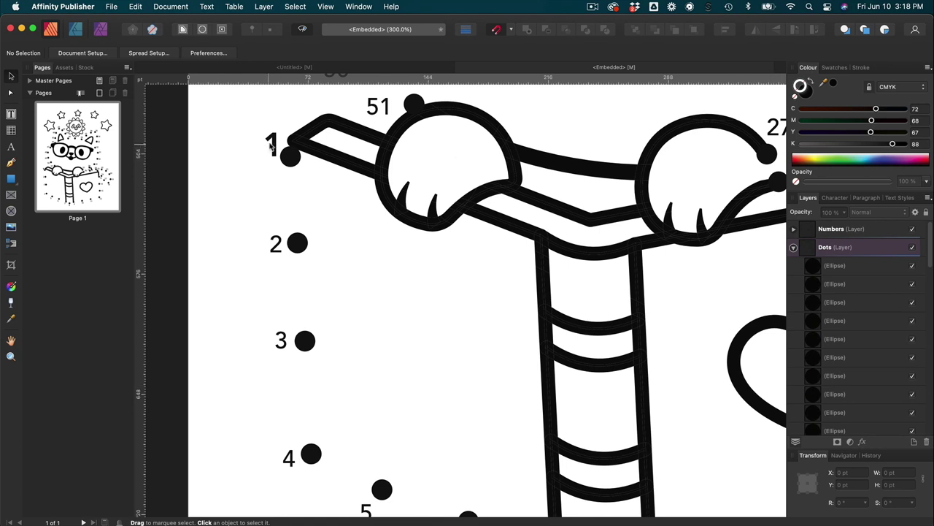
# - Reposition dots 7 and 9 slightly on the cat outline
pyautogui.click(272, 144)
pyautogui.scroll(-5, 371, 328)
pyautogui.hscroll(2, 371, 328)
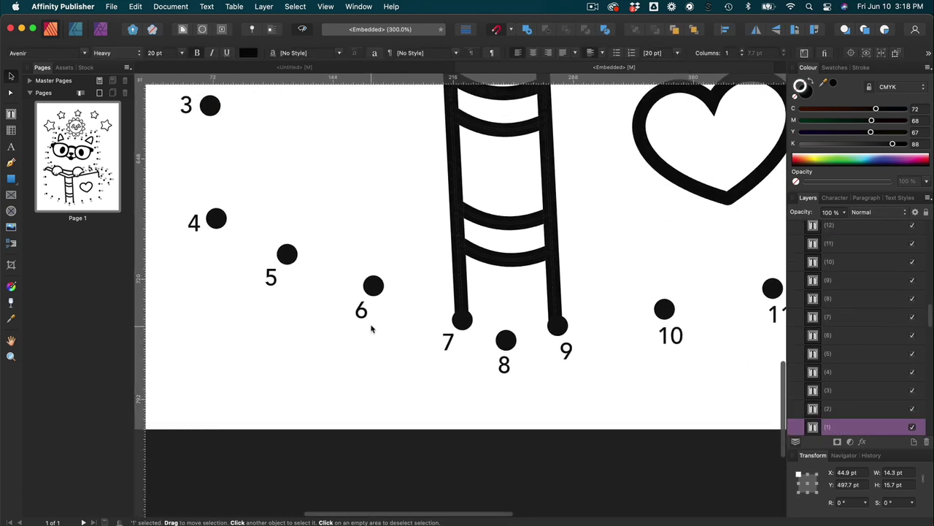
pyautogui.hscroll(2, 371, 328)
pyautogui.click(414, 321)
pyautogui.moveTo(414, 322); pyautogui.dragTo(401, 355)
pyautogui.click(508, 325)
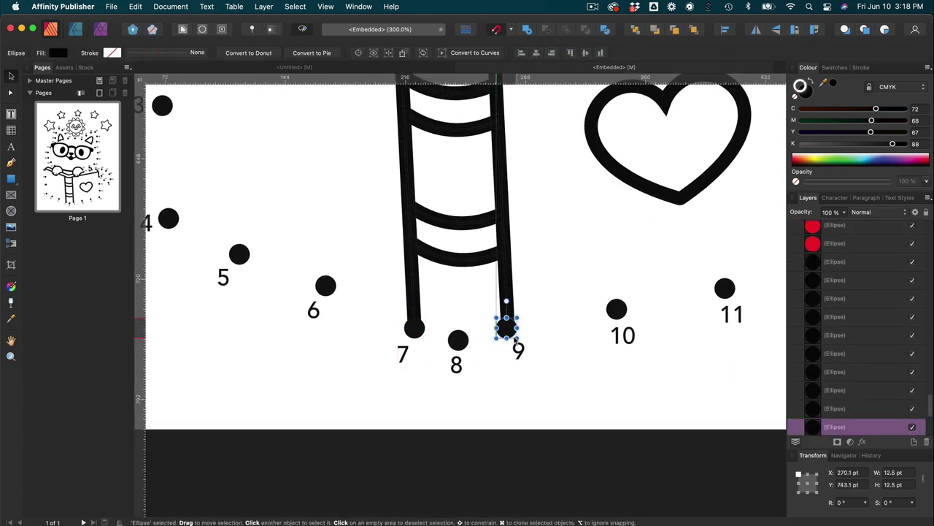
pyautogui.moveTo(516, 340); pyautogui.dragTo(516, 346)
pyautogui.click(551, 346)
# - Move dot 15 onto the end of its stroke
pyautogui.hscroll(6, 550, 346)
pyautogui.scroll(5, 551, 346)
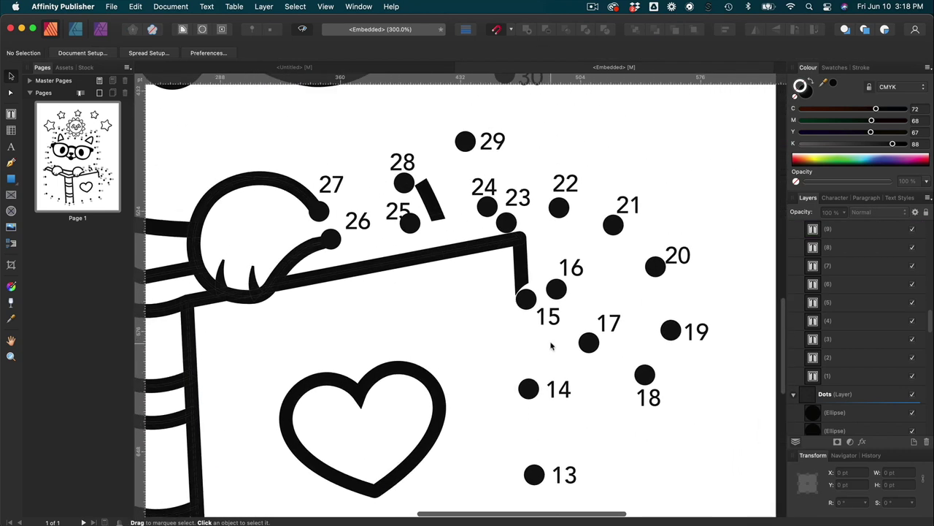
pyautogui.scroll(1, 550, 346)
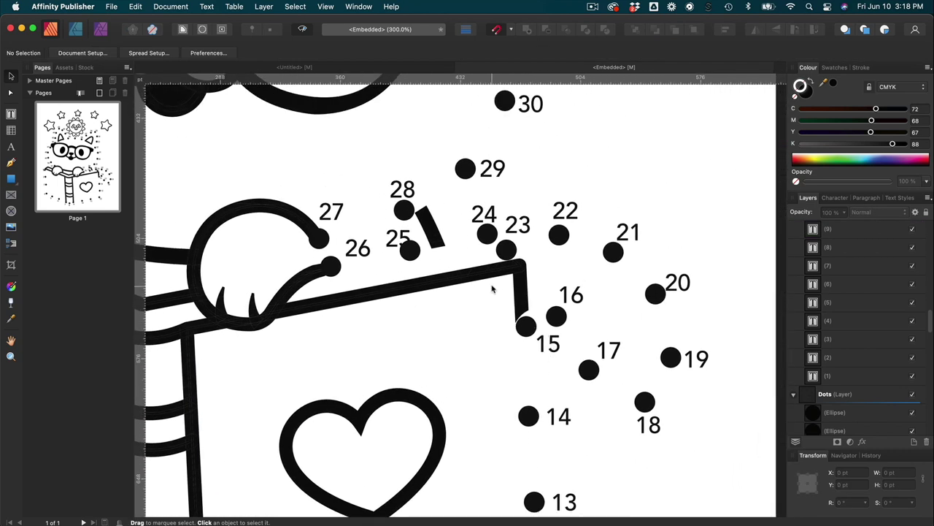
pyautogui.scroll(4, 492, 289)
pyautogui.scroll(2, 492, 289)
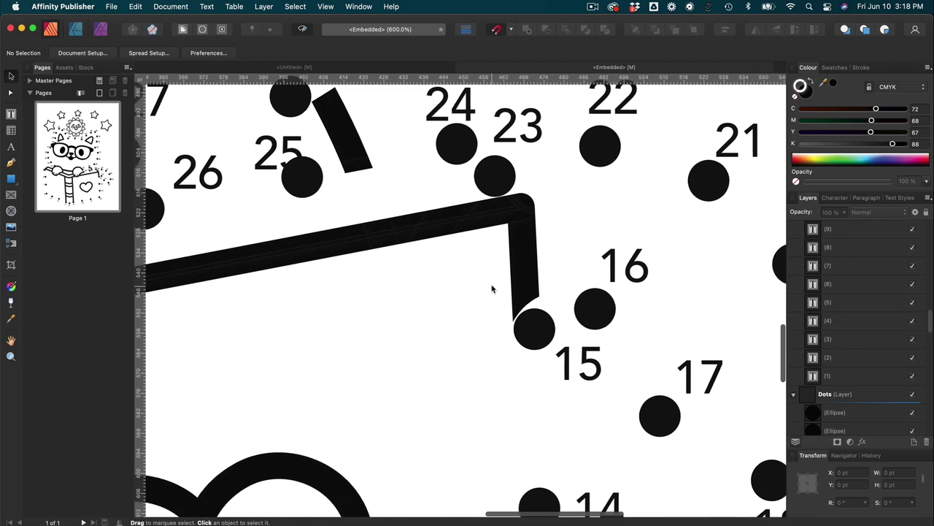
pyautogui.hscroll(1, 492, 289)
pyautogui.click(523, 329)
pyautogui.moveTo(523, 333); pyautogui.dragTo(519, 321)
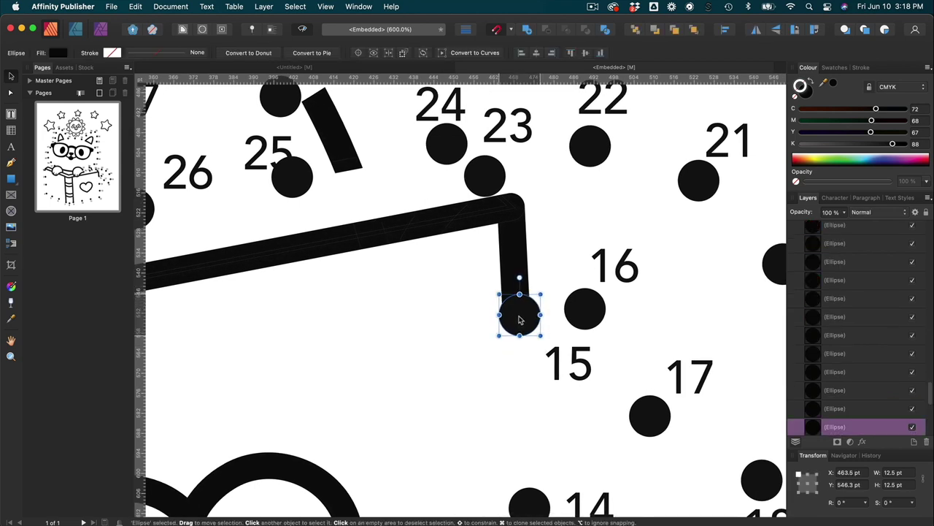
pyautogui.click(503, 387)
# - Move the 14, 16 and 17 labels beside their dots
pyautogui.hscroll(5, 503, 387)
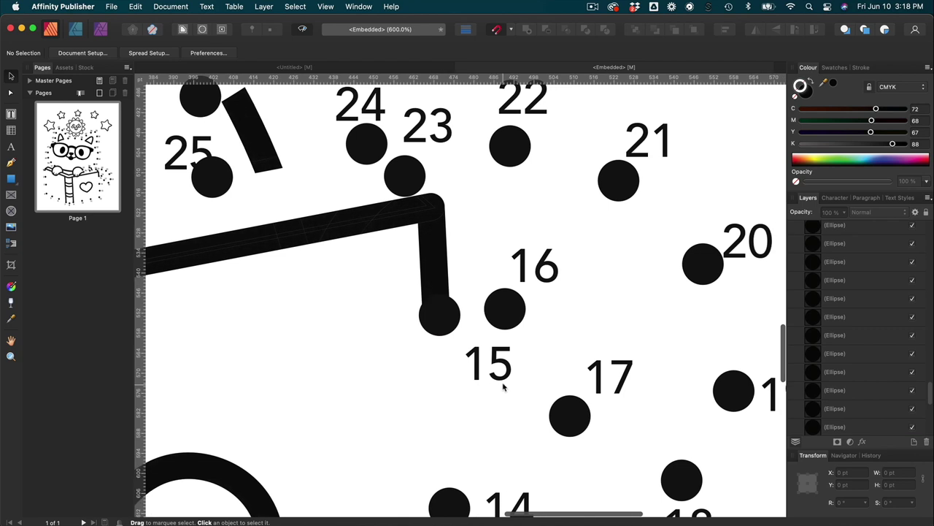
pyautogui.scroll(-3, 503, 387)
pyautogui.click(452, 333)
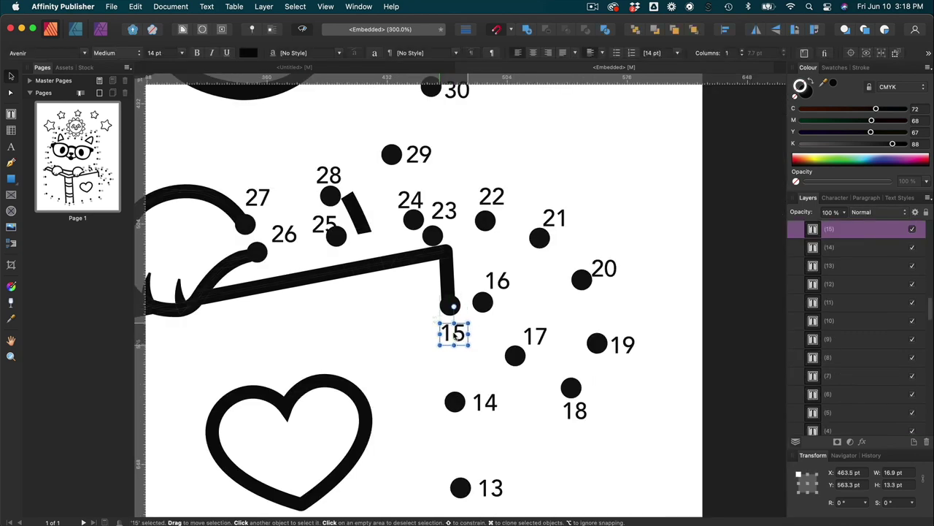
pyautogui.moveTo(485, 402); pyautogui.dragTo(472, 402)
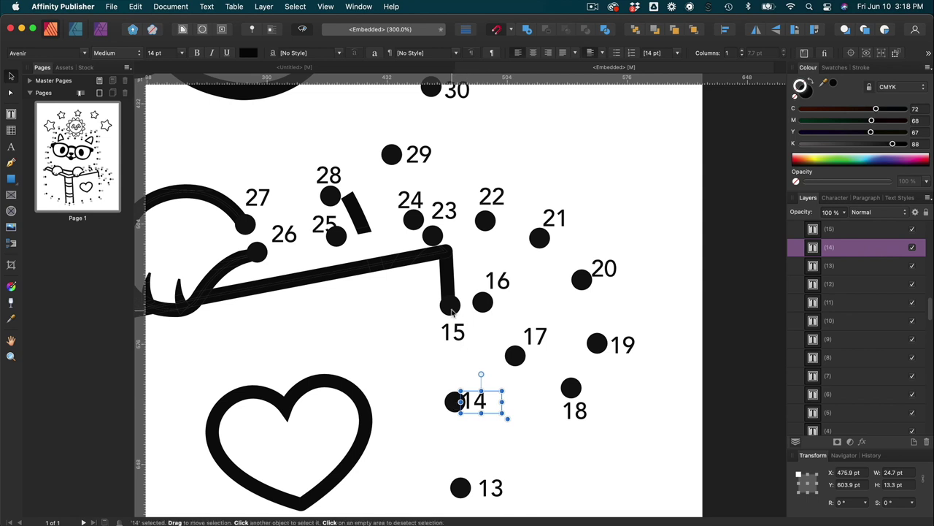
pyautogui.moveTo(544, 333); pyautogui.dragTo(530, 375)
pyautogui.moveTo(503, 281); pyautogui.dragTo(505, 321)
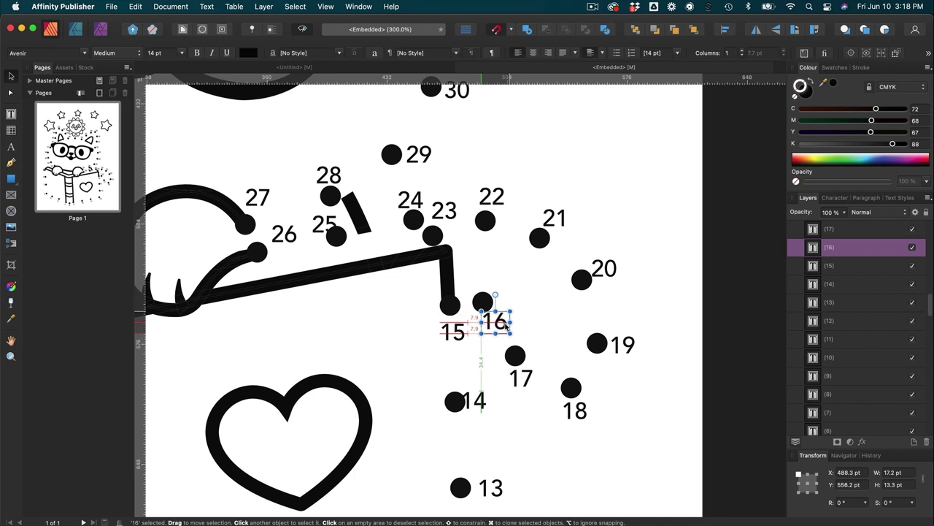
# - Place dot 23 on the book's corner and align dots 25 and 28 with the short stroke
pyautogui.hscroll(-5, 509, 292)
pyautogui.scroll(2, 509, 292)
pyautogui.moveTo(511, 270); pyautogui.dragTo(523, 275)
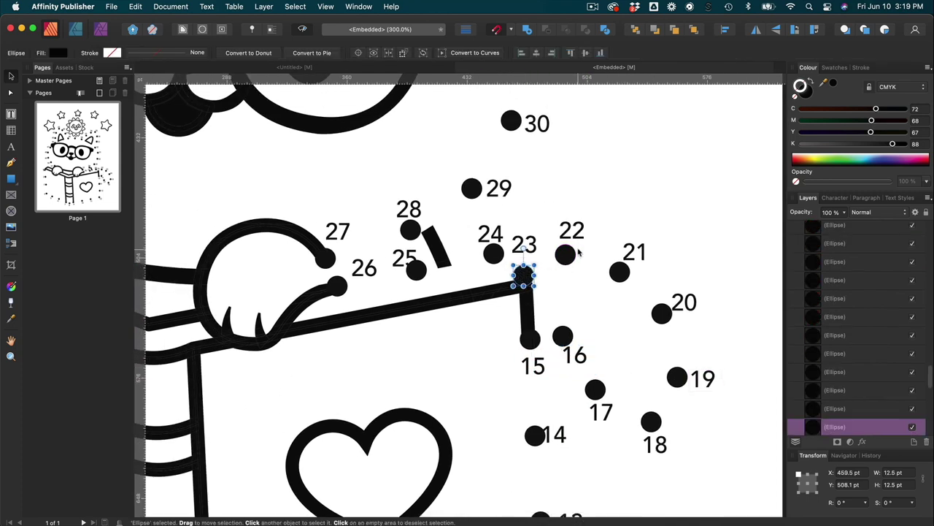
pyautogui.hscroll(-3, 501, 263)
pyautogui.scroll(3, 500, 263)
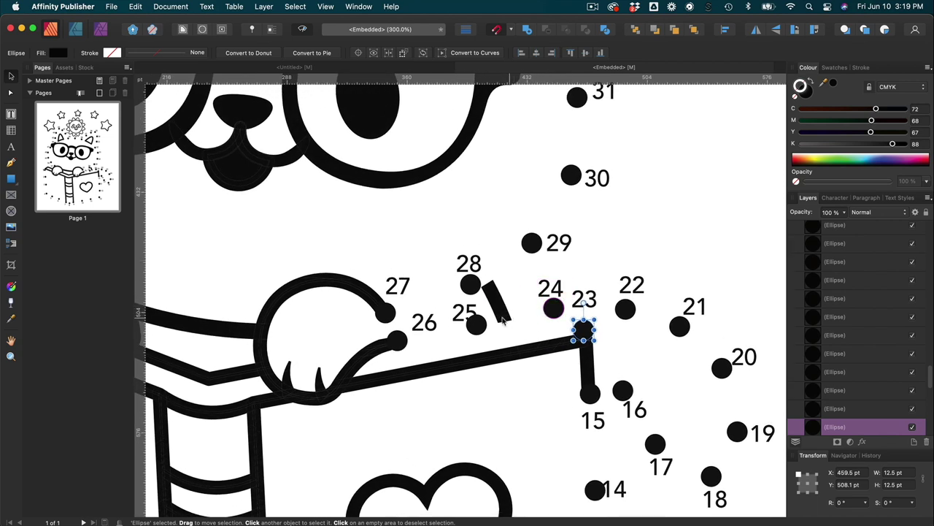
pyautogui.moveTo(476, 325); pyautogui.dragTo(431, 339)
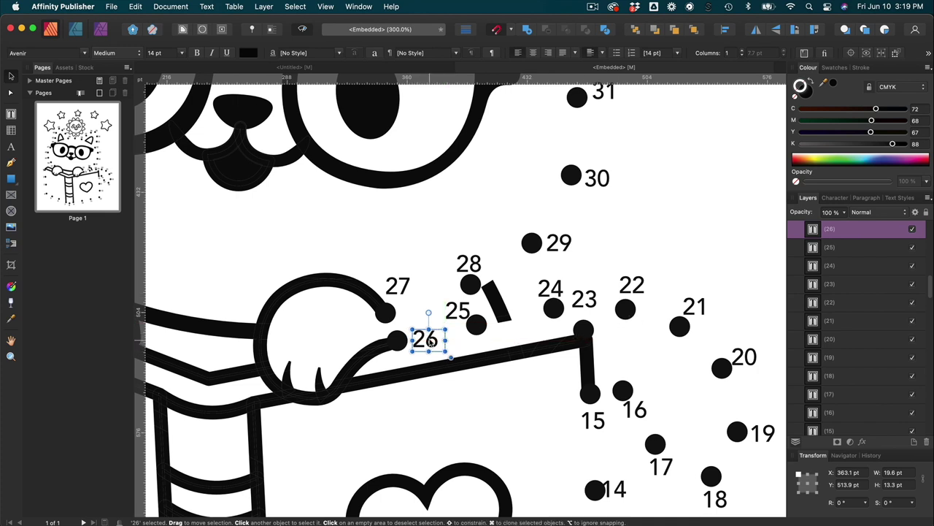
pyautogui.moveTo(475, 325)
pyautogui.mouseDown()
pyautogui.moveTo(508, 328)
pyautogui.moveTo(481, 325)
pyautogui.mouseUp()
pyautogui.moveTo(469, 284); pyautogui.dragTo(485, 275)
pyautogui.click(473, 264)
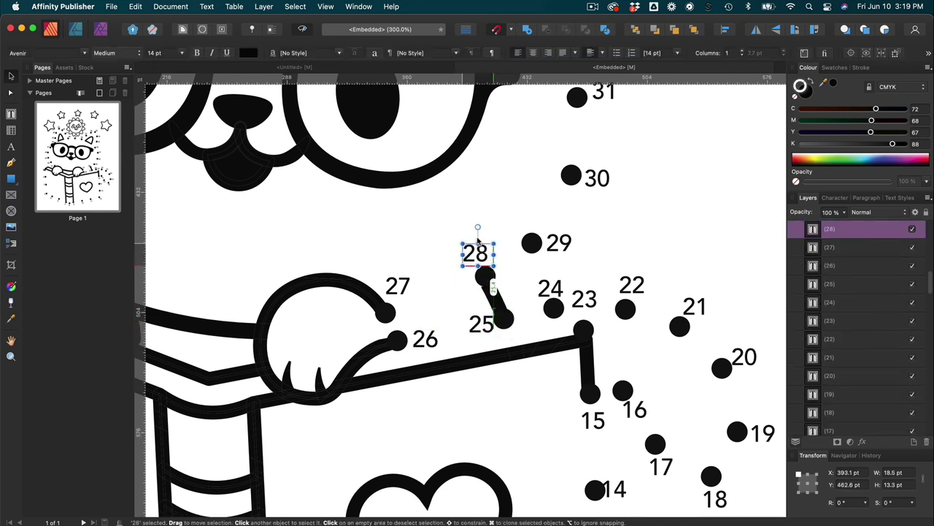
# - Move the 24 label up and to the left beside its dot
pyautogui.scroll(-3, 668, 409)
pyautogui.hscroll(1, 668, 409)
pyautogui.scroll(3, 668, 409)
pyautogui.click(536, 273)
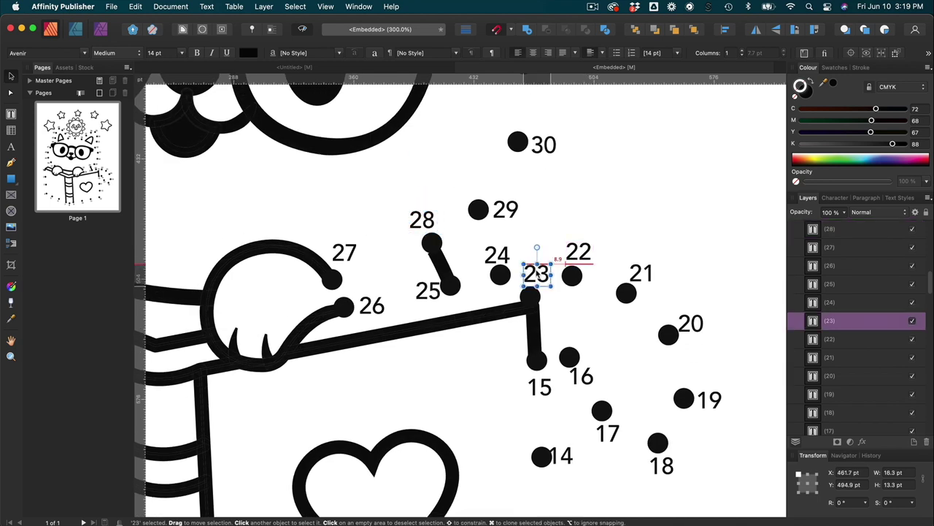
pyautogui.moveTo(497, 255); pyautogui.dragTo(483, 263)
pyautogui.click(407, 251)
pyautogui.scroll(5, 407, 252)
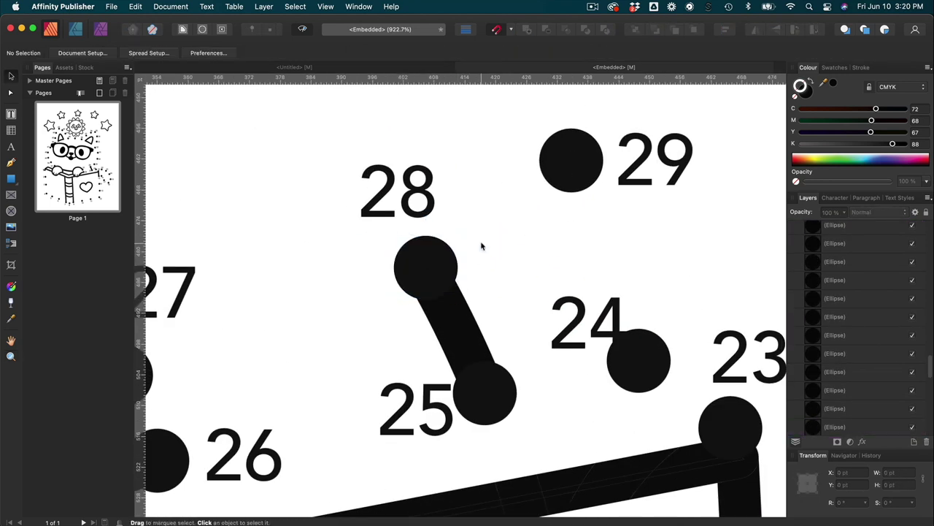
# - Zoom in to check dot 46's placement, then return to the whole-page view
pyautogui.scroll(-8, 484, 246)
pyautogui.scroll(2, 460, 247)
pyautogui.hscroll(-5, 445, 247)
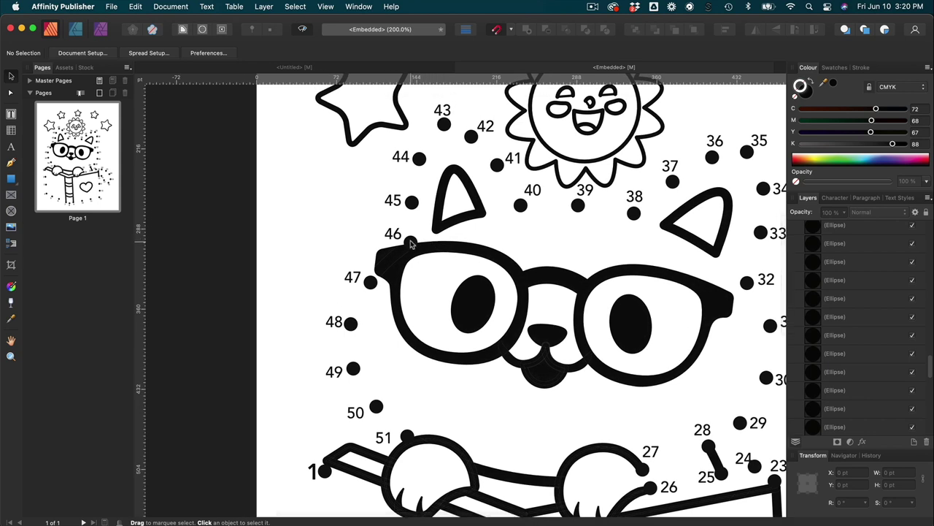
pyautogui.click(411, 243)
pyautogui.press('z')
pyautogui.moveTo(411, 243); pyautogui.dragTo(559, 290)
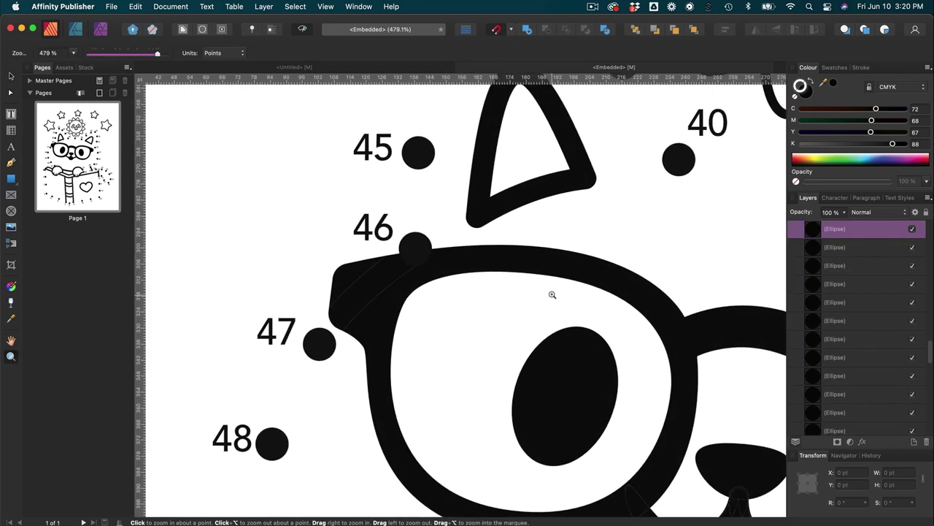
pyautogui.press('v')
pyautogui.click(363, 231)
pyautogui.press('super+1')
pyautogui.click(589, 277)
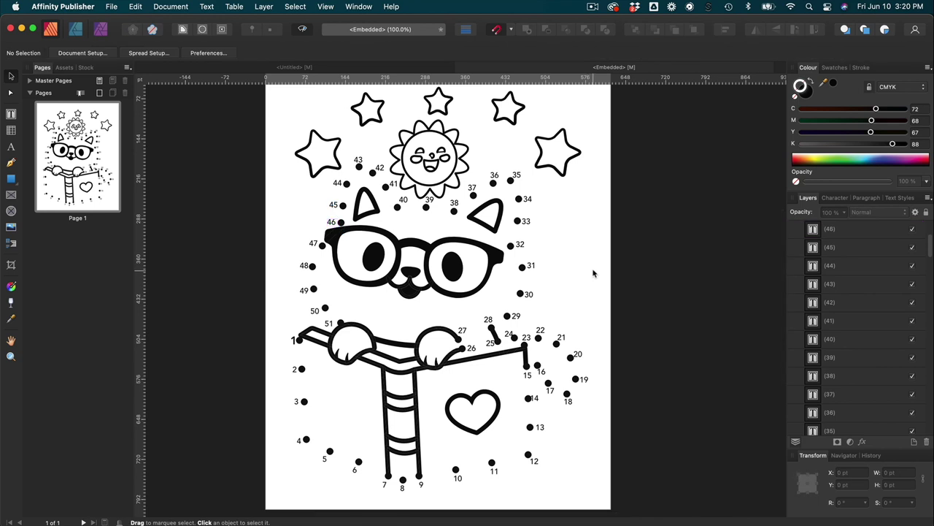
# - Collapse the Numbers layer so the Dots layer's ellipses are listed
pyautogui.scroll(4, 857, 276)
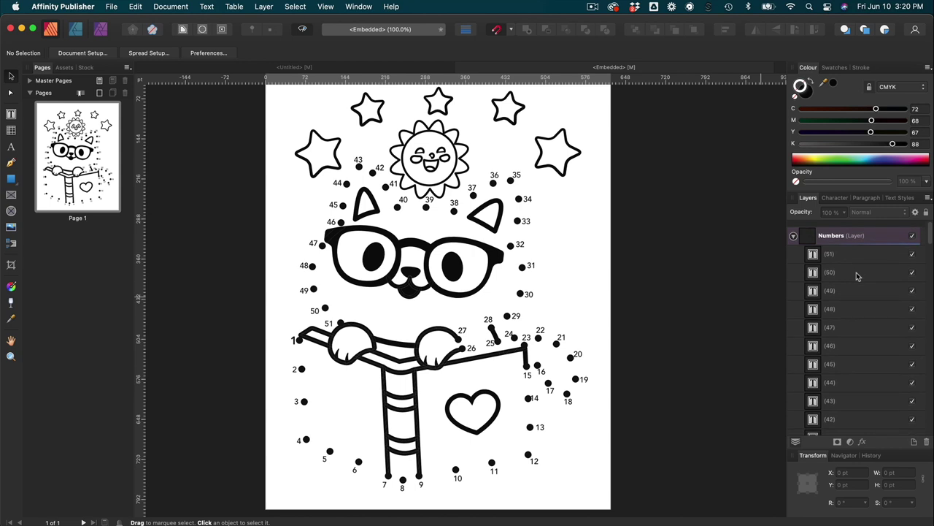
pyautogui.click(793, 230)
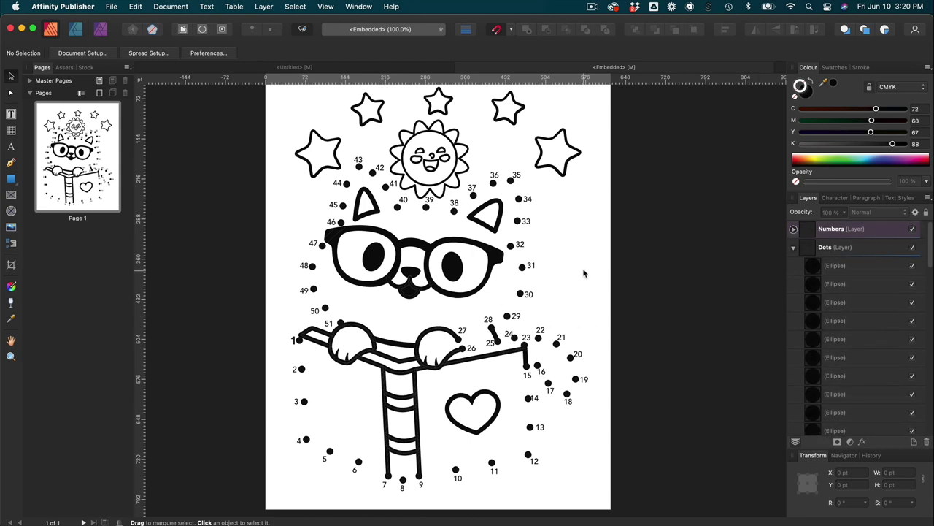
pyautogui.scroll(4, 583, 273)
pyautogui.scroll(3, 584, 273)
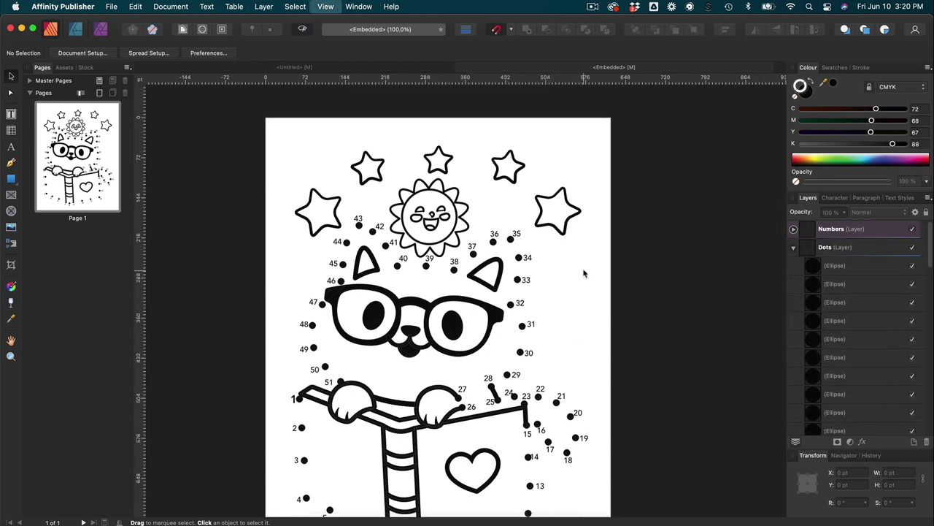
pyautogui.scroll(2, 584, 273)
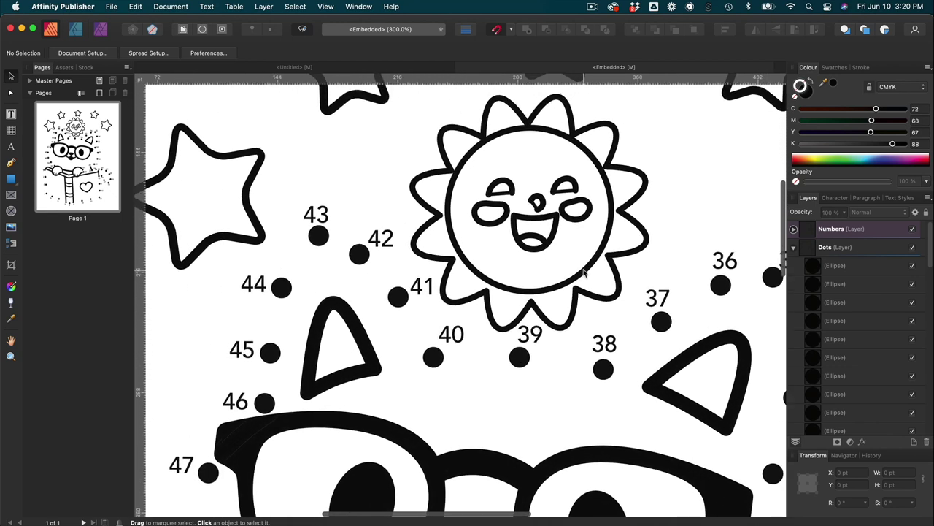
pyautogui.click(11, 180)
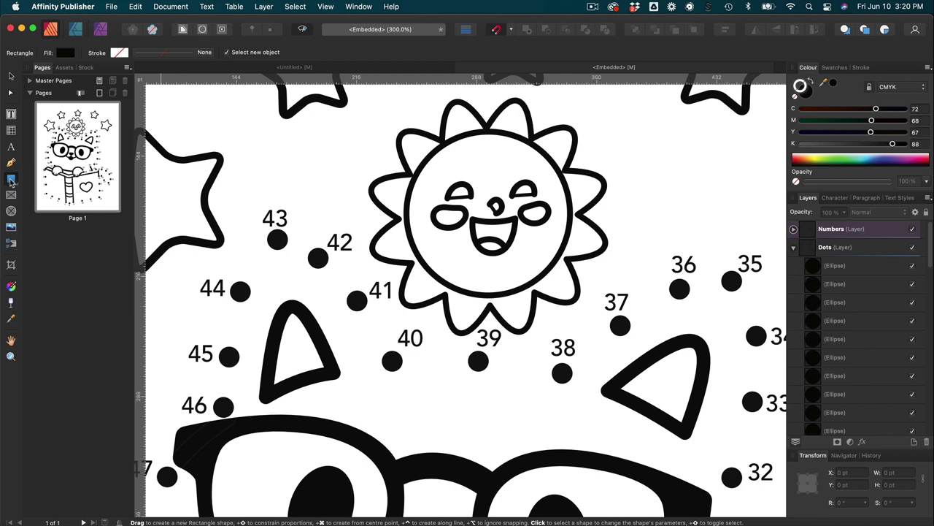
# - Draw small 5.4 pt black ellipse pupils on both sun eyes, nudging the right one rightward
pyautogui.click(11, 181)
pyautogui.click(81, 192)
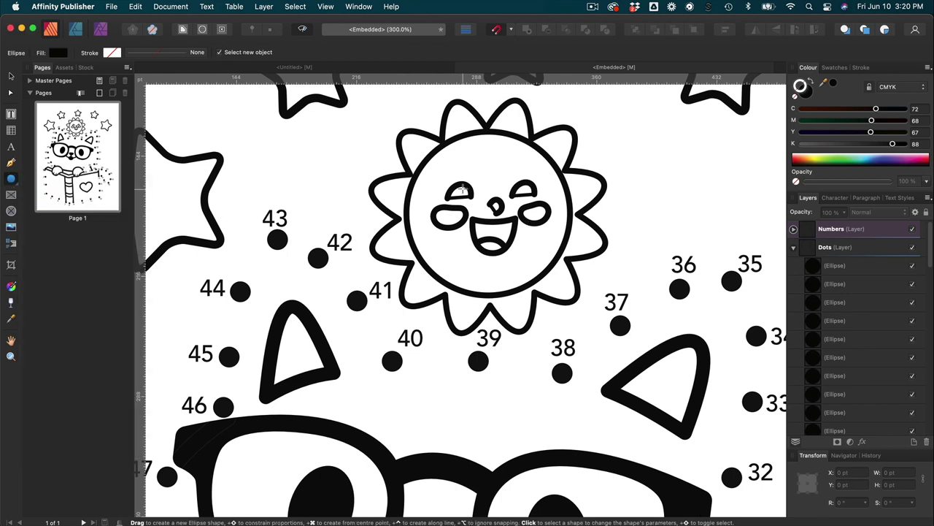
pyautogui.moveTo(462, 188); pyautogui.dragTo(471, 197)
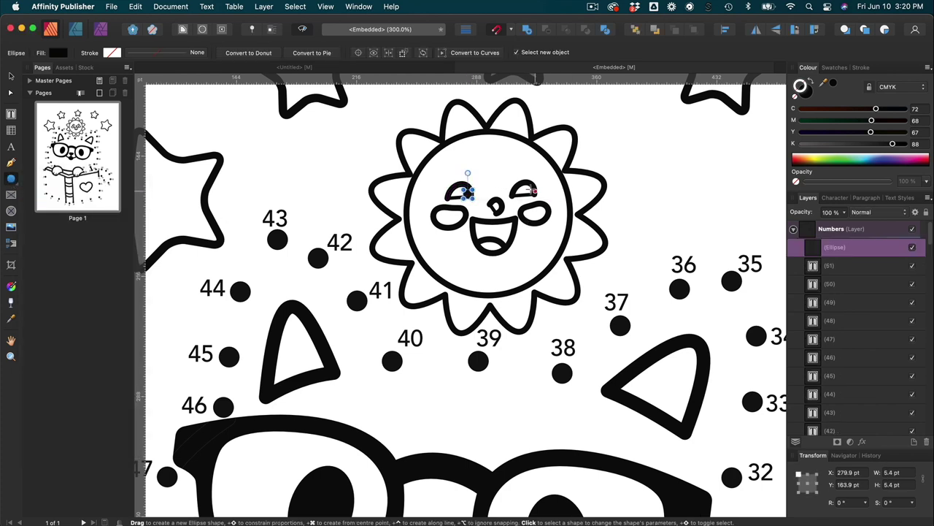
pyautogui.press('super+z')
pyautogui.moveTo(527, 188)
pyautogui.mouseDown()
pyautogui.moveTo(535, 194)
pyautogui.moveTo(527, 188)
pyautogui.mouseUp()
pyautogui.press('v')
pyautogui.click(635, 186)
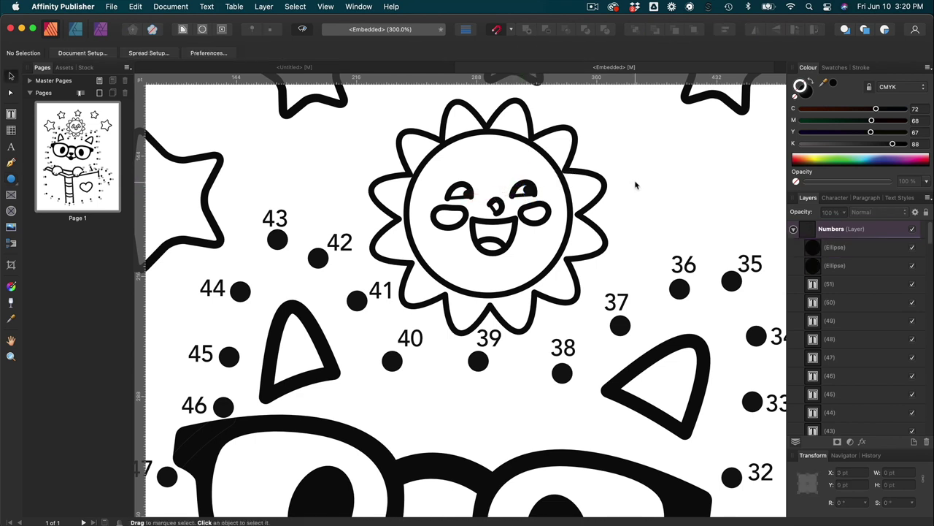
pyautogui.scroll(6, 635, 185)
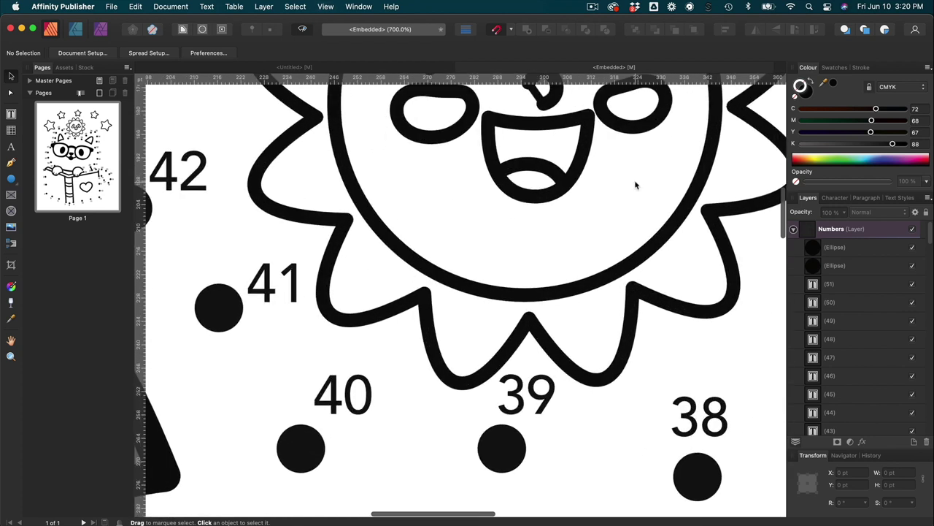
pyautogui.moveTo(630, 189); pyautogui.dragTo(635, 191)
pyautogui.click(351, 202)
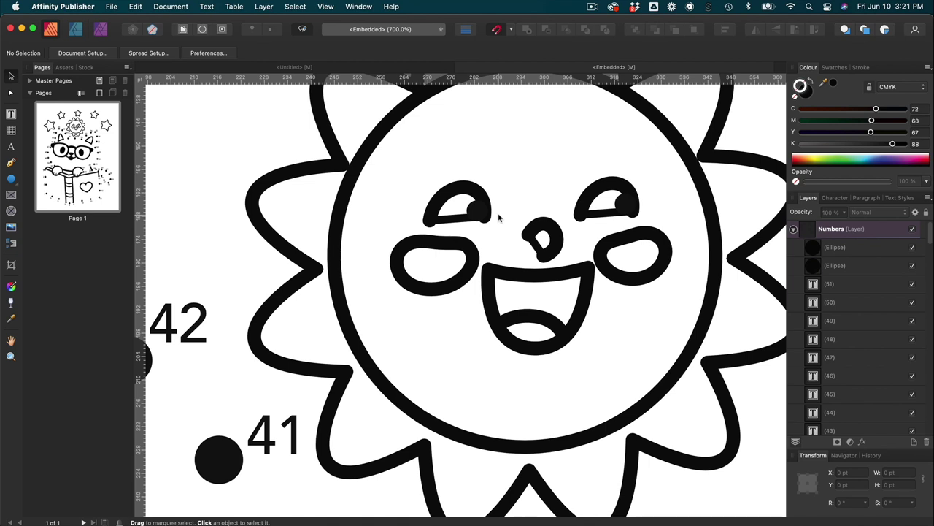
pyautogui.scroll(-5, 501, 216)
pyautogui.scroll(-2, 501, 216)
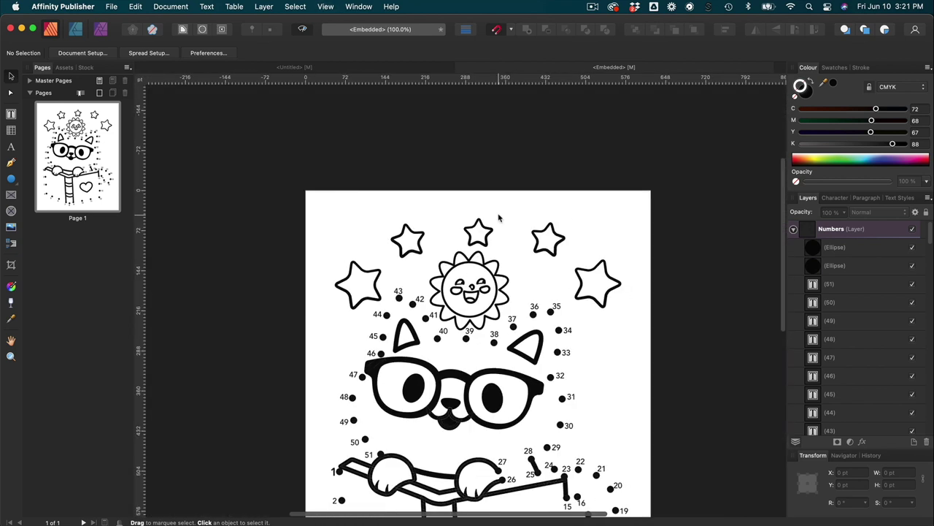
pyautogui.scroll(-5, 499, 216)
pyautogui.hscroll(3, 499, 217)
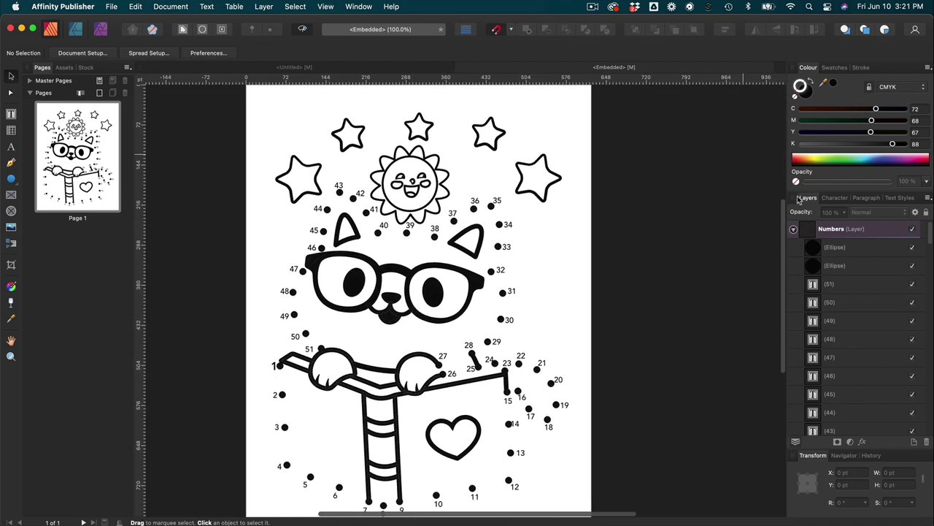
pyautogui.press('m')
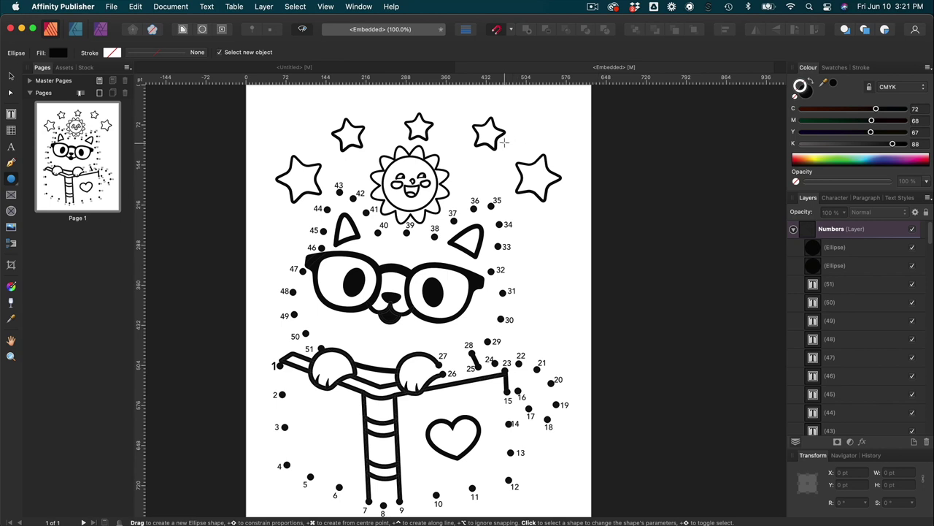
pyautogui.press('v')
pyautogui.scroll(-1, 496, 145)
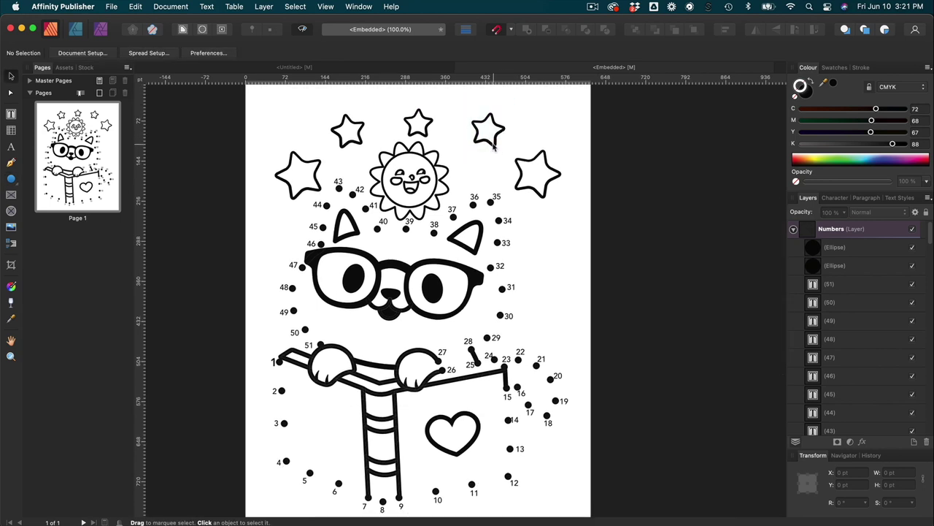
pyautogui.click(793, 229)
pyautogui.click(793, 247)
pyautogui.click(898, 268)
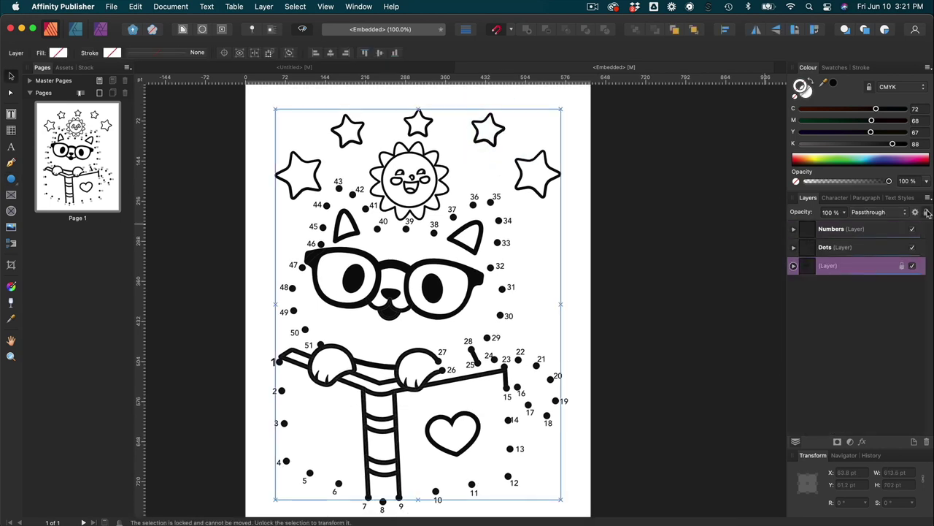
pyautogui.click(927, 211)
pyautogui.click(422, 130)
pyautogui.moveTo(422, 130); pyautogui.dragTo(546, 256)
pyautogui.scroll(3, 574, 277)
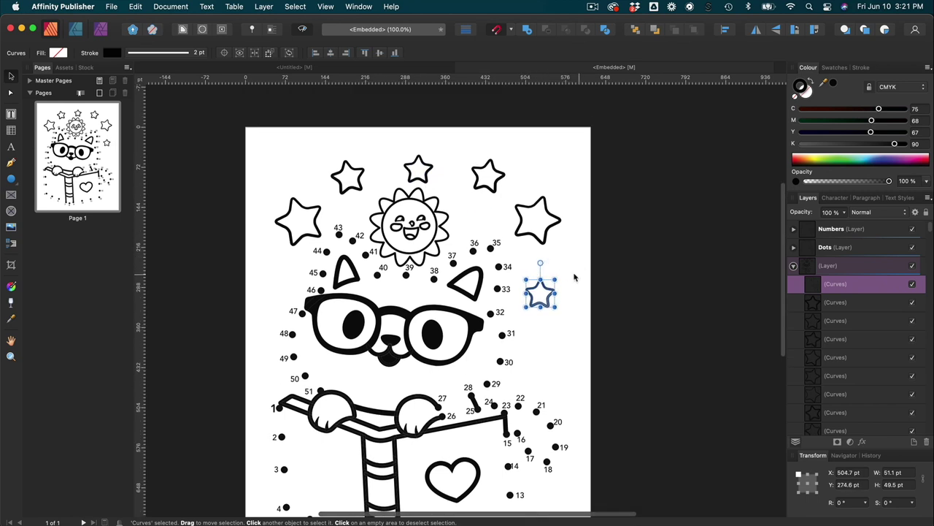
pyautogui.moveTo(550, 291); pyautogui.dragTo(548, 159)
pyautogui.moveTo(546, 287)
pyautogui.mouseDown()
pyautogui.moveTo(333, 130)
pyautogui.moveTo(497, 225)
pyautogui.mouseUp()
pyautogui.click(539, 292)
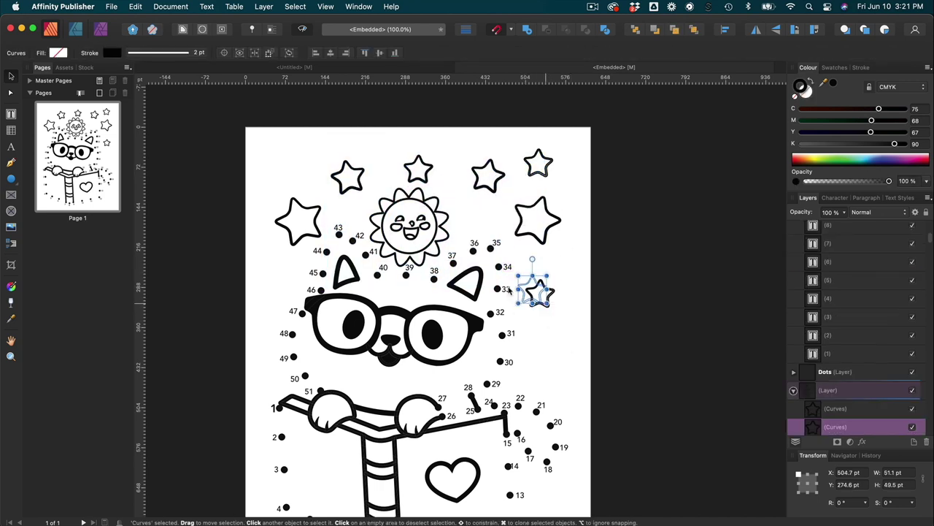
pyautogui.moveTo(511, 290)
pyautogui.mouseDown()
pyautogui.moveTo(283, 175)
pyautogui.moveTo(266, 154)
pyautogui.moveTo(392, 151)
pyautogui.mouseUp()
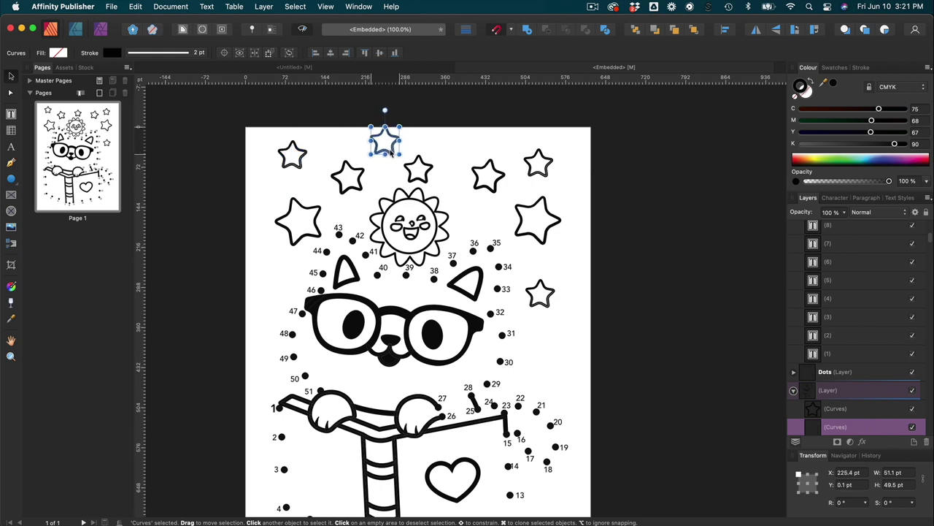
pyautogui.press('super+z')
pyautogui.press('super+z')
pyautogui.press('super+z')
pyautogui.press('super+z')
pyautogui.scroll(-3, 573, 322)
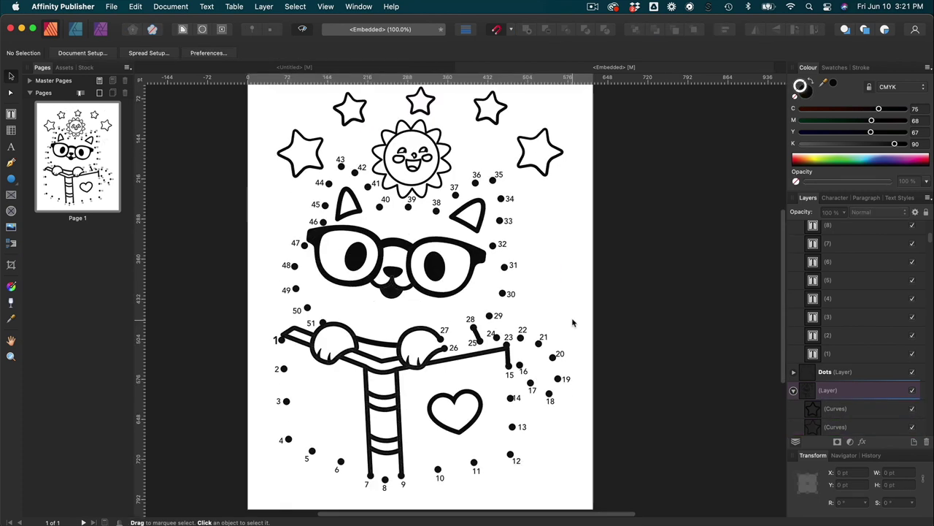
pyautogui.hscroll(-3, 573, 322)
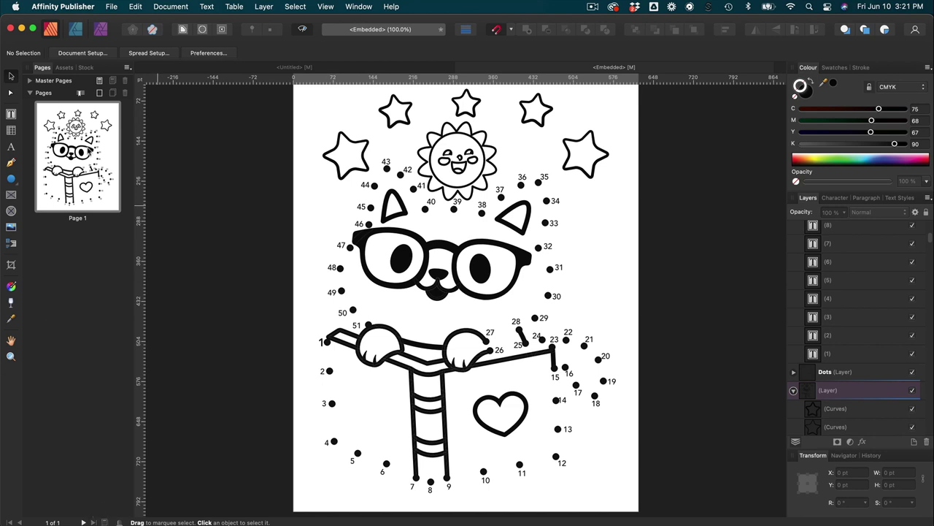
# - Add two blank pages and drag the cat puzzle page to position 3
pyautogui.click(100, 95)
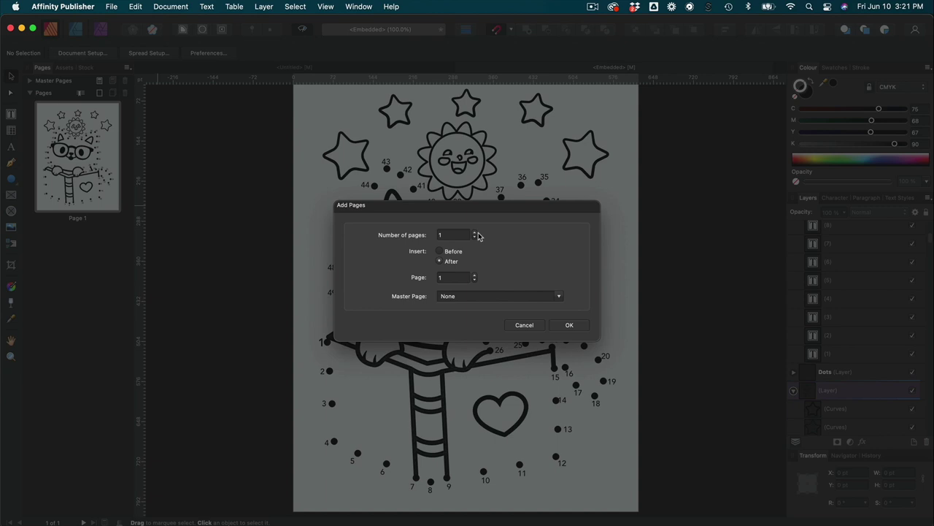
pyautogui.click(571, 326)
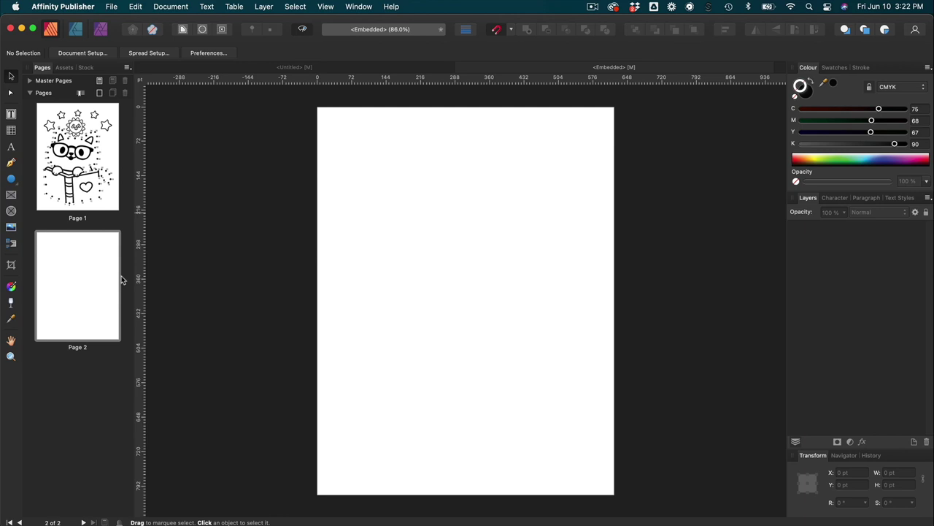
pyautogui.click(100, 94)
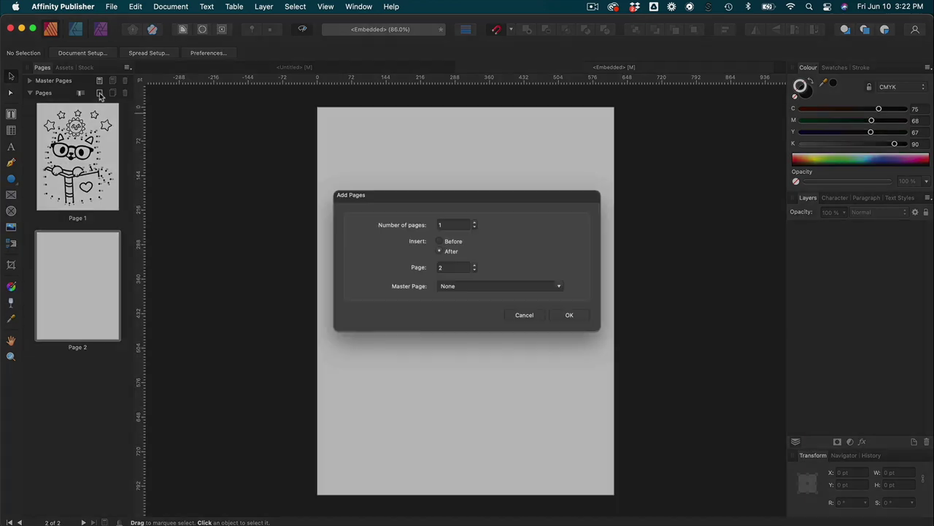
pyautogui.click(568, 325)
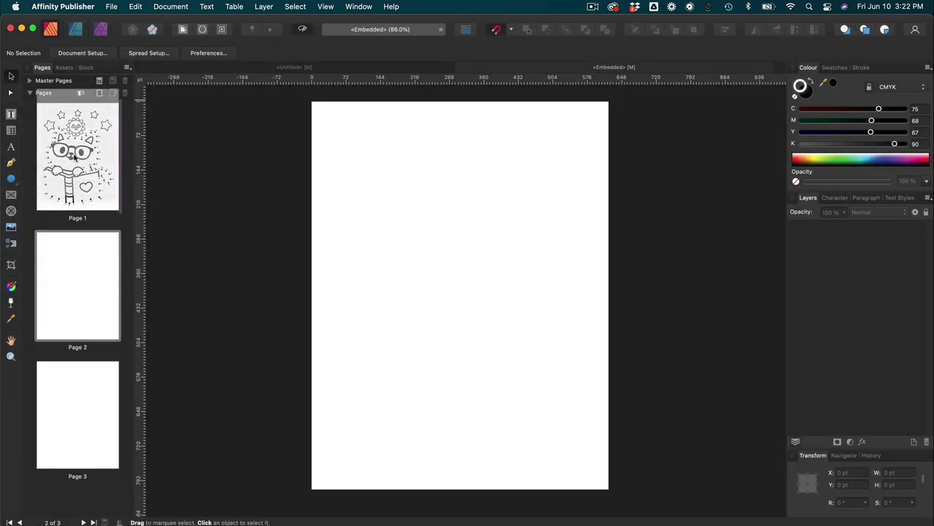
pyautogui.moveTo(73, 155)
pyautogui.mouseDown()
pyautogui.moveTo(90, 306)
pyautogui.moveTo(51, 295)
pyautogui.mouseUp()
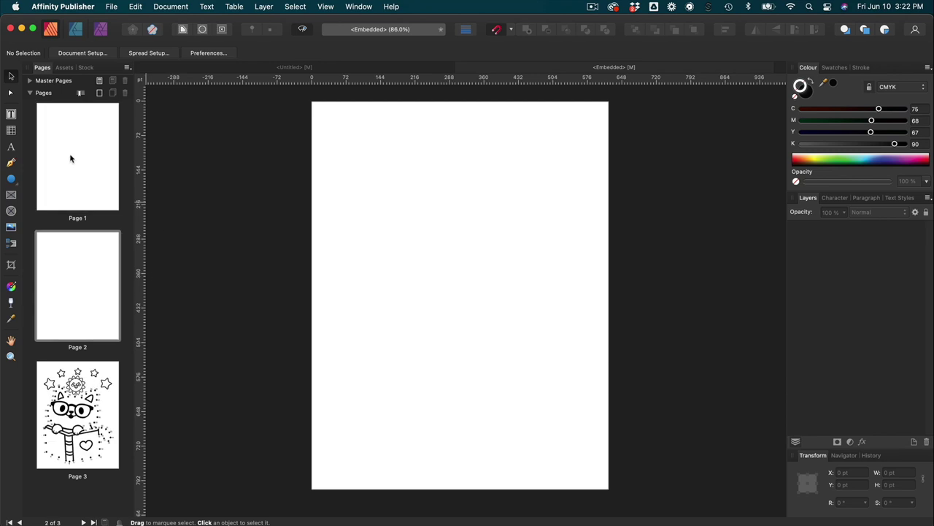
pyautogui.click(96, 167)
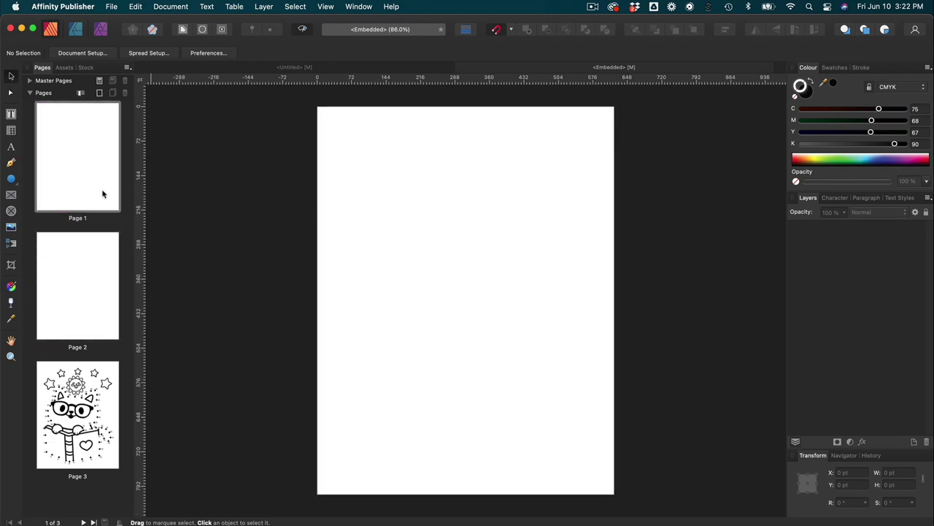
# - Draw a text frame on page 1 for the CONNECT-THE-DOTS title
pyautogui.press('t')
pyautogui.moveTo(346, 230); pyautogui.dragTo(592, 315)
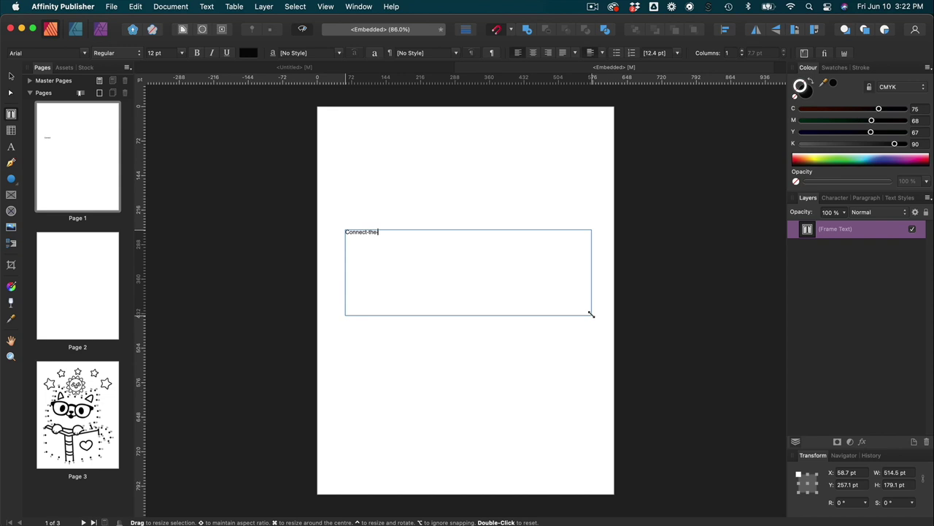
pyautogui.press('Escape')
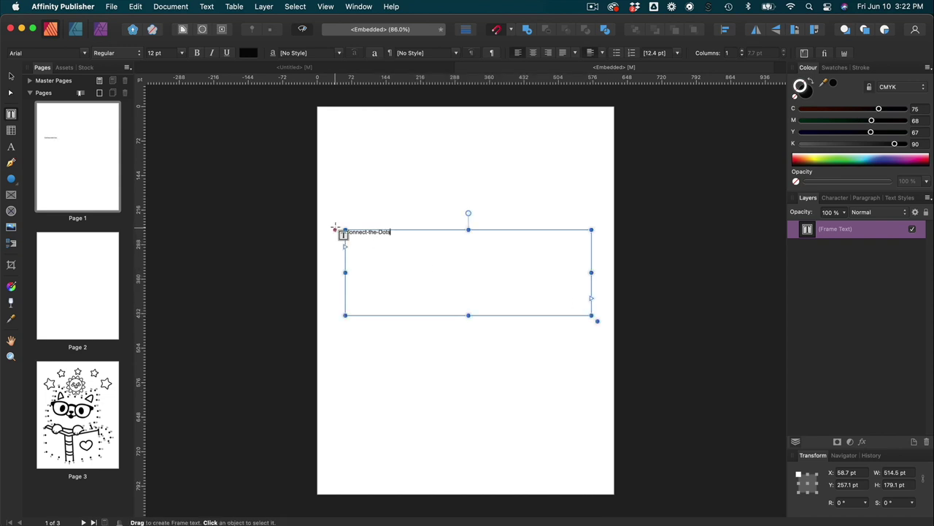
# - Set the CONNECT-THE-DOTS title to Adorable Font 6 at 64 pt
pyautogui.doubleClick(382, 231)
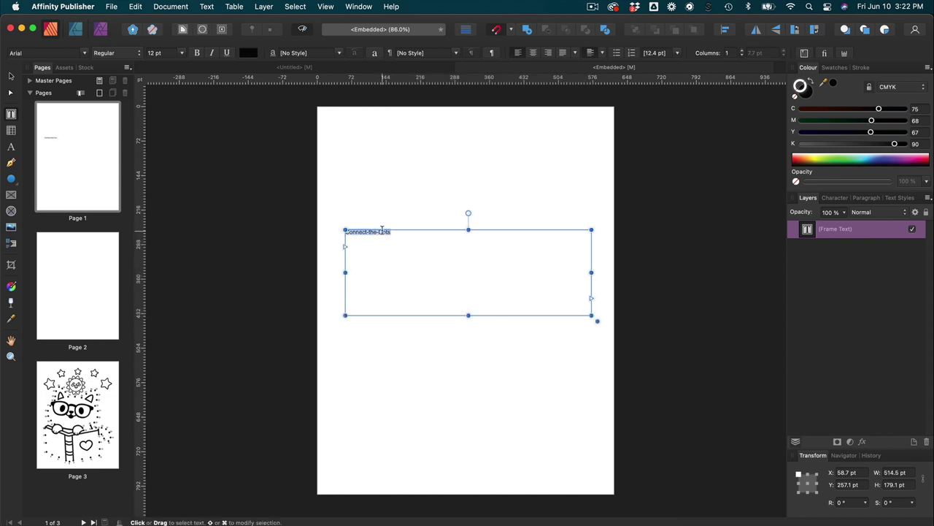
pyautogui.click(84, 53)
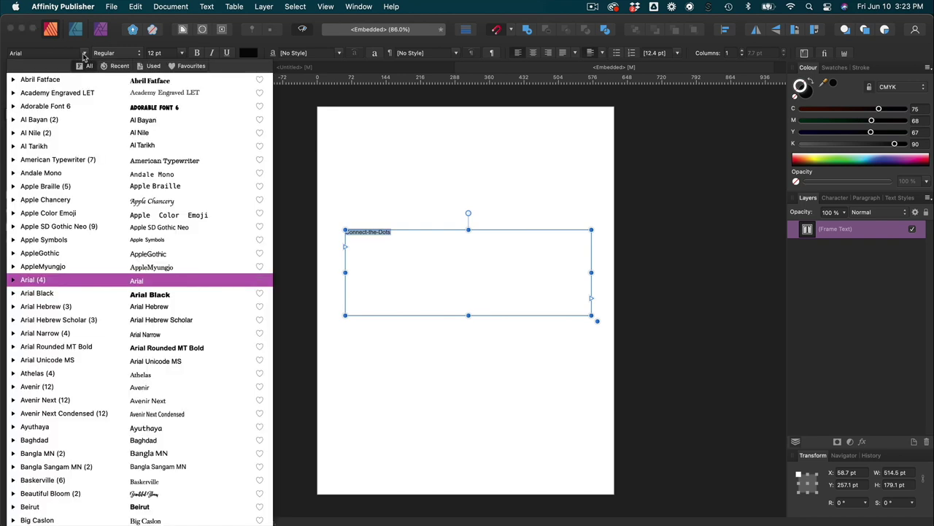
pyautogui.click(74, 107)
pyautogui.press('Escape')
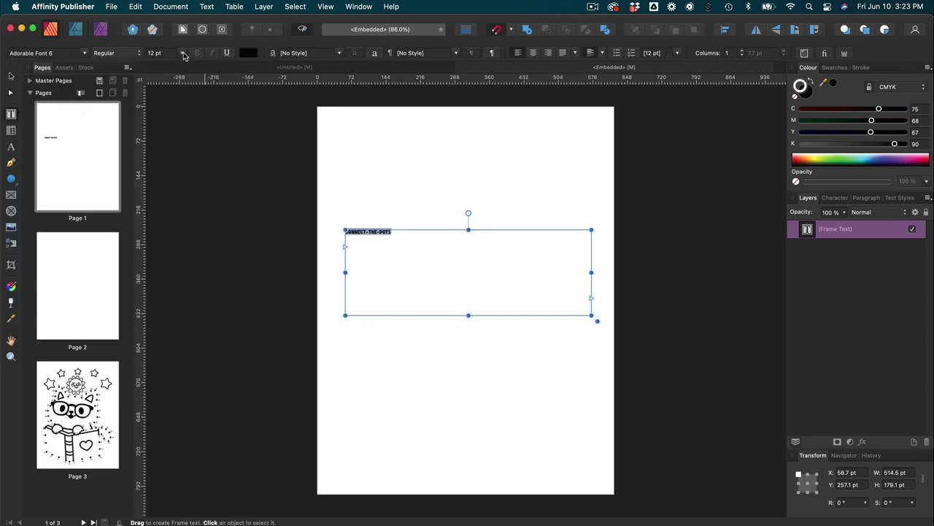
pyautogui.click(182, 54)
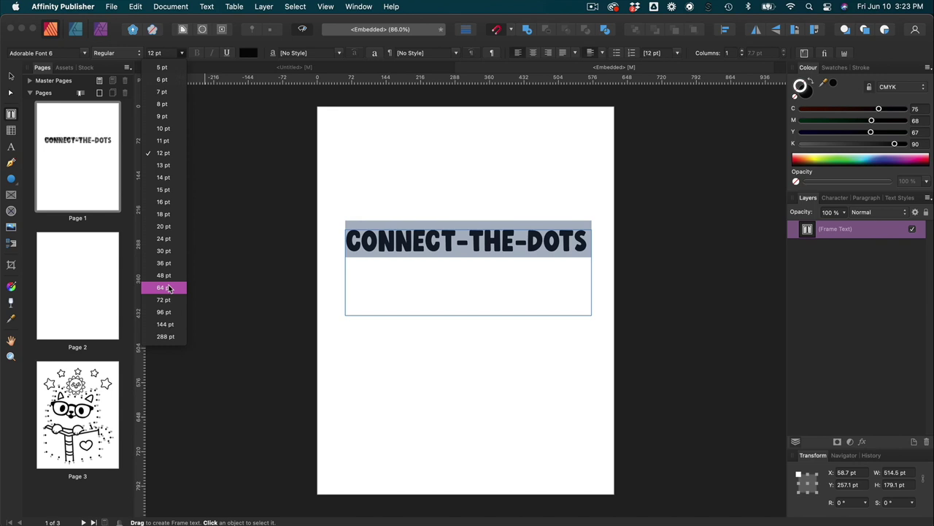
pyautogui.click(168, 289)
# - Shrink the title frame to fit its text, then go to page 2
pyautogui.click(11, 76)
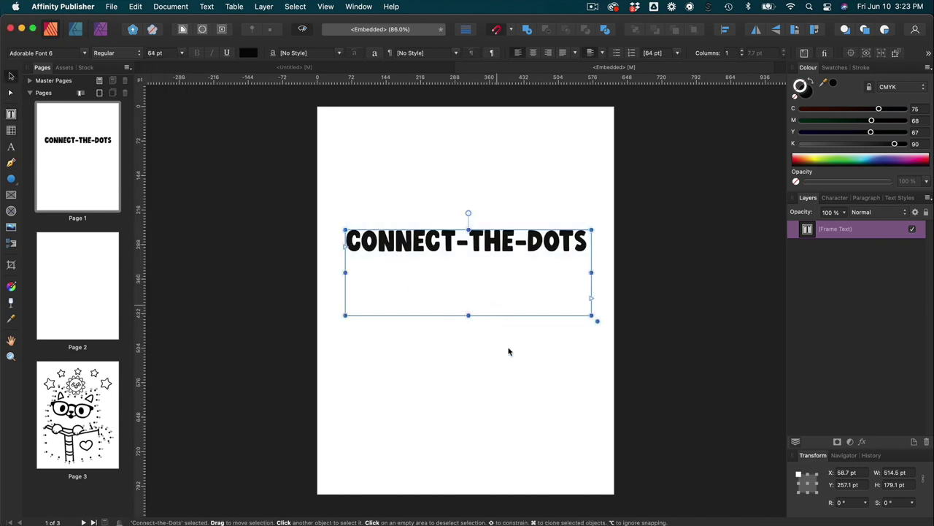
pyautogui.click(509, 350)
pyautogui.click(460, 252)
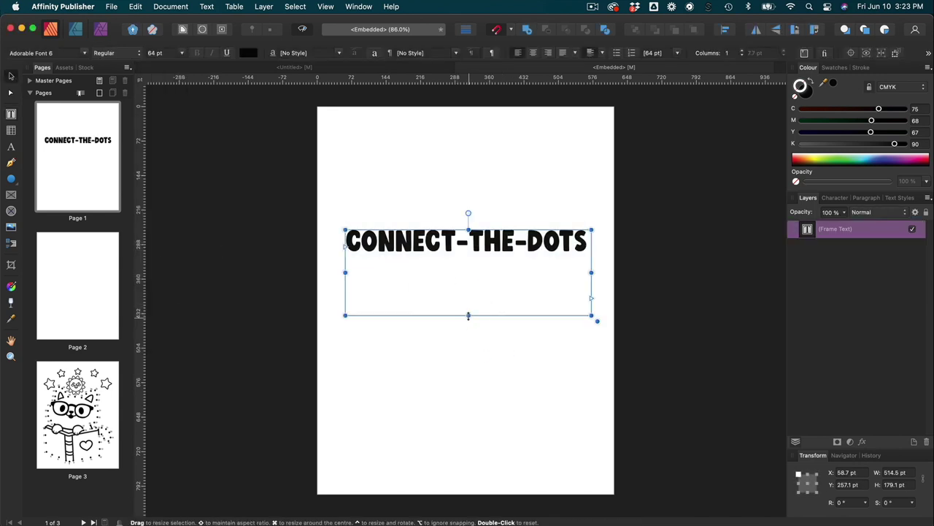
pyautogui.moveTo(469, 314); pyautogui.dragTo(469, 259)
pyautogui.click(543, 361)
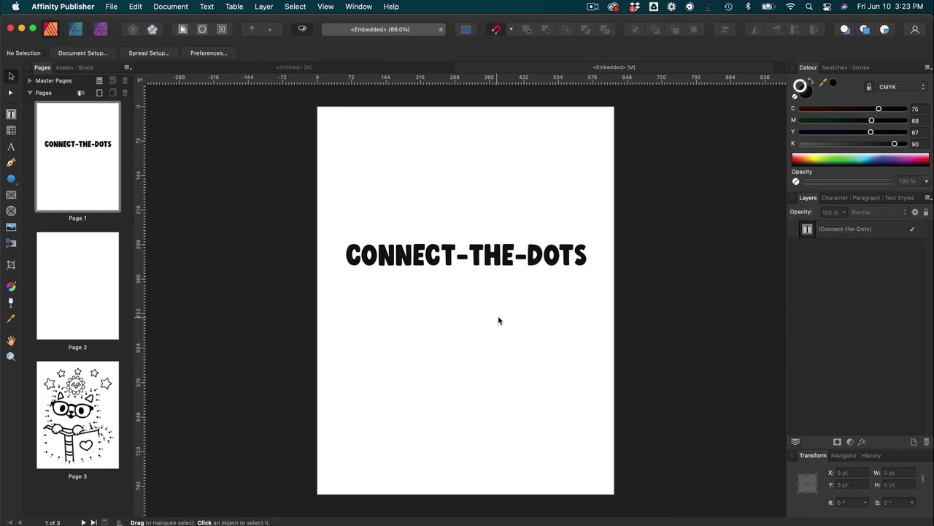
pyautogui.click(78, 283)
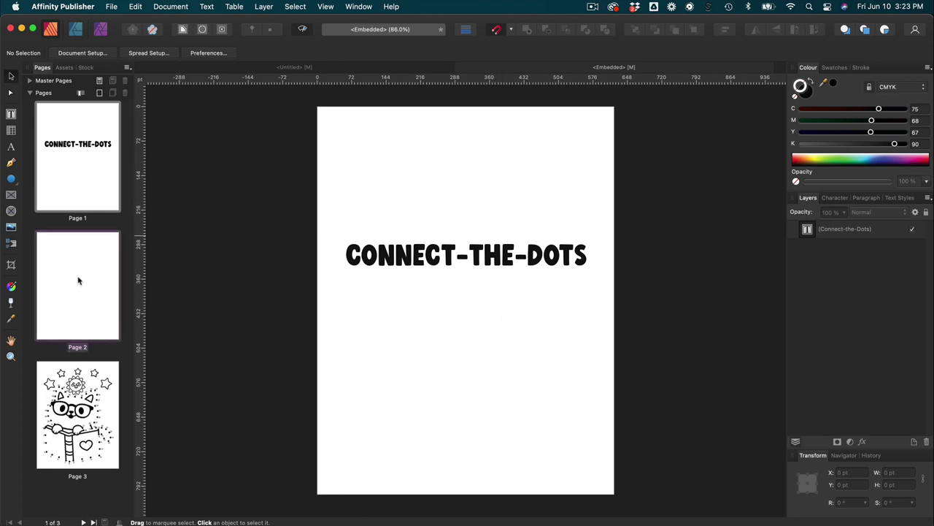
# - Draw a text frame near page 2's bottom and type '© 2022 XYZ Publishing'
pyautogui.click(10, 114)
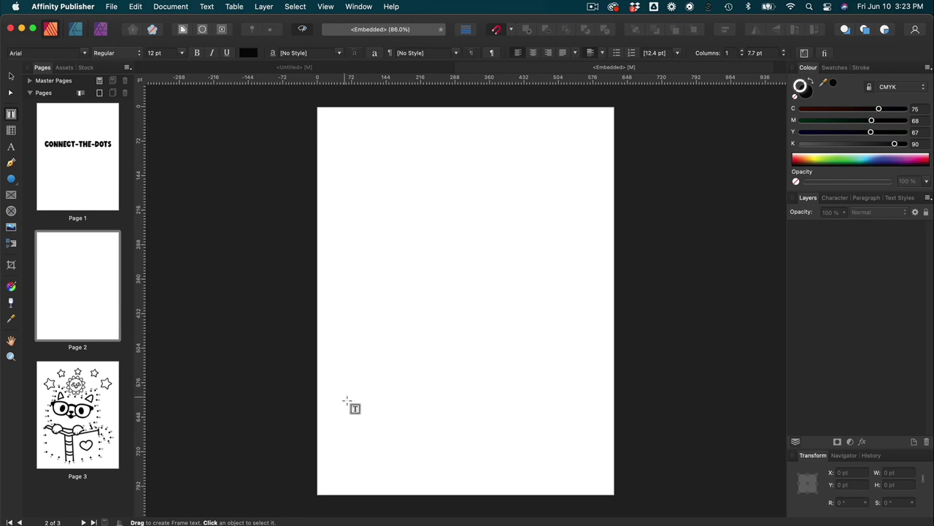
pyautogui.moveTo(338, 438); pyautogui.dragTo(487, 482)
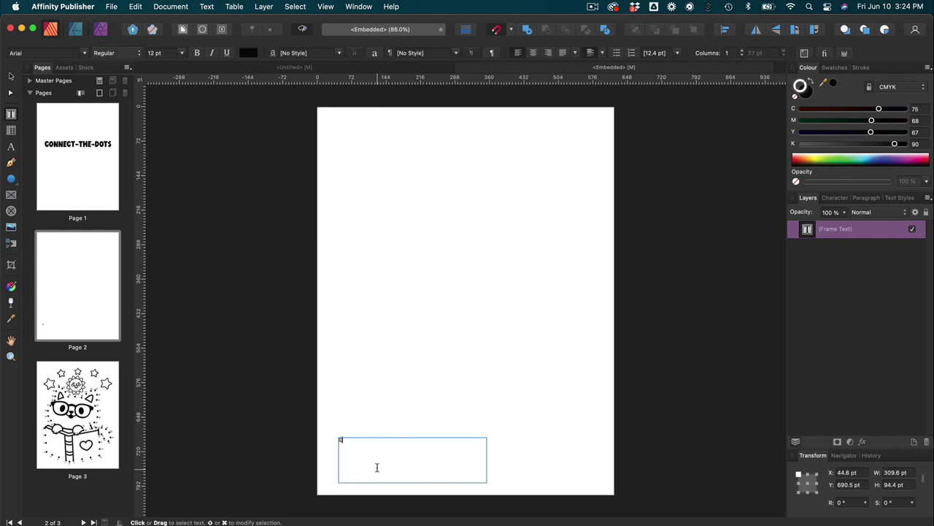
pyautogui.press('Escape')
pyautogui.press('super+2')
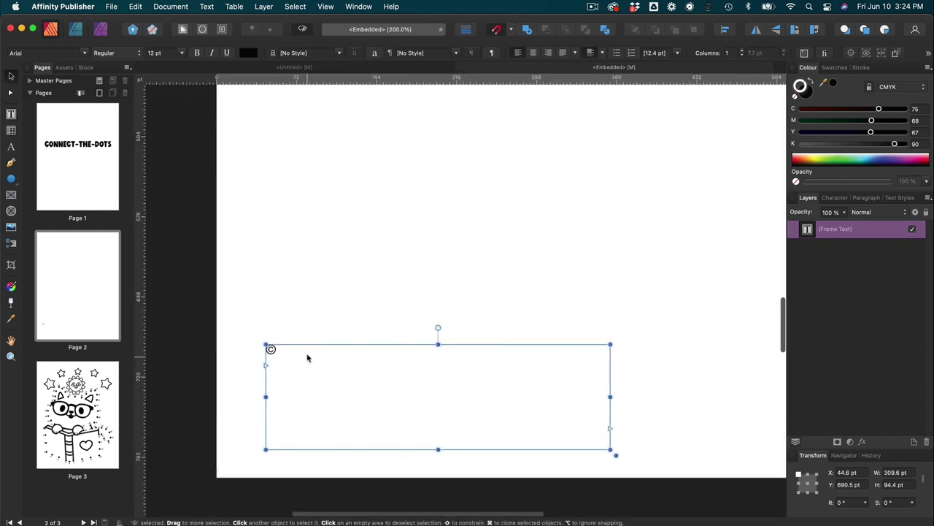
pyautogui.doubleClick(295, 349)
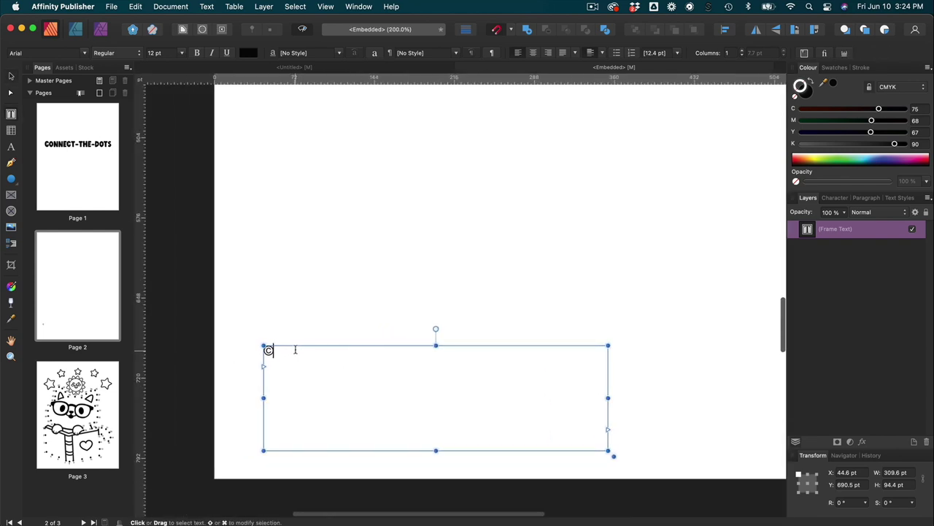
pyautogui.write('2022')
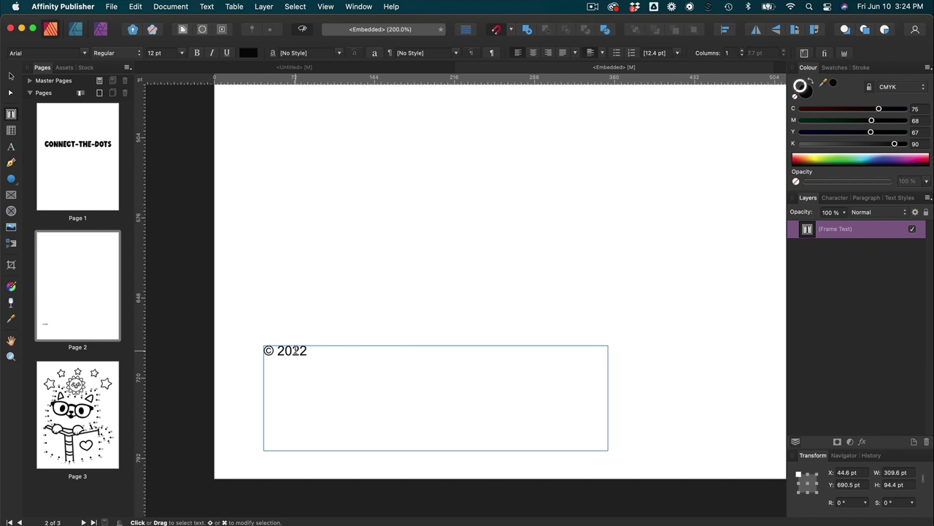
pyautogui.write('XYZ Publishing')
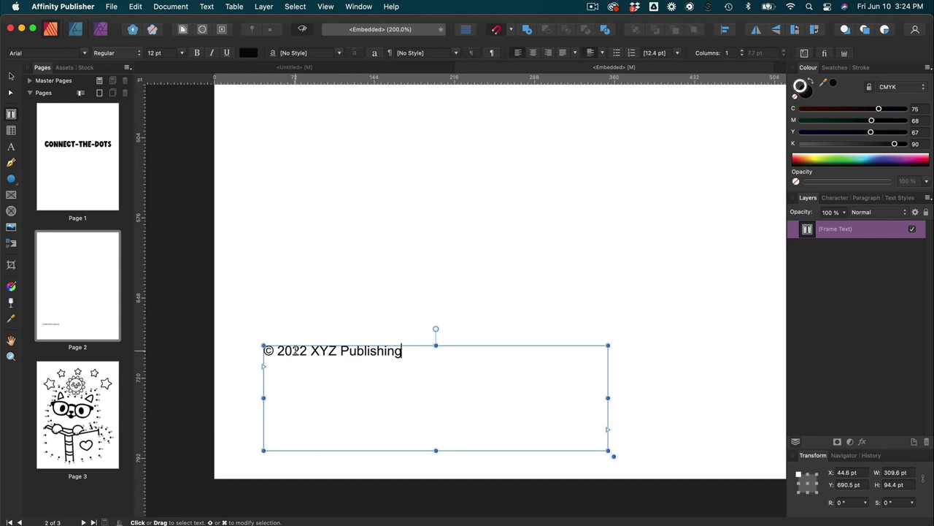
# - Set the copyright line to Brandon Grotesque and add a 'contact information' line below
pyautogui.press('super+a')
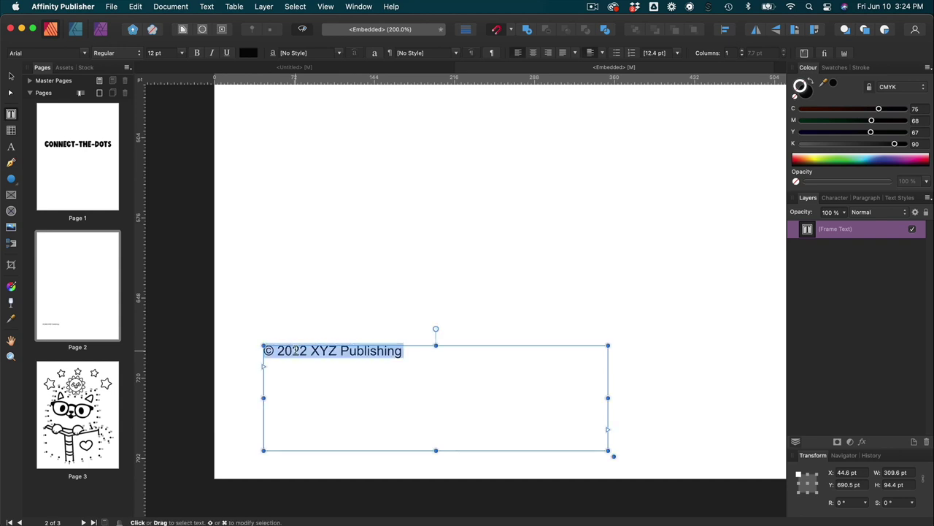
pyautogui.click(61, 54)
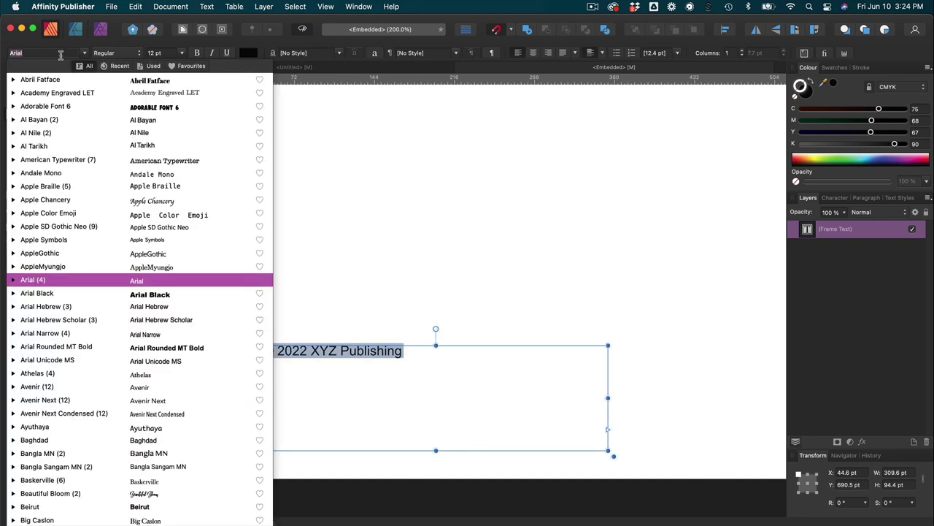
pyautogui.write('brando')
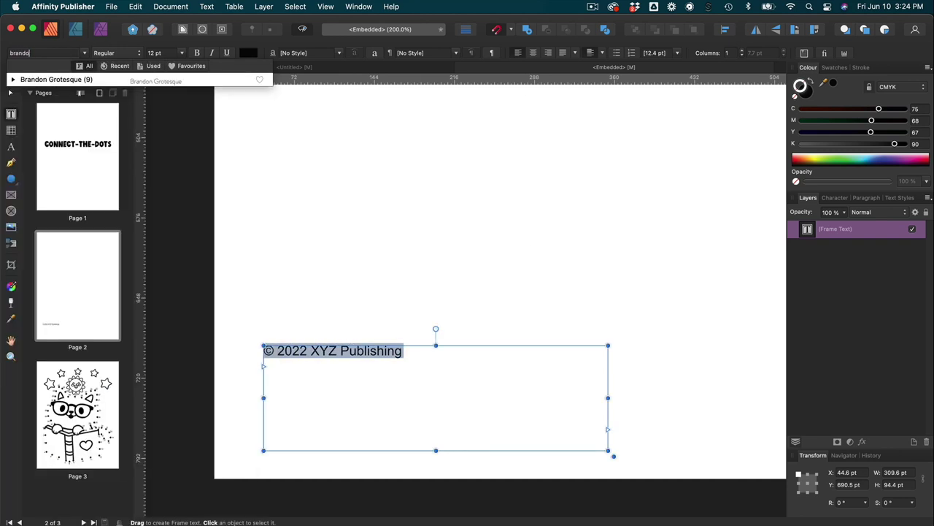
pyautogui.press('Return')
pyautogui.click(393, 351)
pyautogui.press('Return')
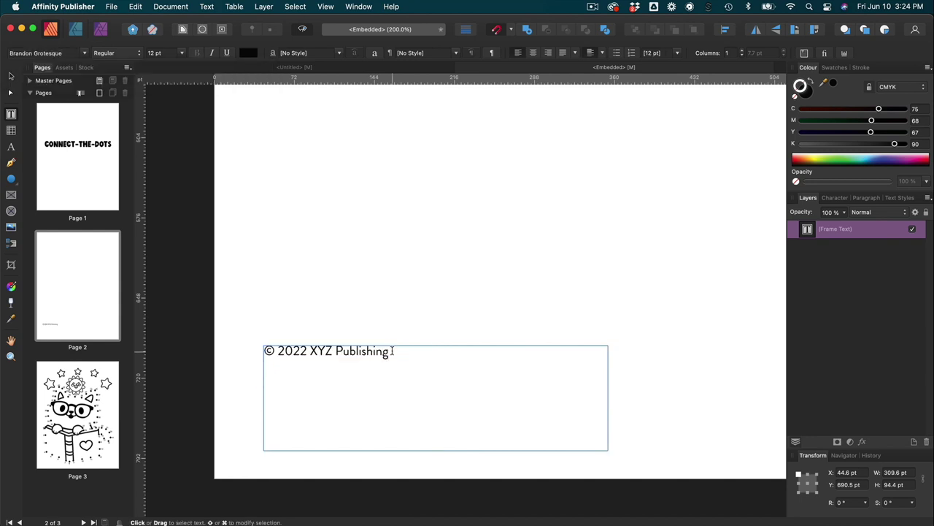
pyautogui.write('contact information')
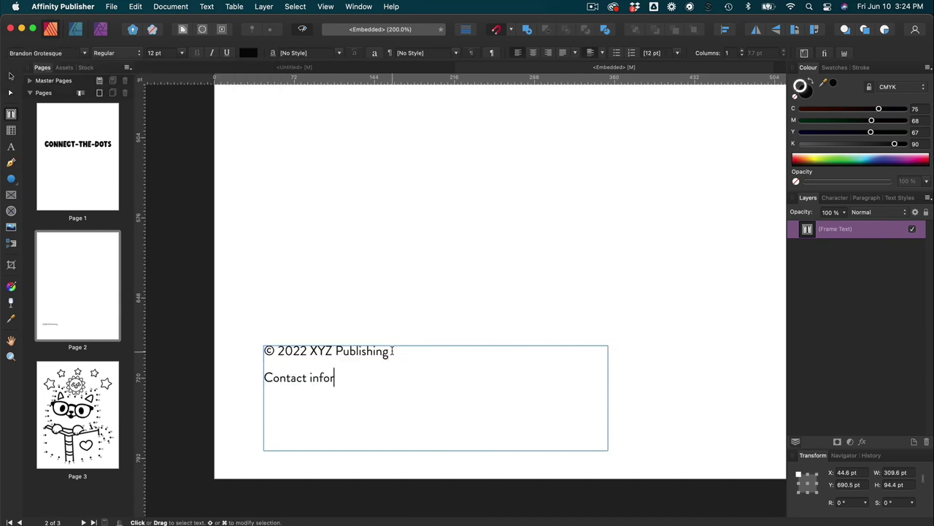
pyautogui.press('BackSpace')
# - Fit the copyright frame to its text and move it lower on page 2
pyautogui.press('Escape')
pyautogui.moveTo(608, 450); pyautogui.dragTo(433, 396)
pyautogui.moveTo(318, 356); pyautogui.dragTo(343, 393)
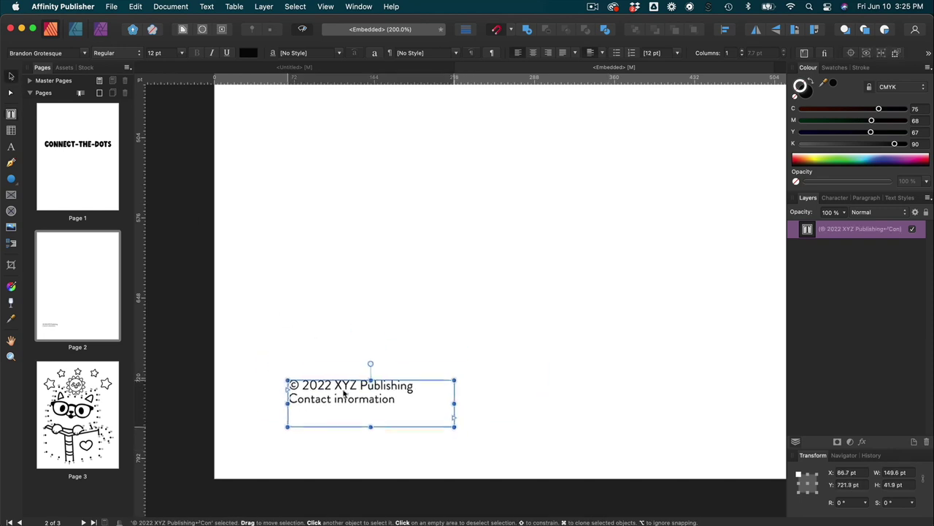
pyautogui.click(326, 6)
pyautogui.click(344, 127)
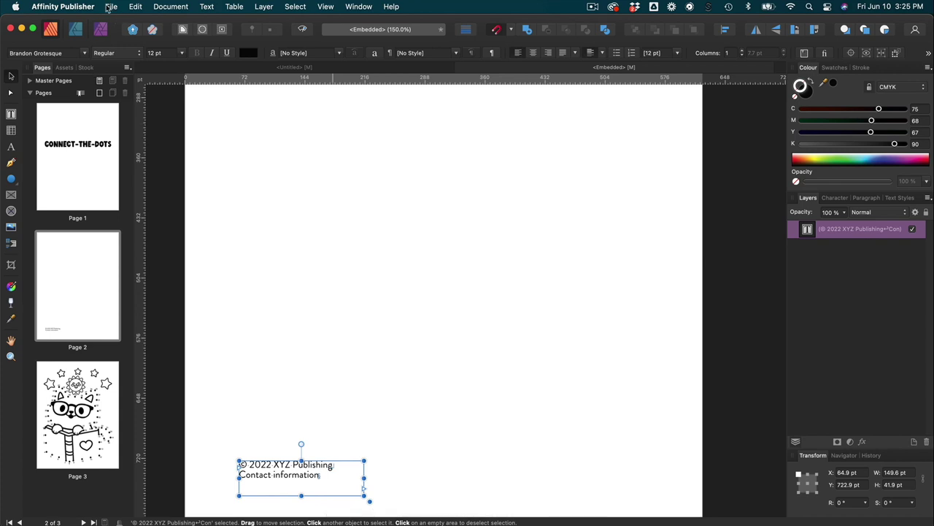
pyautogui.click(108, 7)
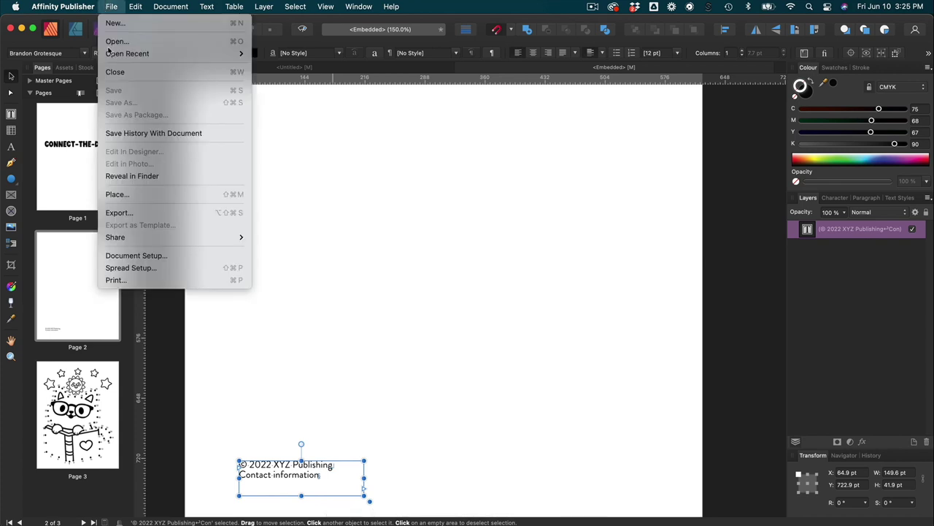
# - Turn on Include Margins in the spread setup
pyautogui.click(136, 255)
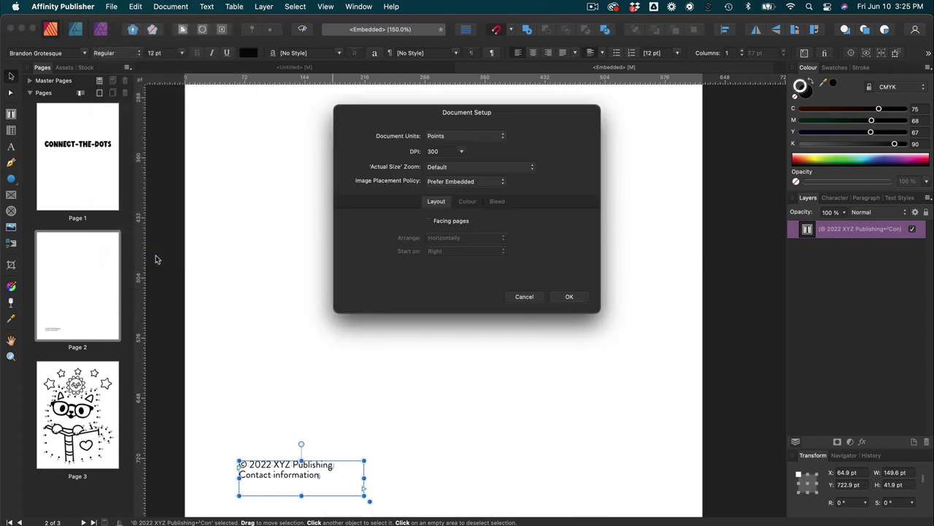
pyautogui.press('Escape')
pyautogui.click(109, 7)
pyautogui.click(146, 265)
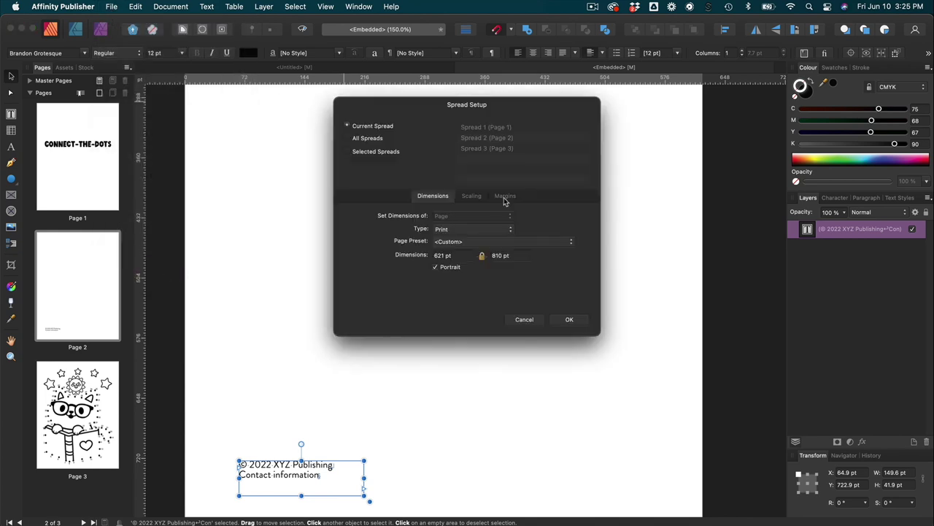
pyautogui.click(505, 195)
pyautogui.click(562, 232)
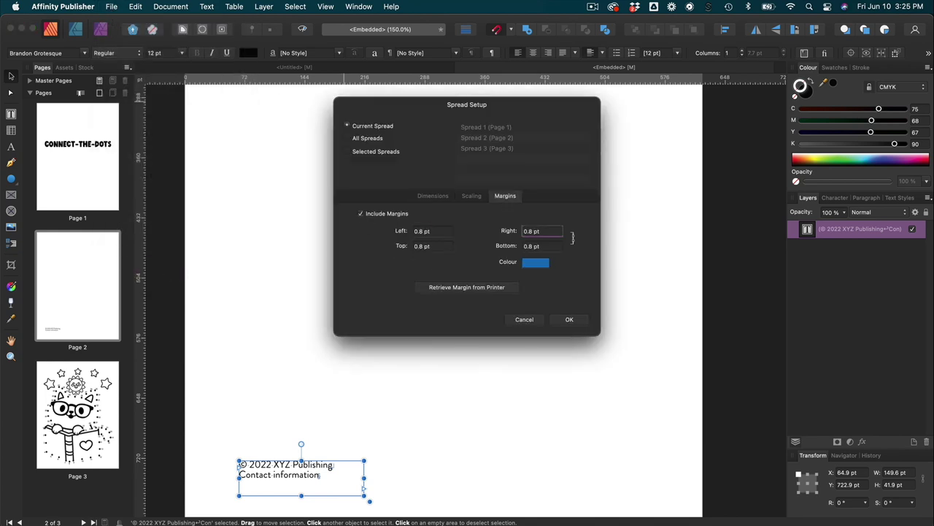
pyautogui.click(570, 319)
# - Apply 54 pt margins to all spreads and view the whole page
pyautogui.click(111, 7)
pyautogui.click(148, 268)
pyautogui.click(348, 137)
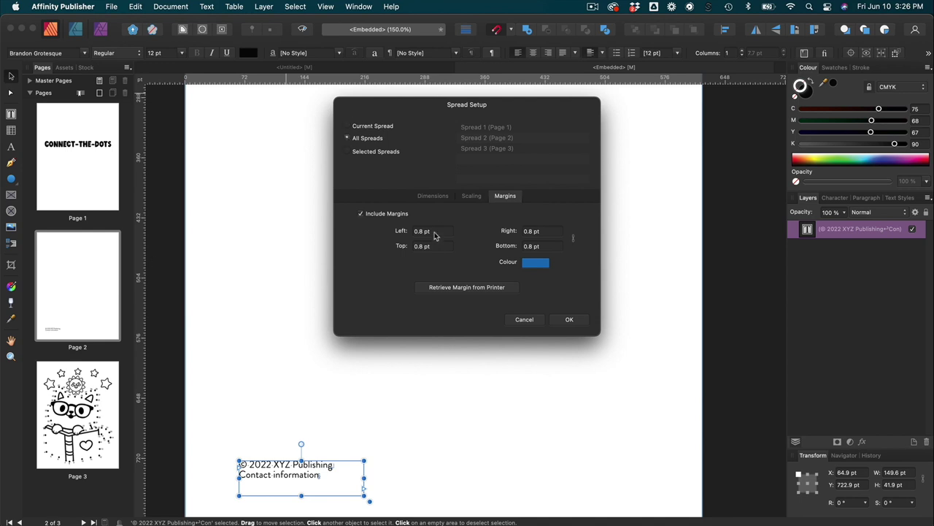
pyautogui.doubleClick(435, 231)
pyautogui.write('54')
pyautogui.press('Tab')
pyautogui.press('Tab')
pyautogui.press('Tab')
pyautogui.press('Tab')
pyautogui.click(569, 319)
pyautogui.press('super+1')
pyautogui.click(363, 410)
pyautogui.click(110, 7)
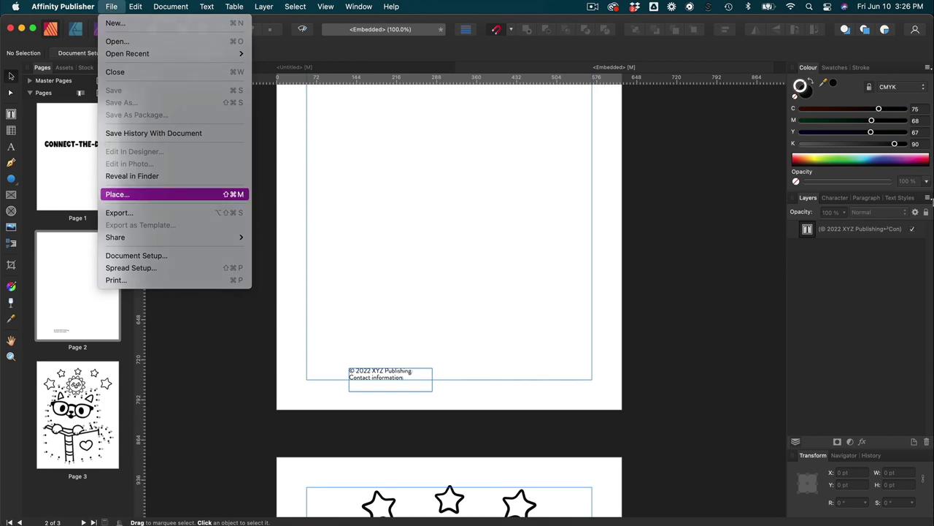
# - Place XYZLogo.eps at page 2's bottom-left with the copyright text beside it
pyautogui.click(117, 195)
pyautogui.write('xyz')
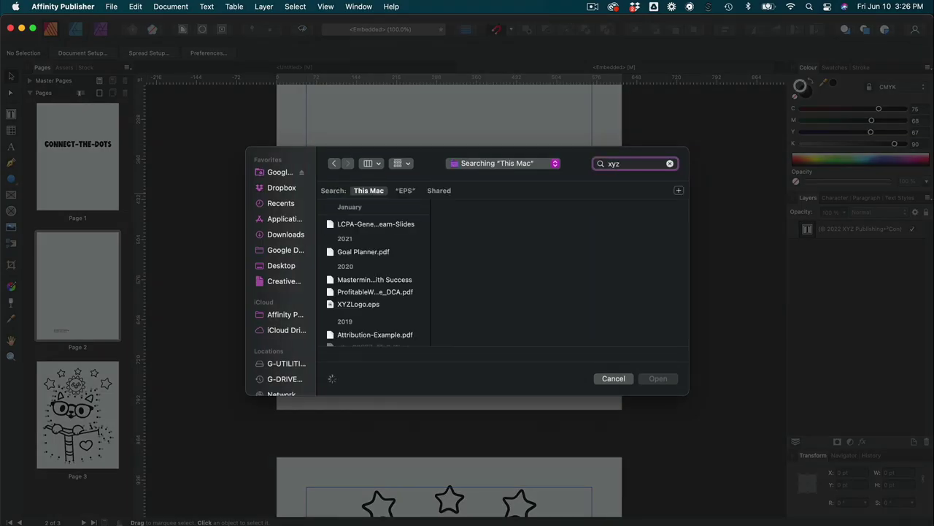
pyautogui.click(358, 304)
pyautogui.click(658, 379)
pyautogui.moveTo(306, 351); pyautogui.dragTo(432, 357)
pyautogui.click(470, 355)
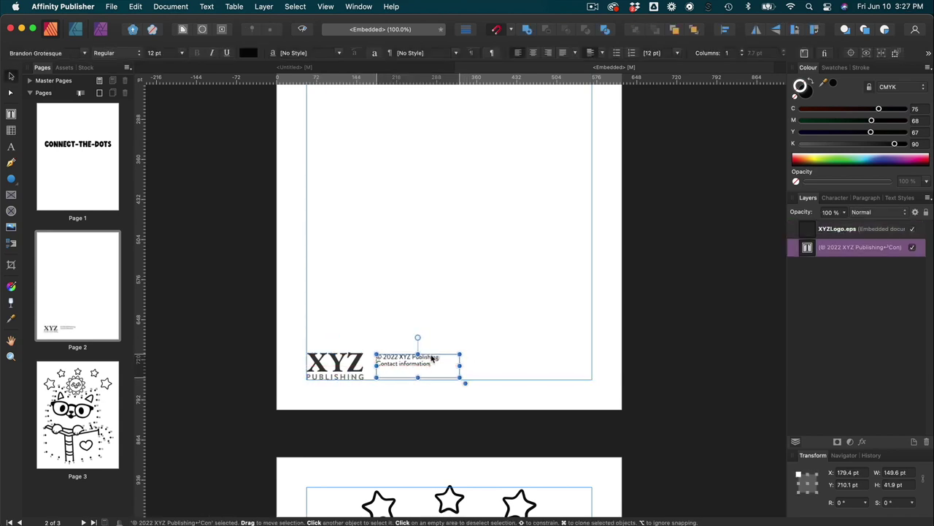
pyautogui.click(565, 355)
# - Nudge the © 2022 copyright text slightly left toward the logo
pyautogui.press('w')
pyautogui.press('super+2')
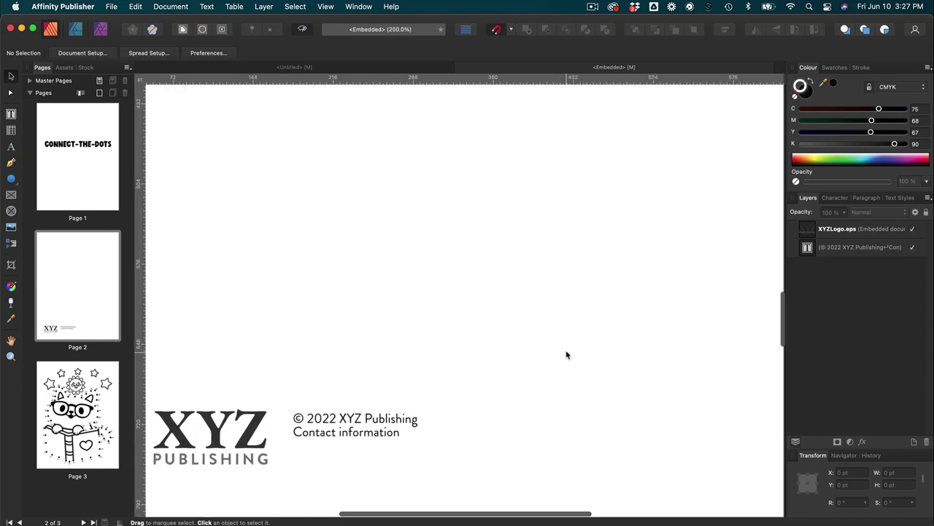
pyautogui.press('super+z')
pyautogui.click(469, 346)
pyautogui.press('super+0')
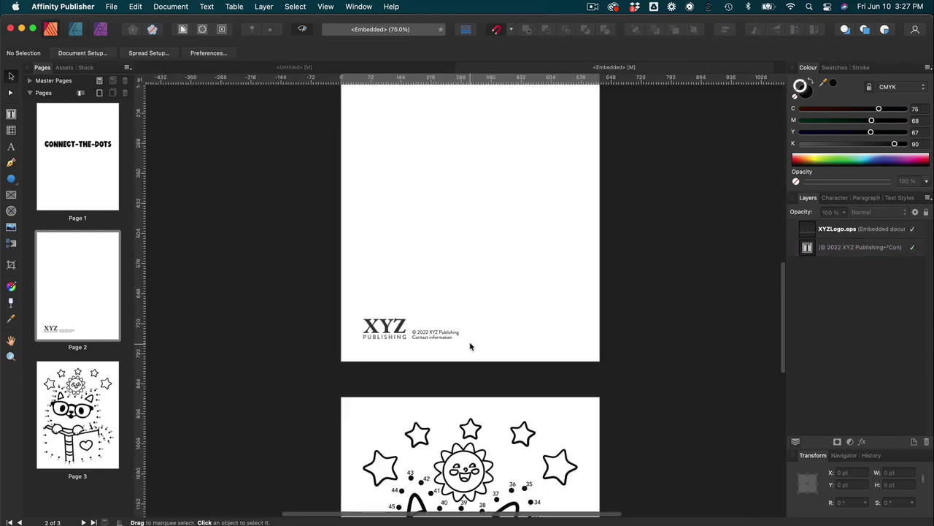
pyautogui.click(447, 336)
pyautogui.moveTo(447, 336); pyautogui.dragTo(447, 337)
pyautogui.press('Escape')
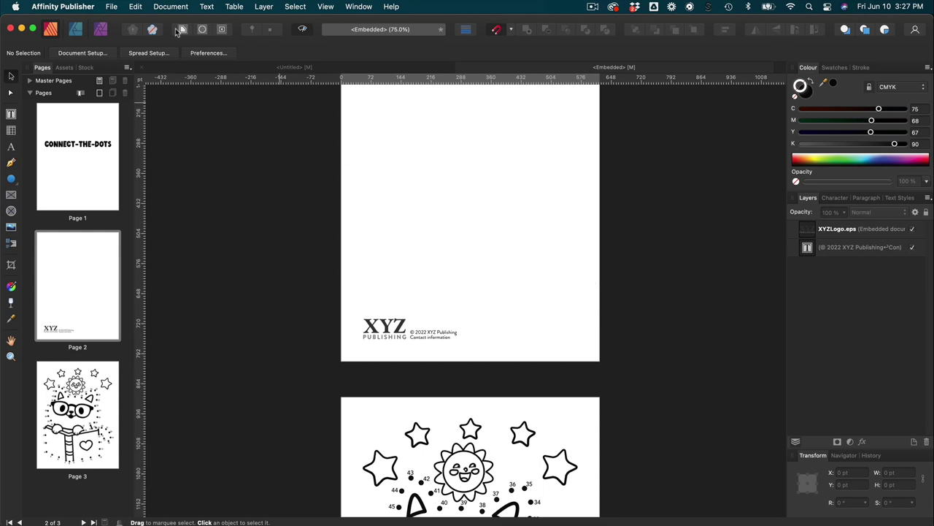
# - Export All Pages with the PDF (for print) preset, preview on, into the EPS folder
pyautogui.click(113, 8)
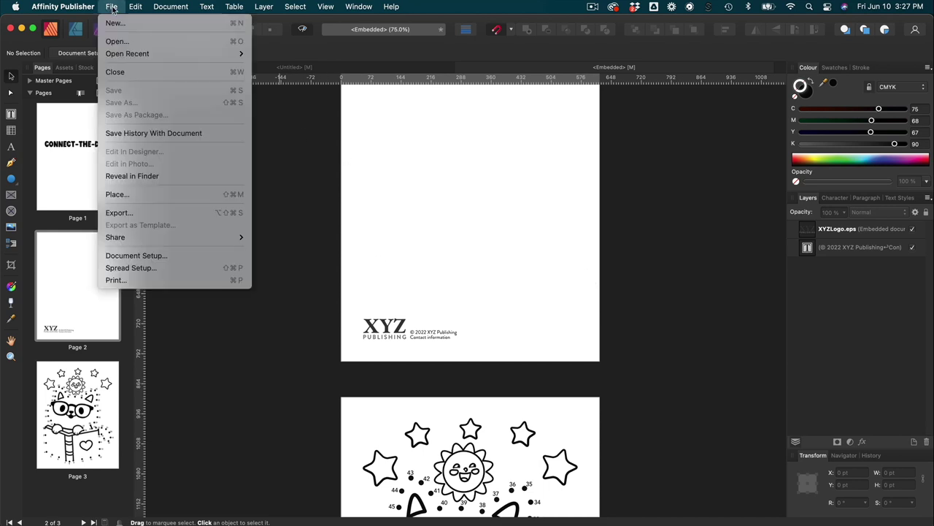
pyautogui.click(166, 213)
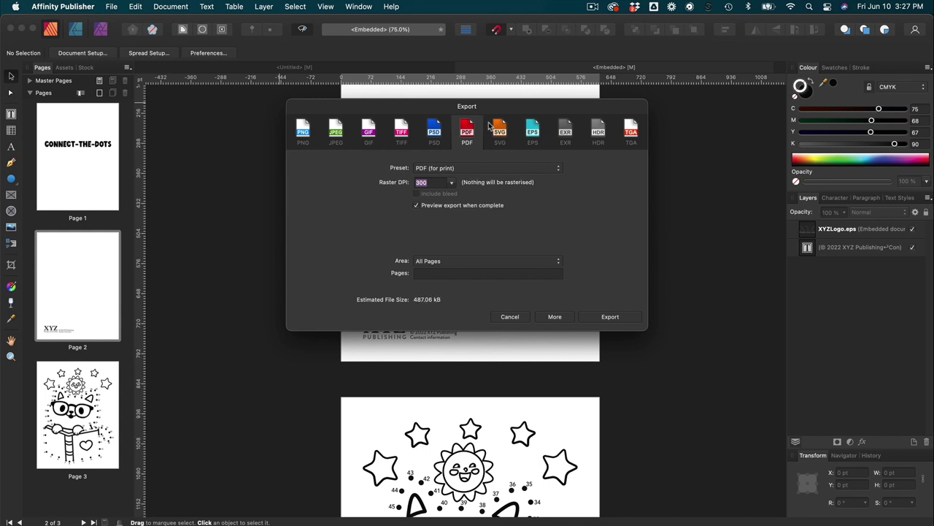
pyautogui.click(559, 169)
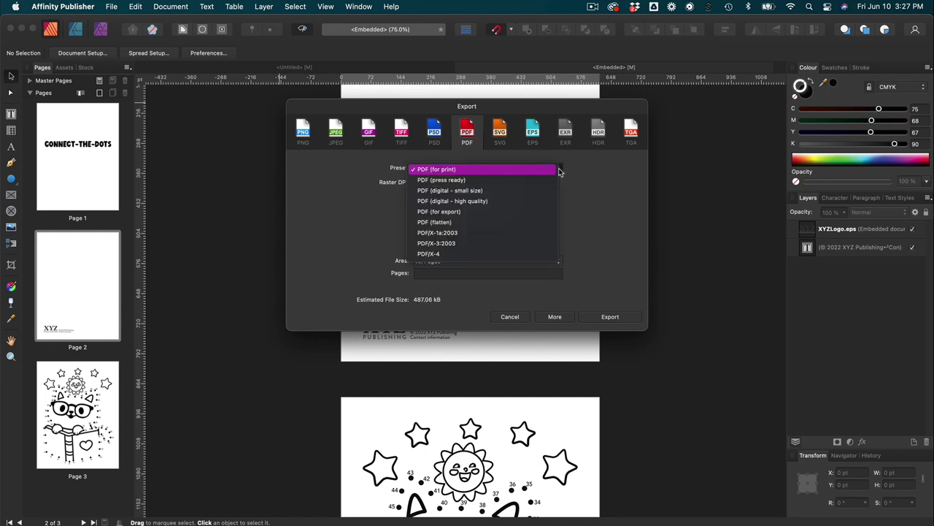
pyautogui.click(560, 169)
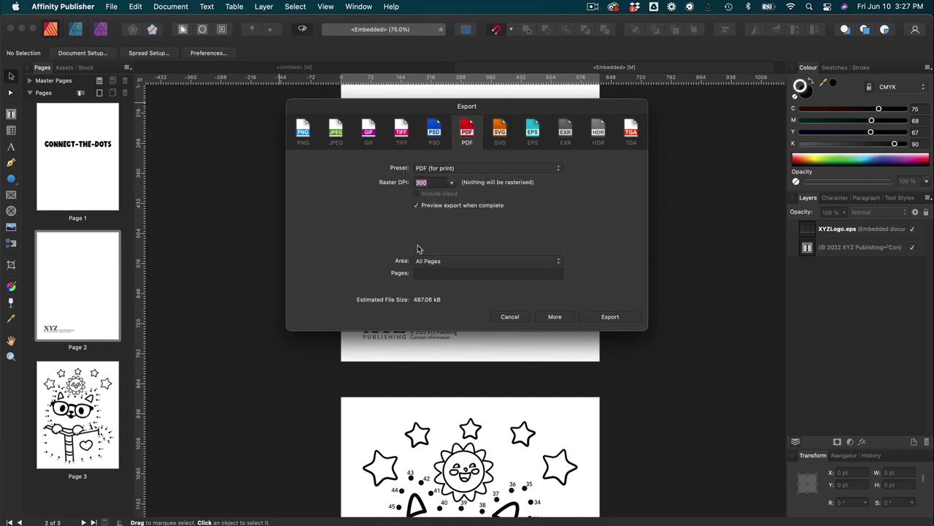
pyautogui.click(417, 206)
pyautogui.click(557, 262)
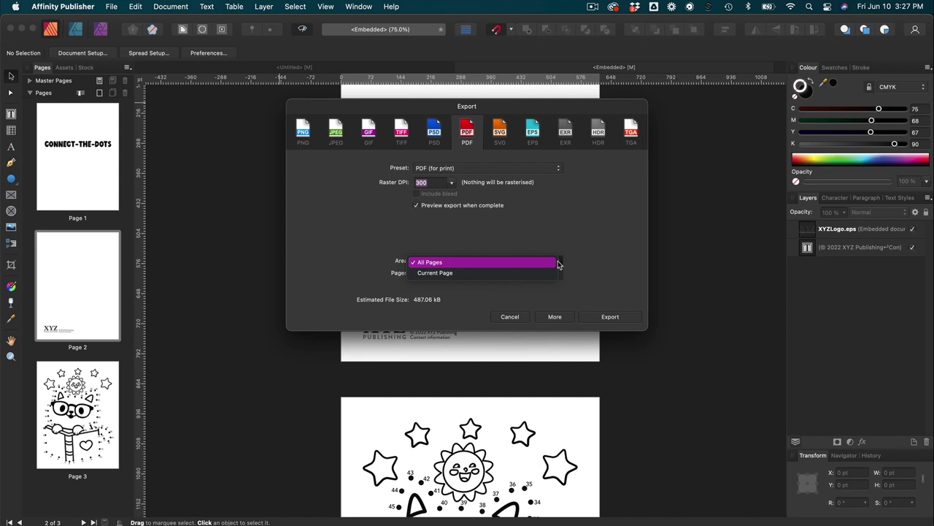
pyautogui.click(554, 262)
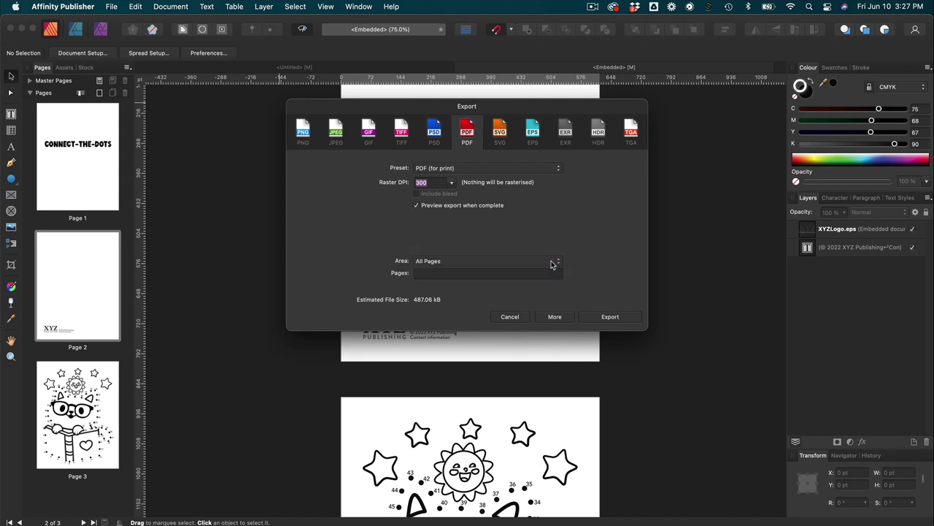
pyautogui.click(614, 317)
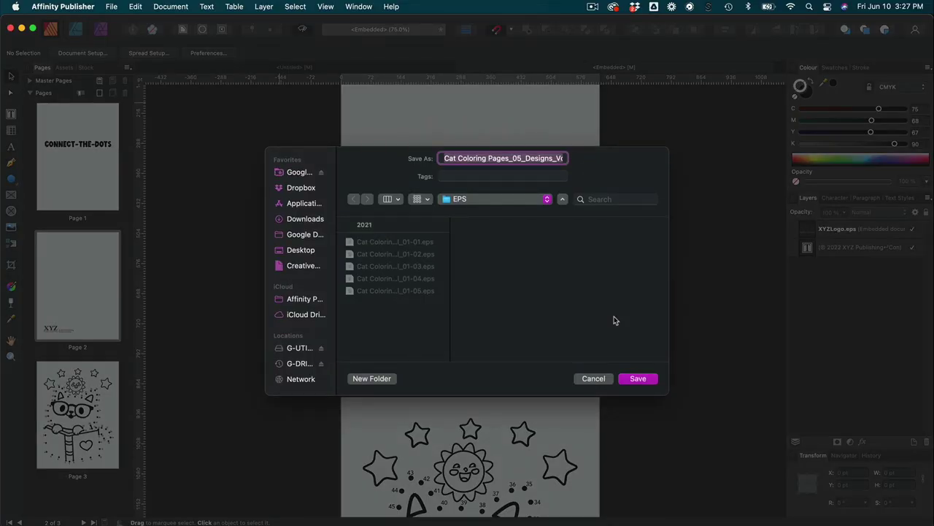
pyautogui.click(635, 379)
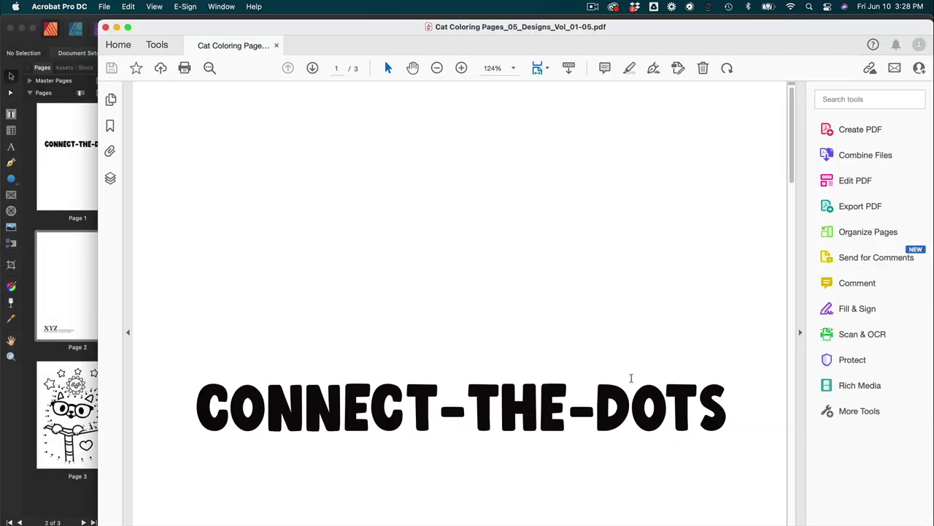
# - Zoom out on the PDF in Acrobat and step through pages 2 and 3
pyautogui.moveTo(652, 27); pyautogui.dragTo(579, 27)
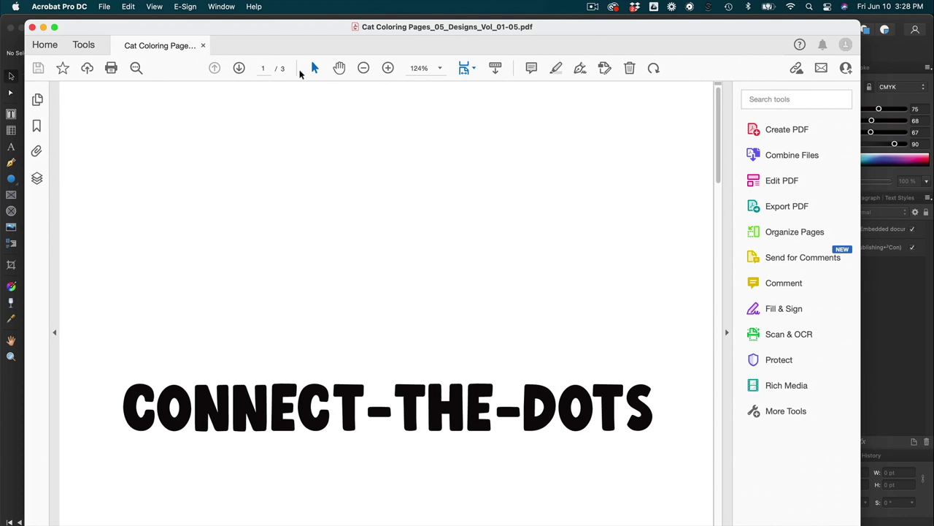
pyautogui.click(363, 68)
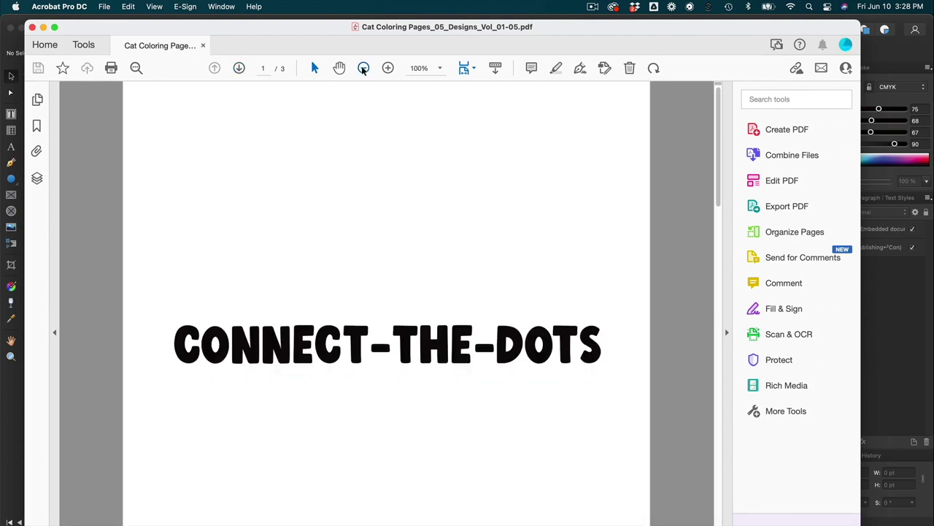
pyautogui.click(363, 68)
pyautogui.click(362, 68)
pyautogui.click(363, 68)
pyautogui.click(362, 68)
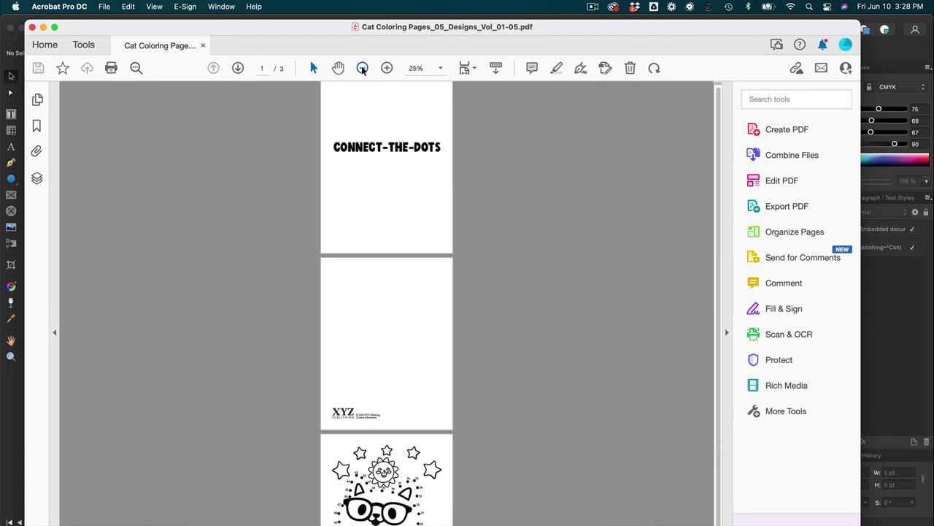
pyautogui.click(362, 68)
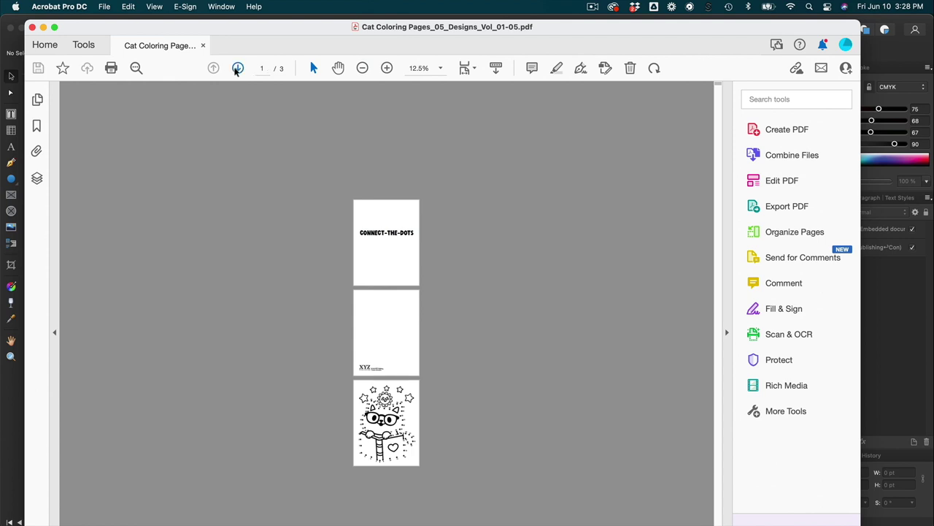
pyautogui.click(237, 68)
pyautogui.click(237, 69)
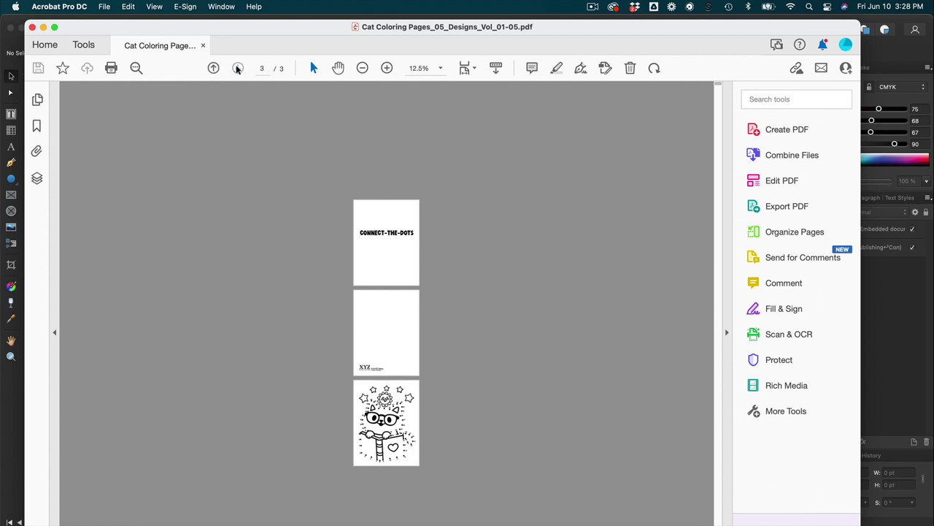
# - Zoom back in and scroll through the pages to check the cat puzzle
pyautogui.click(387, 67)
pyautogui.click(387, 68)
pyautogui.click(386, 68)
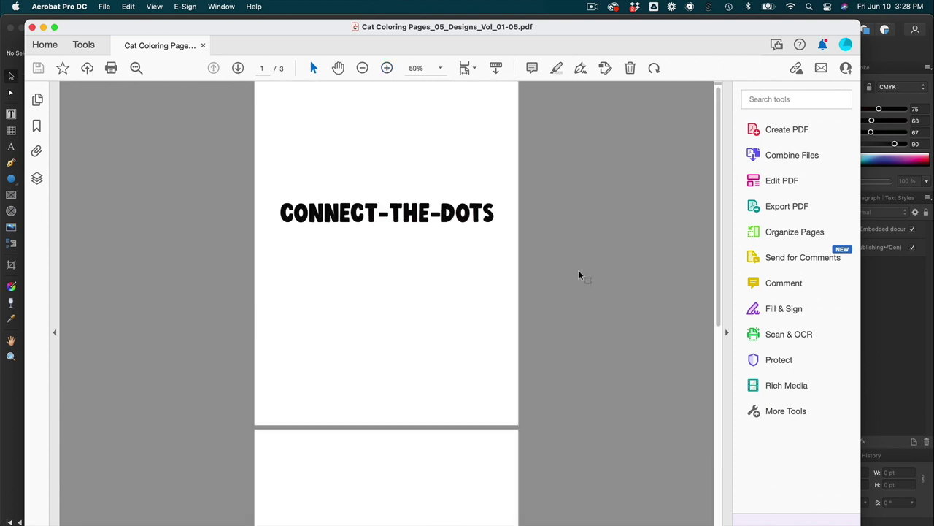
pyautogui.scroll(-10, 579, 276)
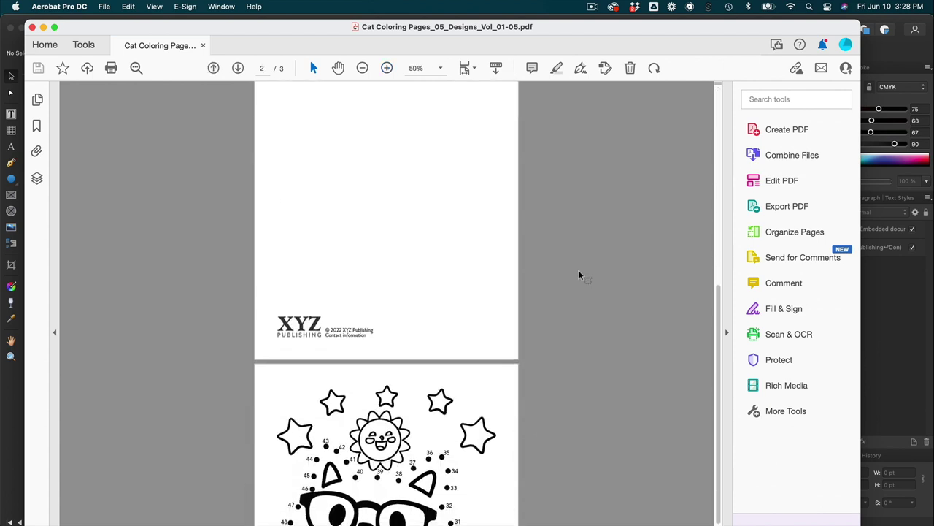
pyautogui.scroll(-1, 579, 275)
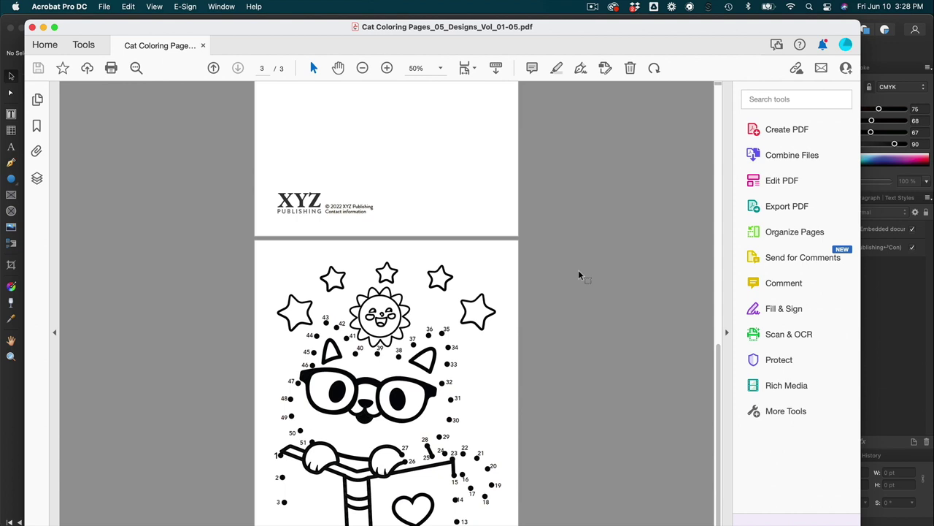
pyautogui.click(362, 68)
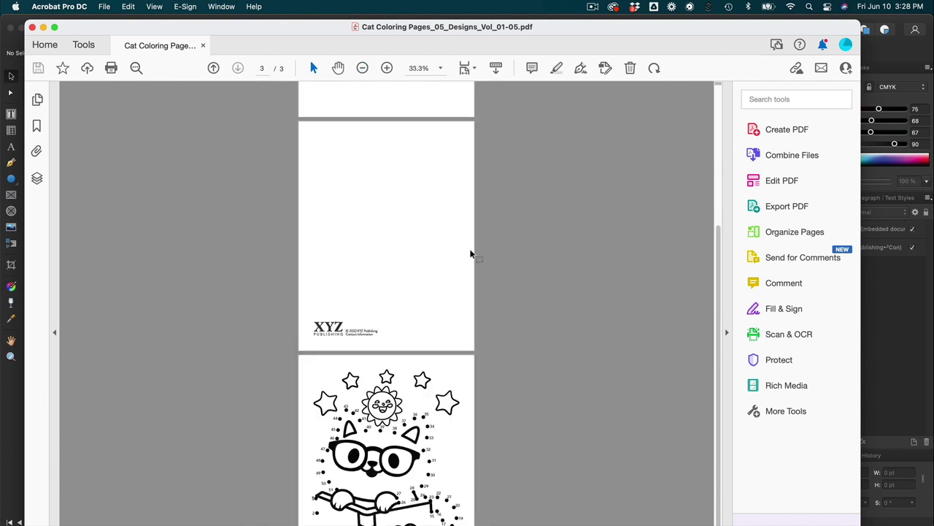
pyautogui.scroll(3, 471, 255)
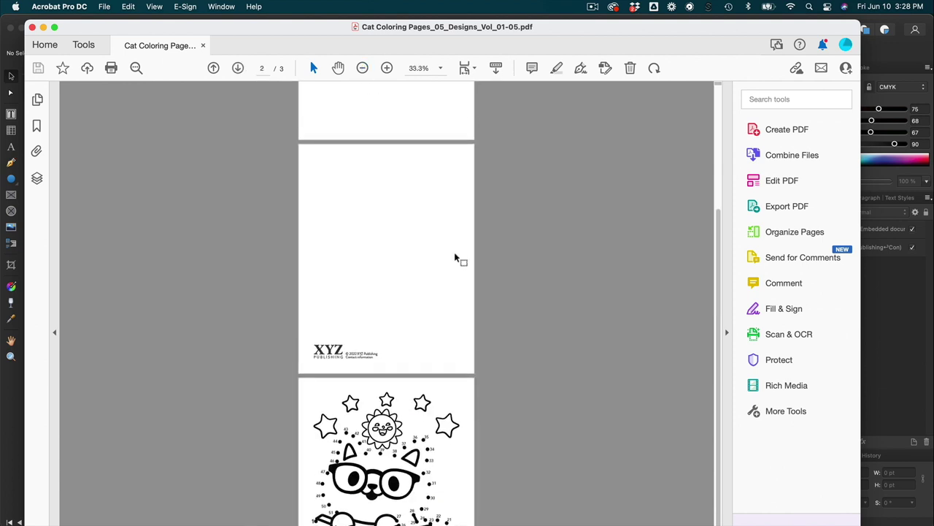
pyautogui.scroll(-3, 470, 255)
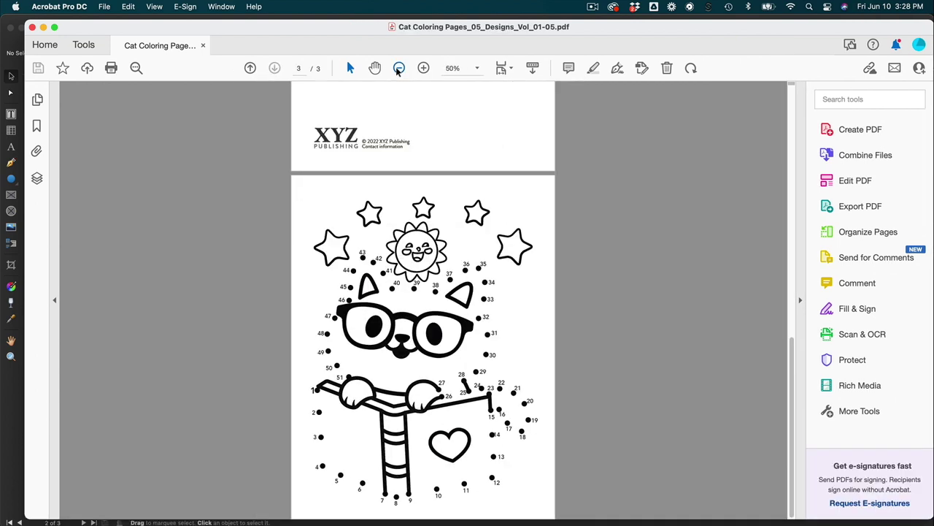